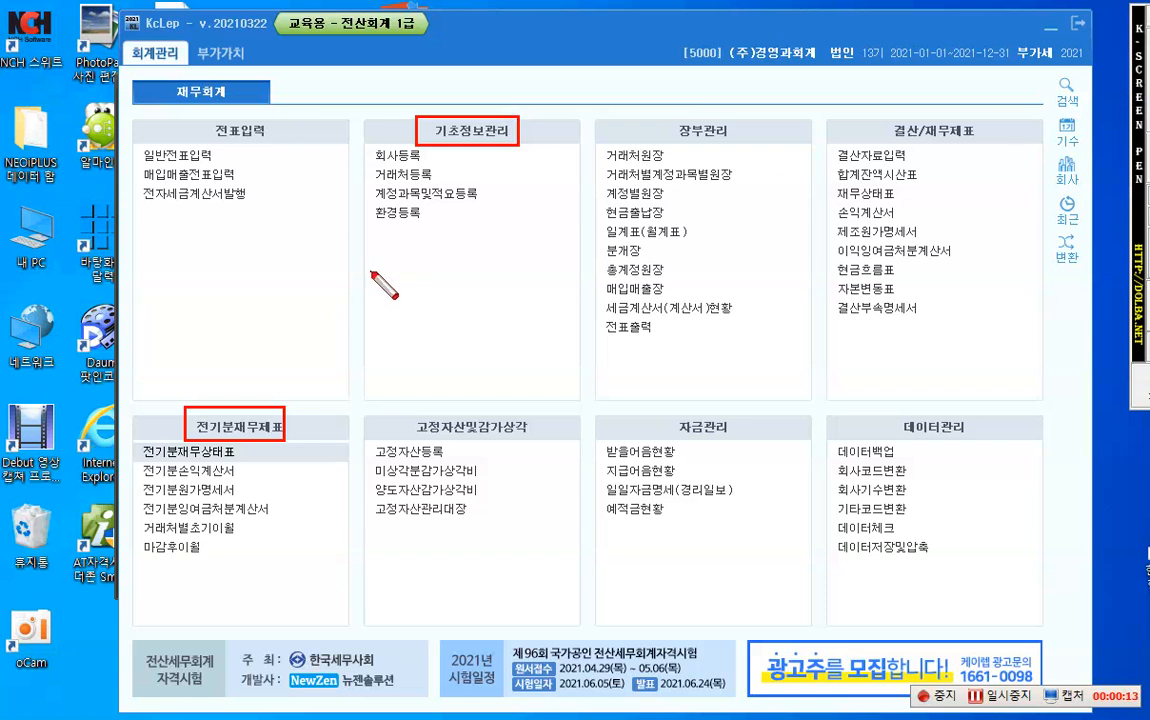
# Annotate the main menu with arrows linking 기초정보관리 and 전기분재무제표, and red boxes around 전표입력, 일반전표입력 and 매입매출전표입력.
pyautogui.moveTo(423, 148)
pyautogui.mouseDown()
pyautogui.moveTo(258, 400)
pyautogui.moveTo(365, 333)
pyautogui.moveTo(370, 195)
pyautogui.moveTo(400, 152)
pyautogui.moveTo(432, 165)
pyautogui.mouseUp()
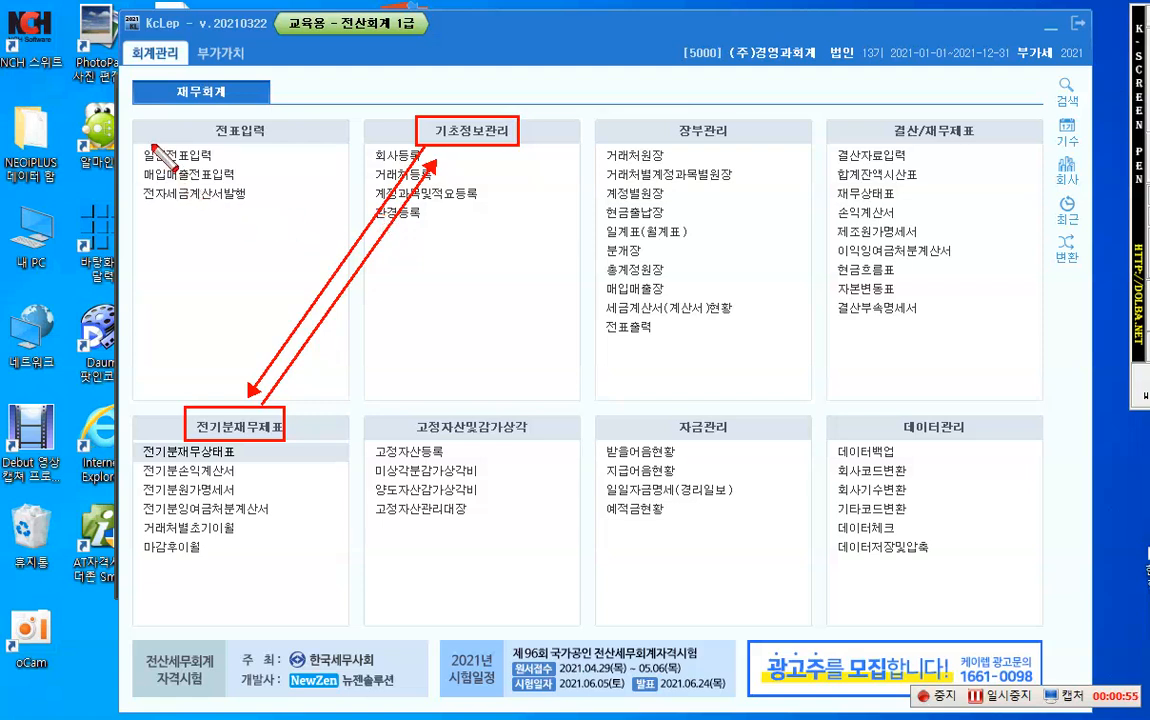
pyautogui.moveTo(201, 115); pyautogui.dragTo(280, 141)
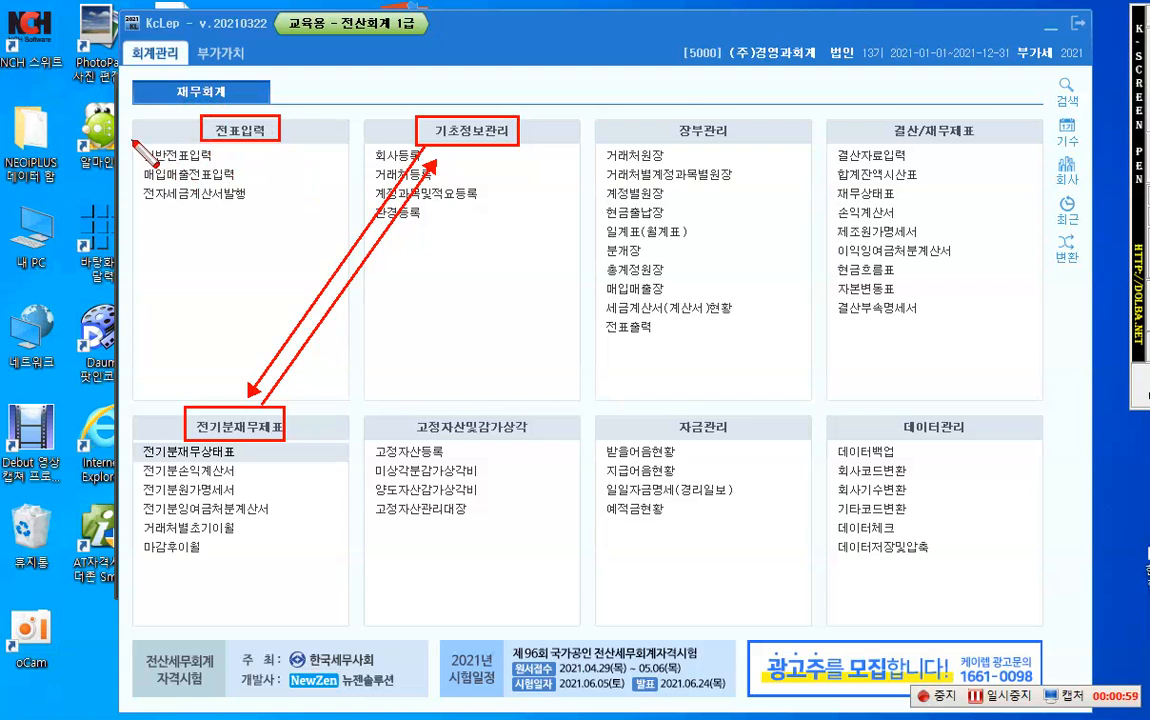
pyautogui.moveTo(133, 142); pyautogui.dragTo(218, 167)
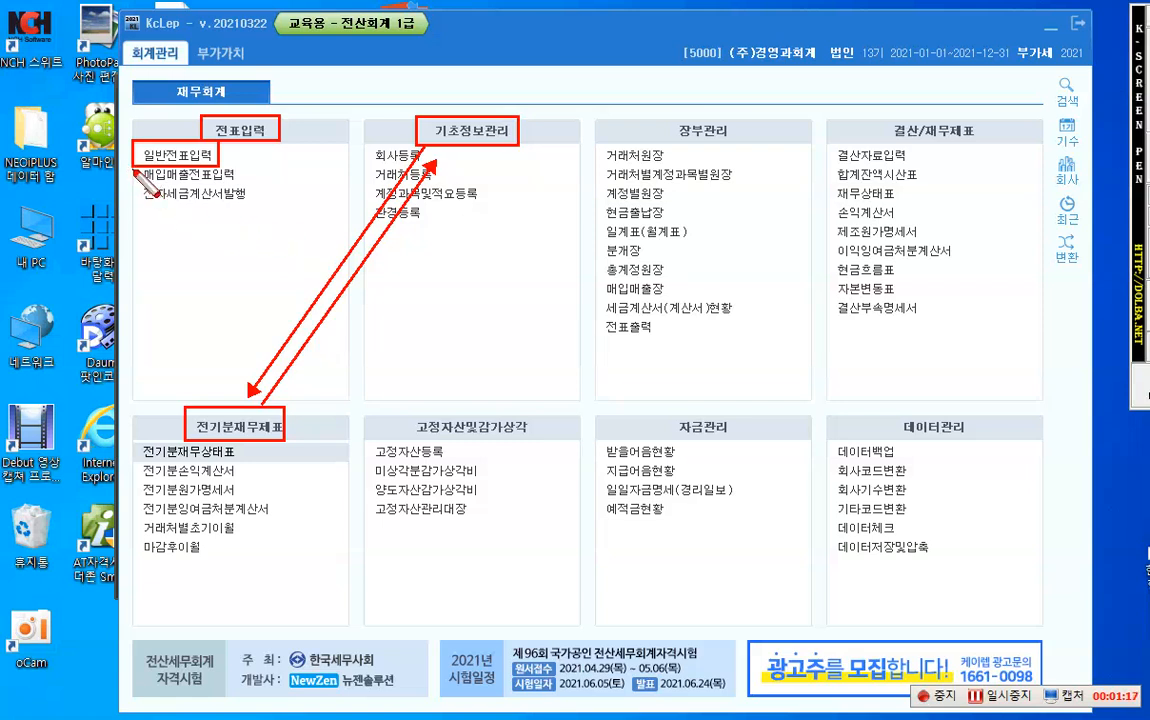
pyautogui.moveTo(165, 188); pyautogui.dragTo(245, 185)
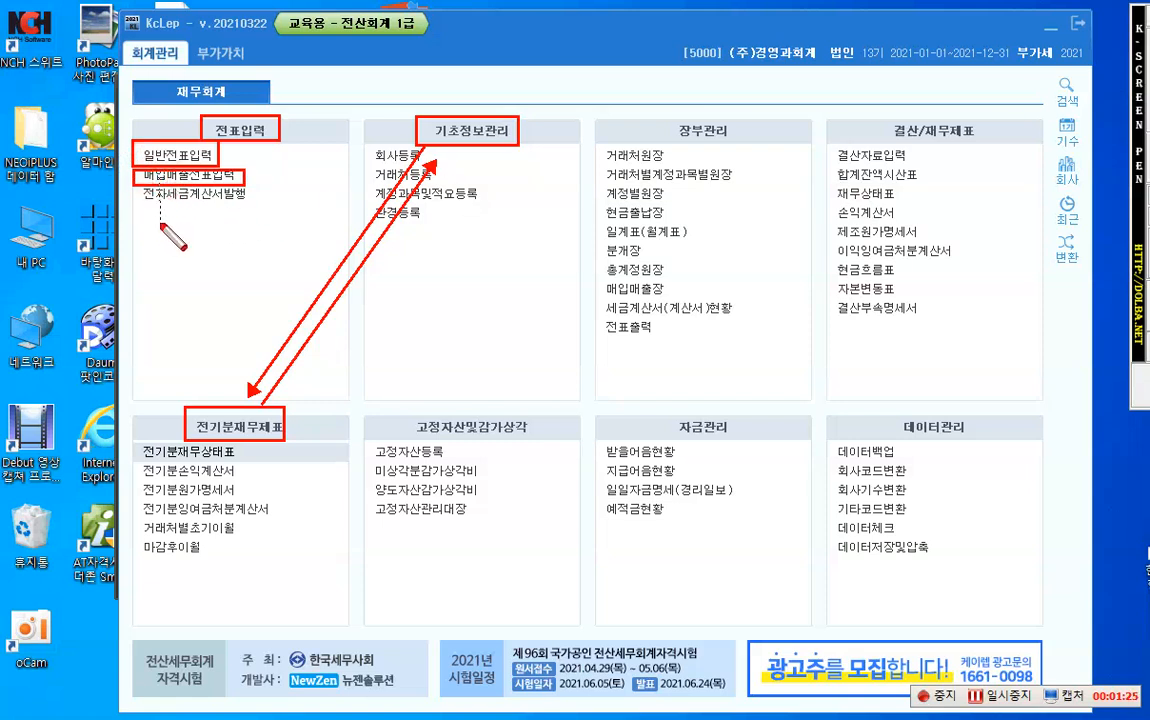
# Draw a short downward arrow from 매입매출전표입력 and write the heading "부가가치세 적격증빙(법정증빙)" beneath it.
pyautogui.moveTo(157, 180); pyautogui.dragTo(158, 213)
pyautogui.click(1148, 168)
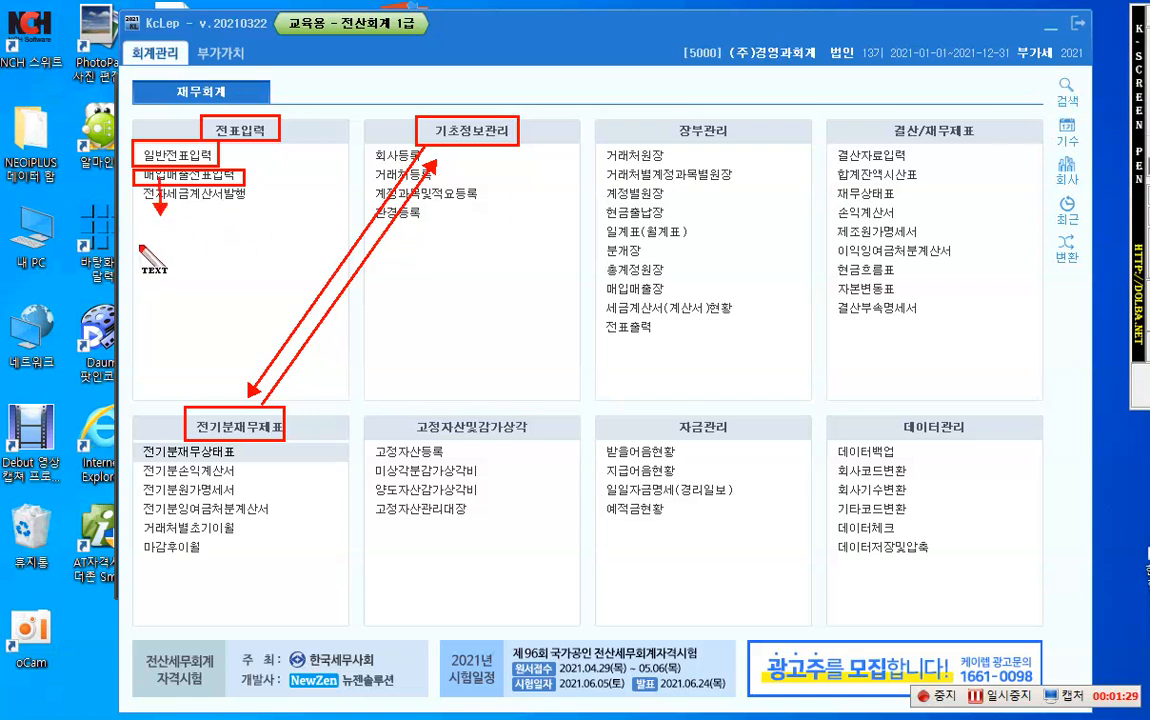
pyautogui.click(140, 245)
pyautogui.write('부가가치세')
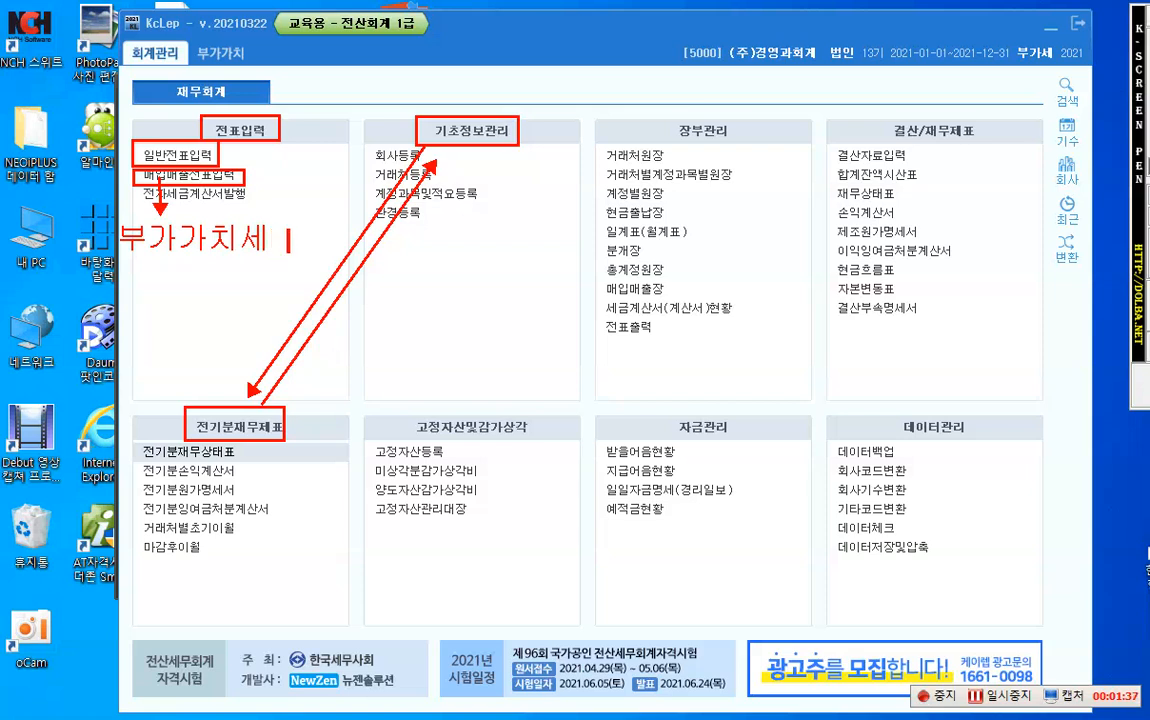
pyautogui.write('적격증')
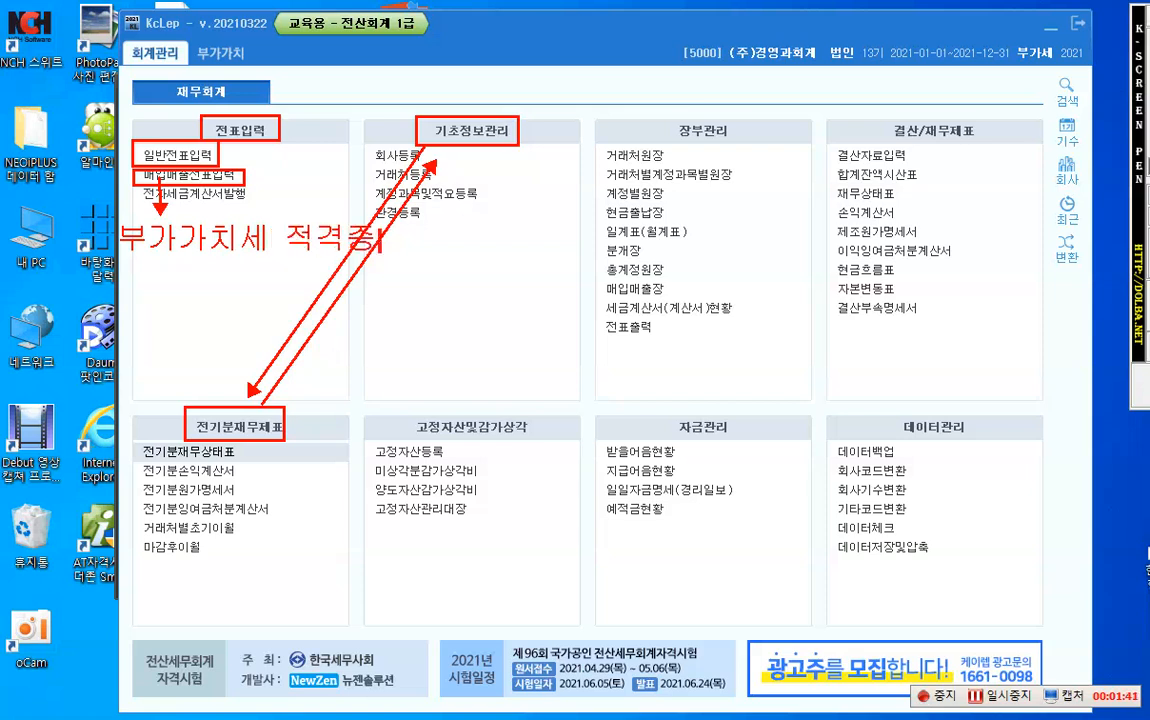
pyautogui.write('빙[')
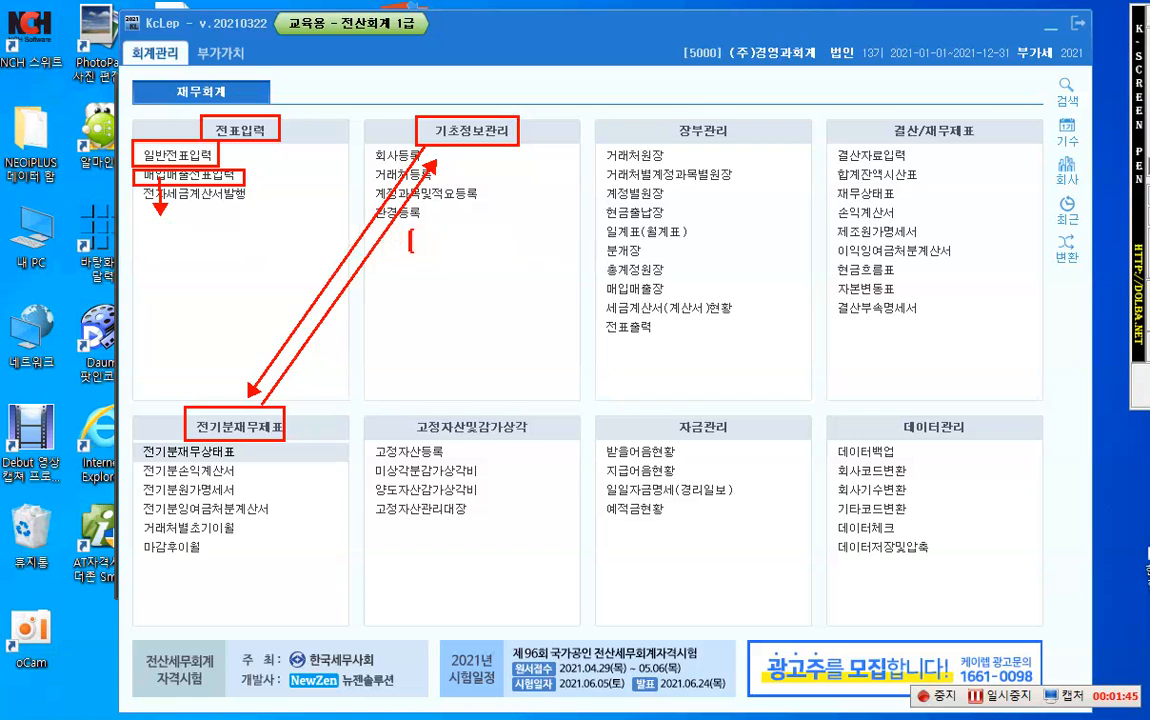
pyautogui.write('법정증빙]')
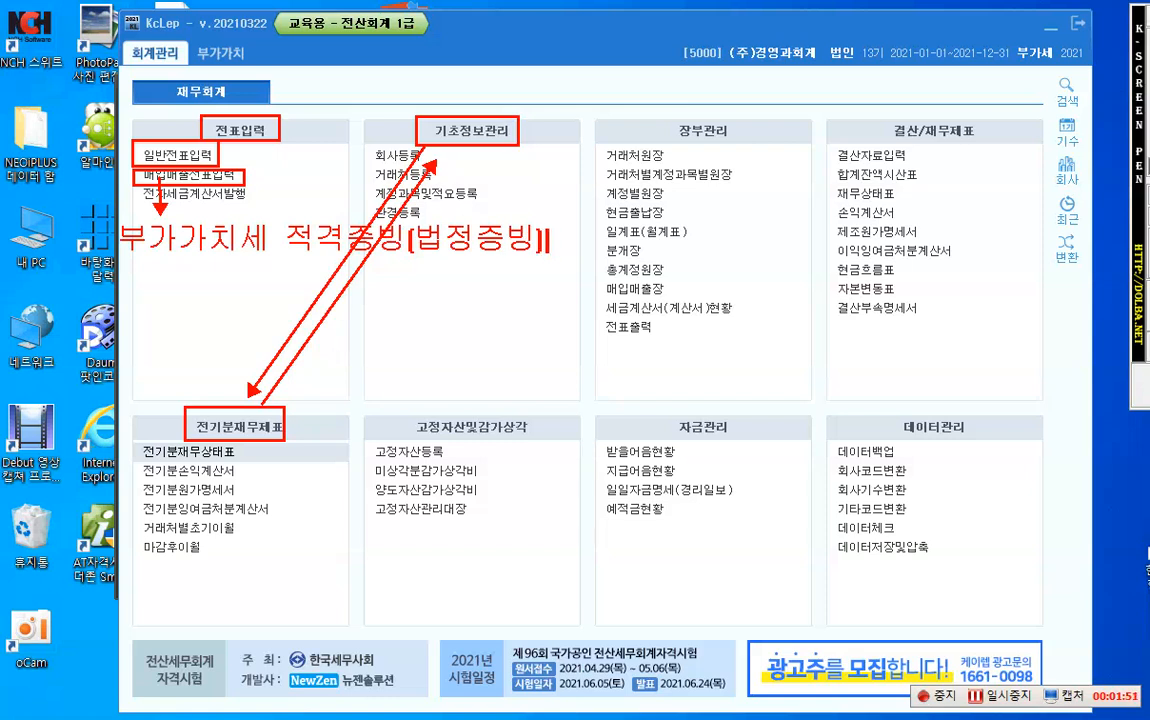
# Add the list items "1. 세금계산서" and "2. 계산서" under the 적격증빙 heading.
pyautogui.press('Return')
pyautogui.write('1. ')
pyautogui.write('세금곗')
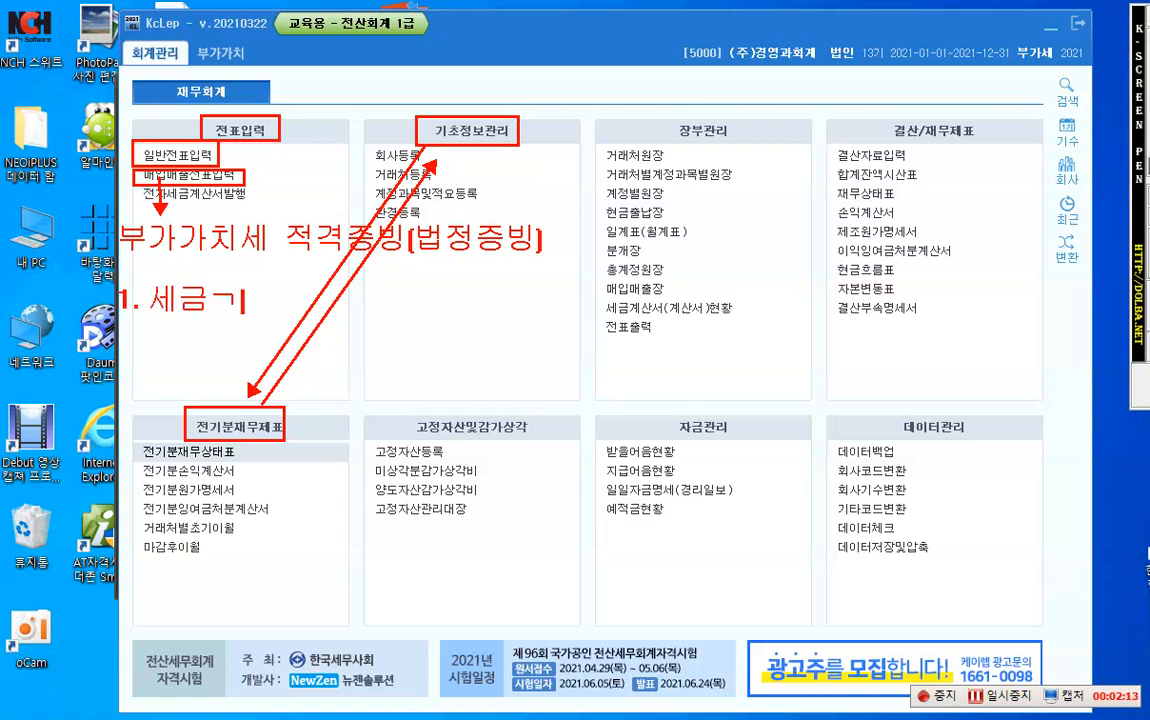
pyautogui.write('산서')
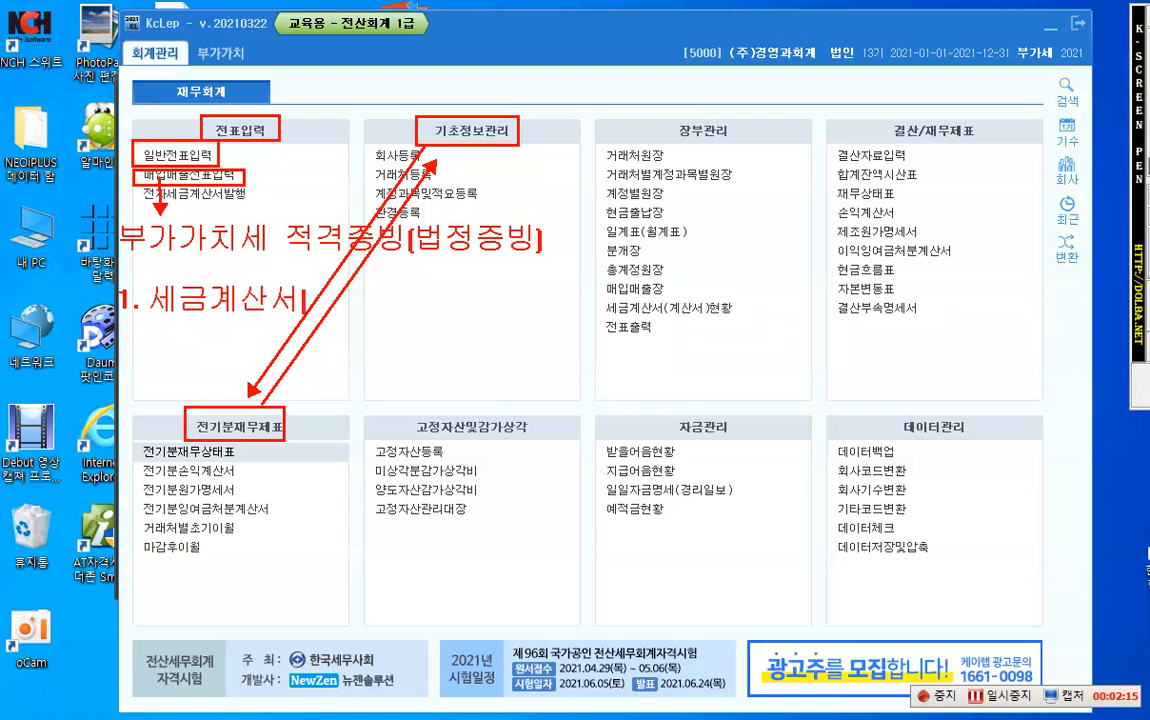
pyautogui.press('Return')
pyautogui.write('2.  ')
pyautogui.write('      ㄱ')
pyautogui.write('계산서')
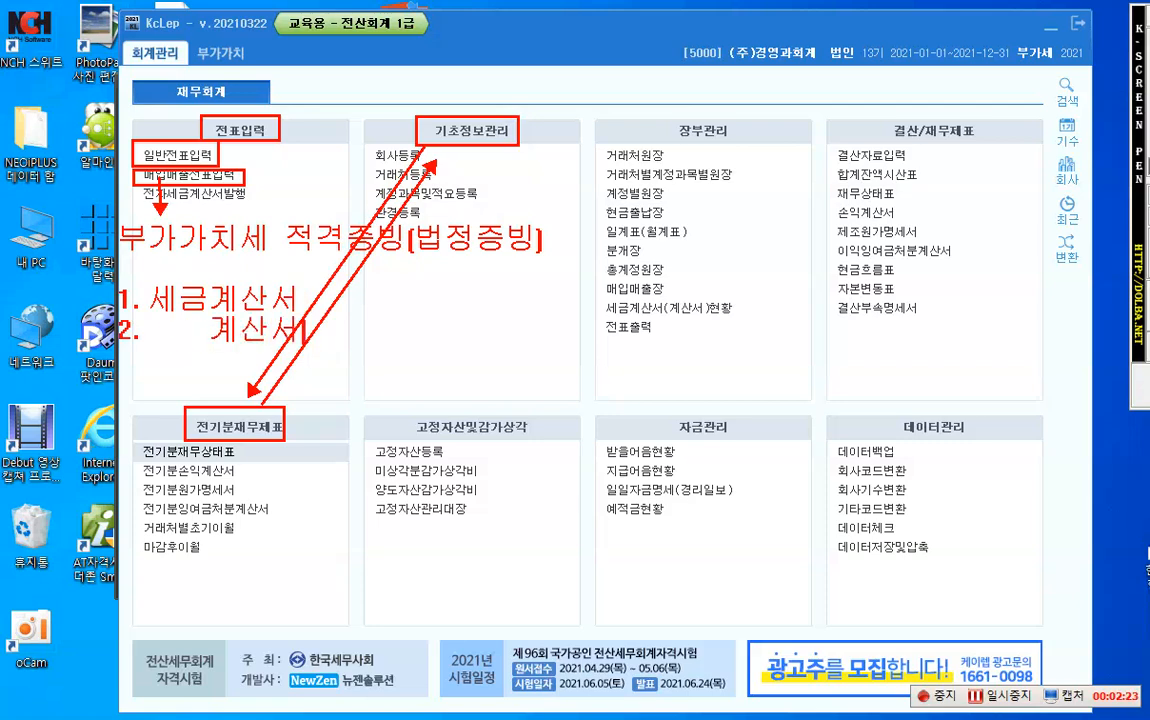
# Continue the 적격증빙 list with "3. 신용카드매출전표" and "4. 현금영수증".
pyautogui.press('Return')
pyautogui.write('3.')
pyautogui.write('신용카')
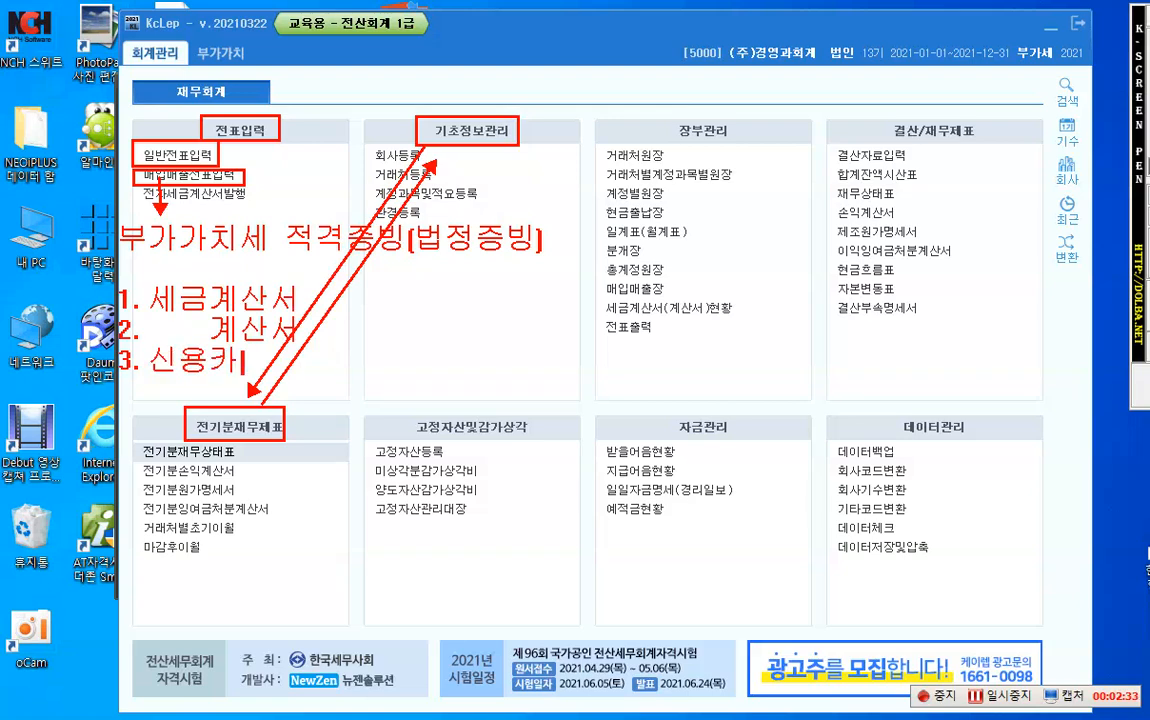
pyautogui.write('드매출전표')
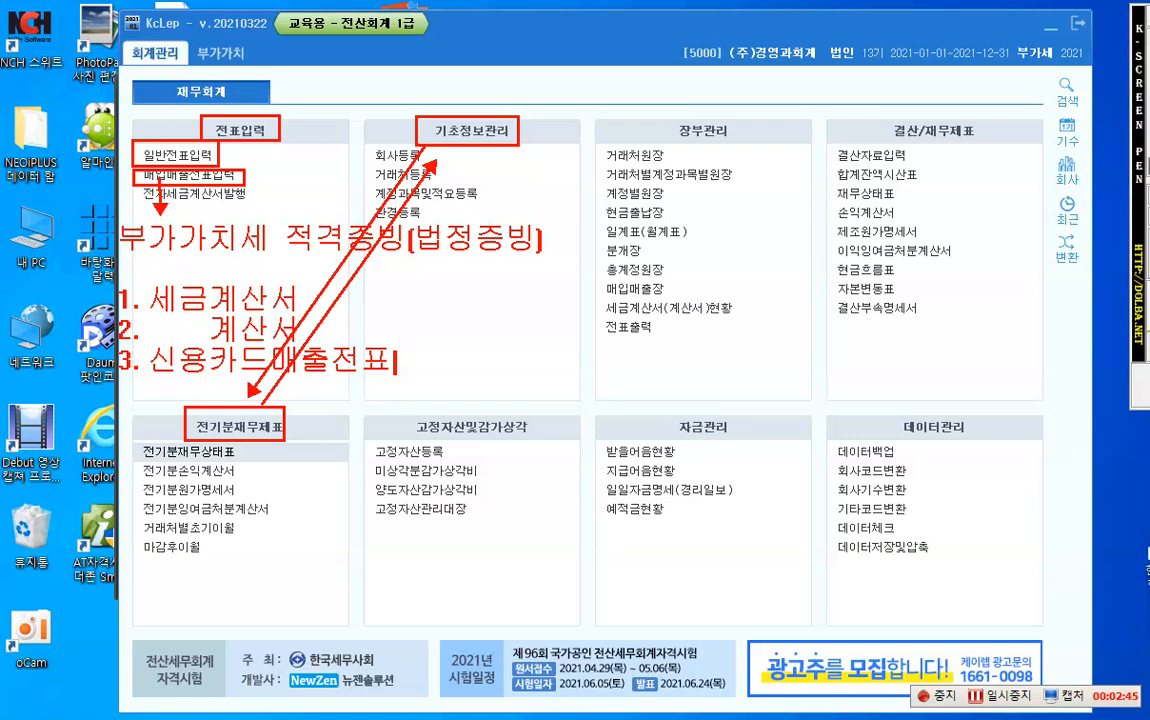
pyautogui.press('Return')
pyautogui.write('4. 현금')
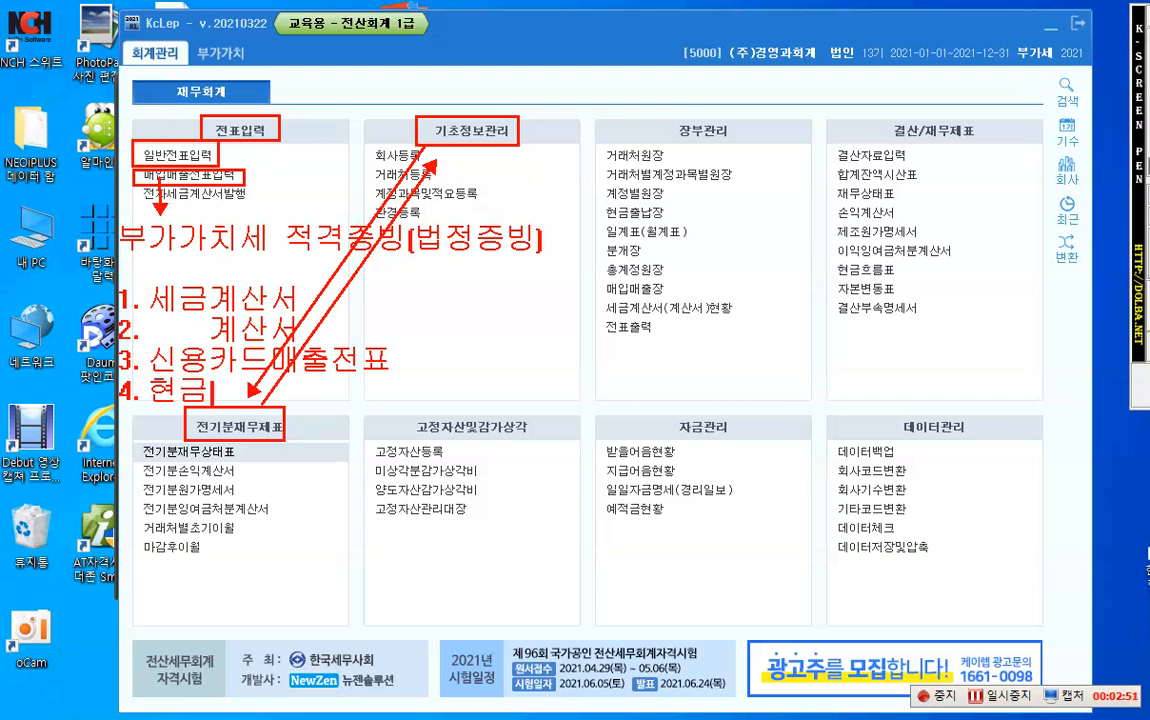
pyautogui.write('영수즈ㅇ')
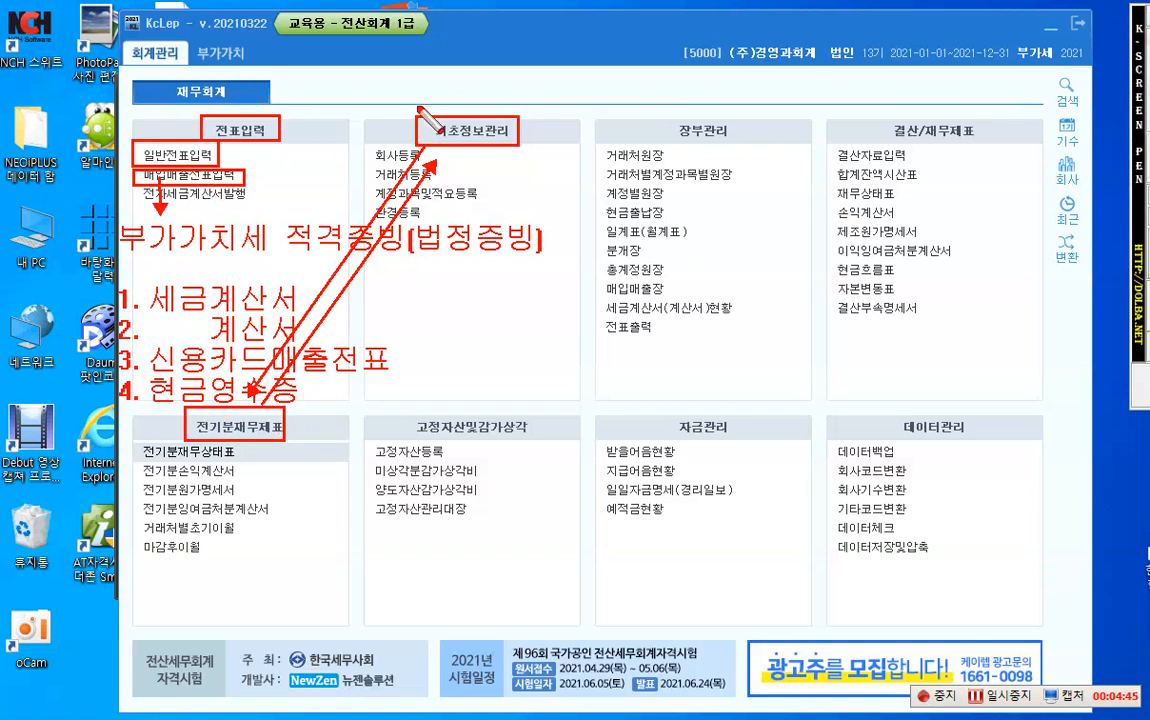
# Draw a long arrow from 일반전표입력 down to the empty area under 기초정보관리 and label its tip "전표회계".
pyautogui.moveTo(216, 150); pyautogui.dragTo(520, 375)
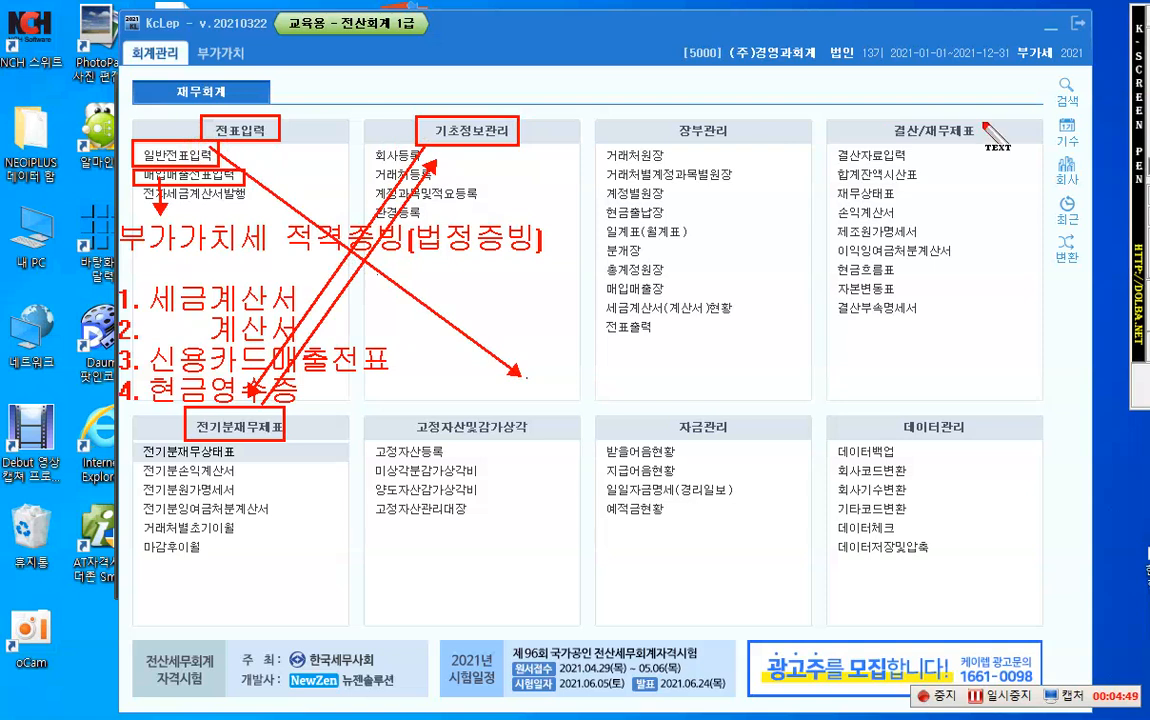
pyautogui.click(540, 377)
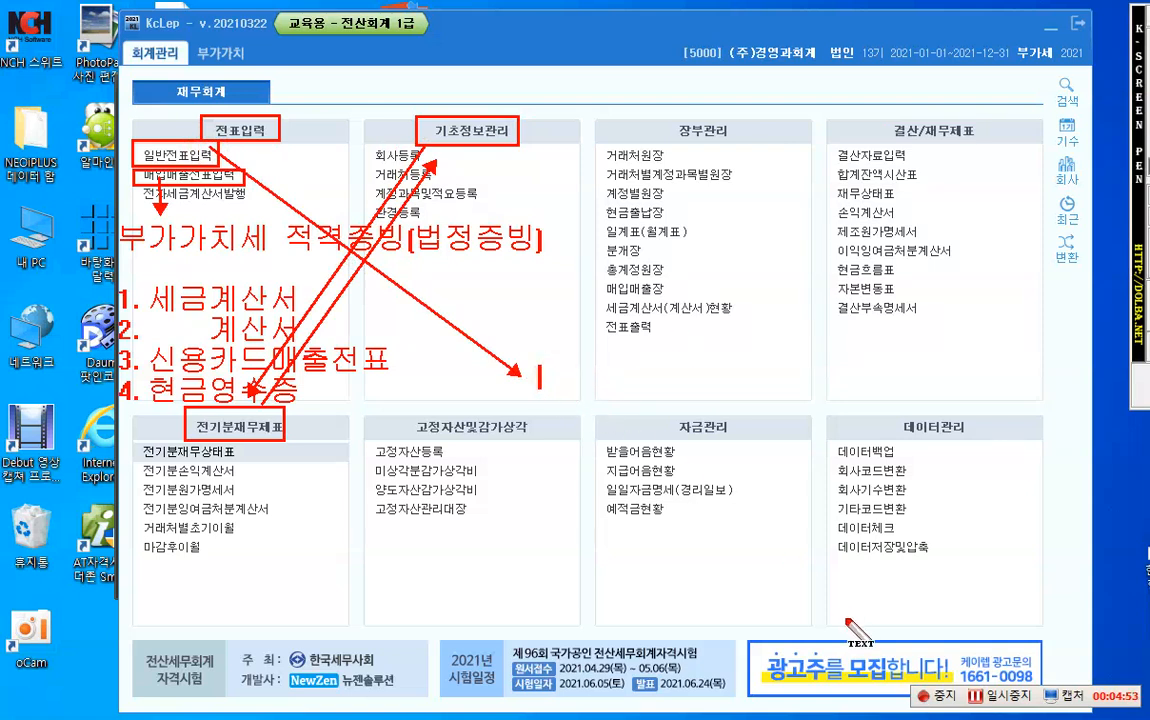
pyautogui.write('전표회계 ')
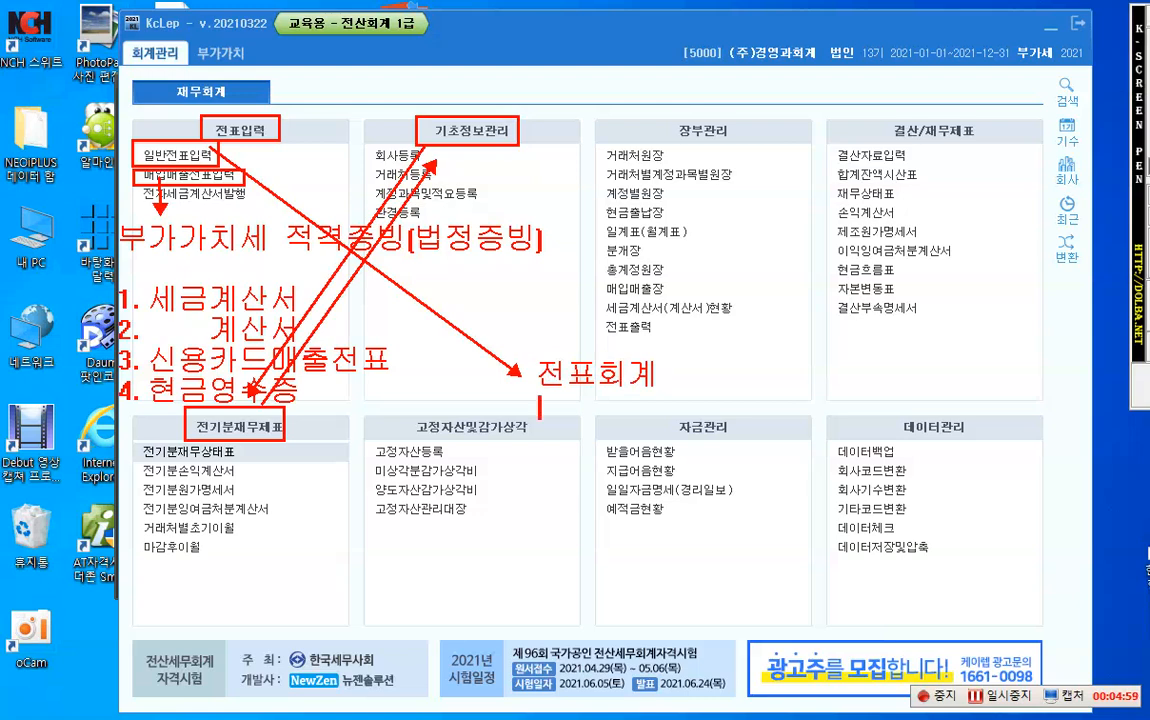
# List "1. 입금전표", "2. 출금전표" and "3. 대체전표" below the 전표회계 label.
pyautogui.write('1. 입금전표')
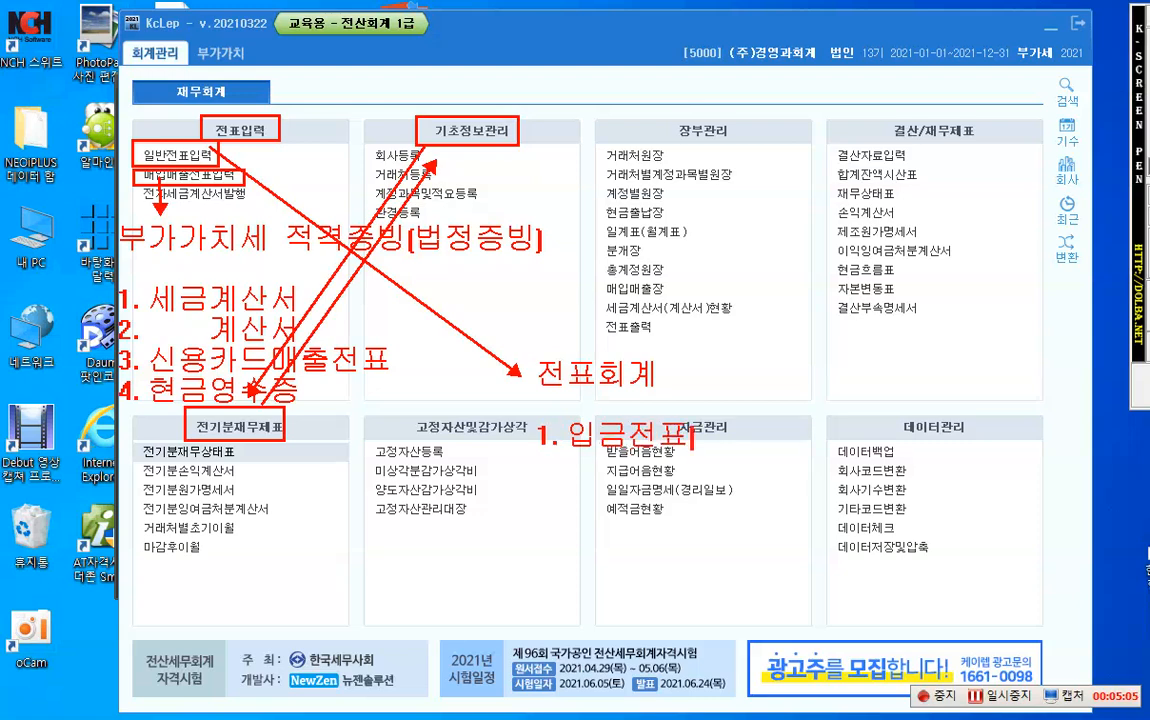
pyautogui.press('Return')
pyautogui.write('2.')
pyautogui.write(' 출ㄱ금전표')
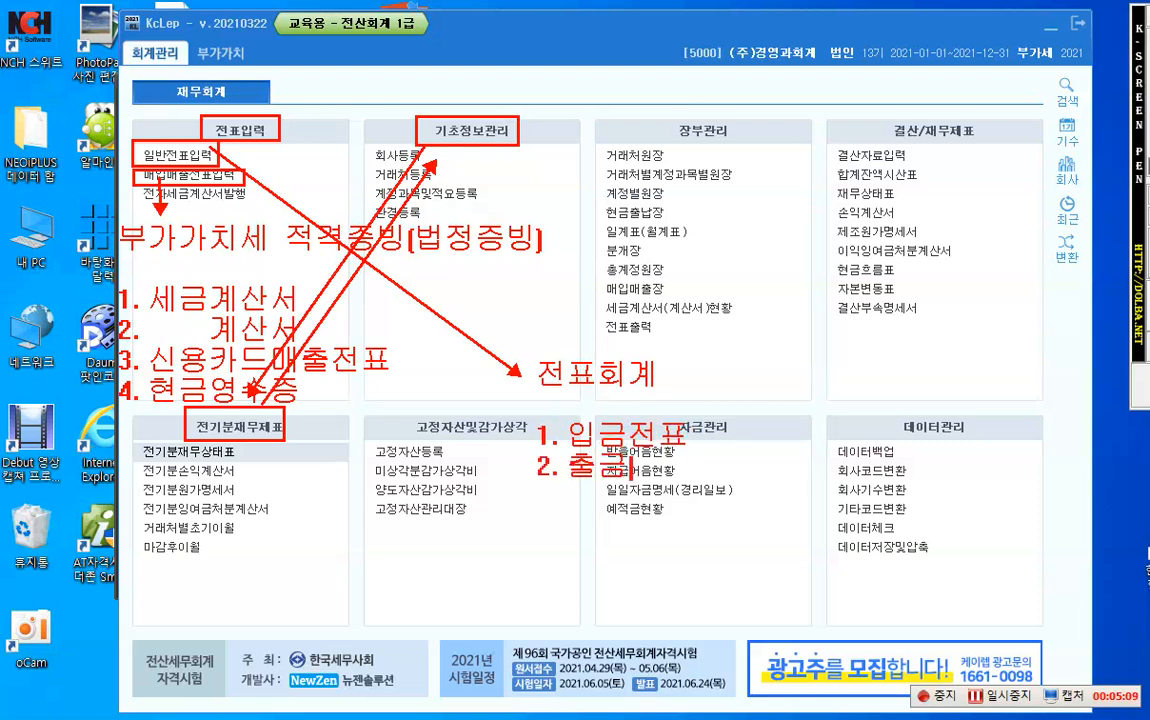
pyautogui.press('Return')
pyautogui.write('3')
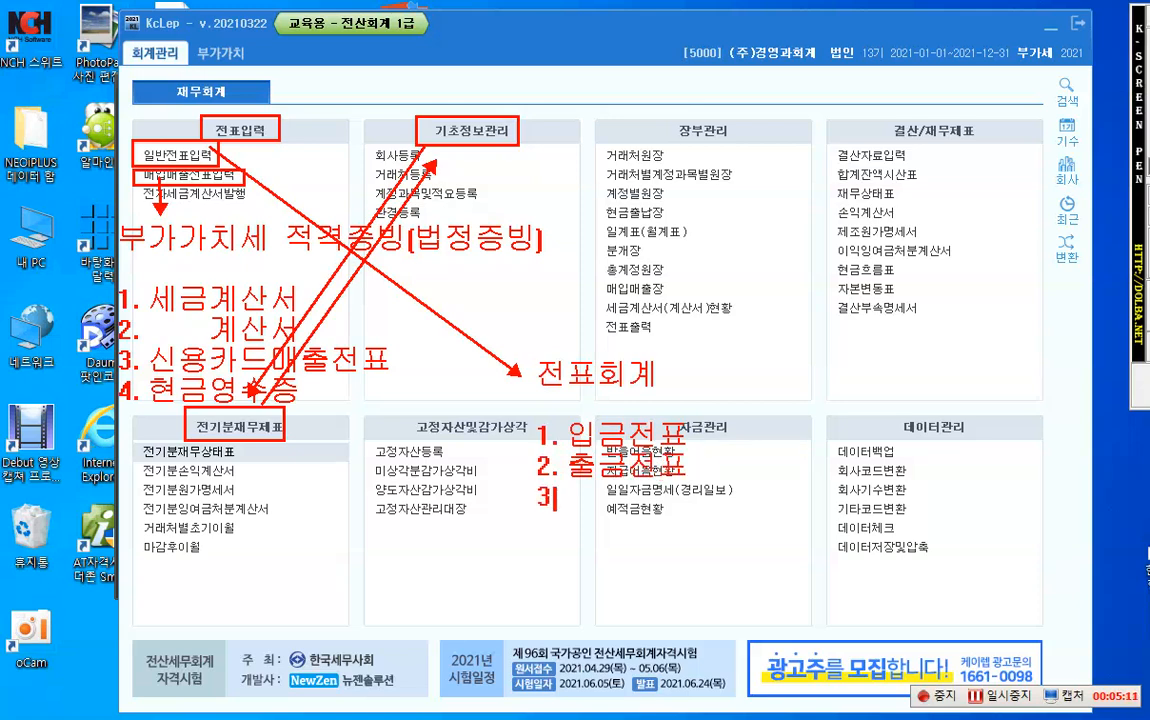
pyautogui.write('. 댗체전표')
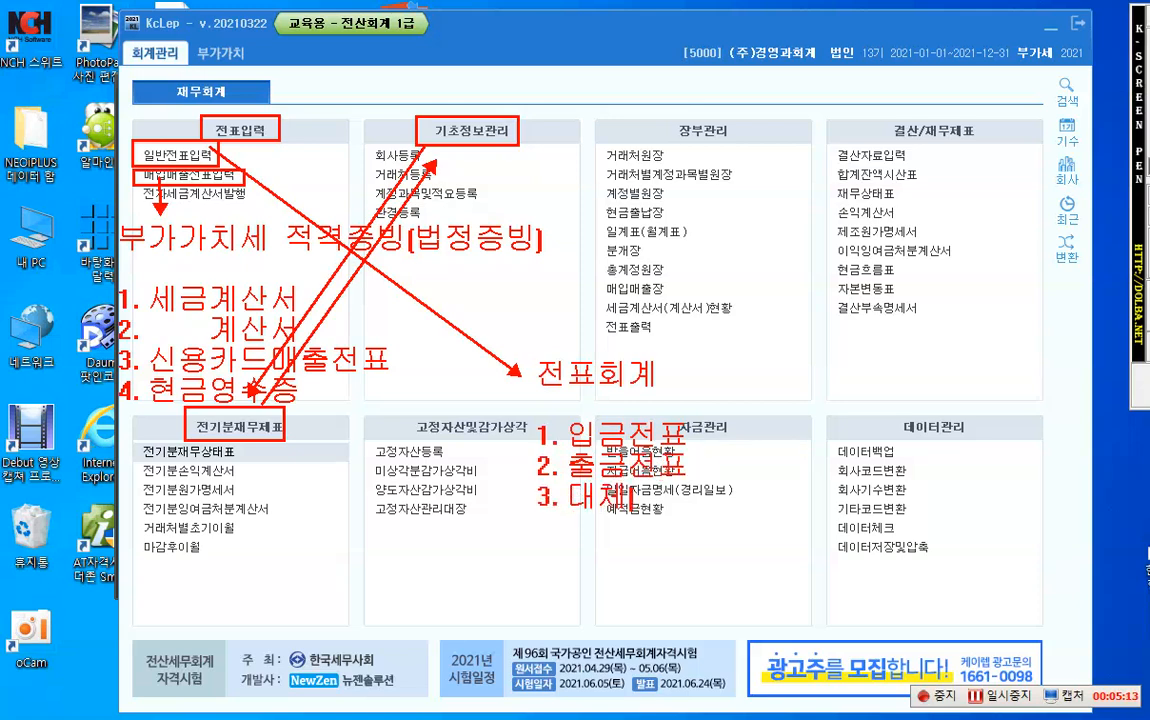
pyautogui.press('Return')
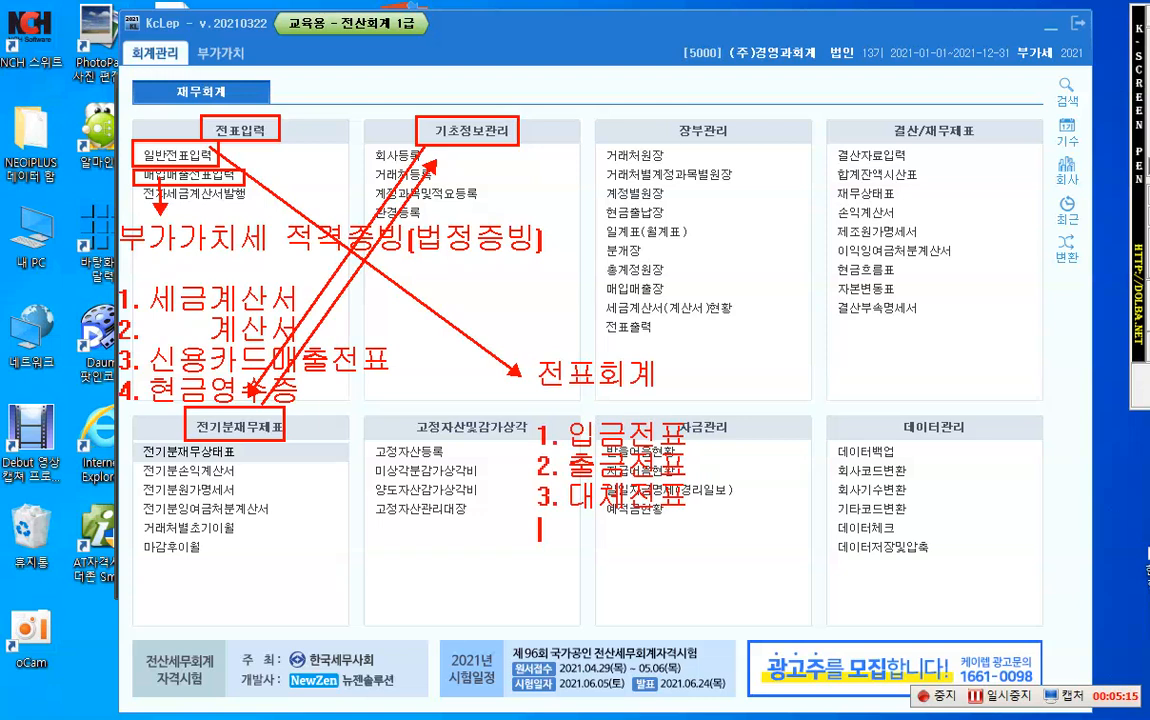
# Add "4. 매출전표" as the fourth item of the 전표회계 list.
pyautogui.write('4. 맺')
pyautogui.write('출장')
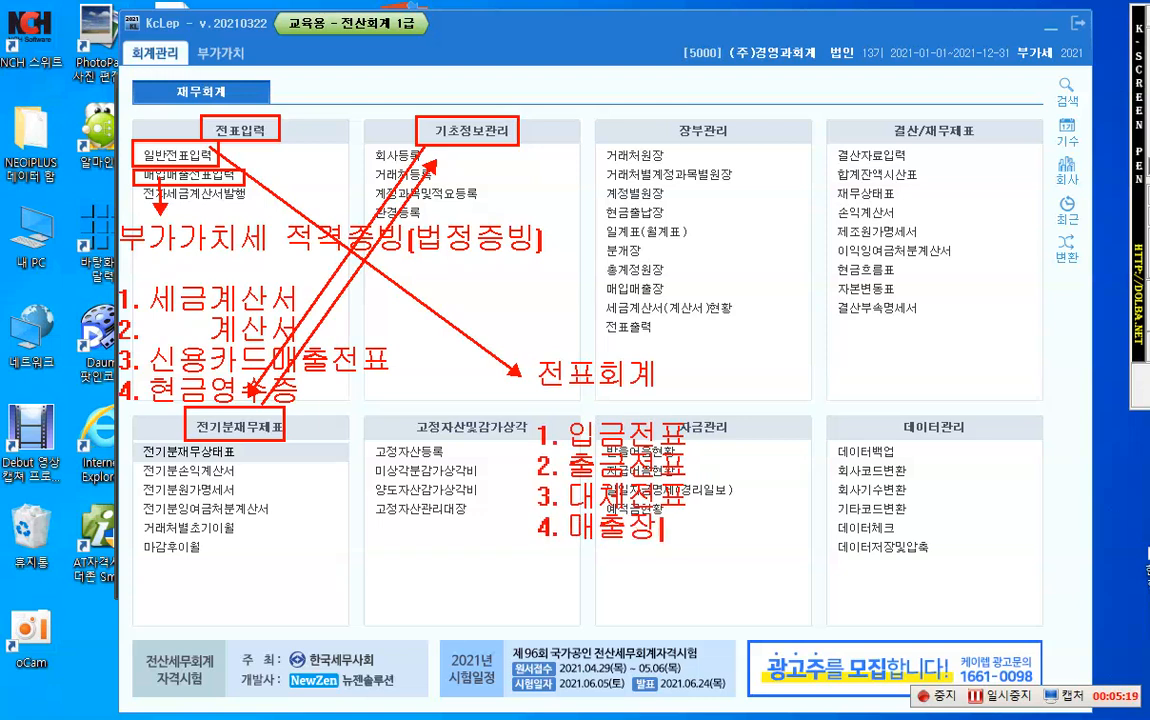
pyautogui.press('BackSpace')
pyautogui.press('BackSpace')
pyautogui.press('BackSpace')
pyautogui.write('처')
pyautogui.press('BackSpace')
pyautogui.write('전표')
pyautogui.press('Return')
# Add "5. 매입전표" as the last item of the 전표회계 list.
pyautogui.write('5. 미')
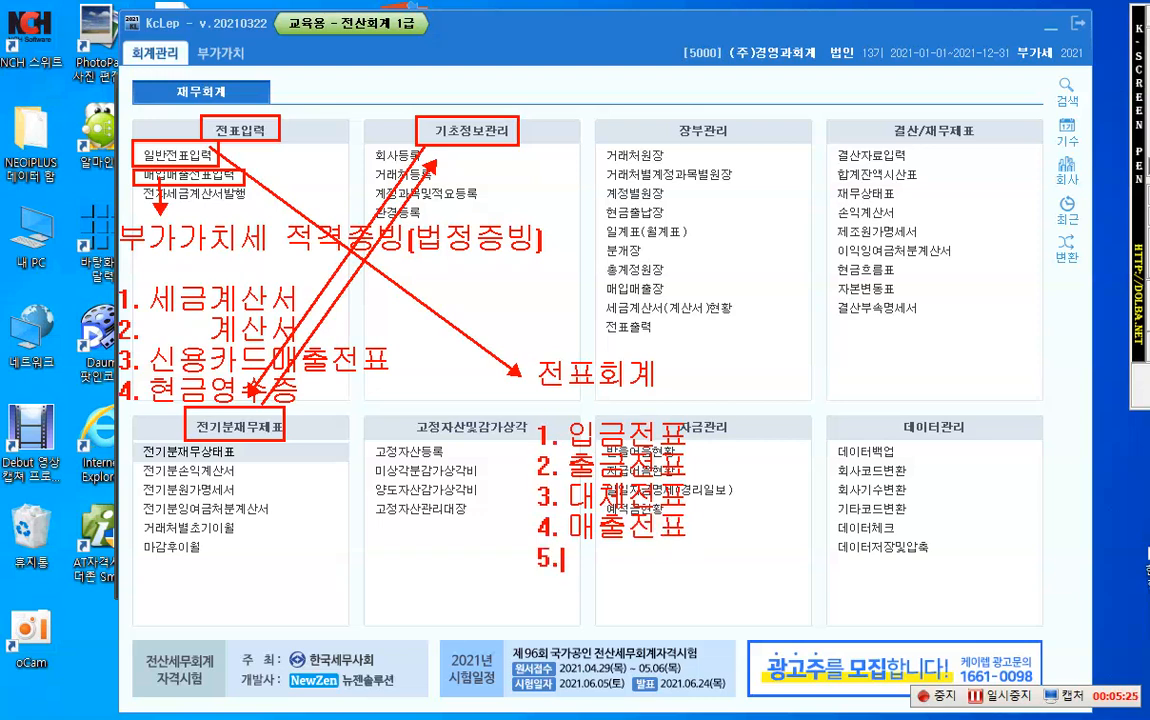
pyautogui.press('BackSpace')
pyautogui.press('BackSpace')
pyautogui.press('BackSpace')
pyautogui.press('BackSpace')
pyautogui.write('5. 매입전표')
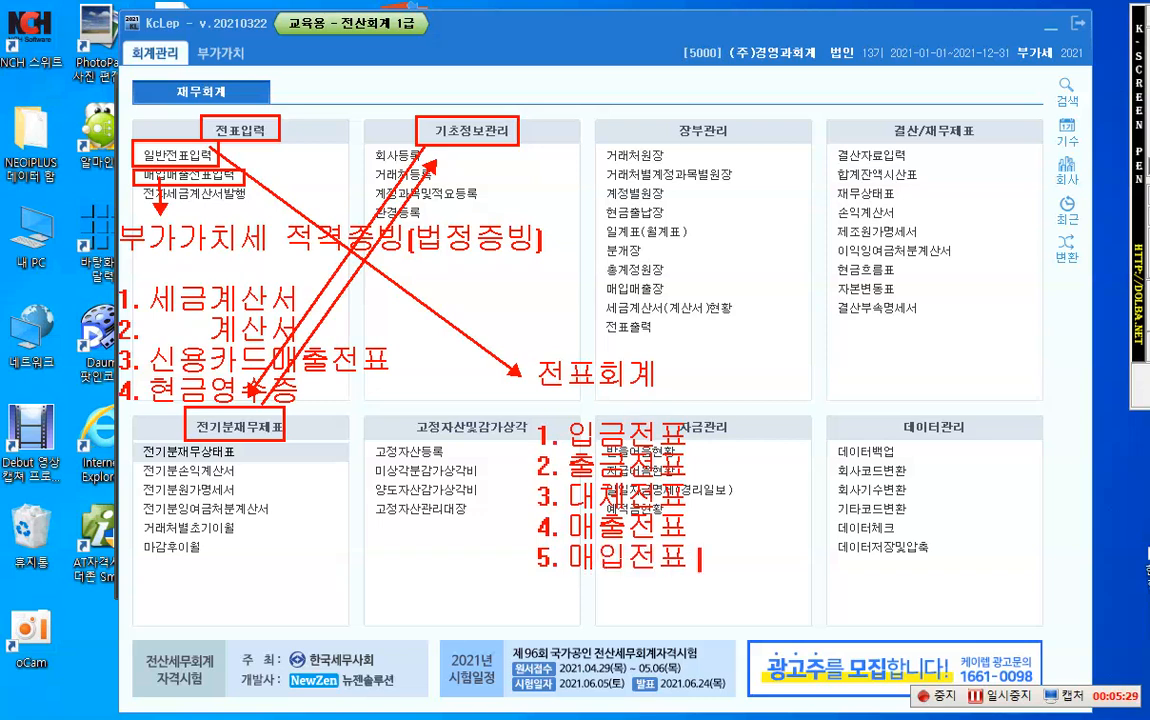
pyautogui.press('Return')
# Box the 전표회계 label and draw two arrows branching from it, one upward and one downward.
pyautogui.moveTo(528, 350); pyautogui.dragTo(668, 398)
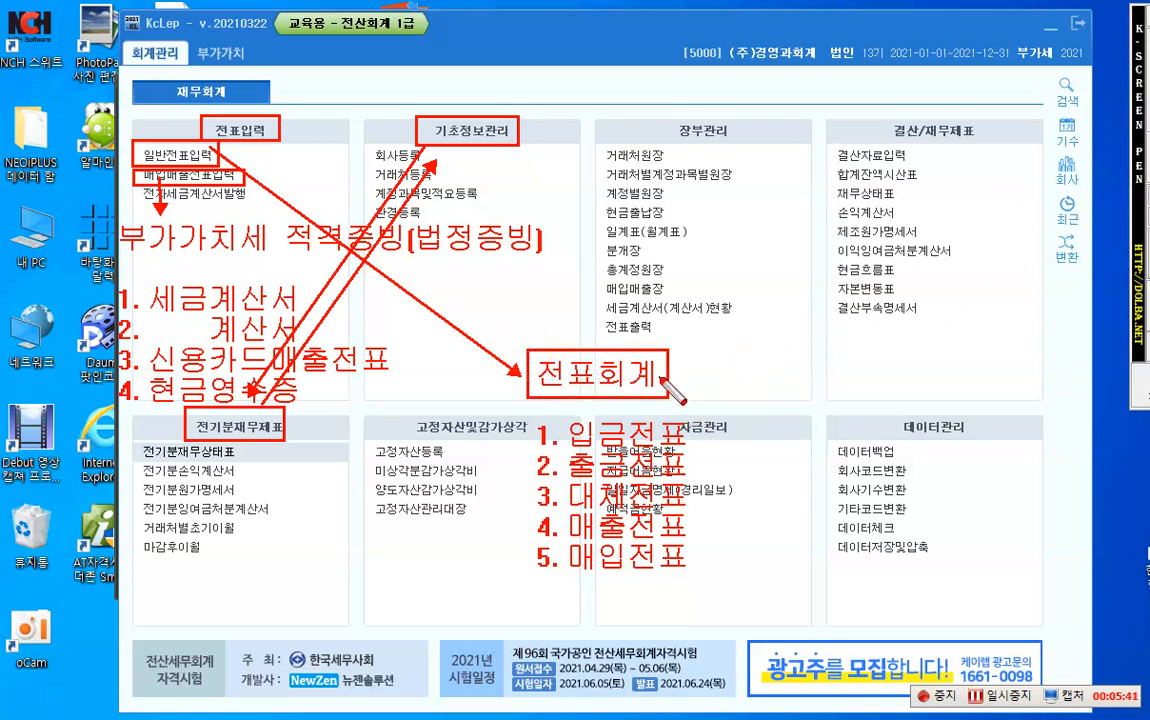
pyautogui.moveTo(665, 377); pyautogui.dragTo(728, 340)
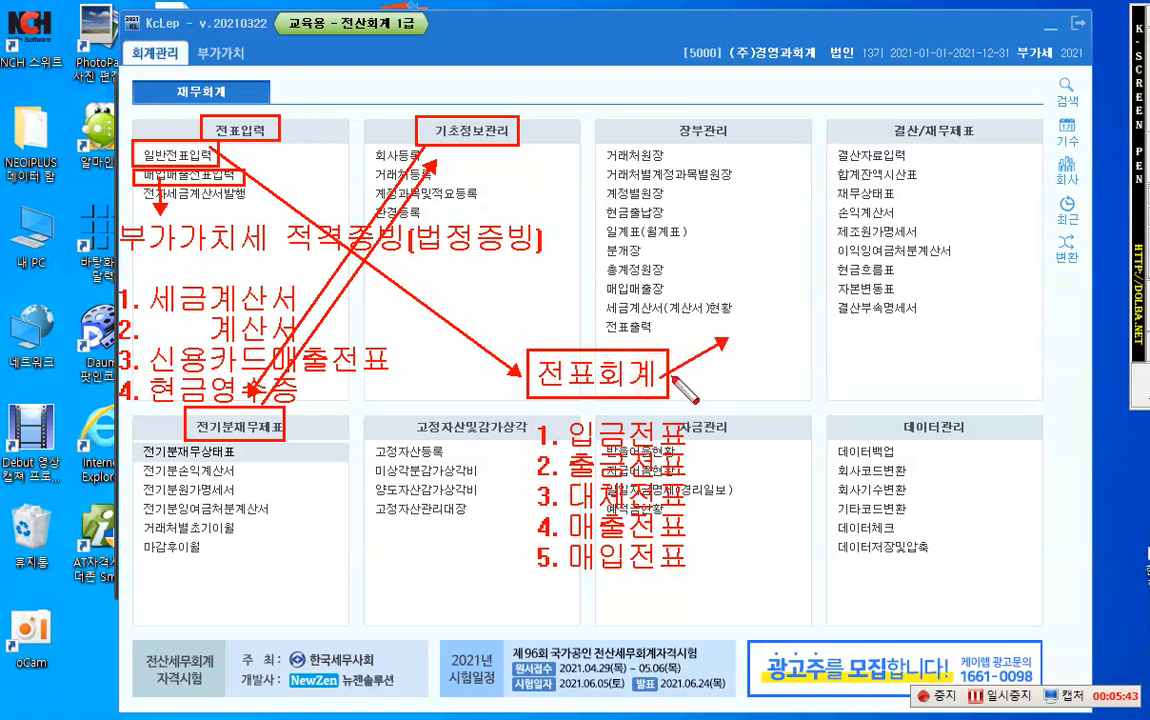
pyautogui.moveTo(675, 380); pyautogui.dragTo(718, 393)
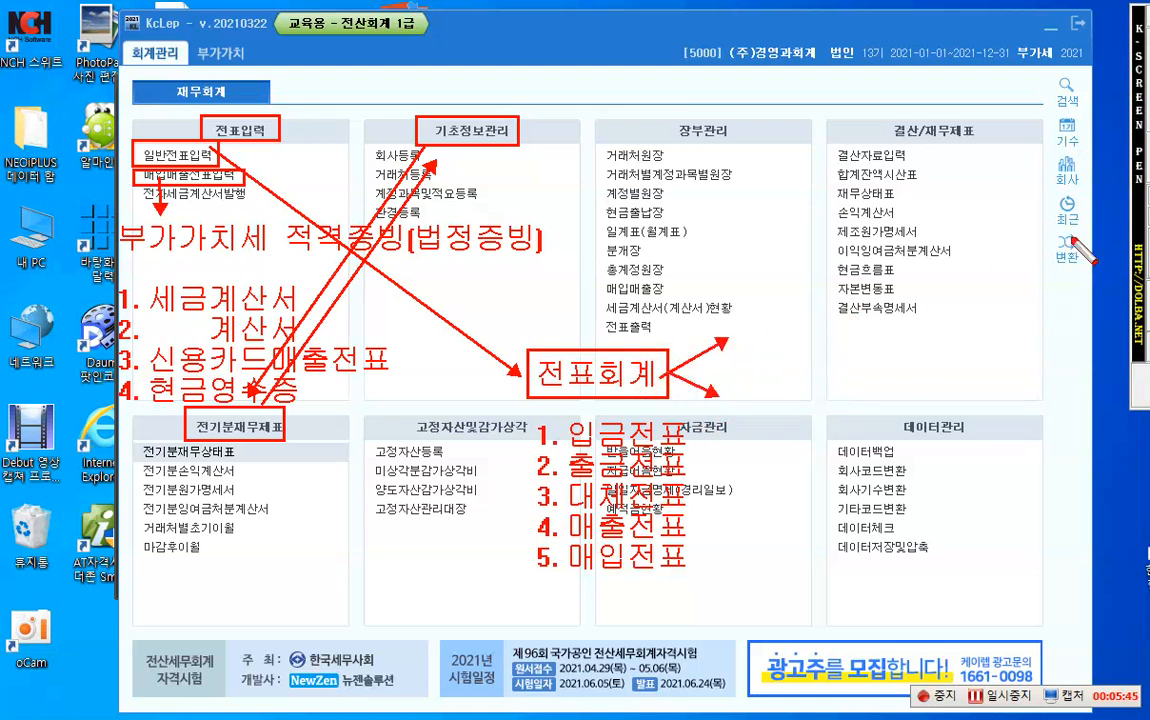
# Label the upper branch arrow "5전표제" and the lower one "3전표제".
pyautogui.click(1148, 171)
pyautogui.click(737, 338)
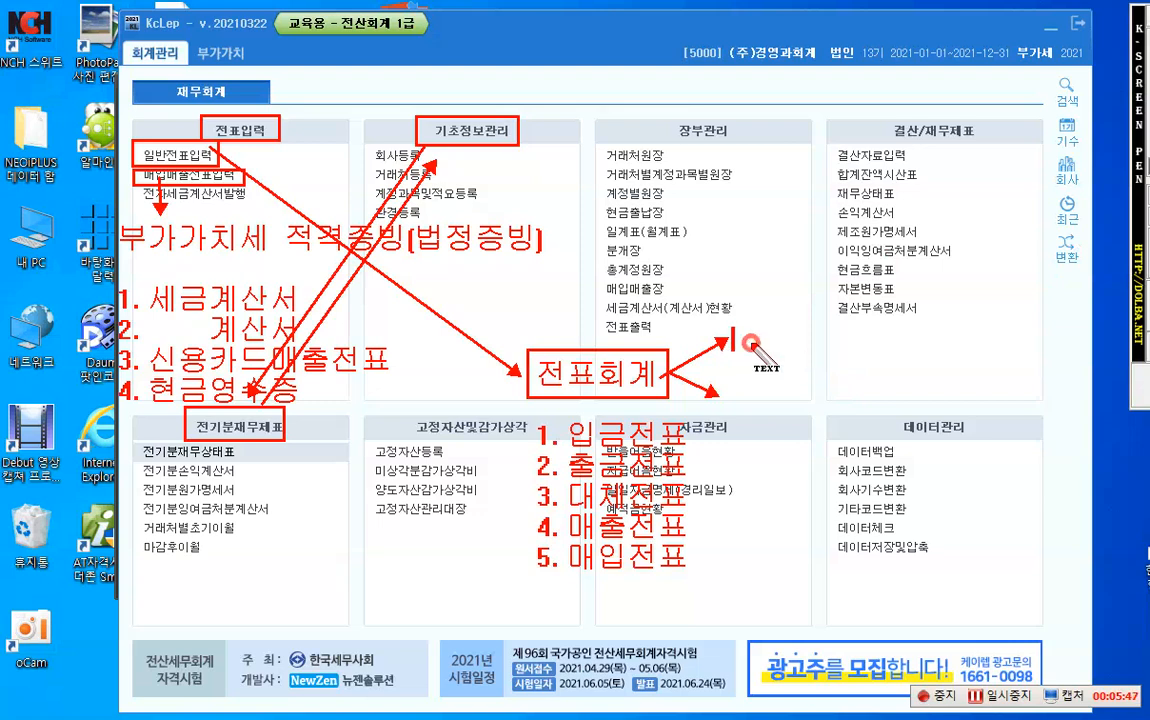
pyautogui.write('5')
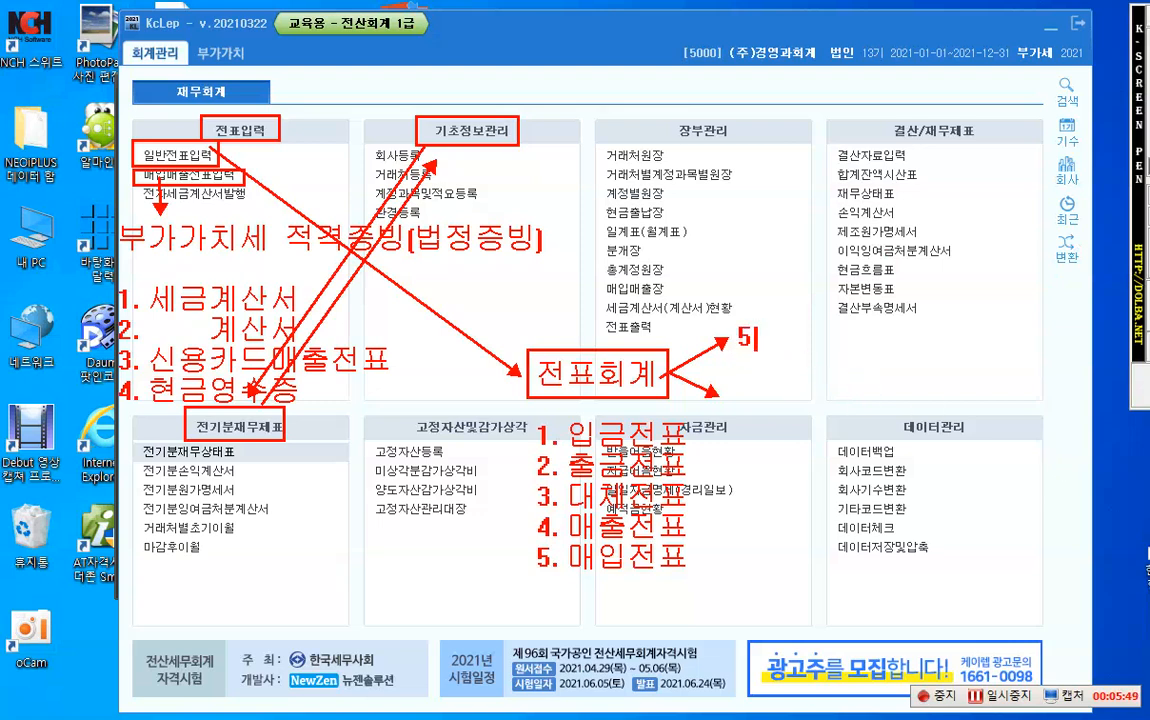
pyautogui.write('지표제')
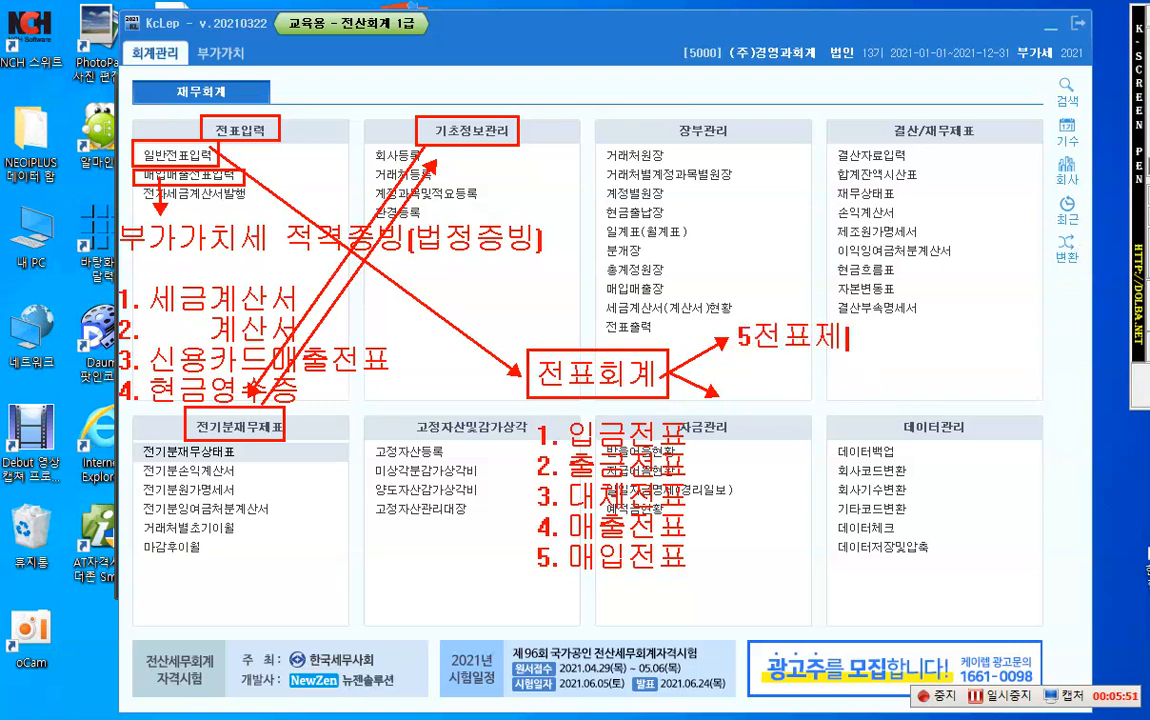
pyautogui.press('Return')
pyautogui.press('Return')
pyautogui.write('3전')
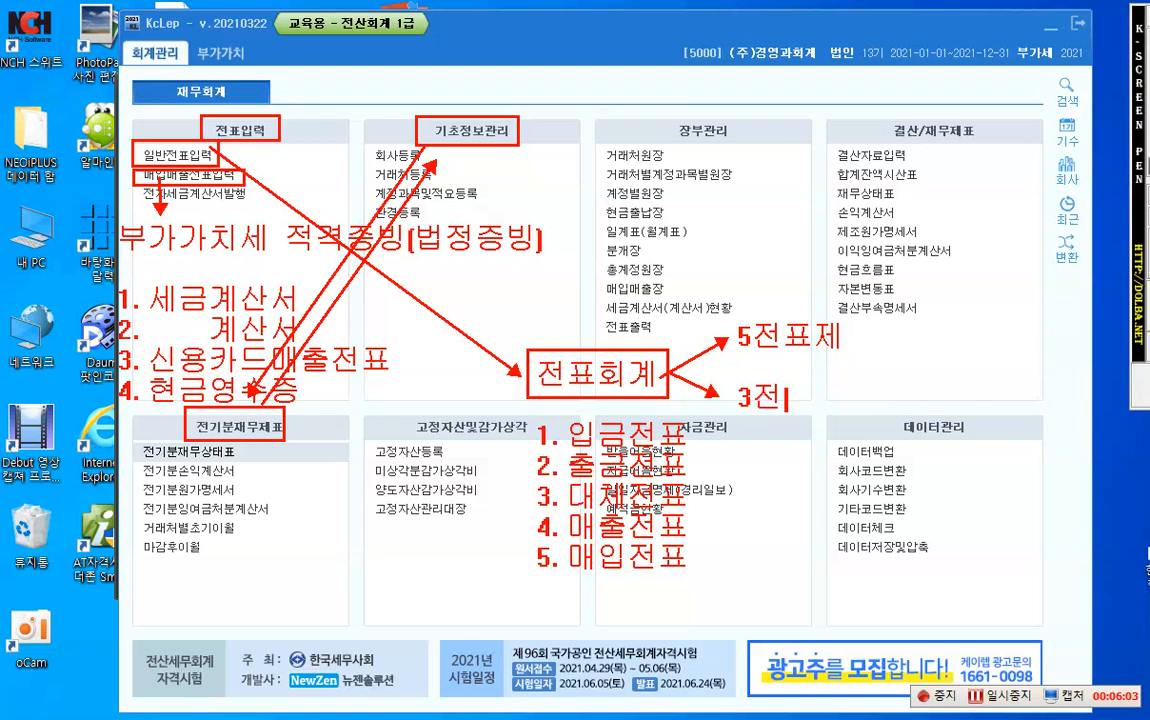
pyautogui.write('표제')
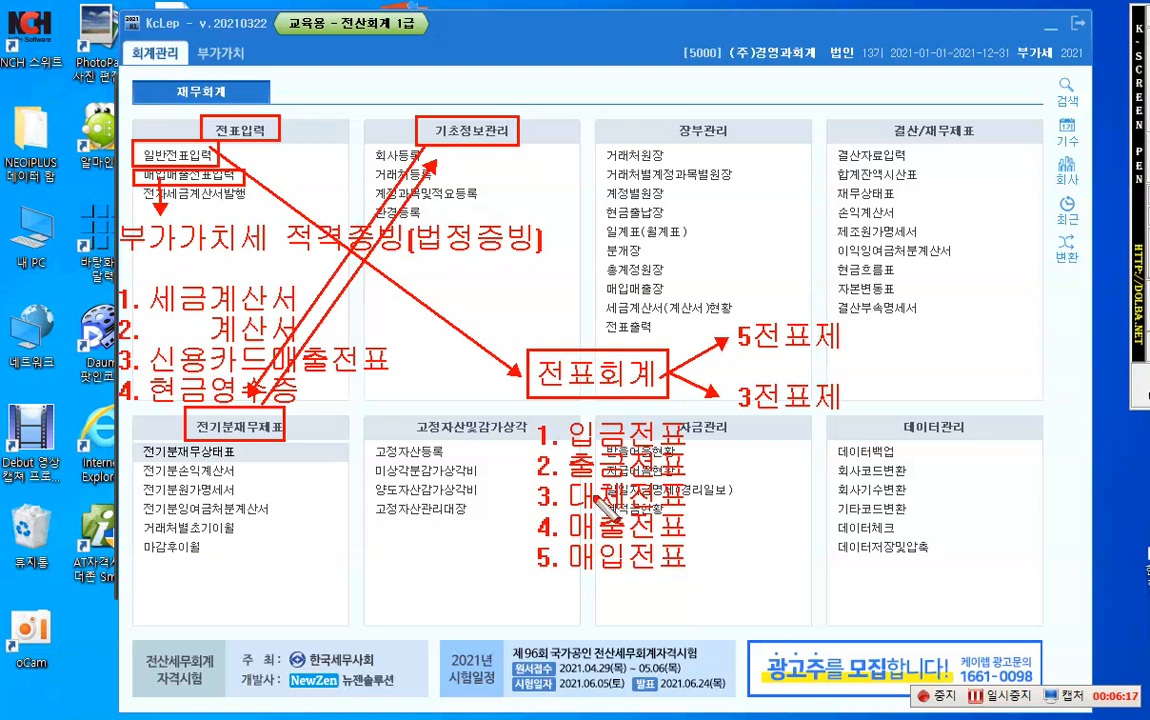
# Box the first three slip types and write "빨강색 - (차) 현금 xx" beside 입금전표.
pyautogui.moveTo(522, 415); pyautogui.dragTo(695, 514)
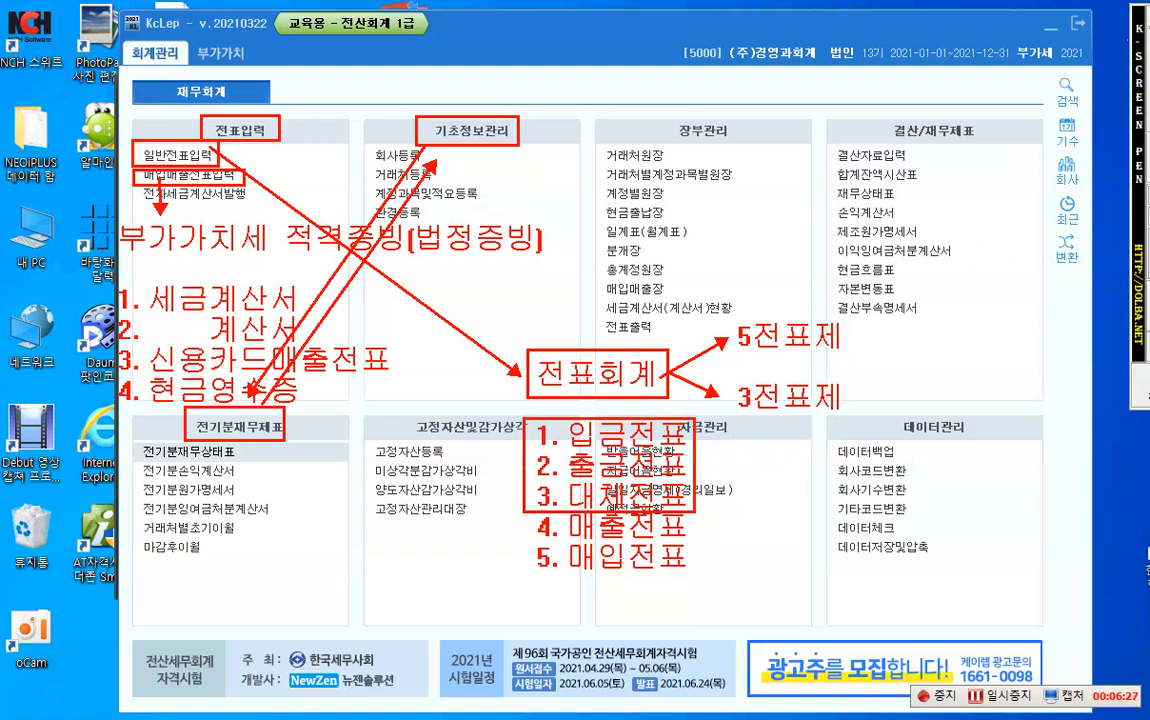
pyautogui.click(744, 437)
pyautogui.write('빨강')
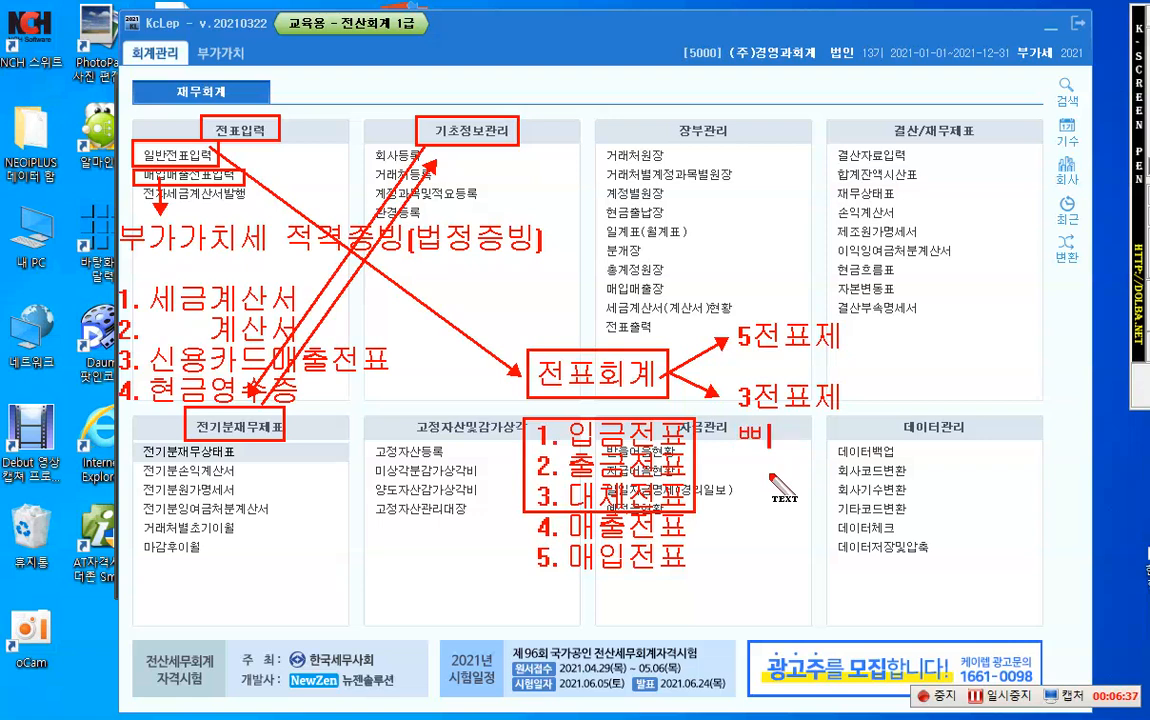
pyautogui.write('색 ')
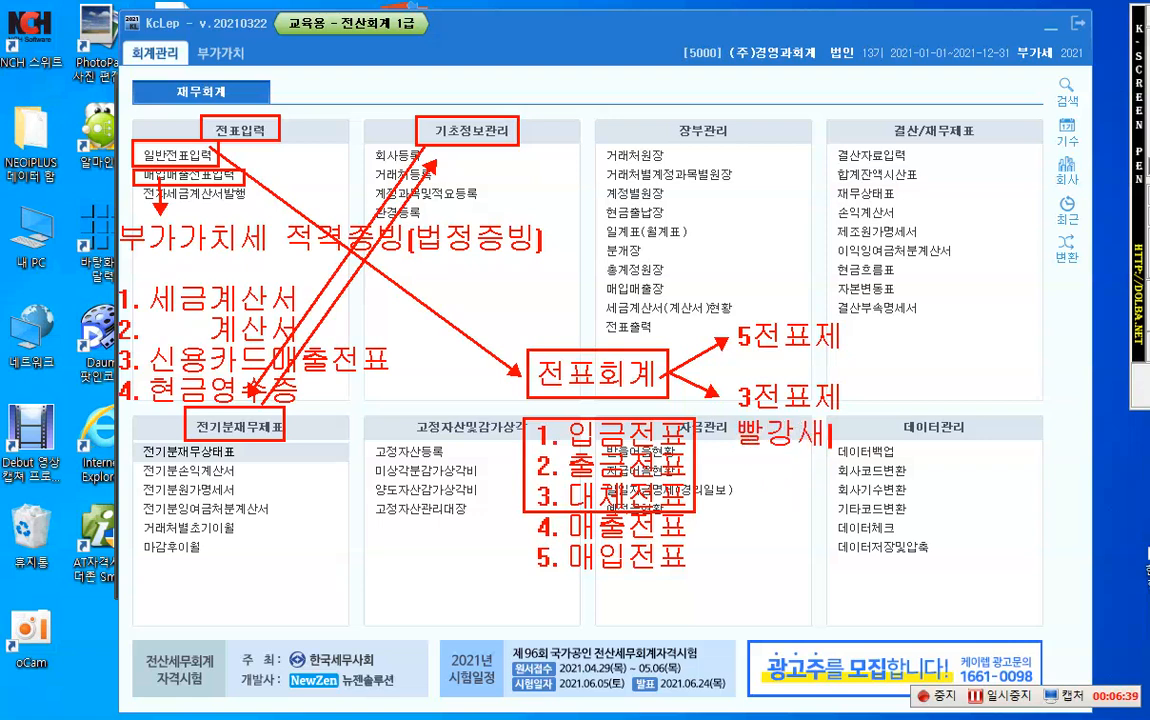
pyautogui.write('-')
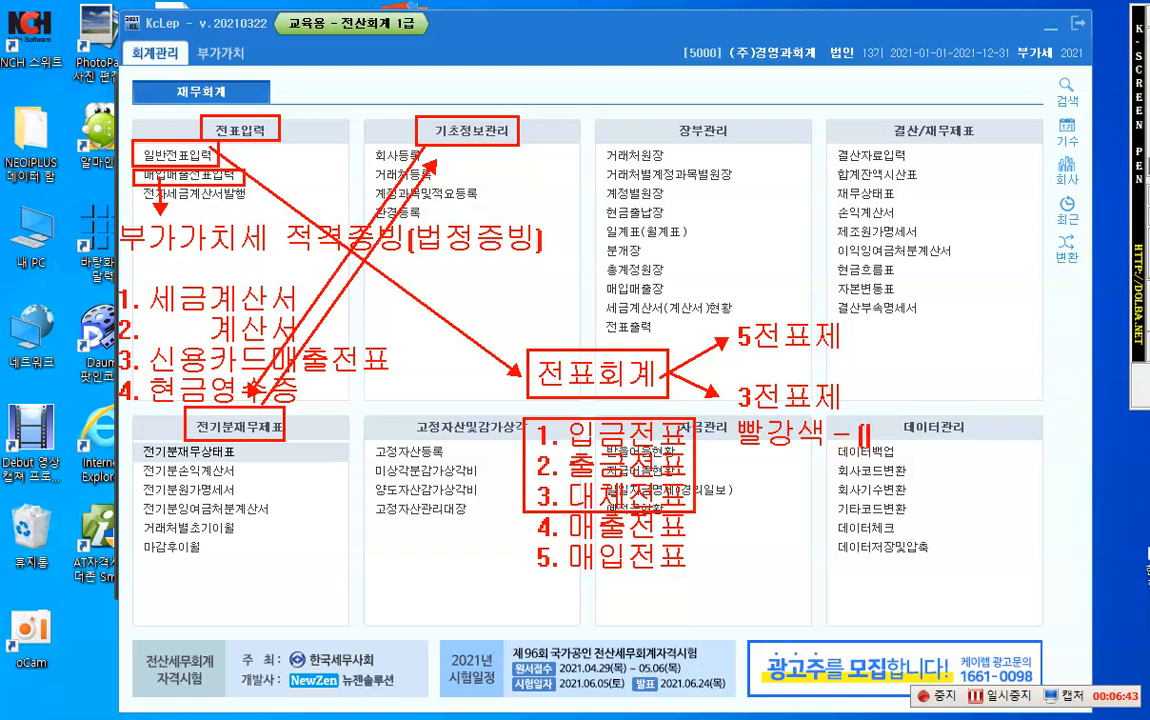
pyautogui.write(' (차) 현금 xx')
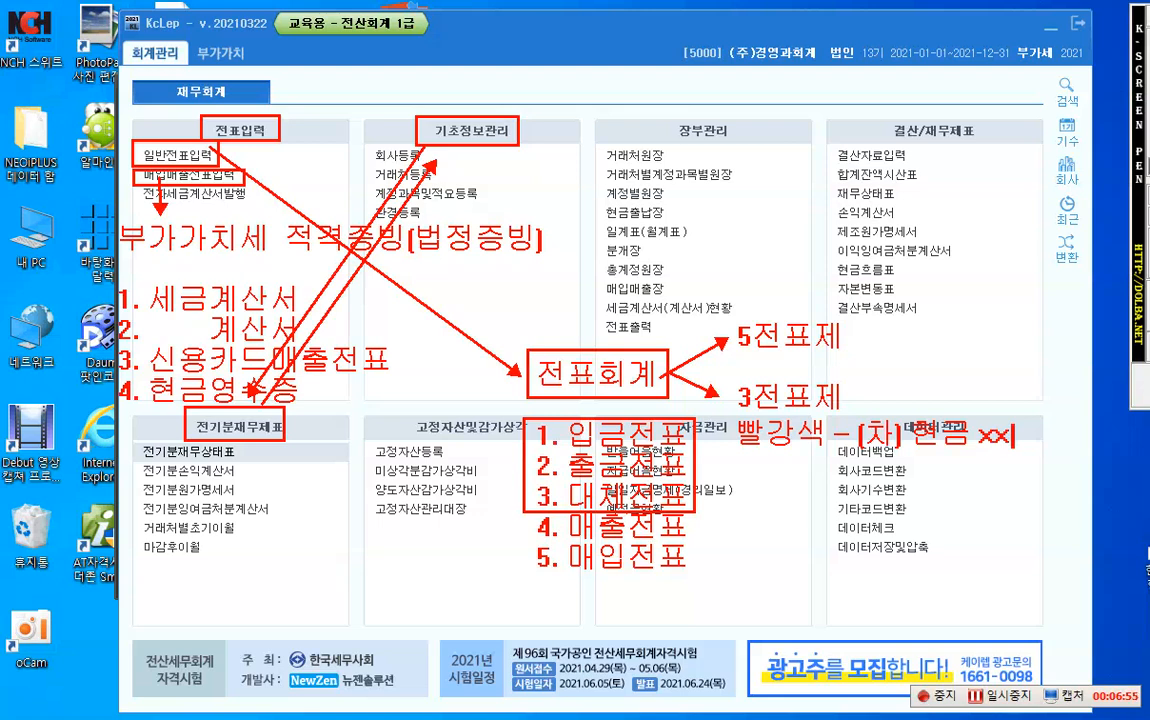
# Write "파랑색 - (대) 현금 xx" on the line beside 출금전표, with the credit entry set further along than the debit one.
pyautogui.press('Return')
pyautogui.write('파랑색')
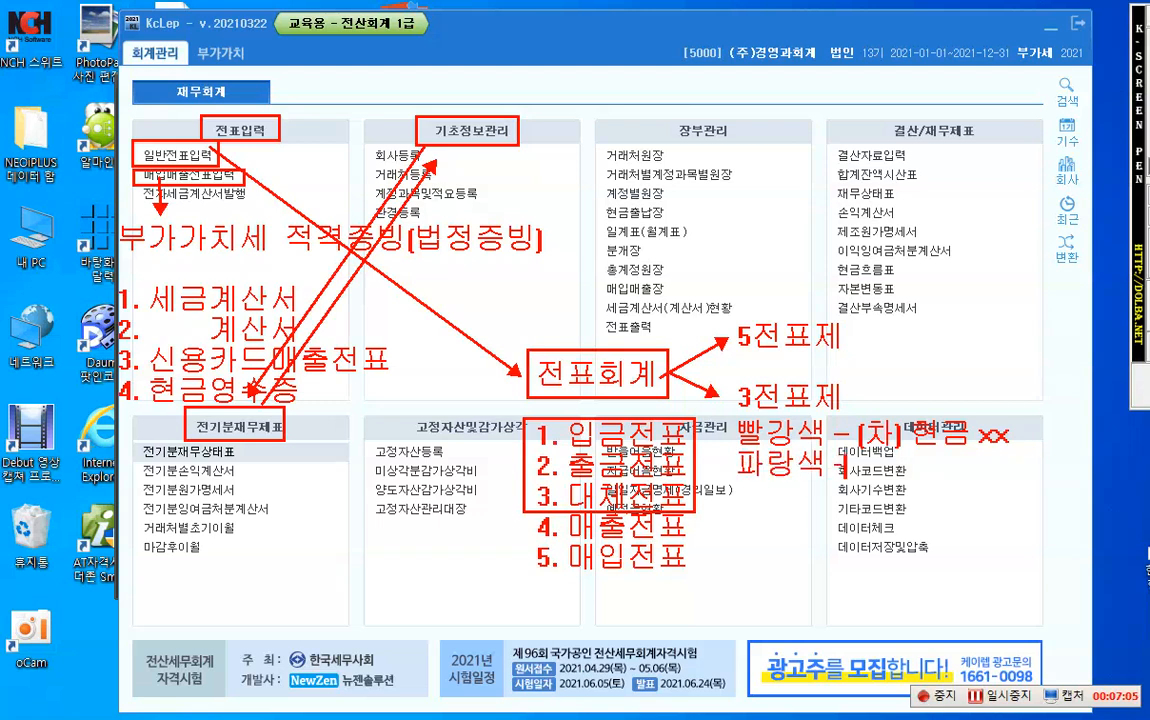
pyautogui.write('  -               [대] 현금')
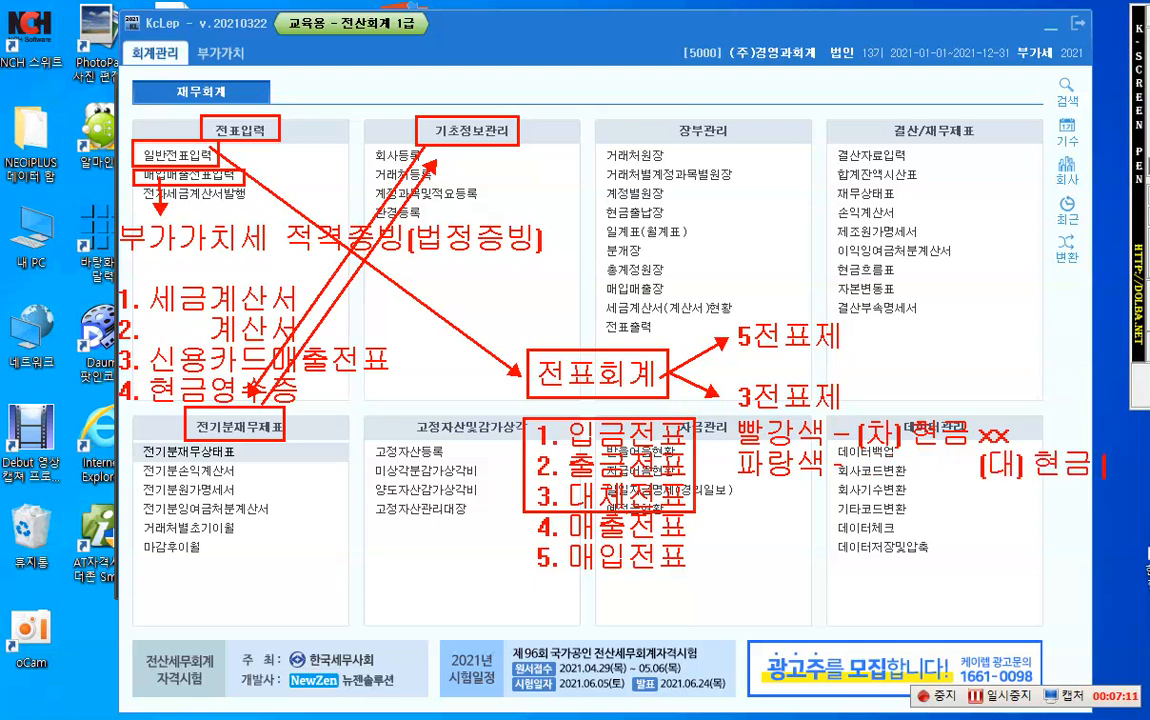
pyautogui.write(' xx')
# Write "검정색 - (차) (대)" beside 대체전표, with (대) aligned under the credit entry above.
pyautogui.press('Return')
pyautogui.write('검')
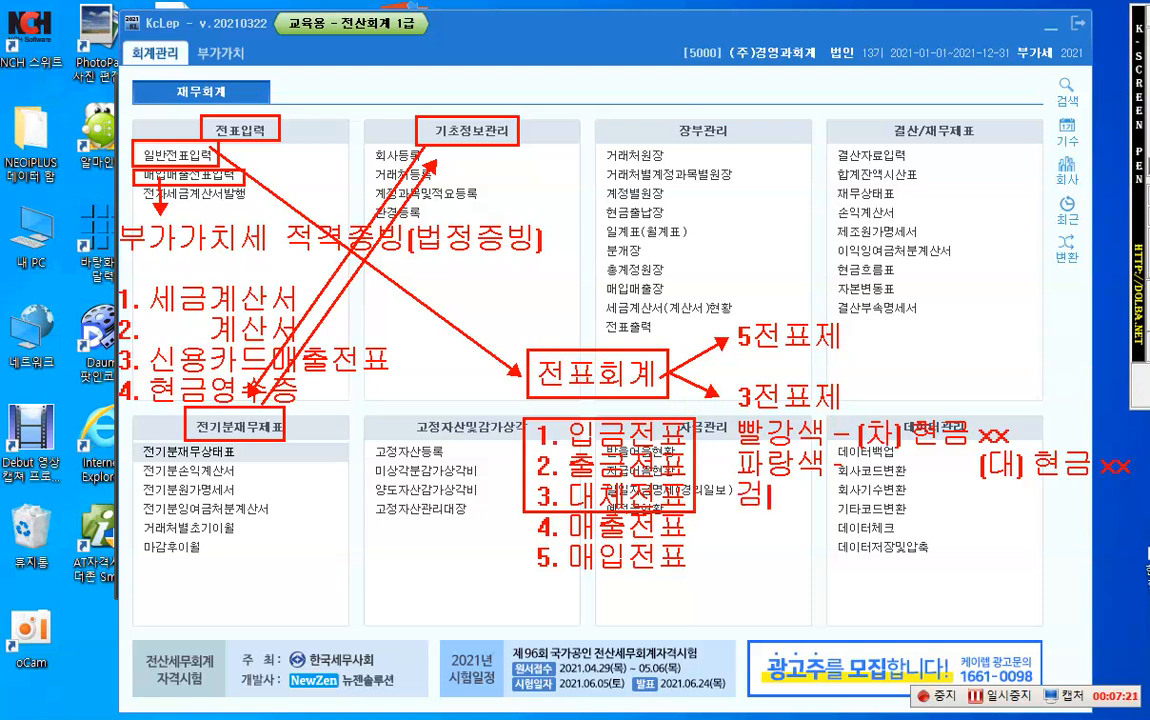
pyautogui.write('정색')
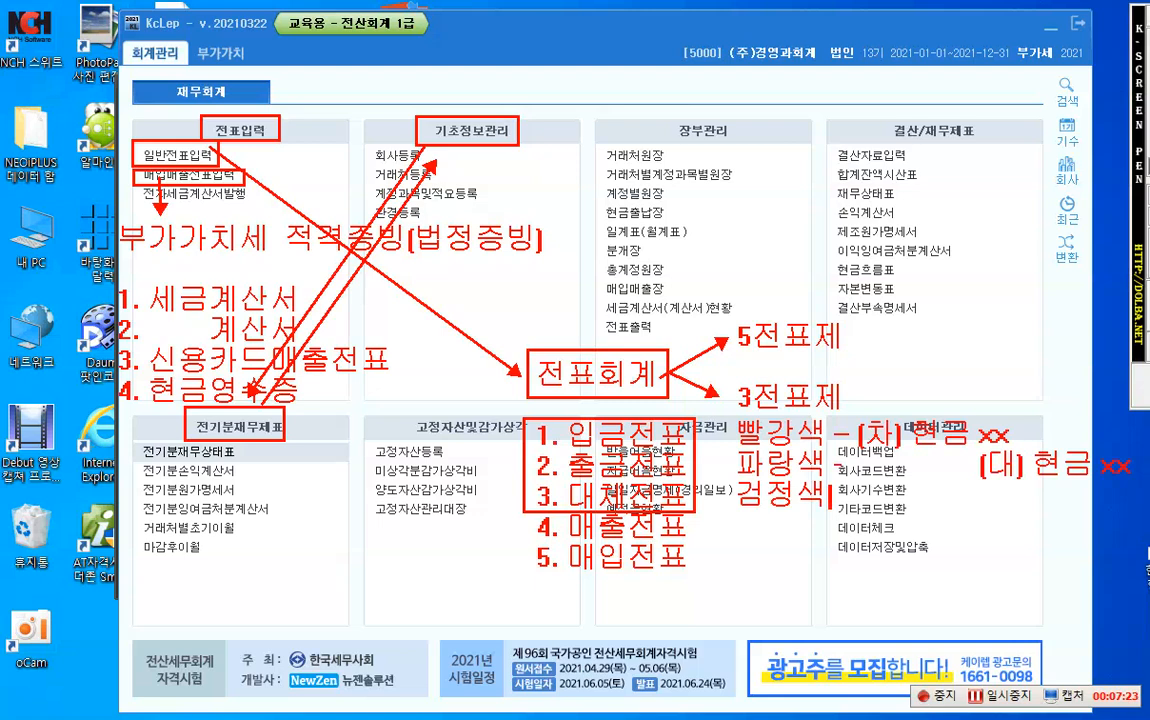
pyautogui.write(' - (차')
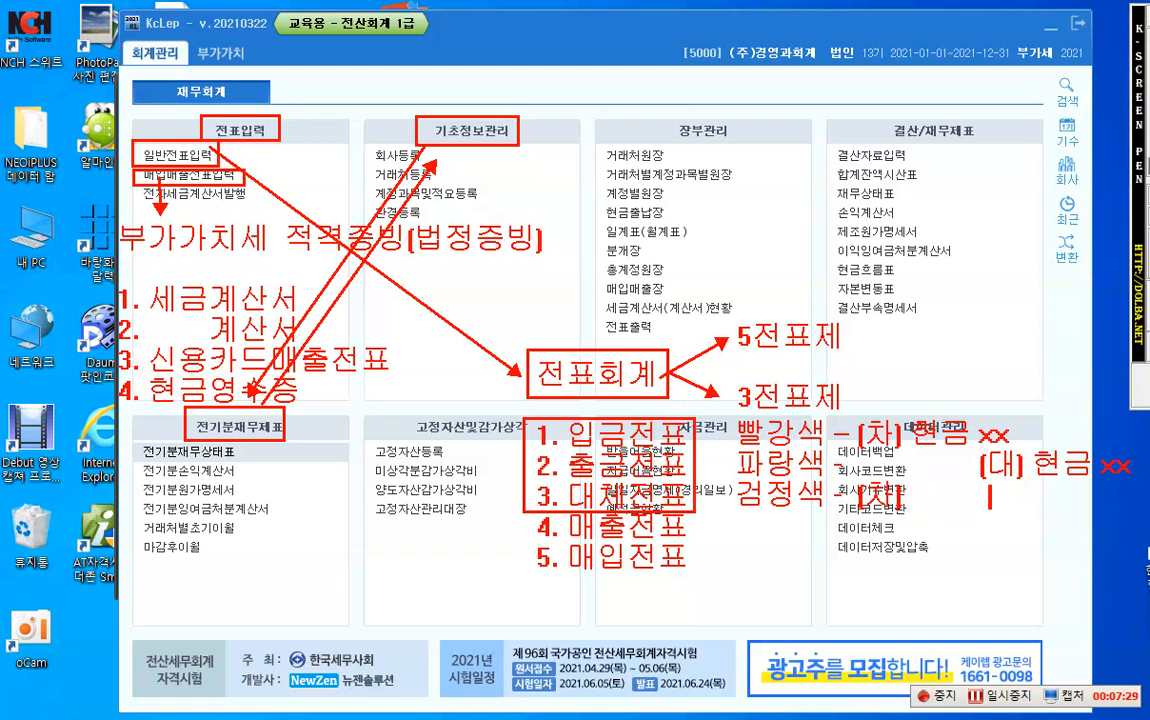
pyautogui.click(989, 495)
pyautogui.write('(대')
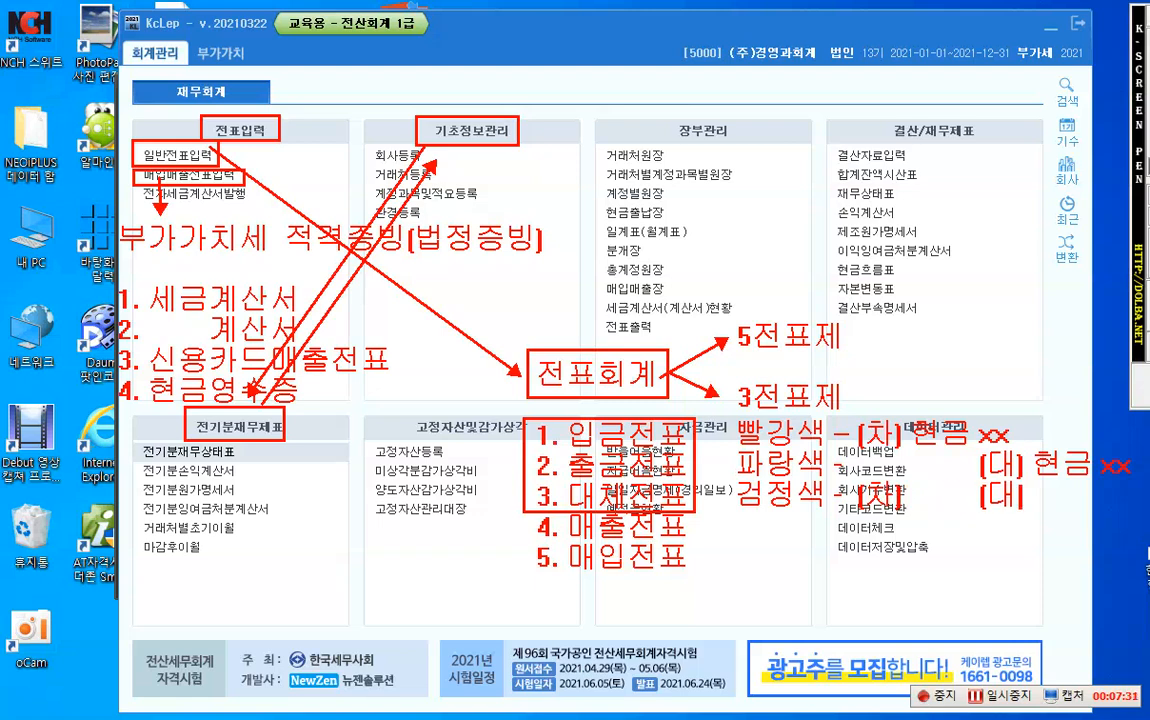
pyautogui.write(')')
# Start a list headed "구분코드" beside the slip types, with "1. 출금" and "2. 입금" as its first items.
pyautogui.click(380, 430)
pyautogui.write('구분코드')
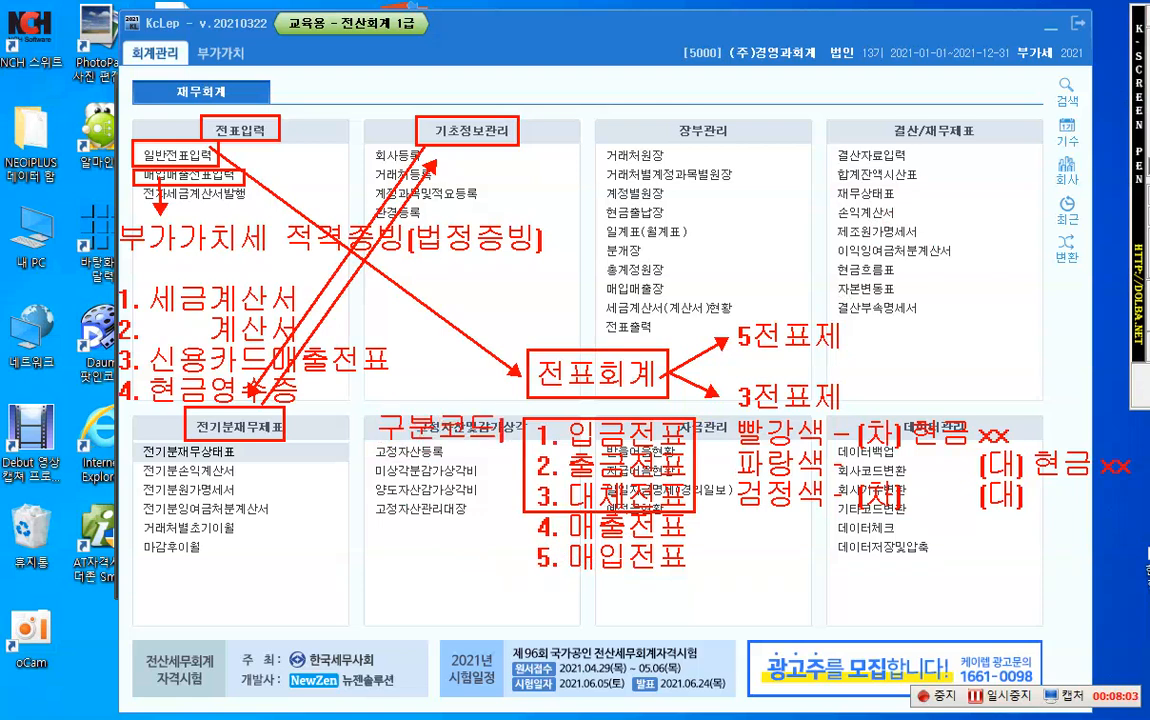
pyautogui.press('Return')
pyautogui.press('Return')
pyautogui.write('. 출')
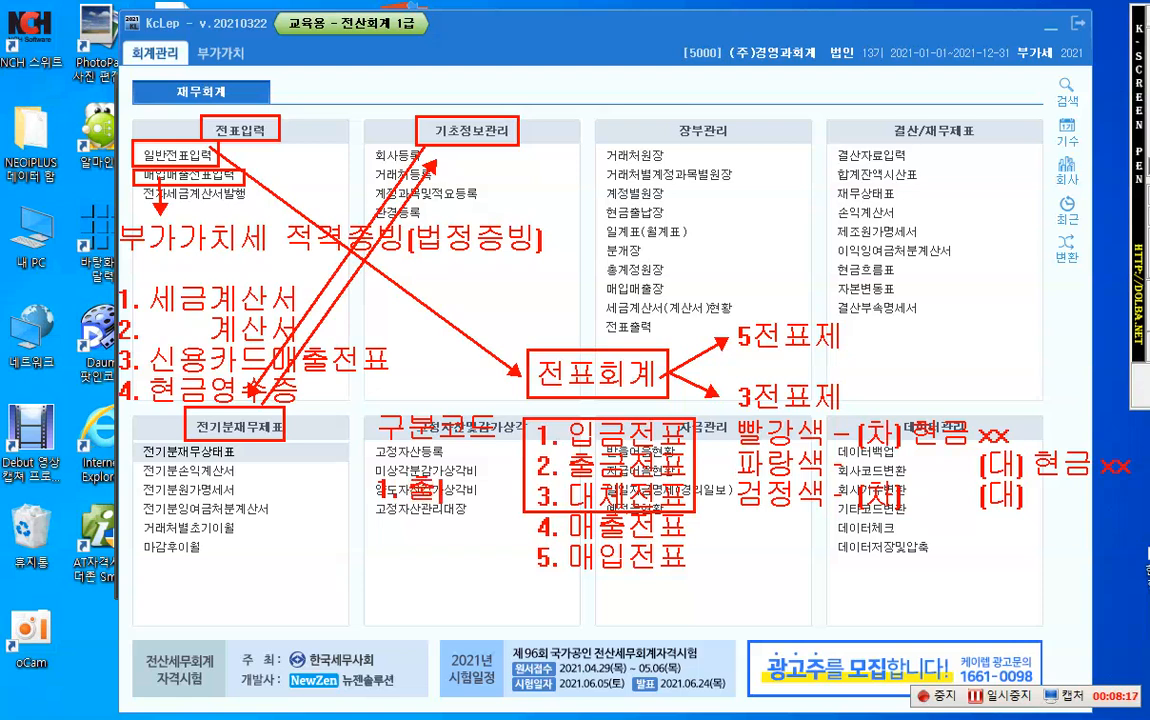
pyautogui.write('금')
pyautogui.press('Return')
pyautogui.write('2. ')
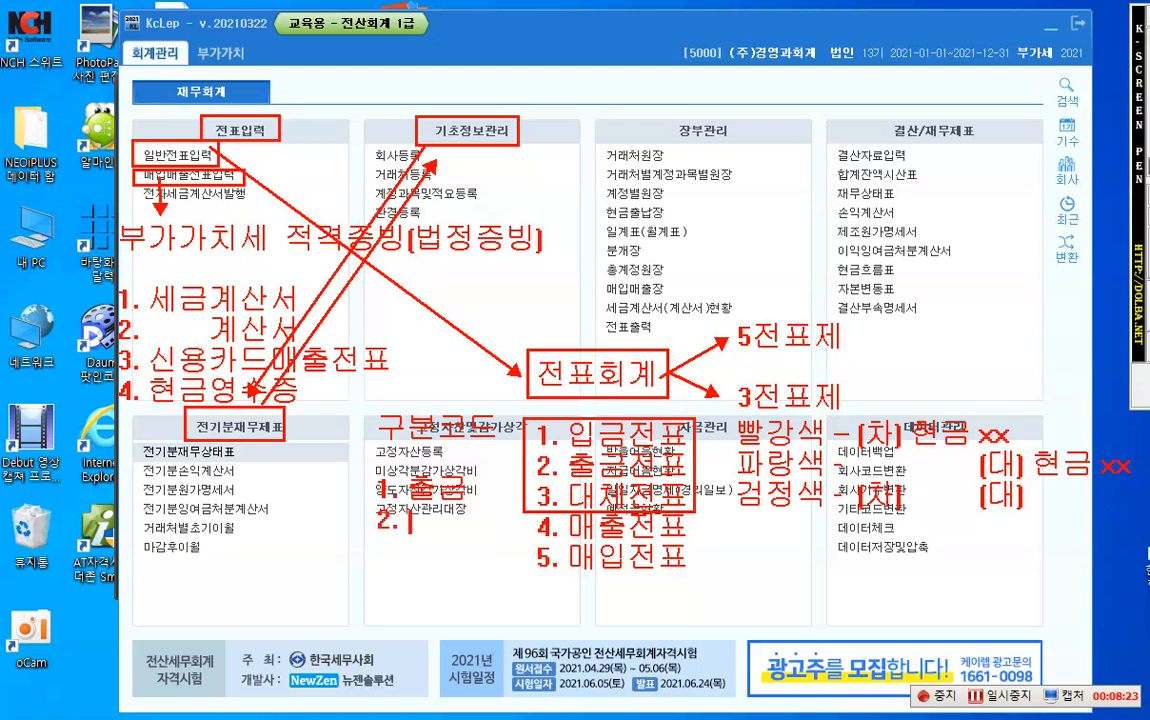
pyautogui.write('입금')
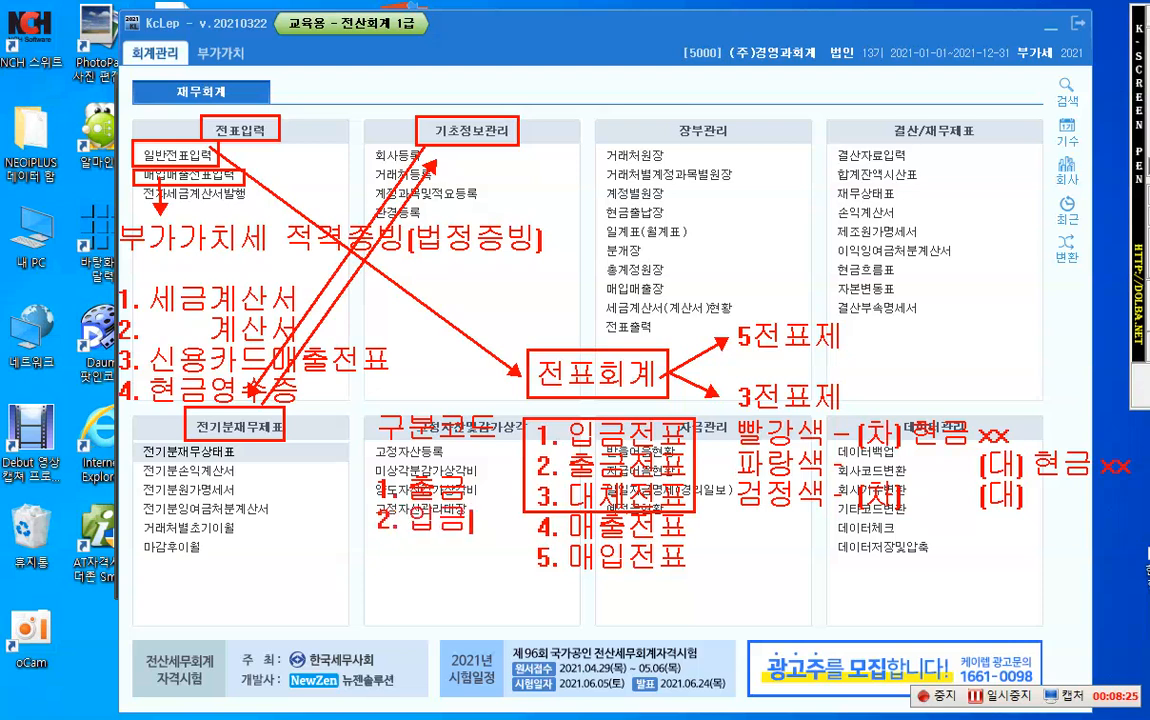
# Add "3. 차변" and "4. 대변" to the 구분코드 list.
pyautogui.press('Return')
pyautogui.write('3')
pyautogui.write('.')
pyautogui.write('차벼')
pyautogui.write('ㄴ')
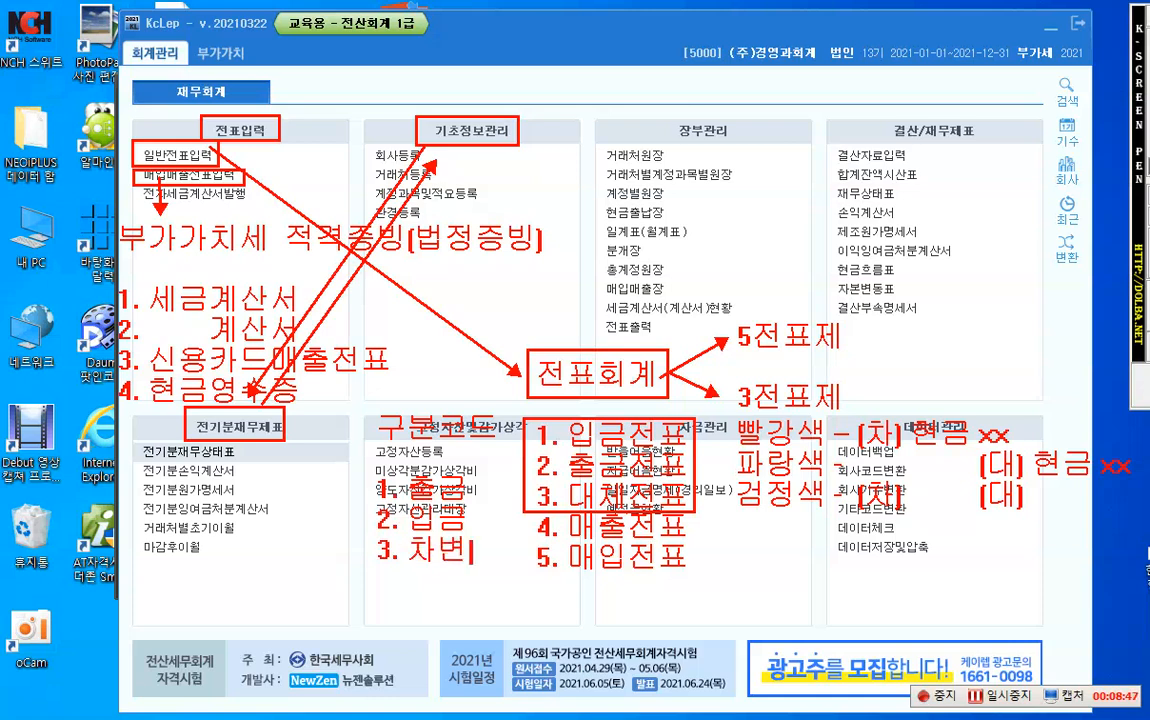
pyautogui.press('Return')
pyautogui.write('4. 대변')
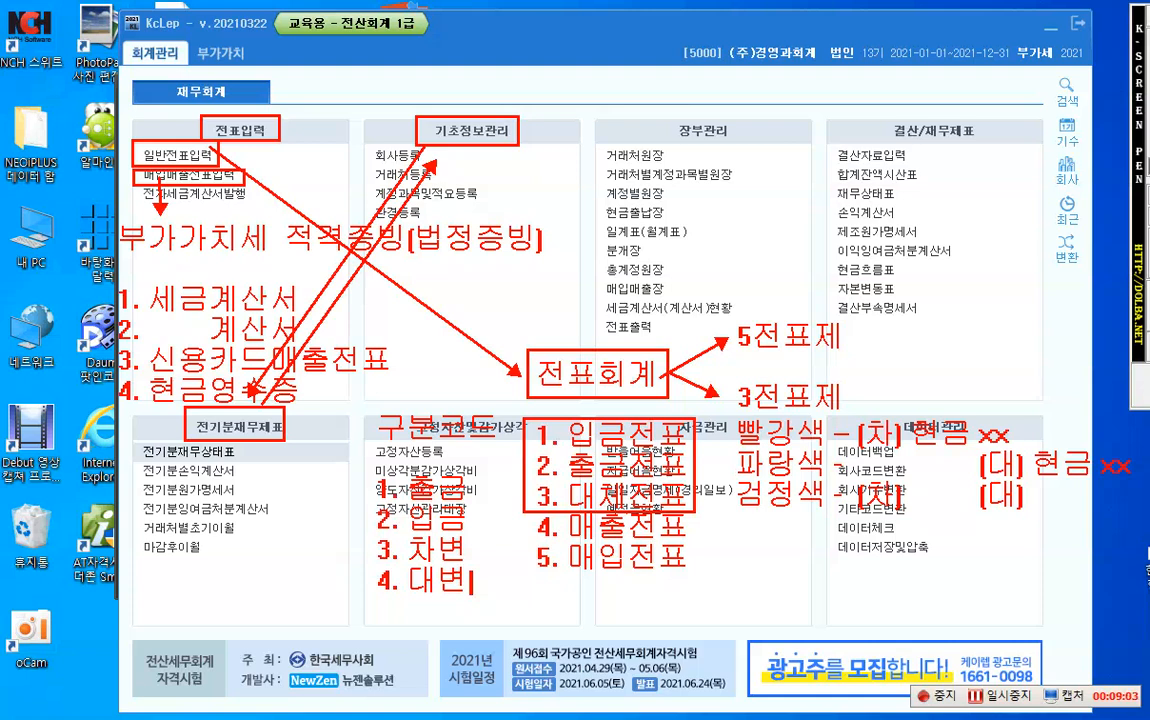
# Complete the 구분코드 list with "5. 결차 -> 12.31" and "6. 결대 -> 12.31".
pyautogui.press('Return')
pyautogui.write('5. 결')
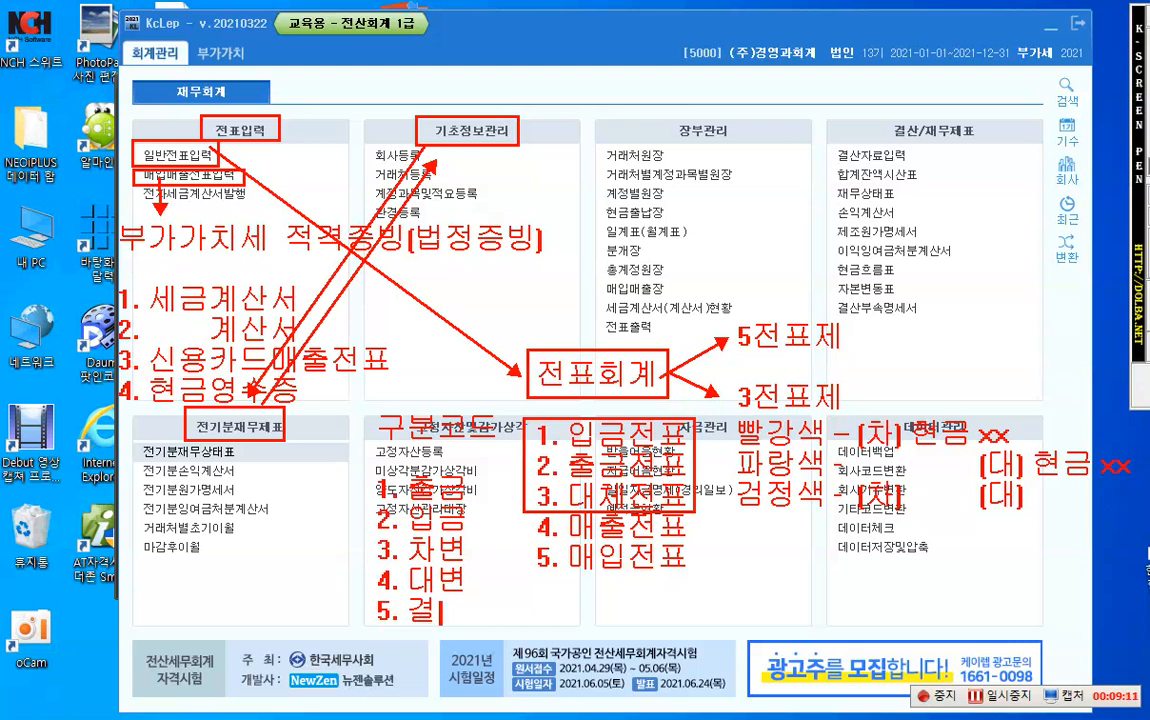
pyautogui.write('차 -> 1')
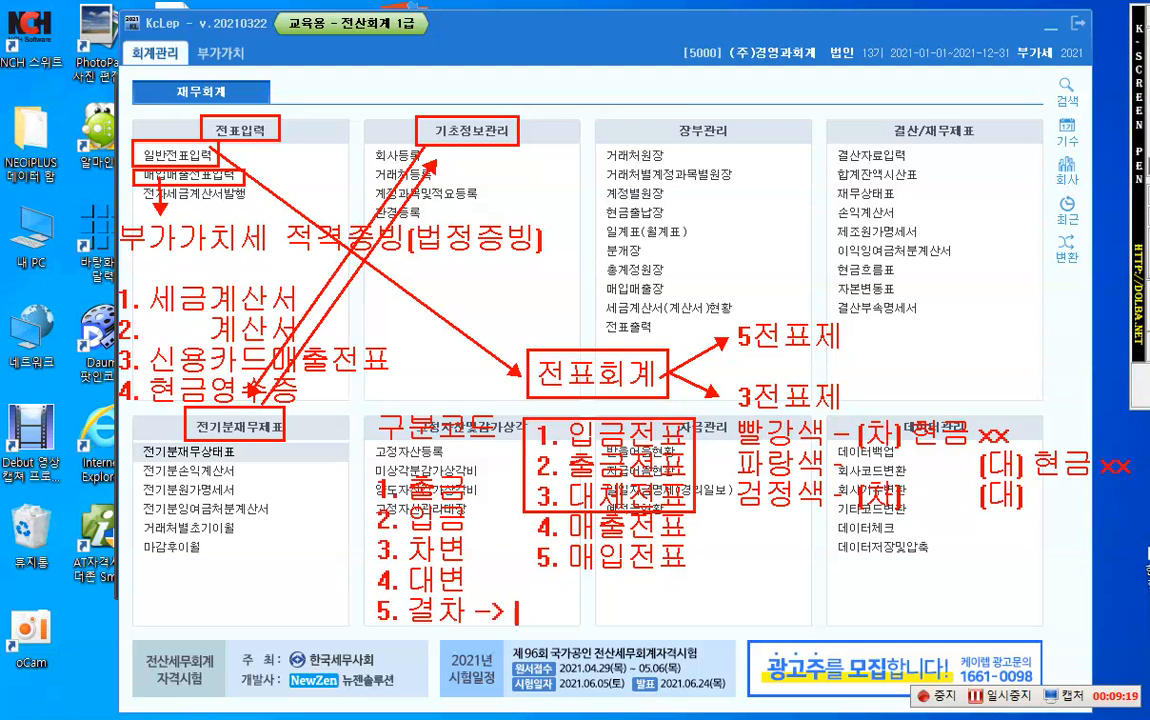
pyautogui.write('2.31')
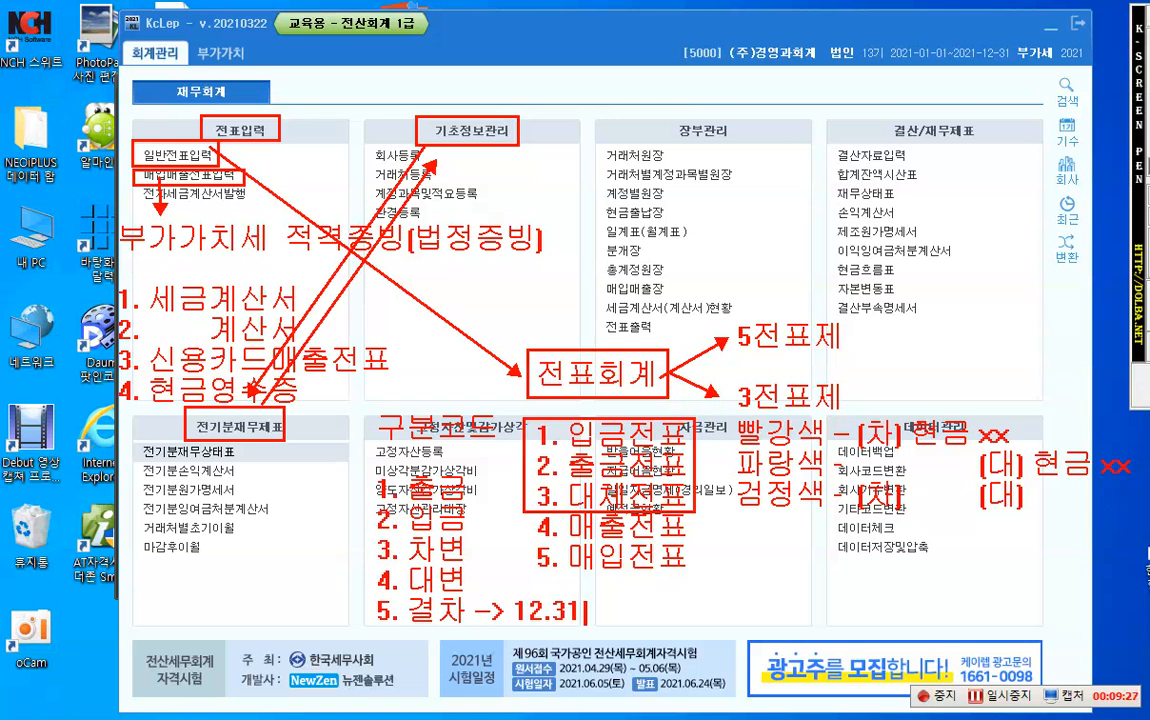
pyautogui.press('Return')
pyautogui.write('6. 결ㄷ')
pyautogui.write('ㅐ')
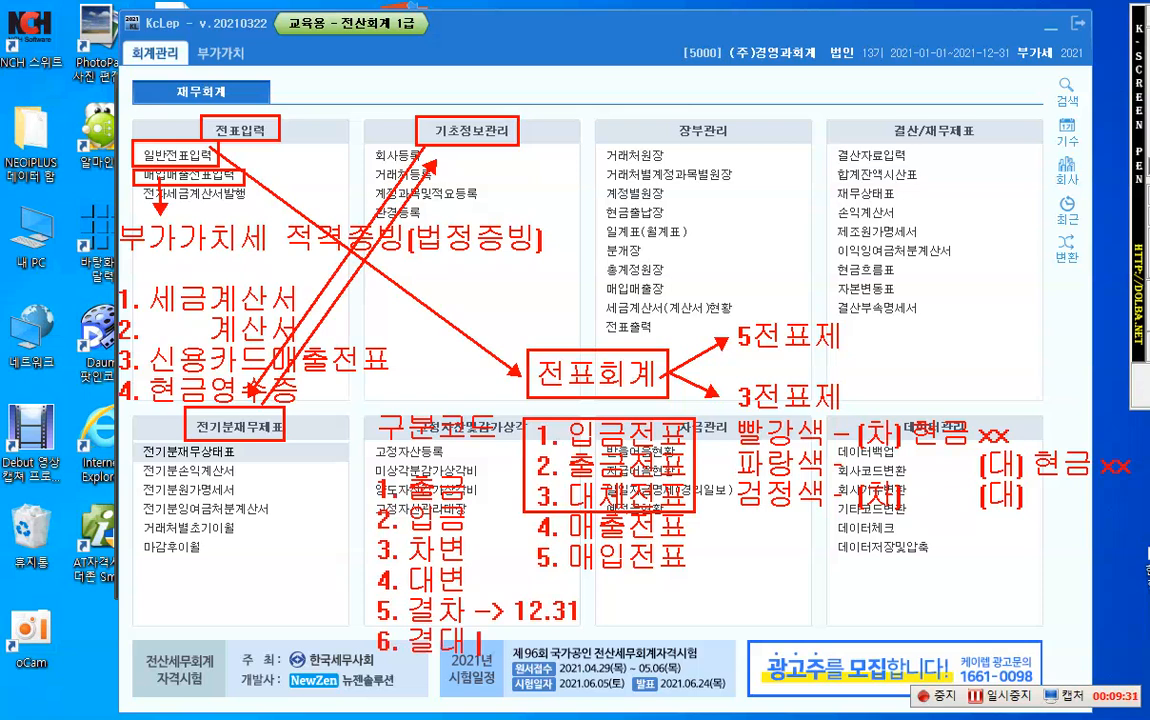
pyautogui.write(' ->12.31')
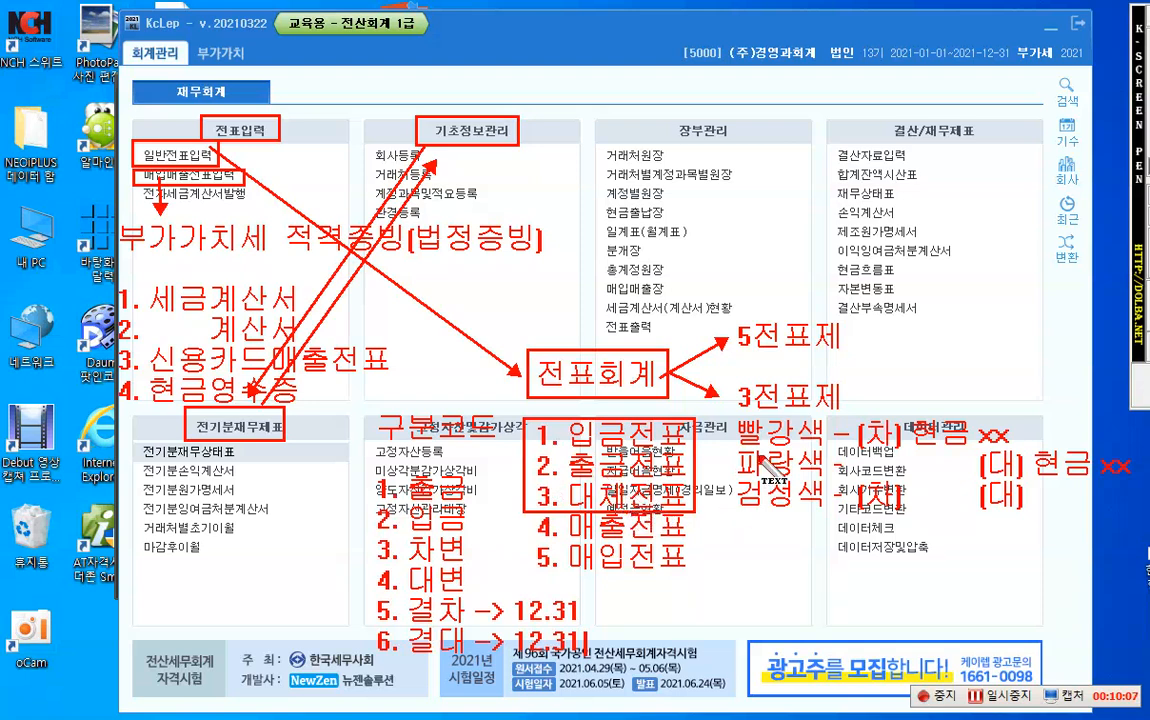
# Clear all screen annotations and open 일반전표입력.
pyautogui.press('Escape')
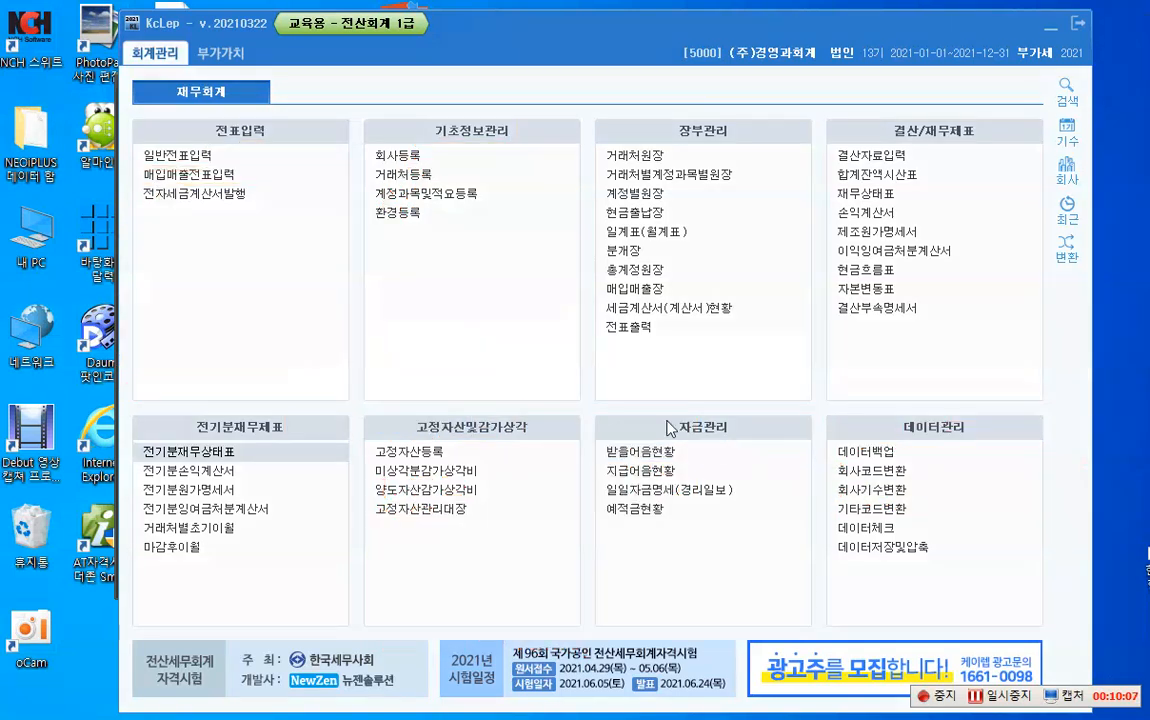
pyautogui.click(174, 156)
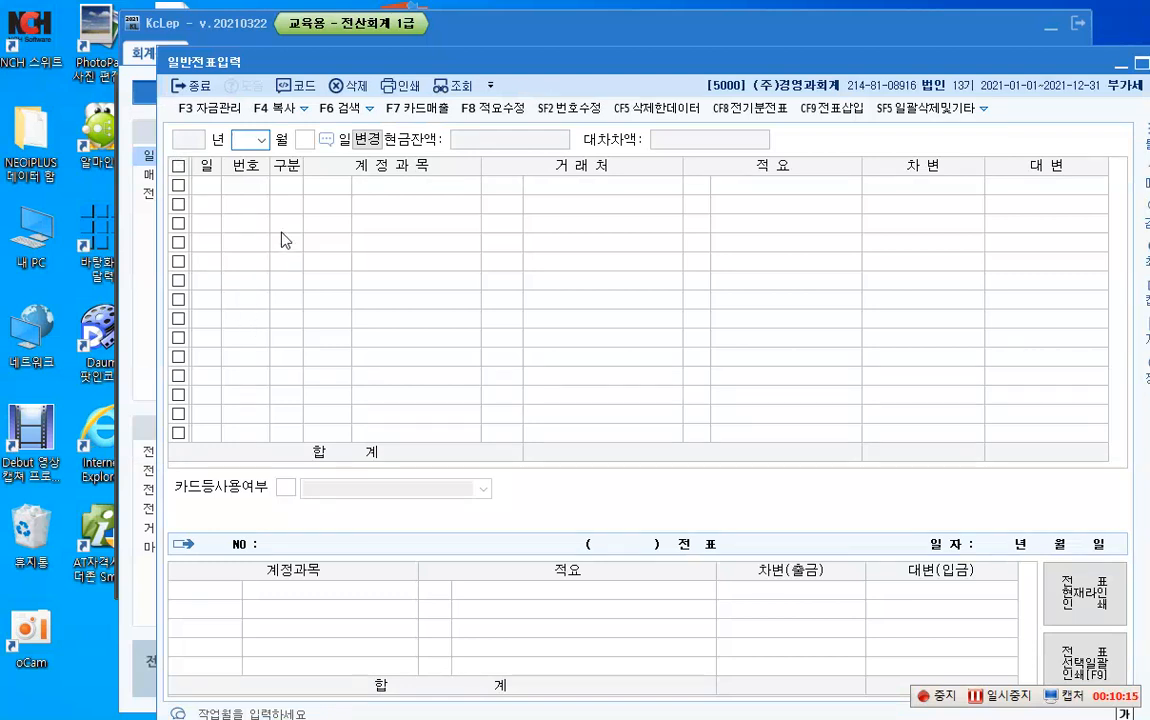
# Highlight the company's fiscal period and the voucher's year field with red boxes, and clear the annotations.
pyautogui.hotkey('ctrl', '2')
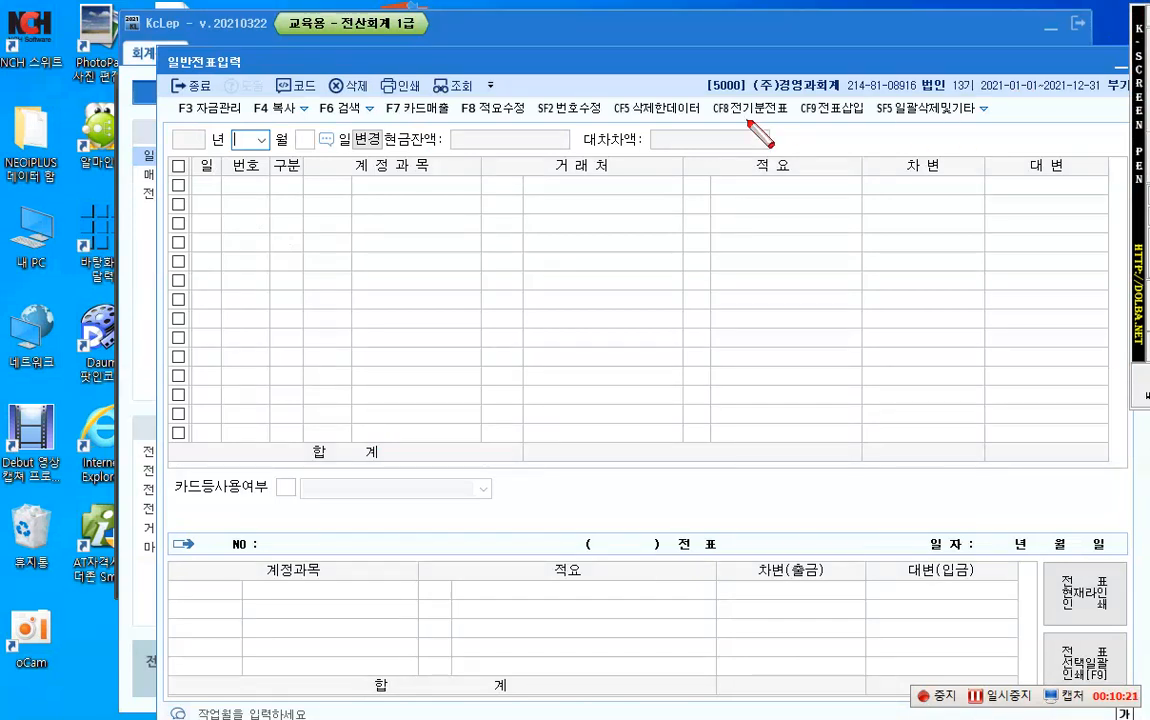
pyautogui.moveTo(958, 70); pyautogui.dragTo(1106, 106)
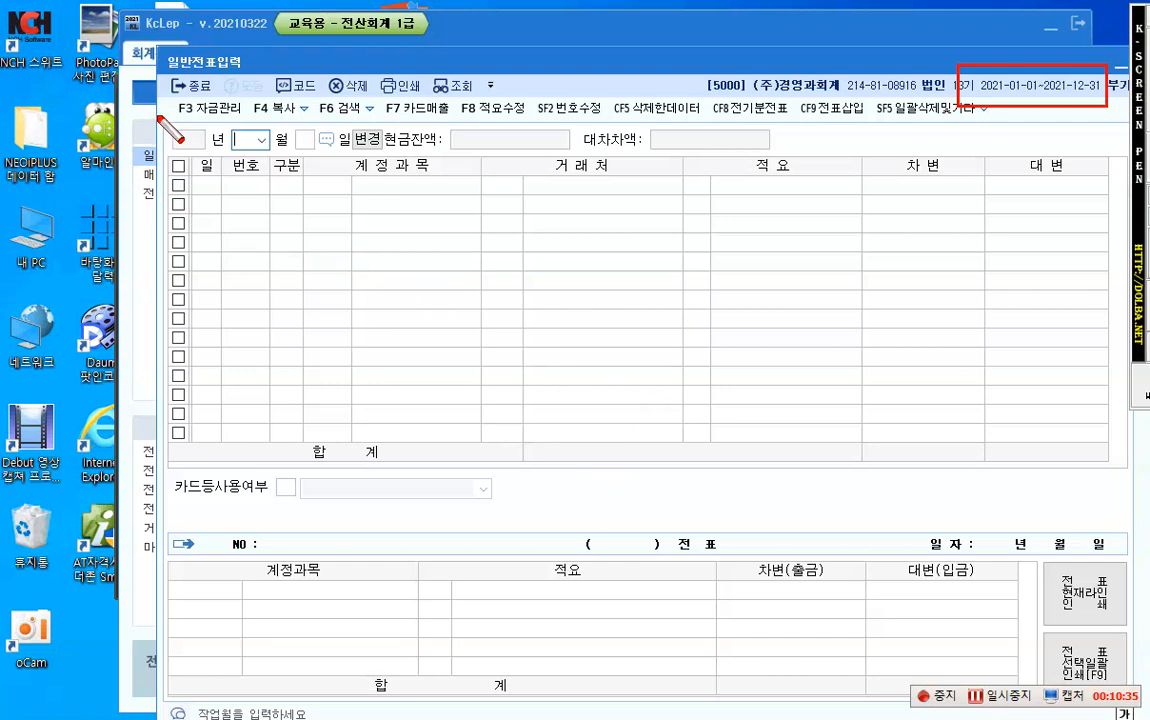
pyautogui.moveTo(157, 115); pyautogui.dragTo(229, 153)
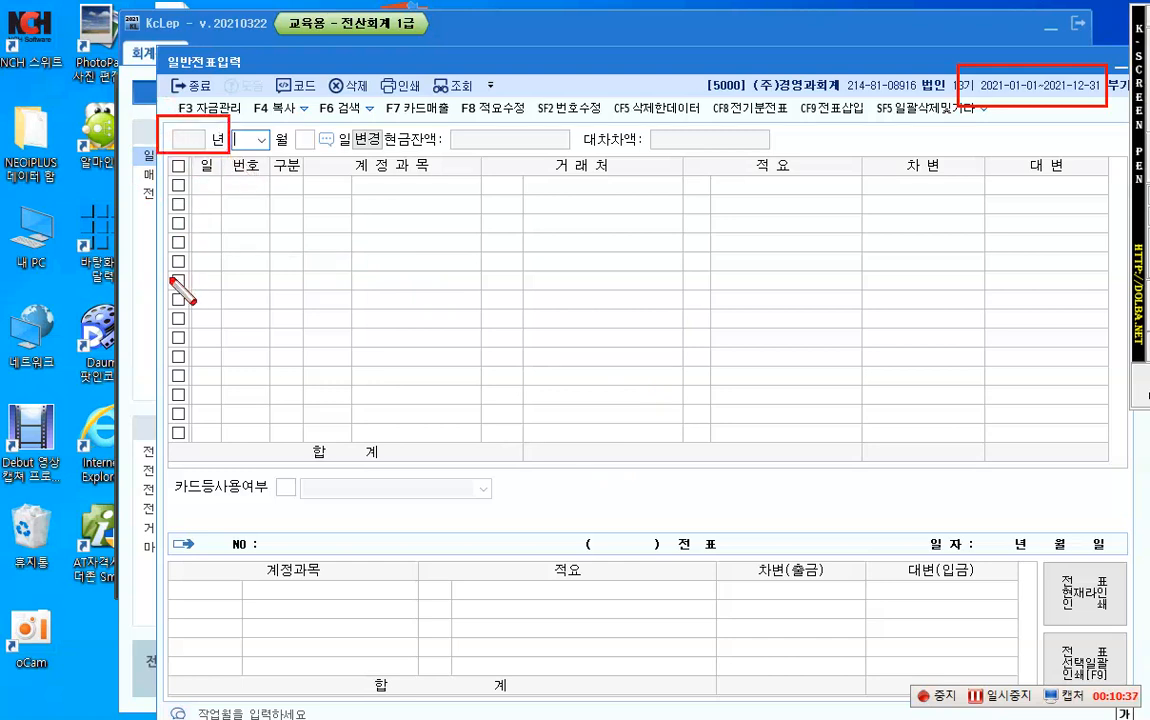
pyautogui.press('Escape')
# Set the voucher date to month 01, day 2 in 일반전표입력.
pyautogui.click(261, 140)
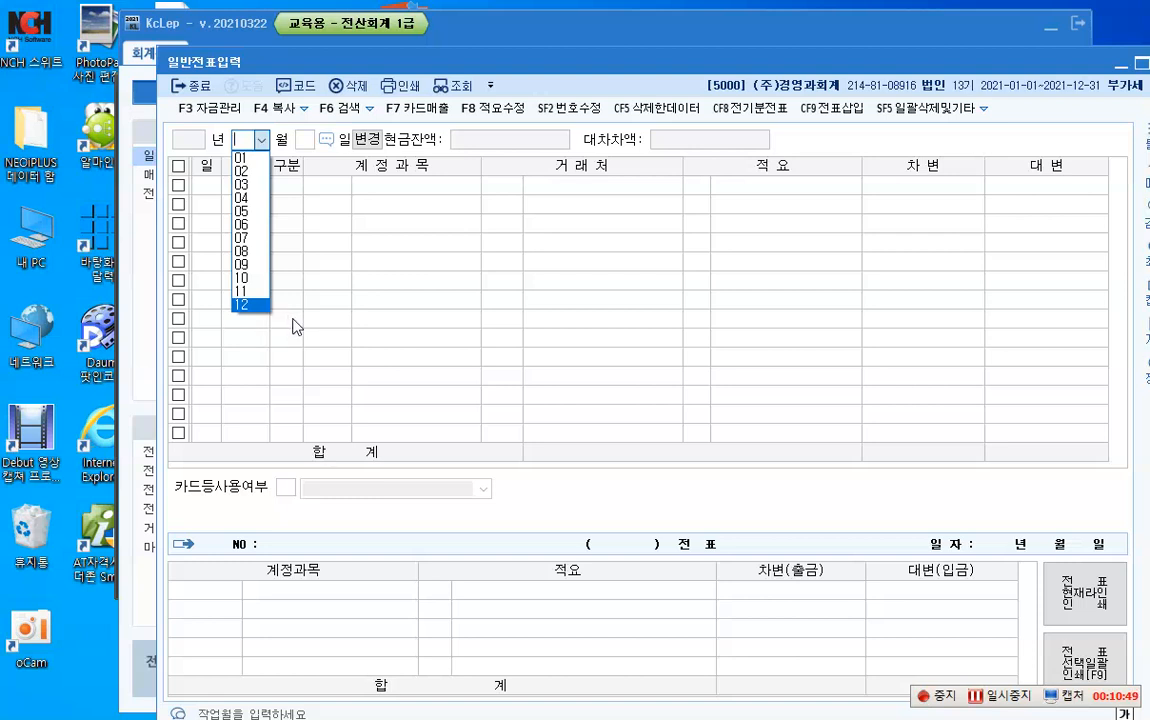
pyautogui.click(305, 145)
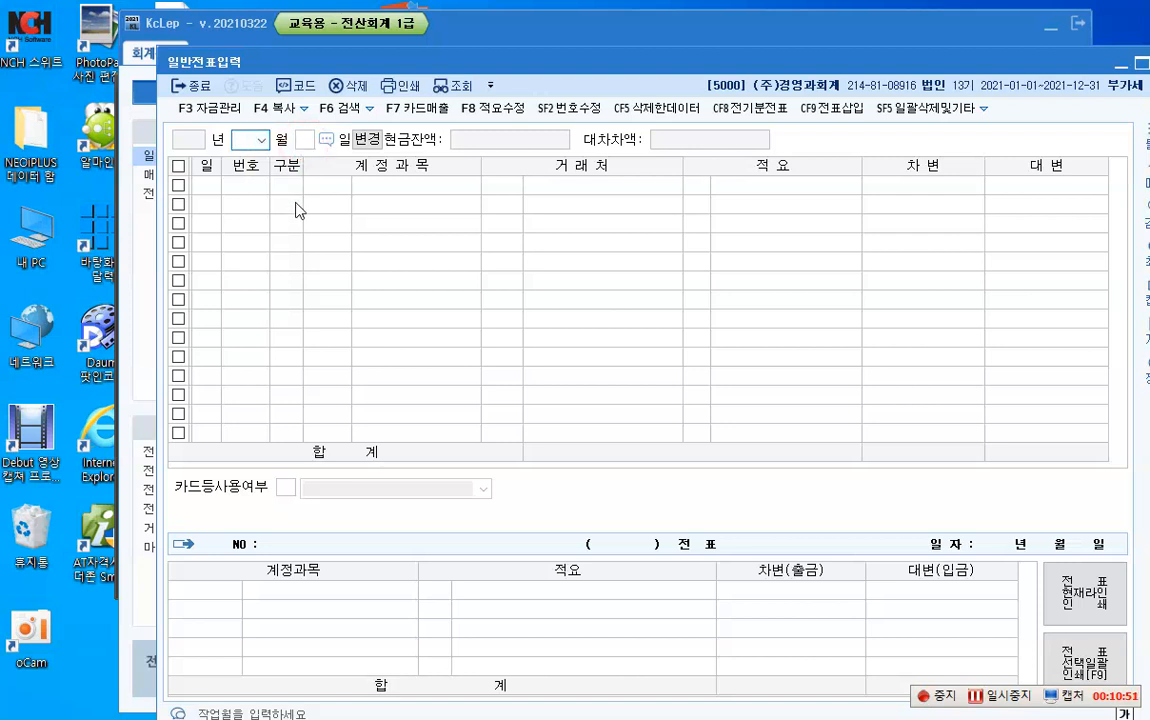
pyautogui.click(263, 140)
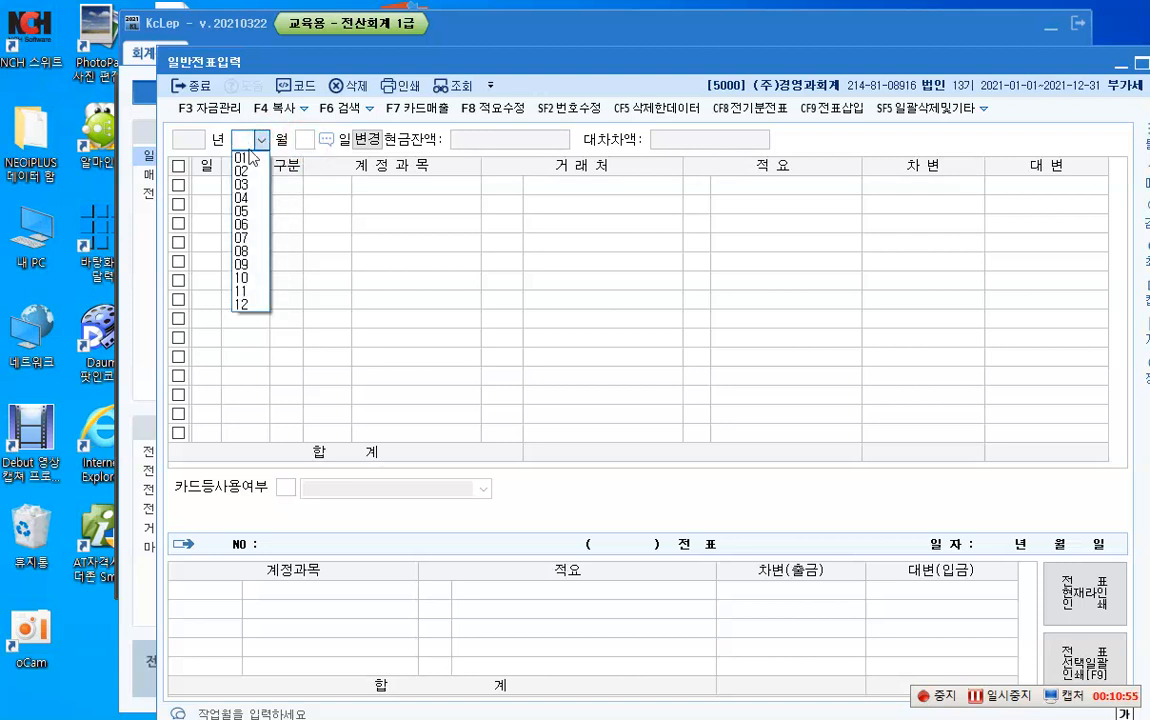
pyautogui.click(241, 158)
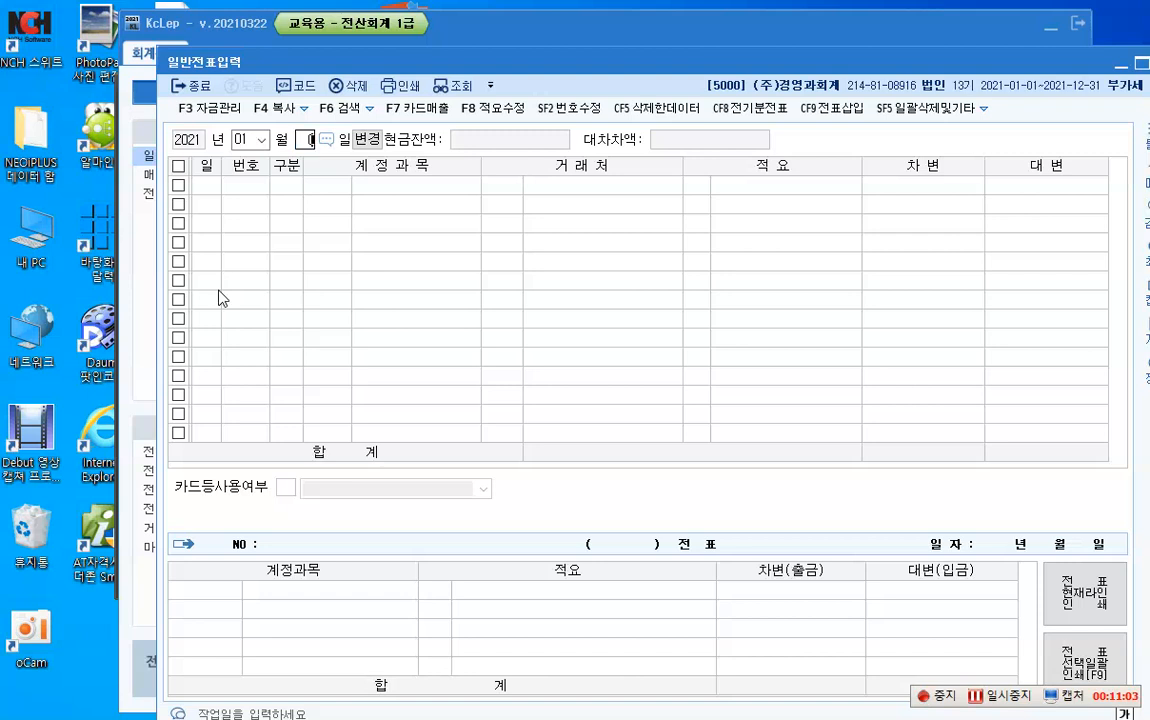
pyautogui.write('2')
pyautogui.press('Return')
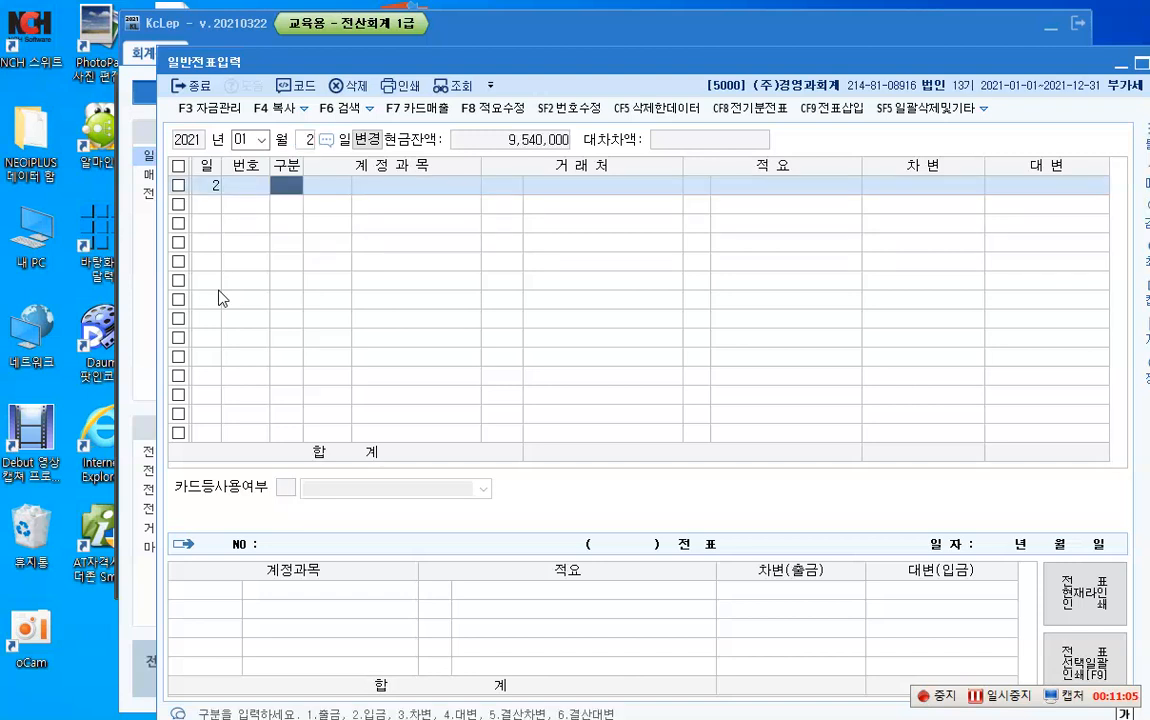
# Draw red boxes around the day field in the date line and the 일 column of the voucher grid.
pyautogui.hotkey('ctrl', '2')
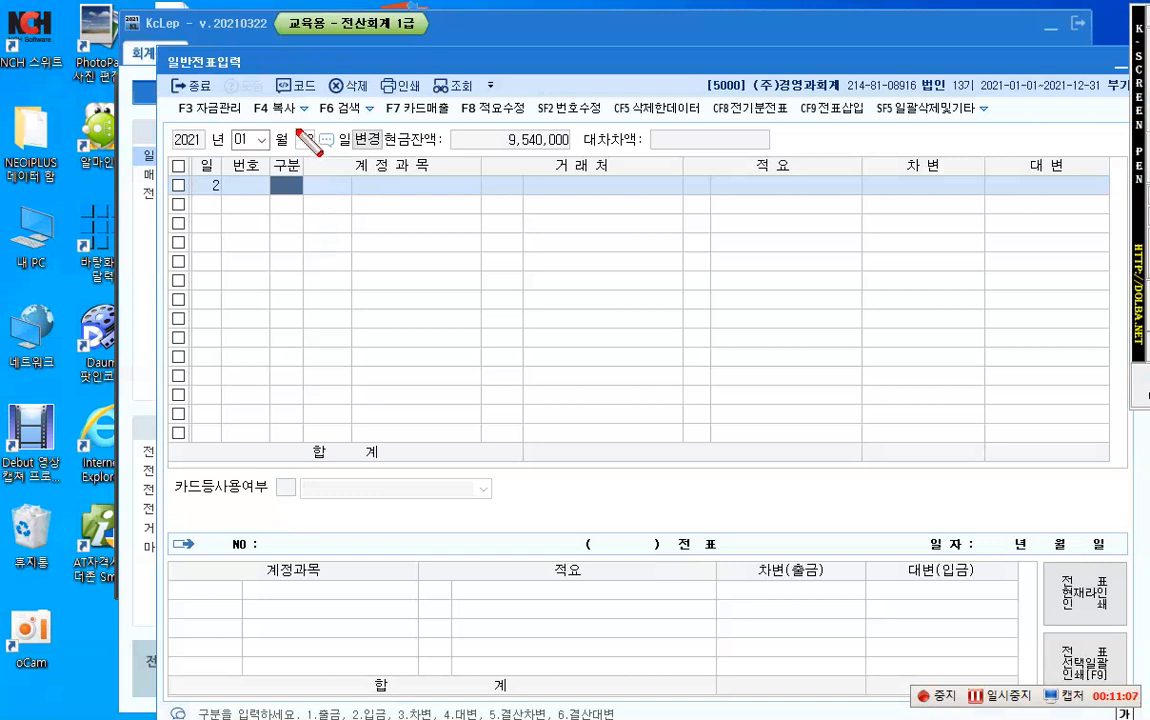
pyautogui.moveTo(291, 120)
pyautogui.mouseDown()
pyautogui.moveTo(290, 143)
pyautogui.moveTo(318, 152)
pyautogui.mouseUp()
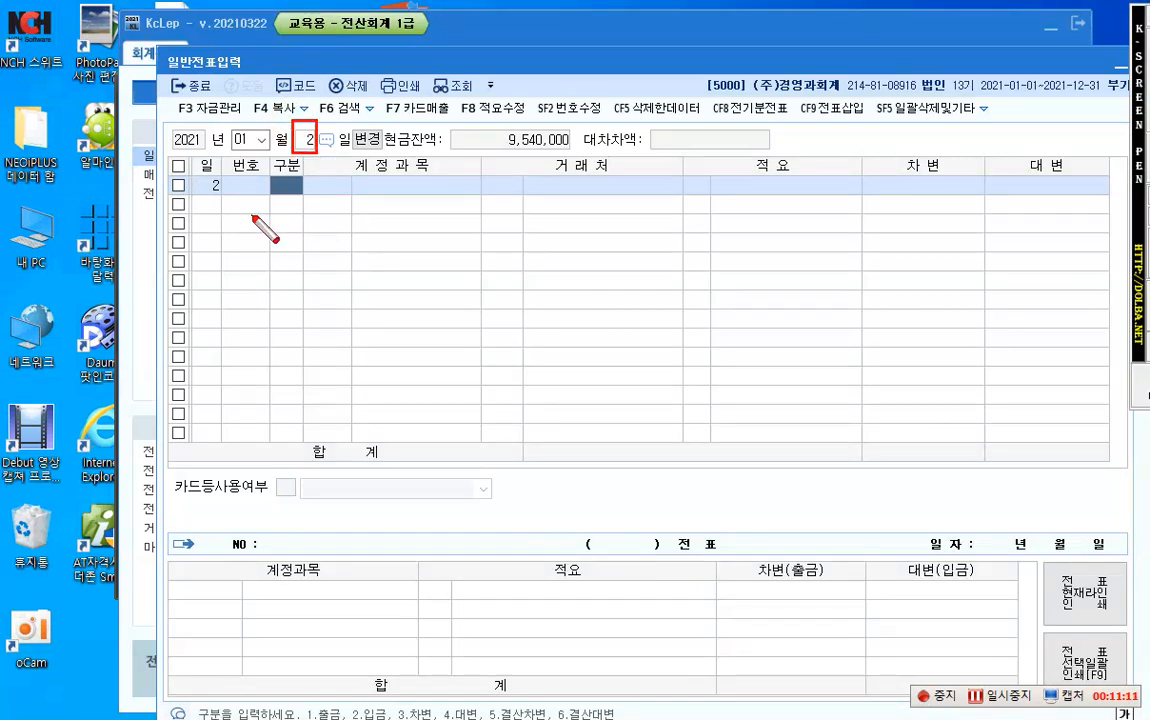
pyautogui.moveTo(194, 160)
pyautogui.mouseDown()
pyautogui.moveTo(206, 411)
pyautogui.moveTo(221, 455)
pyautogui.mouseUp()
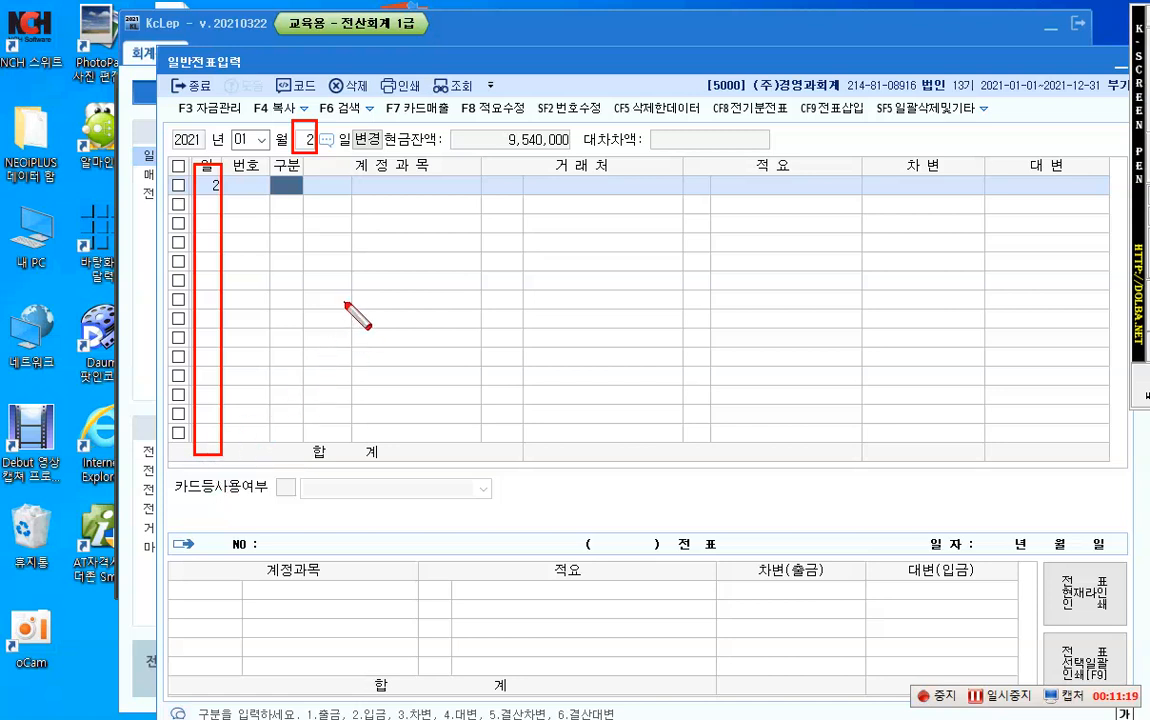
# Clear the annotations and empty the day in the voucher date line, opening month 01 without a day.
pyautogui.press('Escape')
pyautogui.click(307, 142)
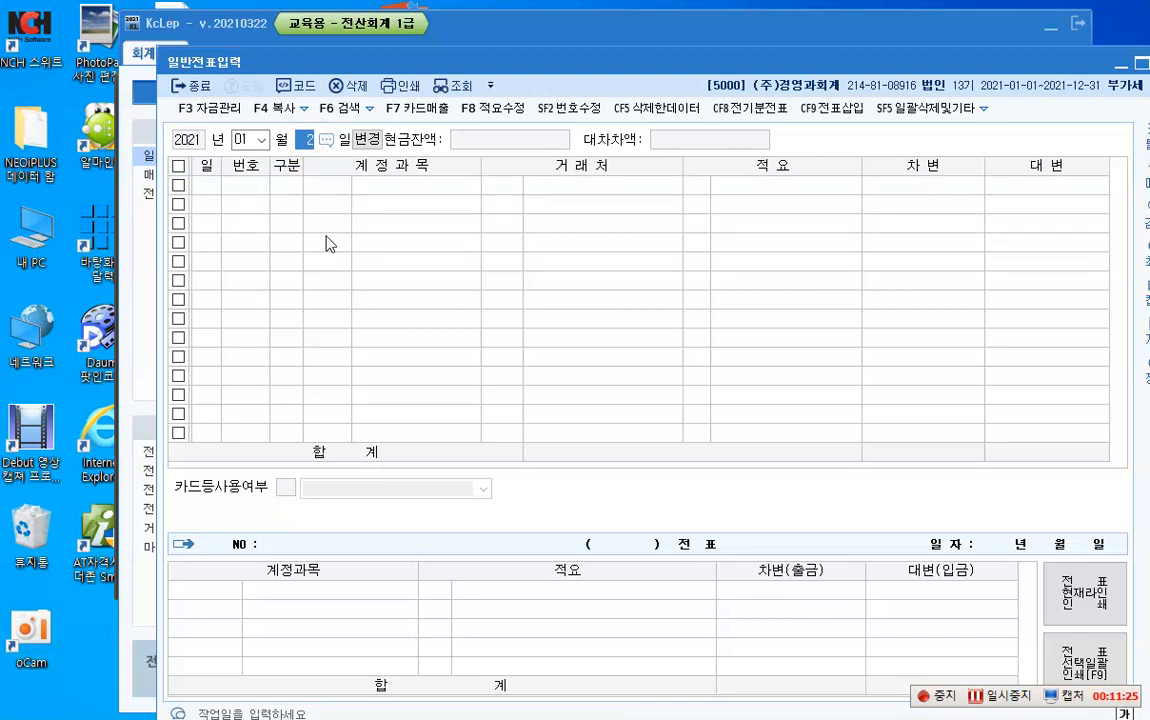
pyautogui.press('BackSpace')
pyautogui.press('Return')
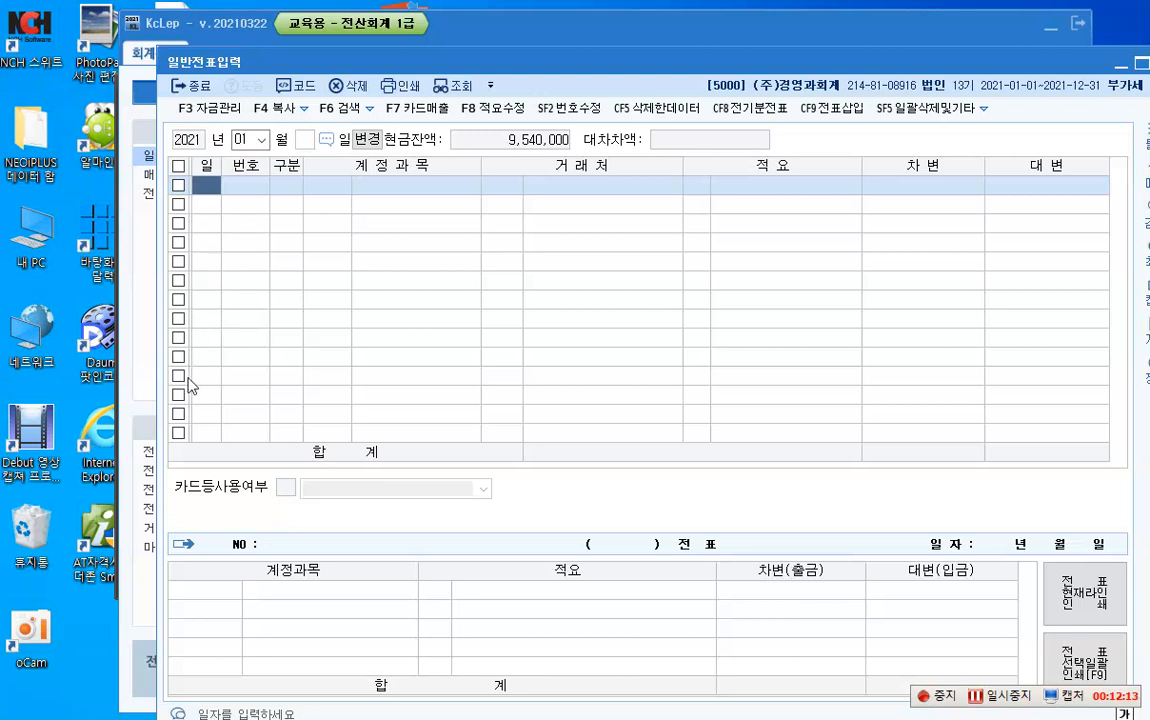
# Draw red boxes around the 대차차액 and 현금잔액 fields, and clear the annotations.
pyautogui.click(303, 139)
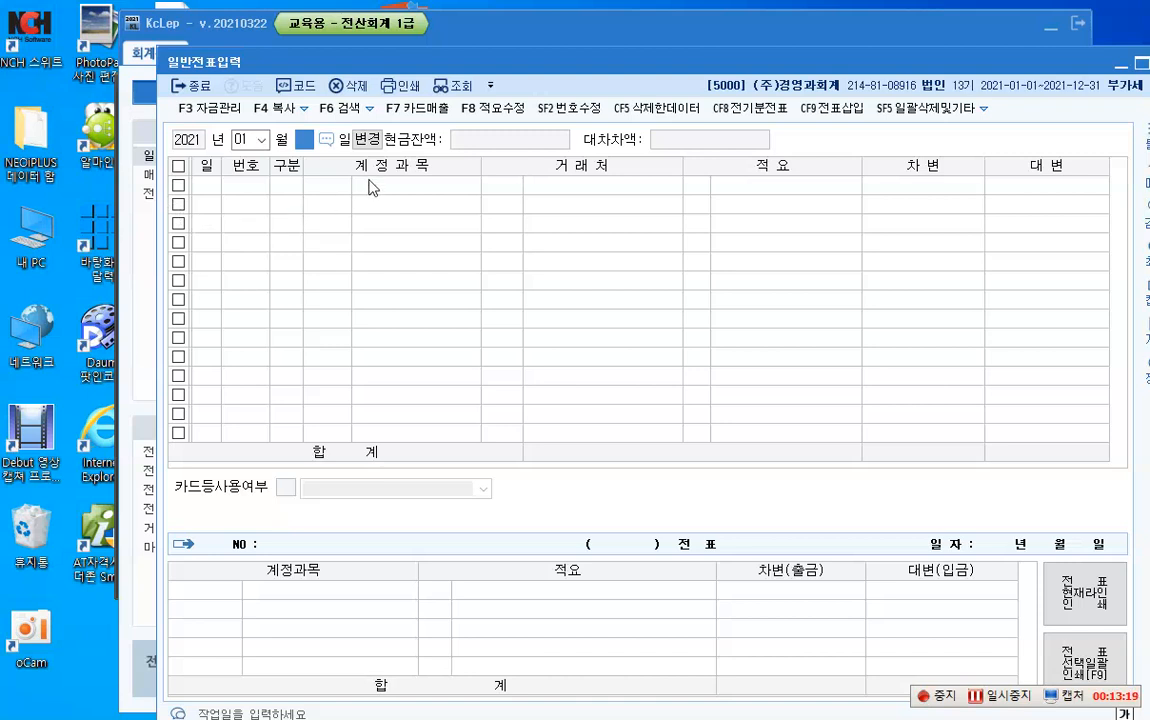
pyautogui.press('F2')
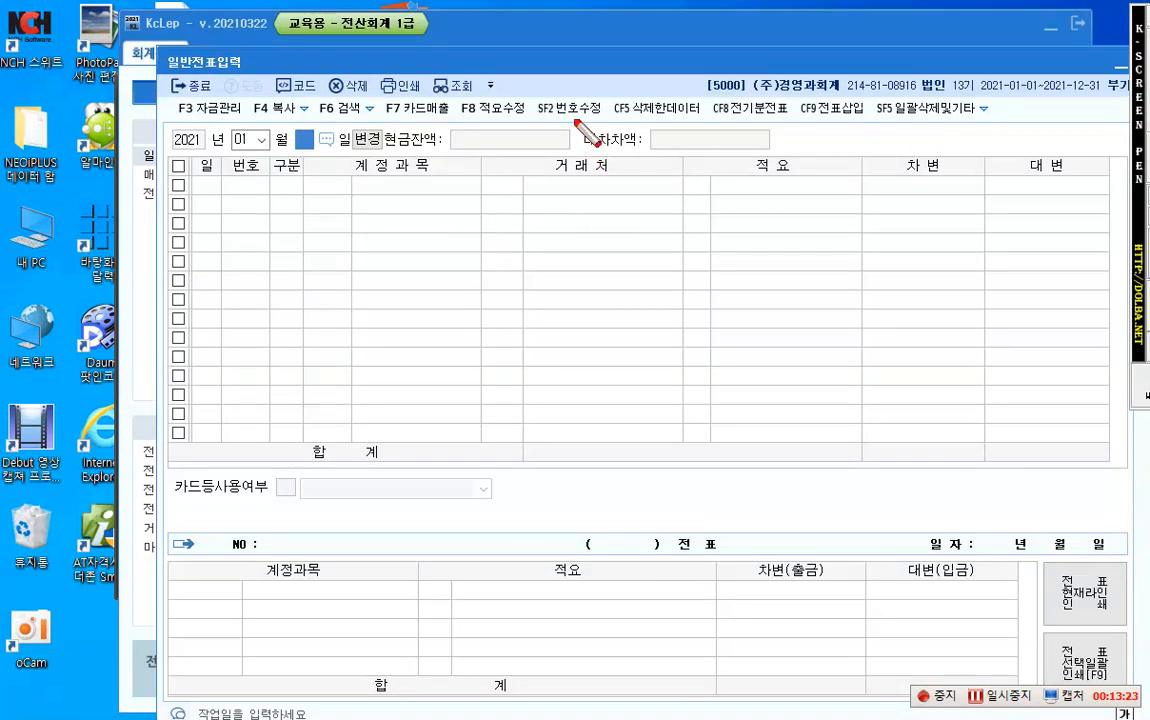
pyautogui.moveTo(575, 122); pyautogui.dragTo(785, 158)
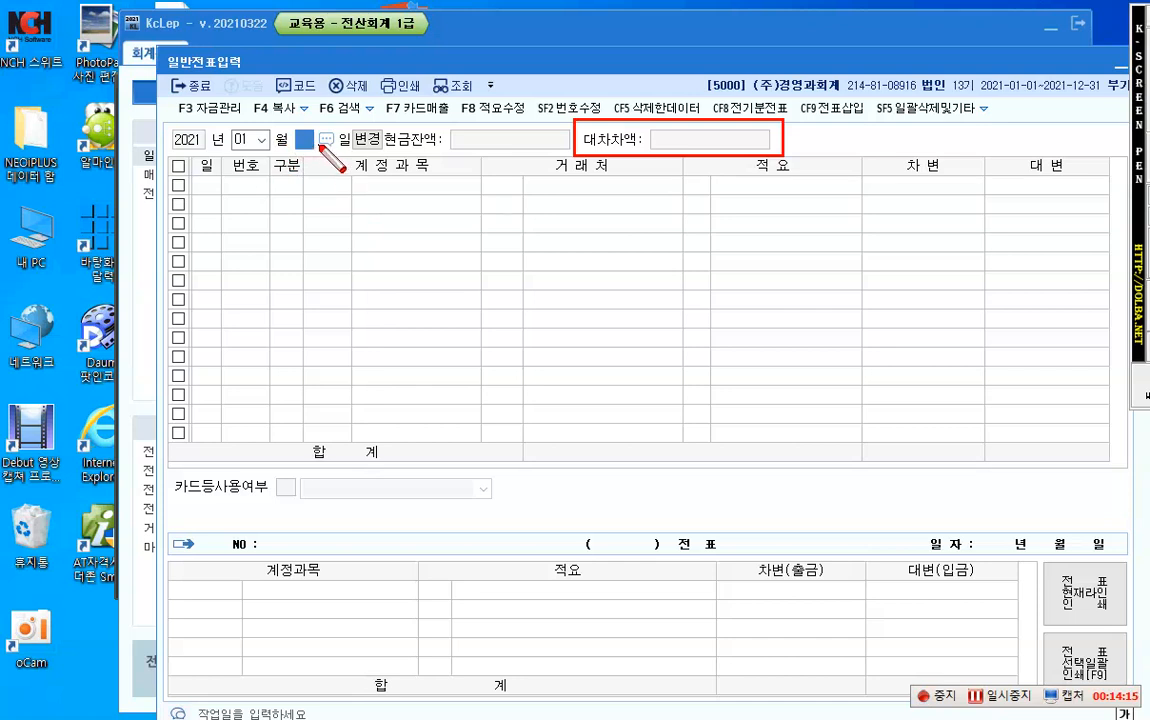
pyautogui.moveTo(383, 118); pyautogui.dragTo(572, 158)
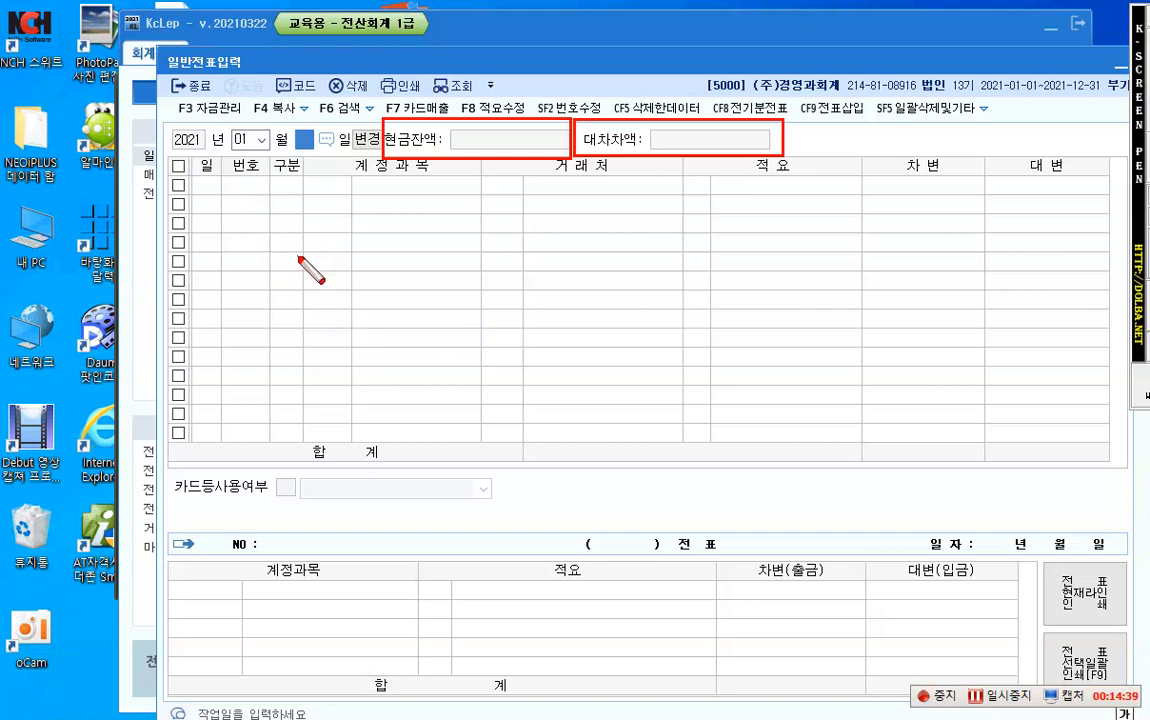
pyautogui.press('Escape')
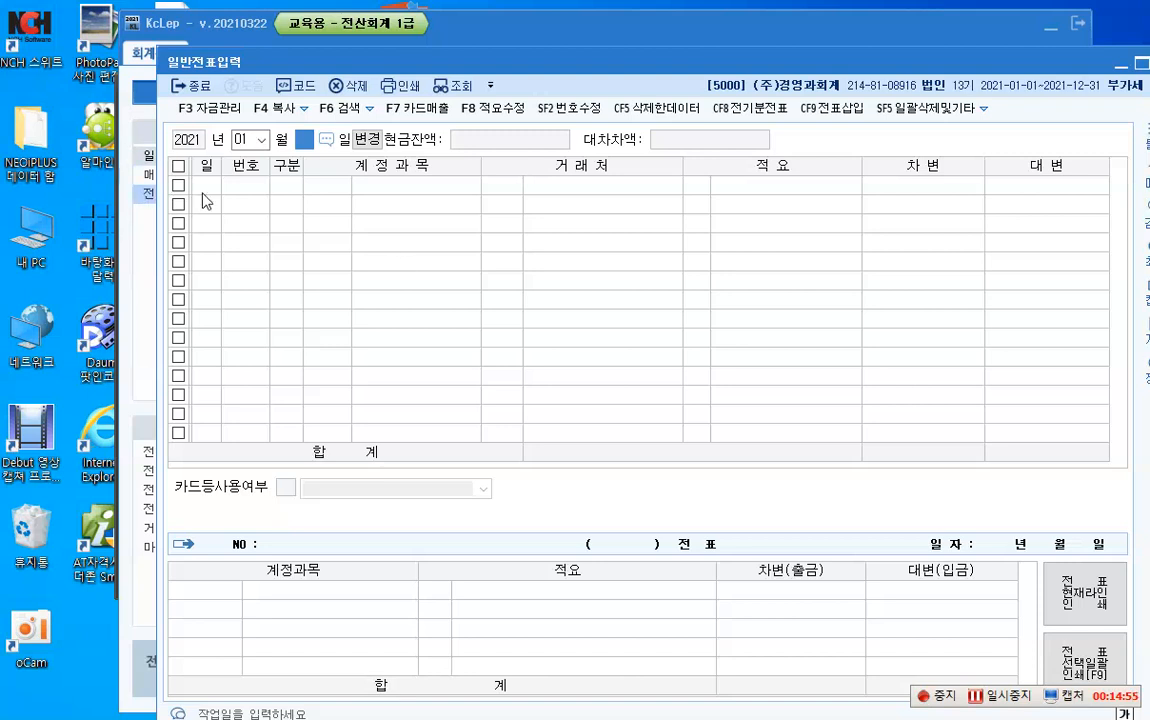
# Enter day 2 in the 일 column of the first voucher line.
pyautogui.press('Return')
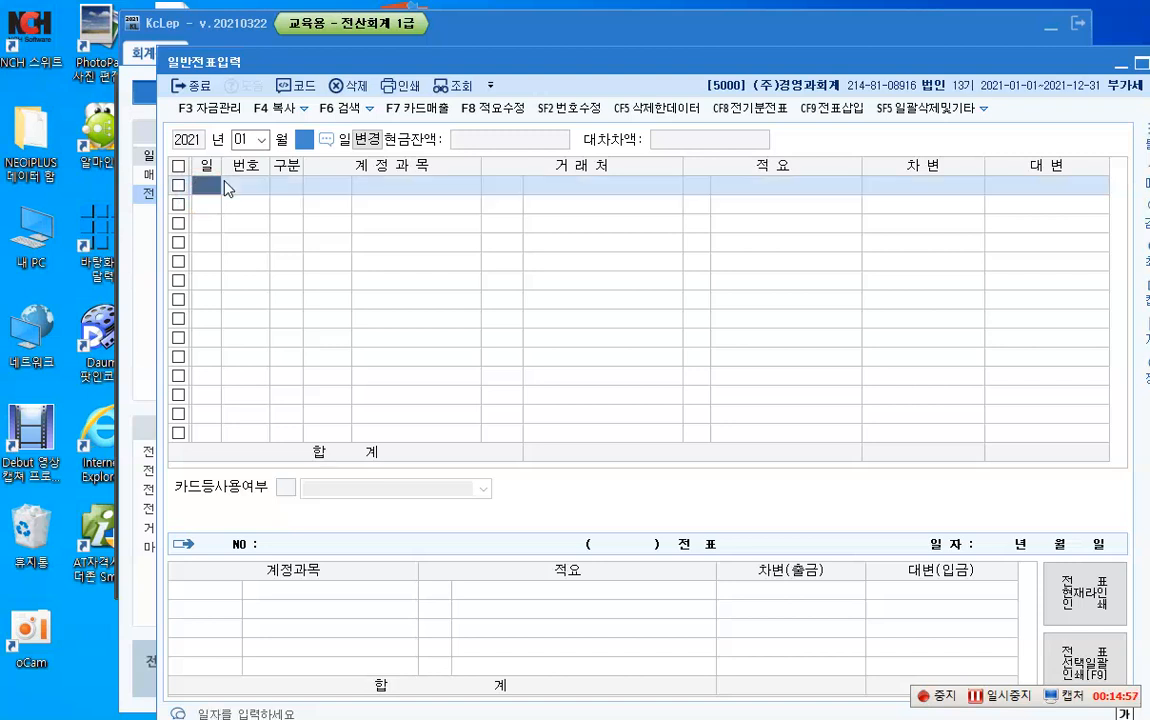
pyautogui.write('2')
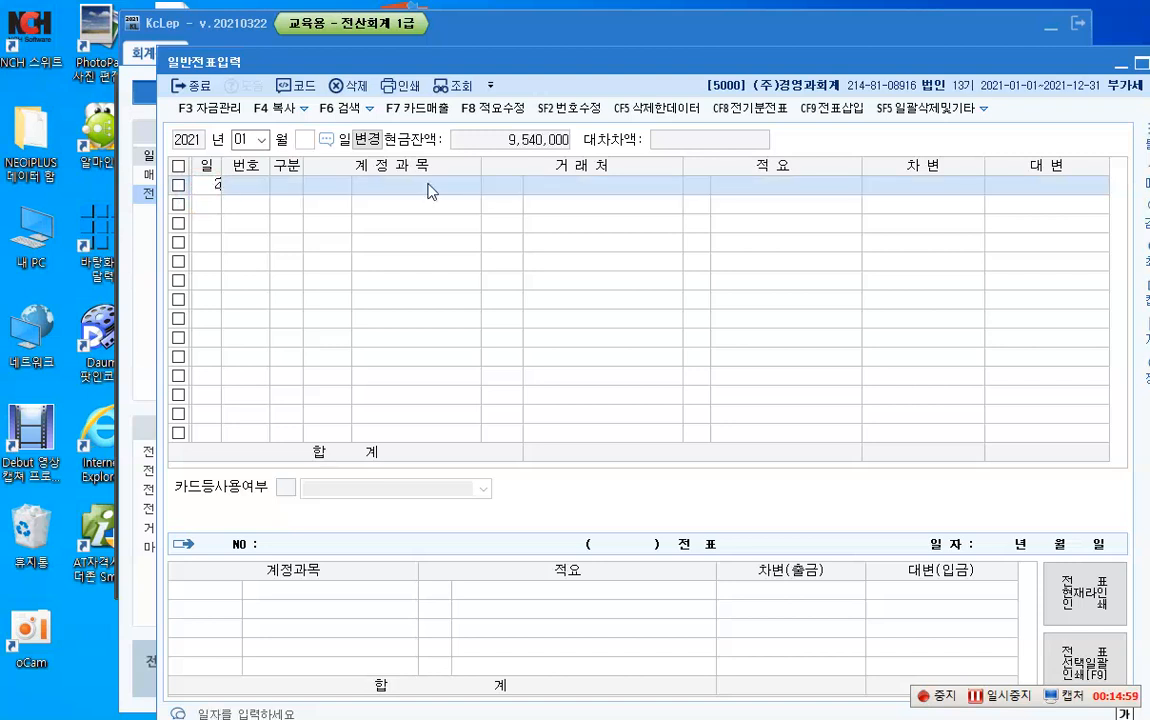
pyautogui.press('Return')
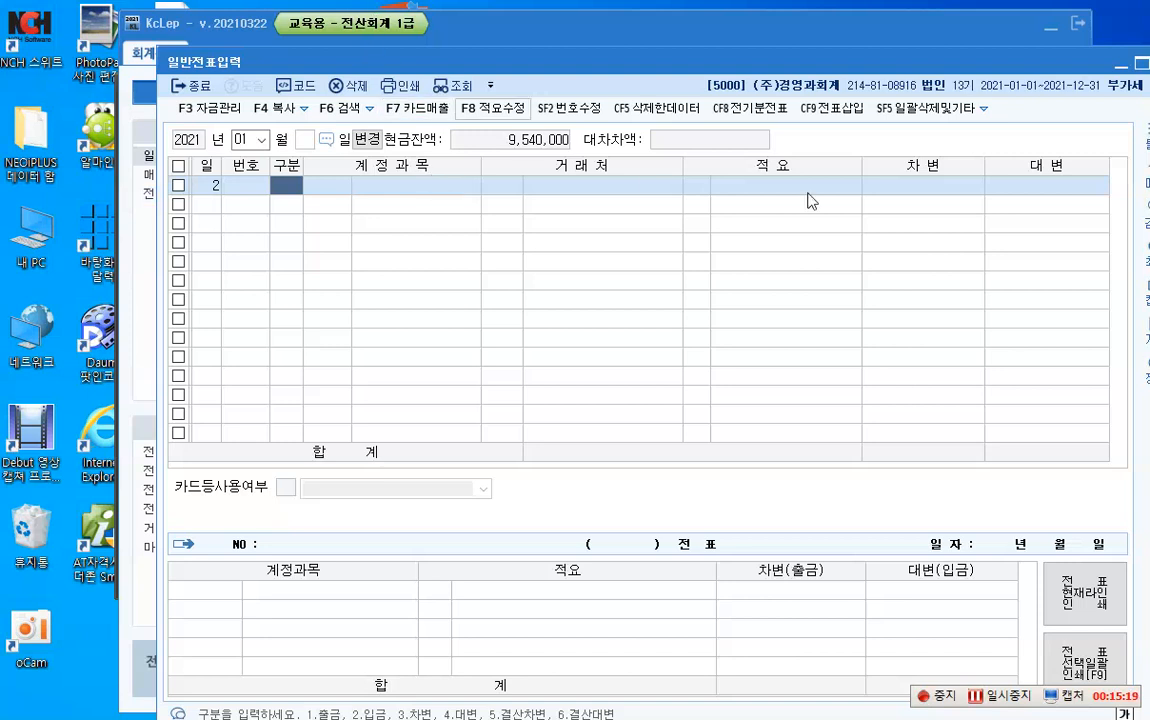
# Highlight the 구분 code list from 1.출금 to 6.결산대변 with a red box, and clear it.
pyautogui.middleClick(837, 183)
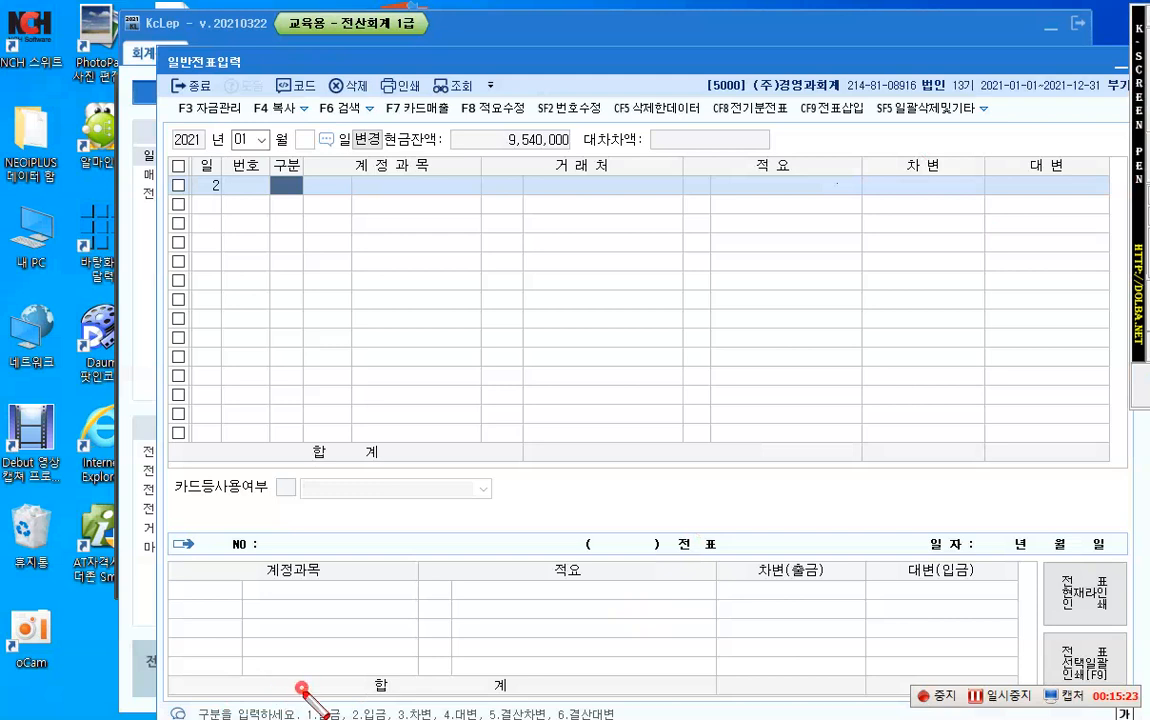
pyautogui.moveTo(302, 688); pyautogui.dragTo(628, 719)
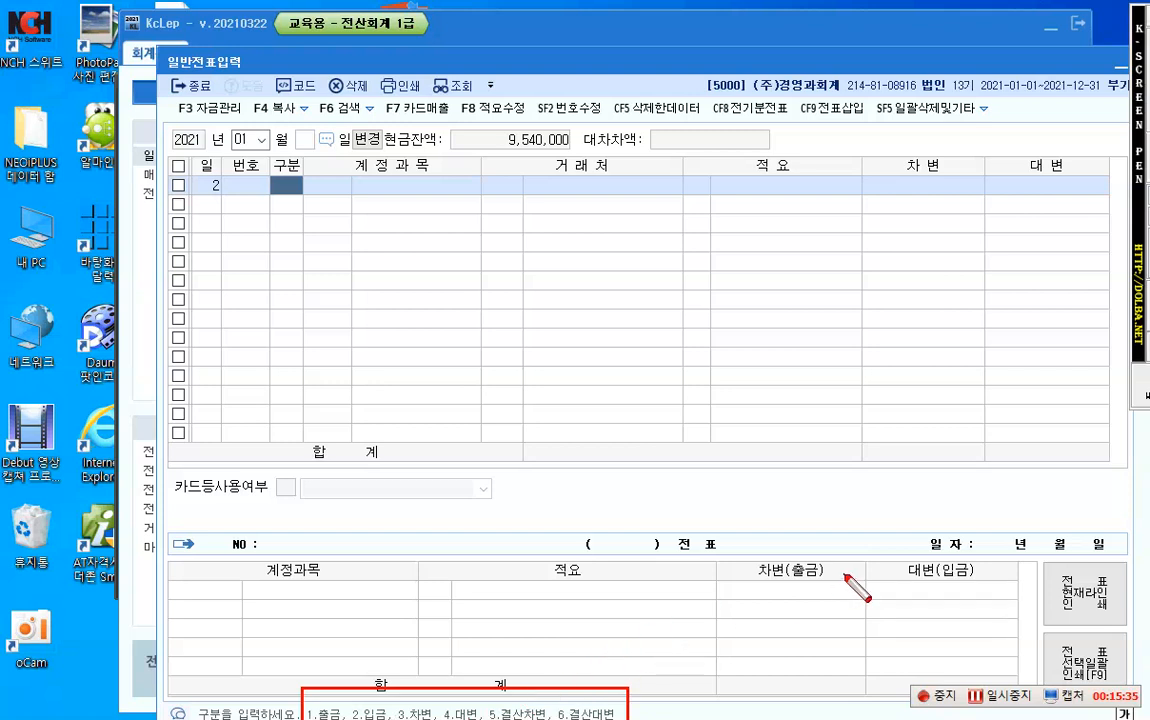
pyautogui.press('Escape')
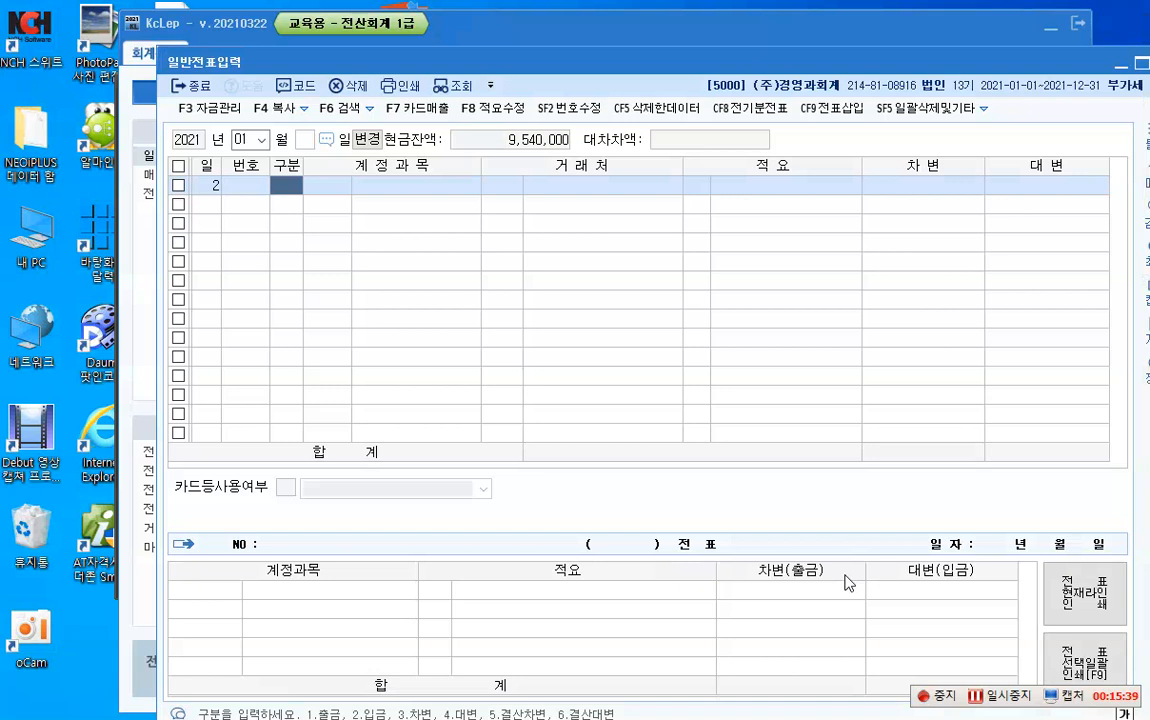
# Set the line's 구분 to 1 (출금) and search the account code help for 보험료.
pyautogui.write('1')
pyautogui.press('Return')
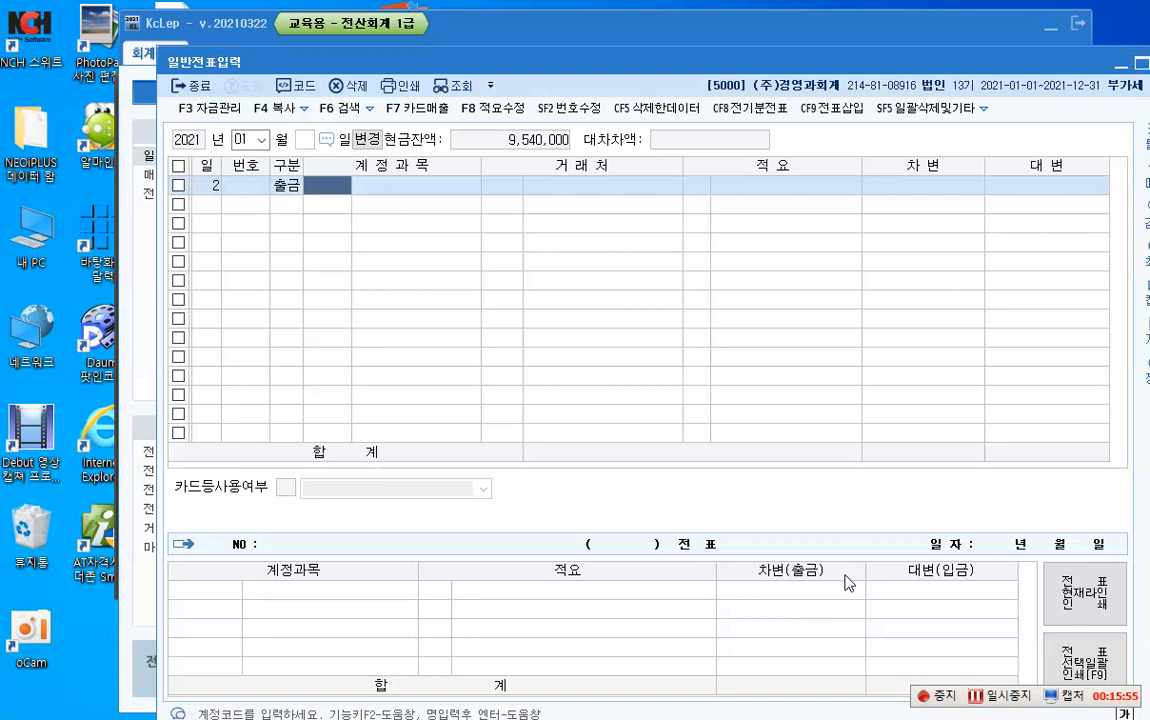
pyautogui.press('F2')
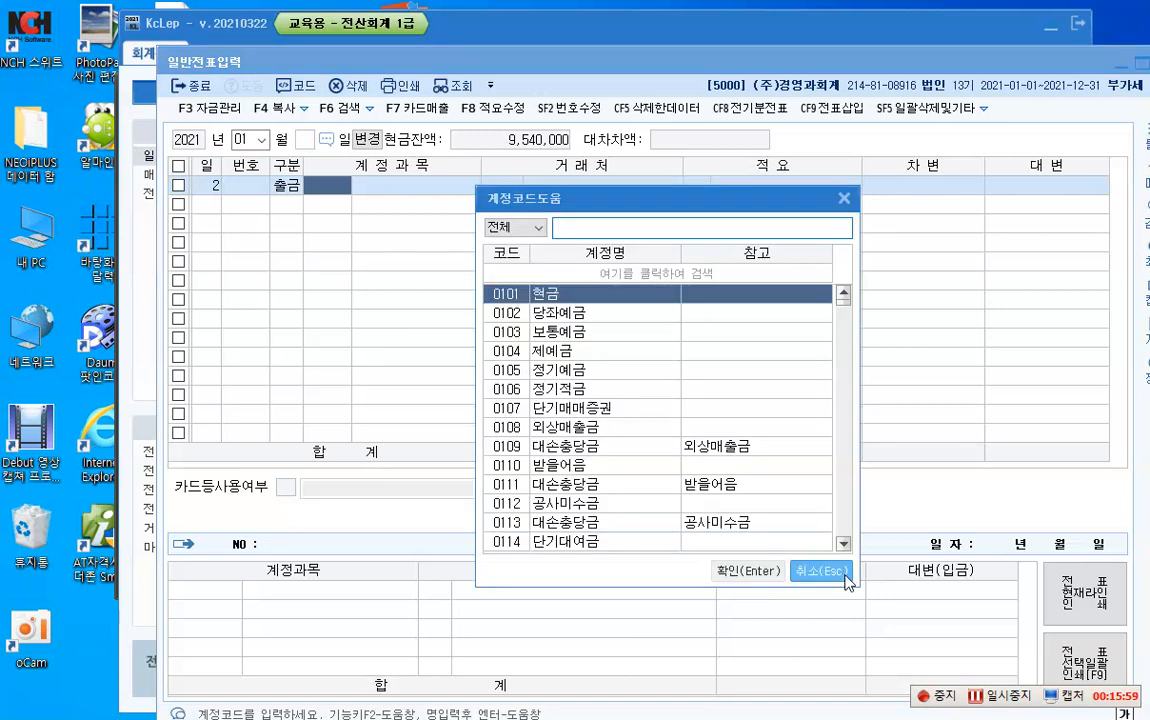
pyautogui.write('보험')
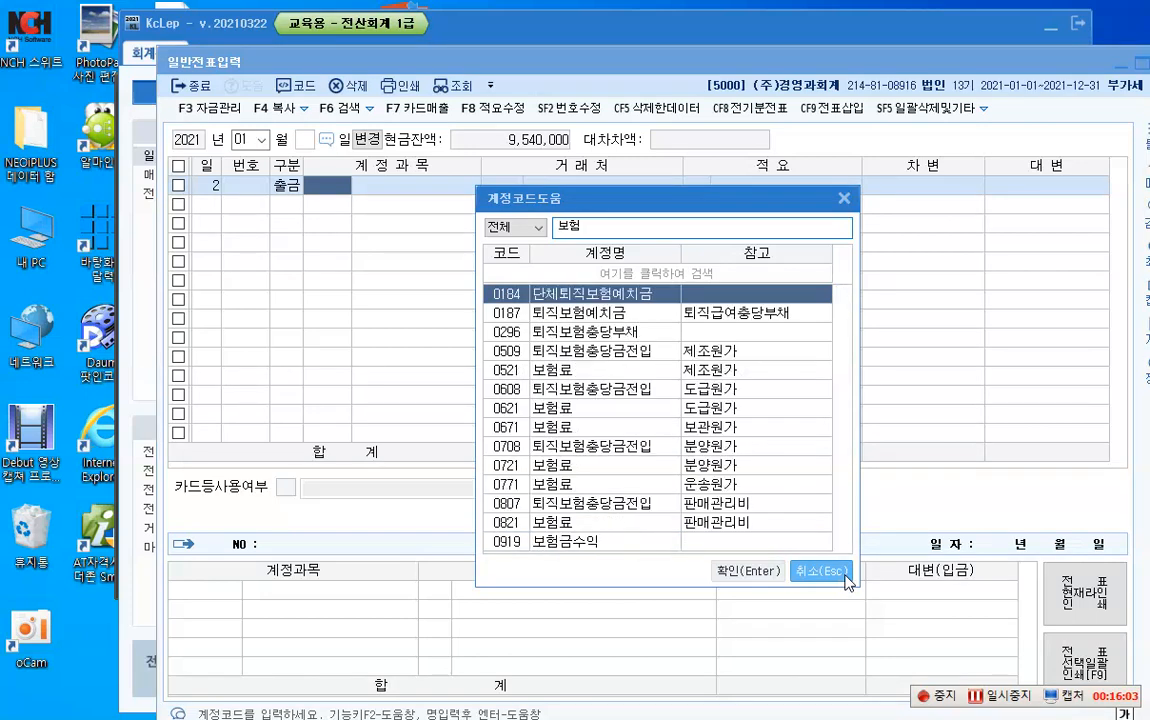
pyautogui.write('료')
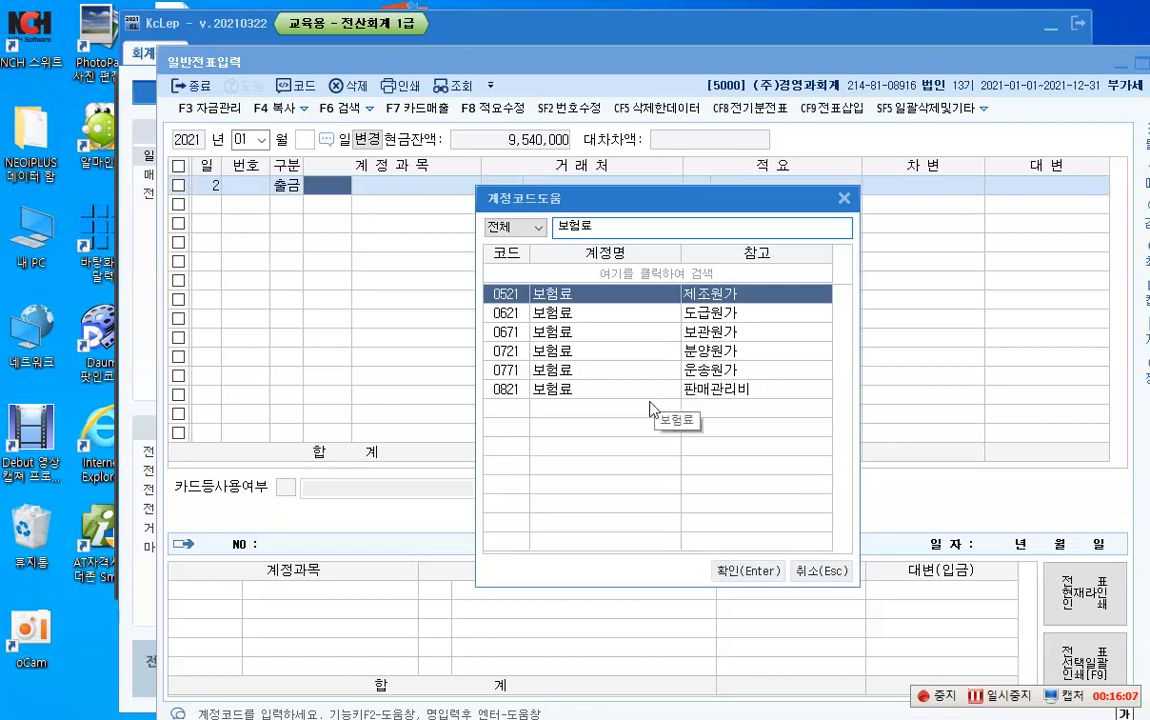
# Draw red boxes around the 0521 보험료 제조원가 and 0821 보험료 판매관리비 accounts, and clear the annotations.
pyautogui.moveTo(1147, 395)
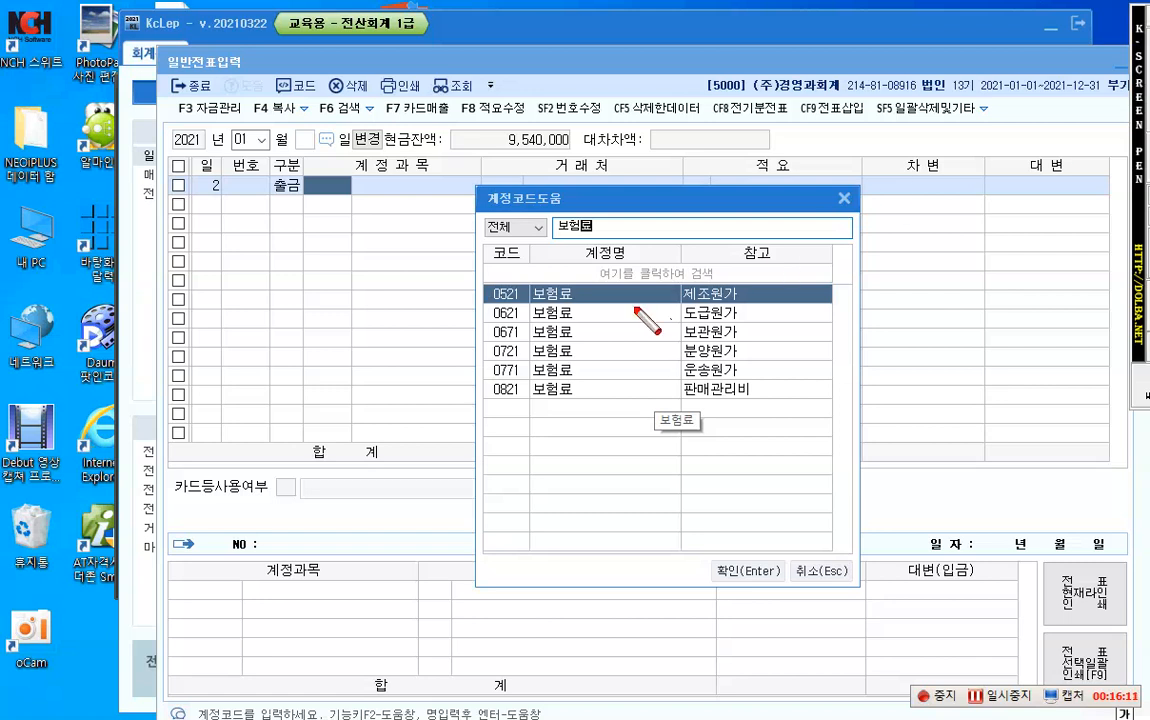
pyautogui.moveTo(482, 276); pyautogui.dragTo(755, 305)
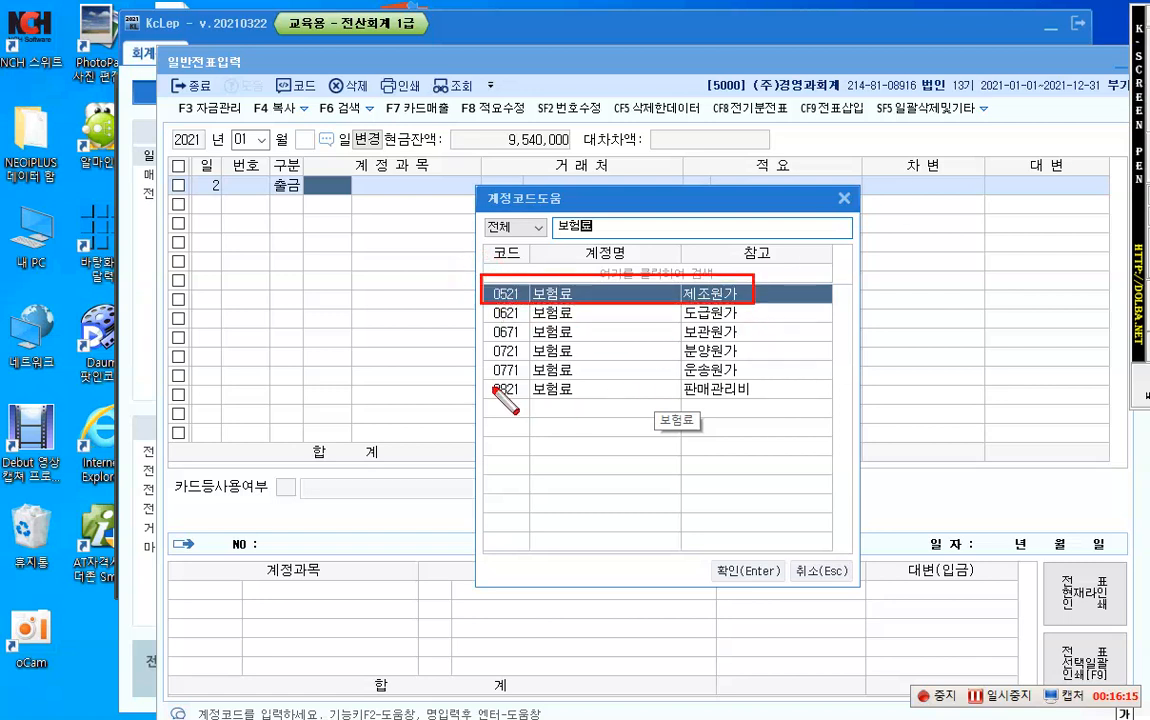
pyautogui.moveTo(482, 376)
pyautogui.mouseDown()
pyautogui.moveTo(592, 406)
pyautogui.moveTo(766, 403)
pyautogui.mouseUp()
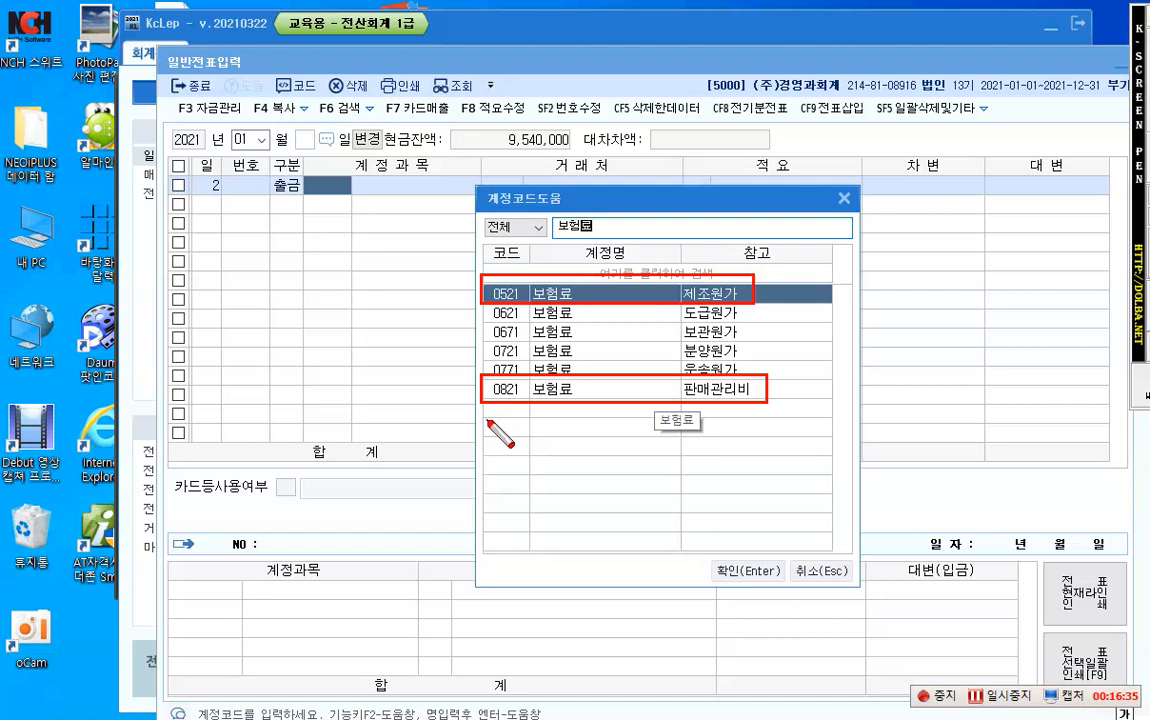
pyautogui.press('Escape')
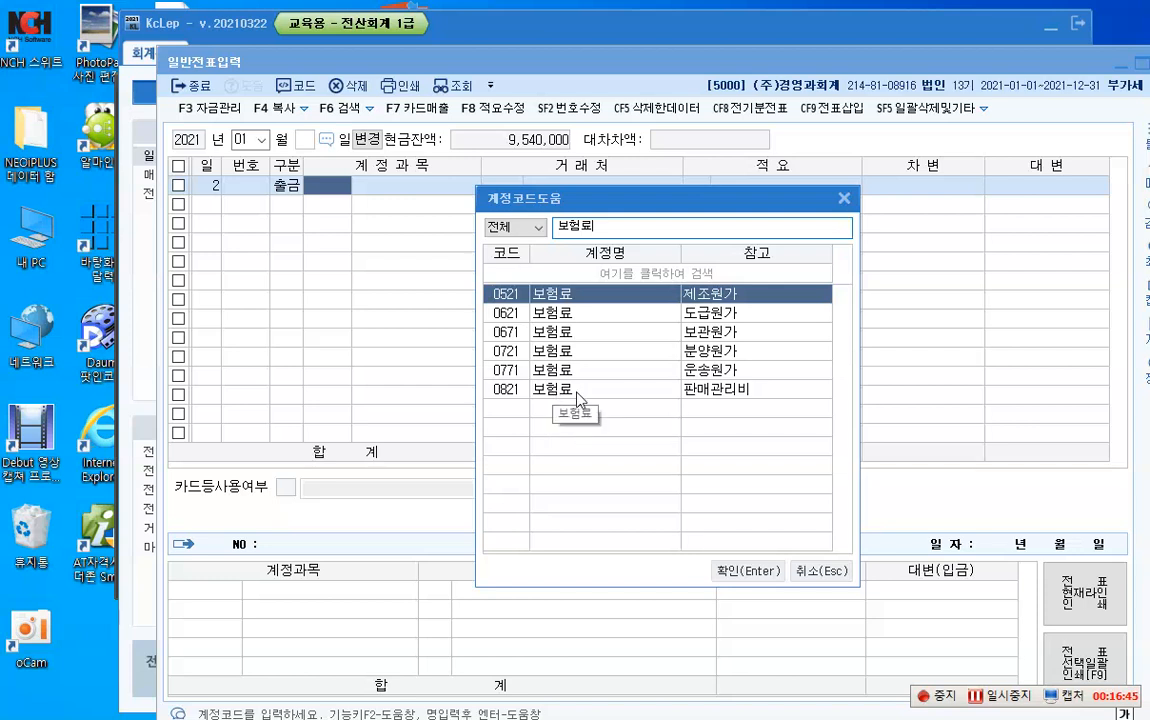
# Choose account 0821 보험료 (판매관리비), leave 거래처 and 적요 blank, and enter a 차변 amount of 450,000.
pyautogui.click(548, 390)
pyautogui.click(751, 569)
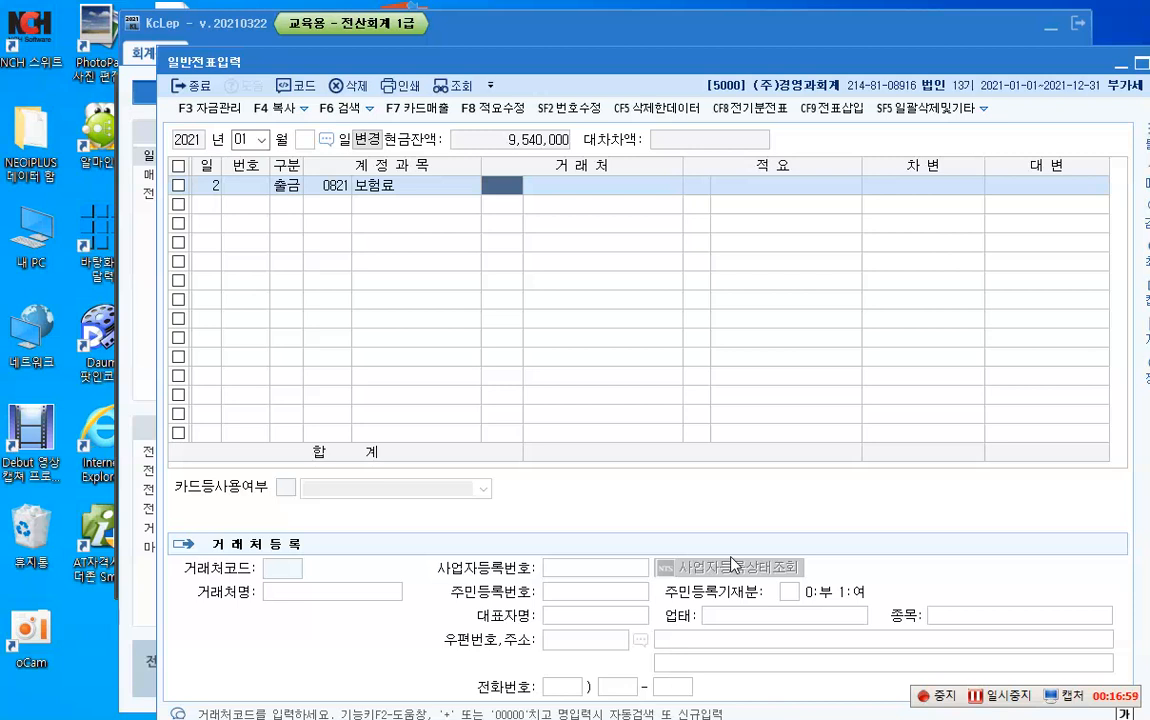
pyautogui.press('Return')
pyautogui.press('Return')
pyautogui.press('Return')
pyautogui.press('Return')
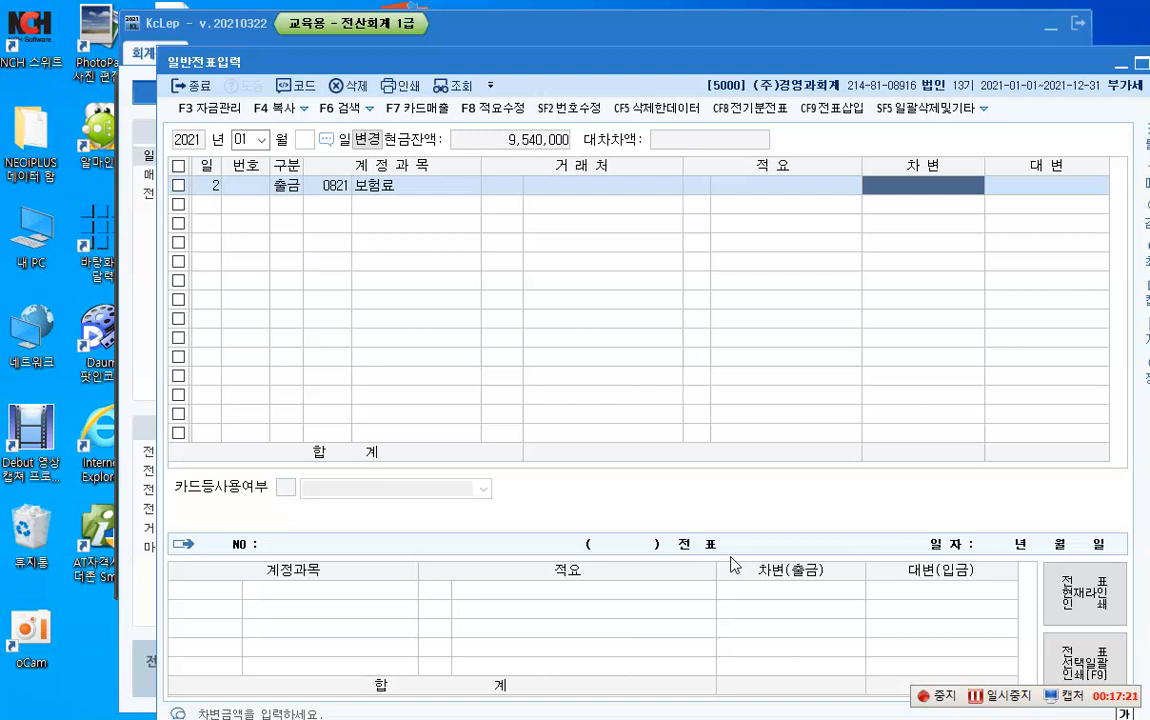
pyautogui.write('4500000')
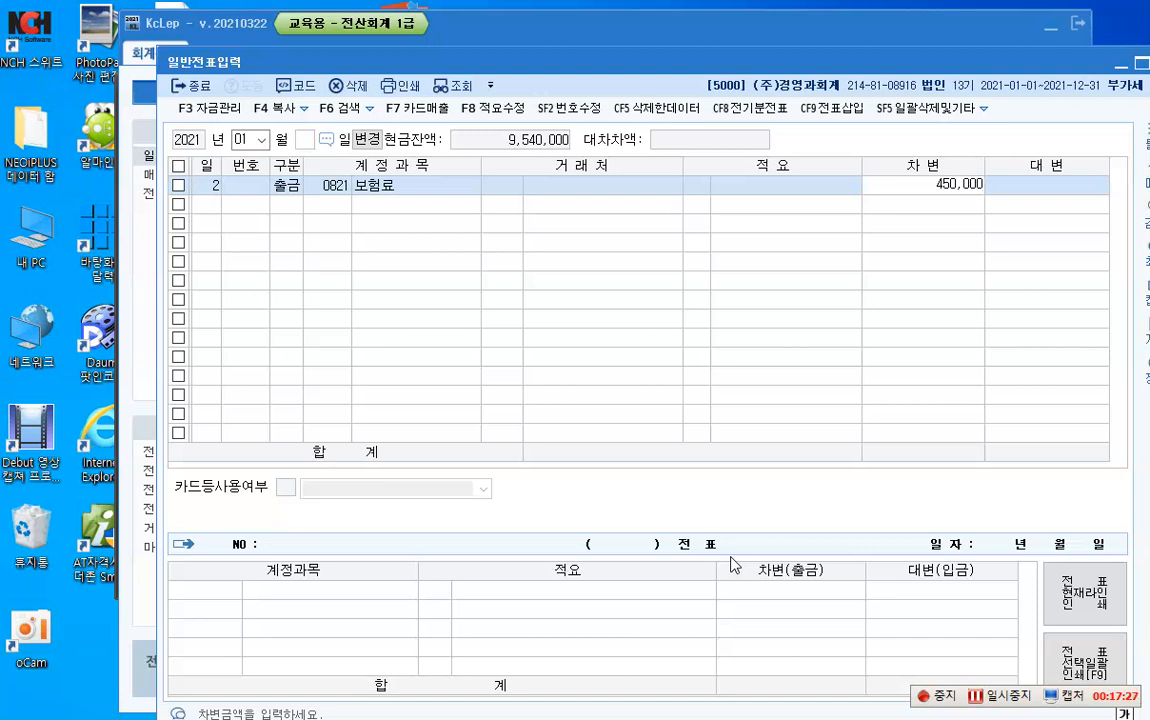
pyautogui.press('Return')
pyautogui.press('Return')
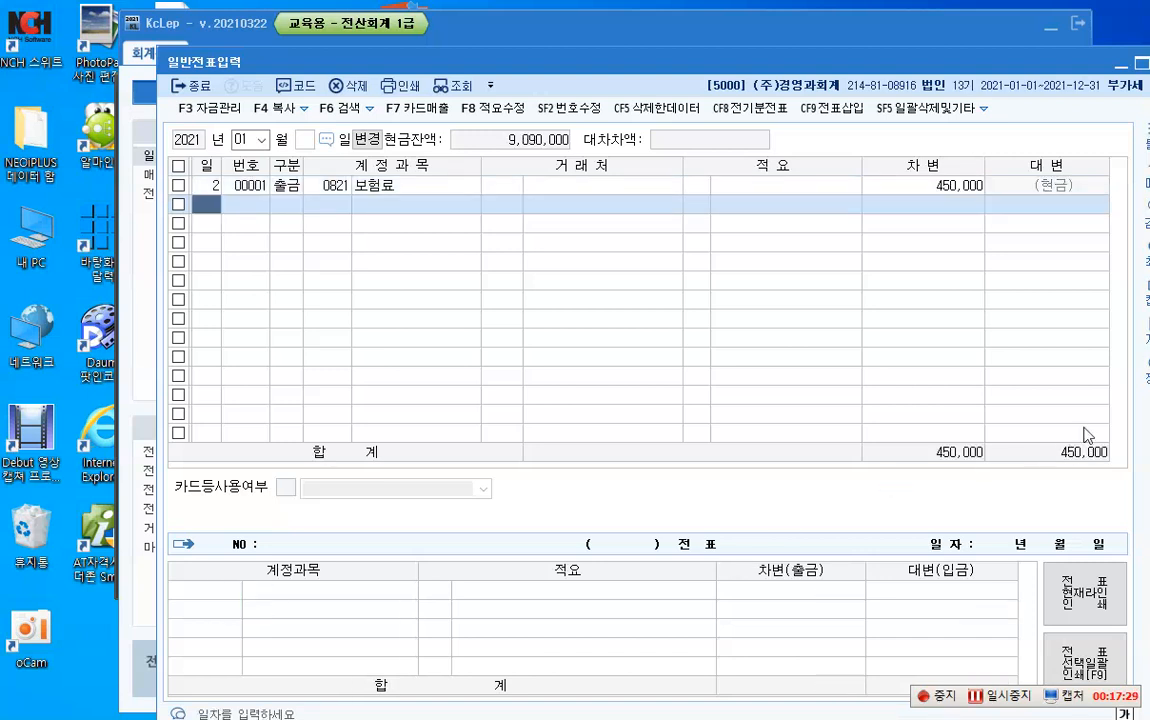
# Select the 보험료 line and draw red boxes around its 대변 (현금) cell and the (출금) 전표 title.
pyautogui.click(925, 186)
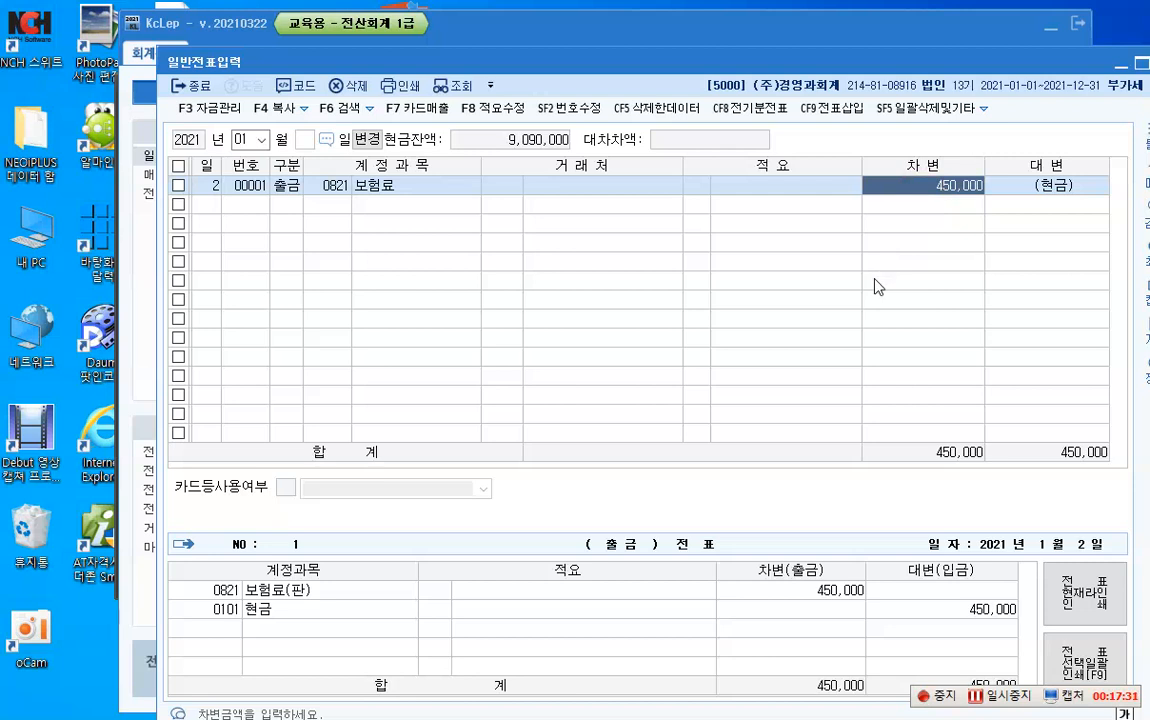
pyautogui.press('F2')
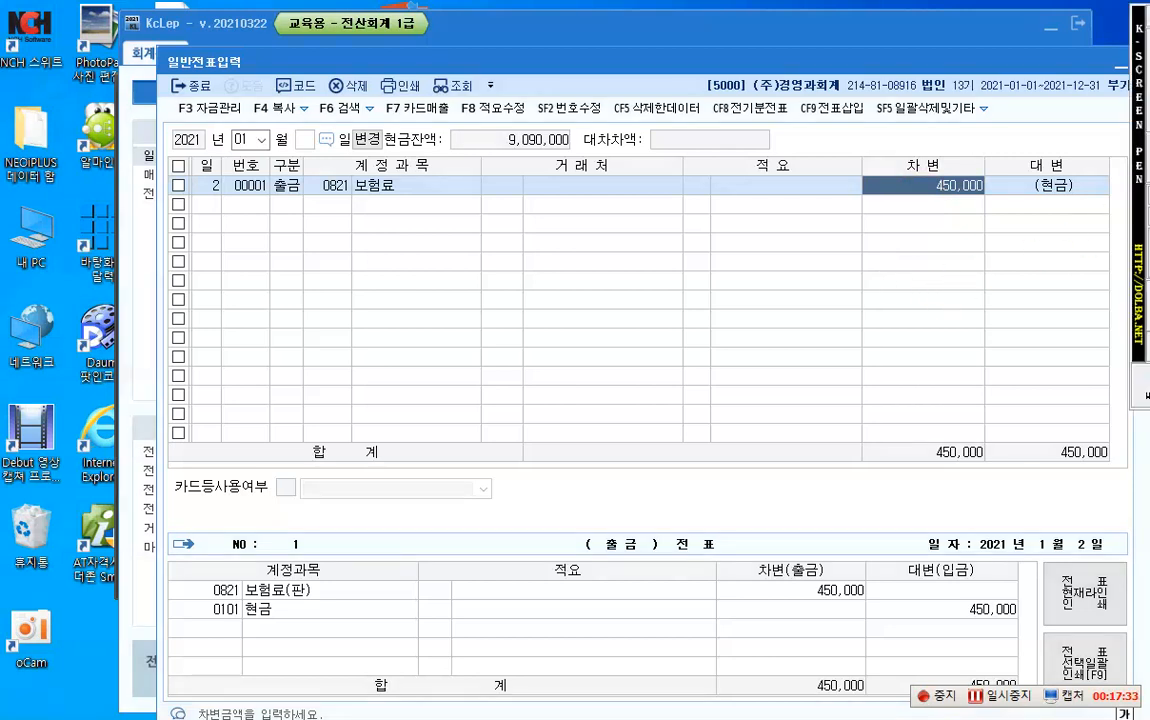
pyautogui.moveTo(1008, 152)
pyautogui.mouseDown()
pyautogui.moveTo(1030, 215)
pyautogui.moveTo(1083, 209)
pyautogui.mouseUp()
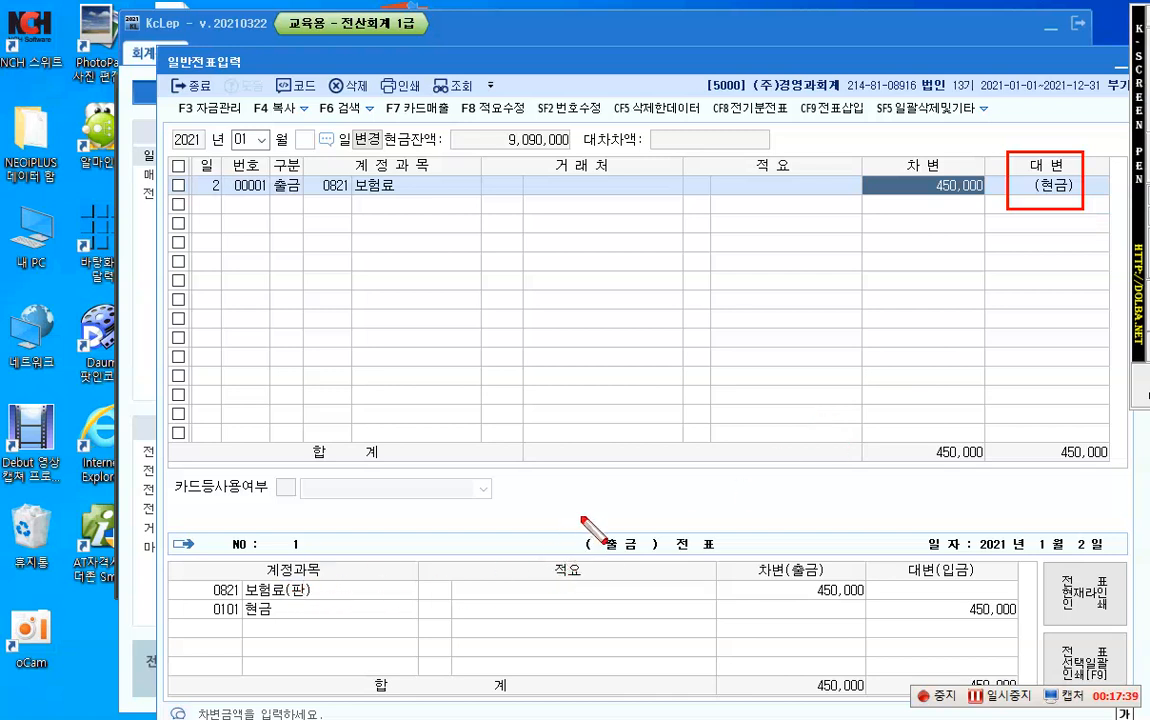
pyautogui.moveTo(577, 519)
pyautogui.mouseDown()
pyautogui.moveTo(673, 563)
pyautogui.moveTo(722, 556)
pyautogui.mouseUp()
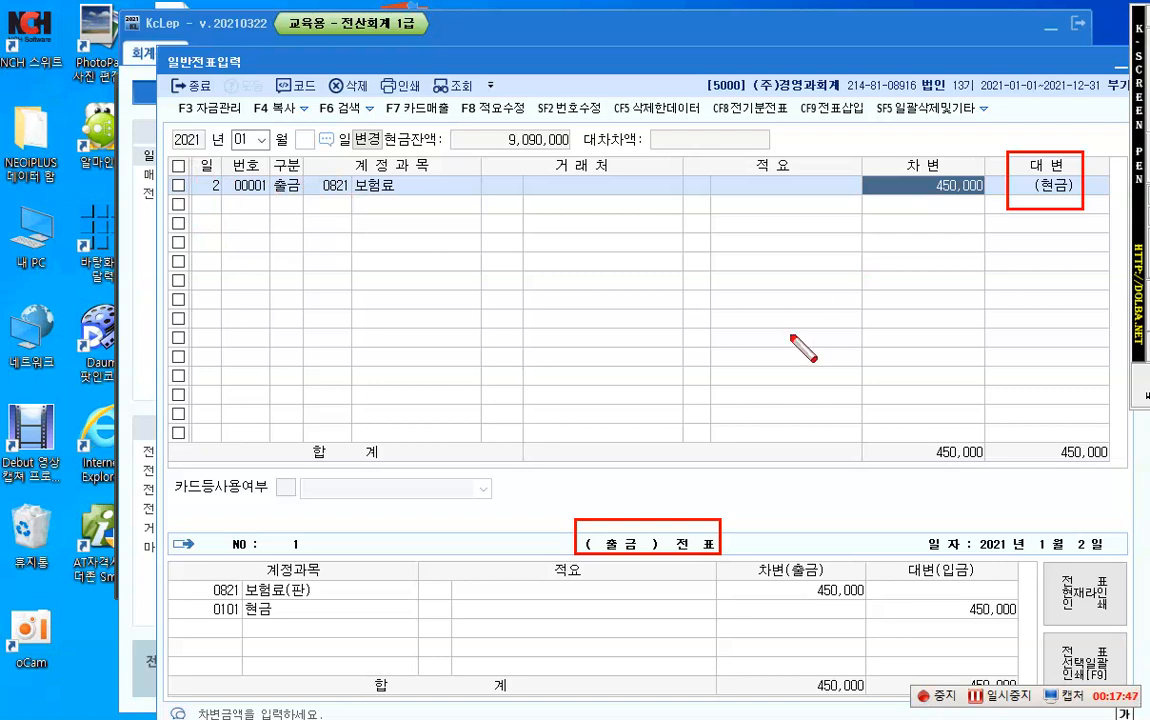
# Draw red boxes around the slip preview, its 전표 현재라인 인쇄 command and the 0821 보험료(판) entry.
pyautogui.moveTo(170, 522); pyautogui.dragTo(1134, 673)
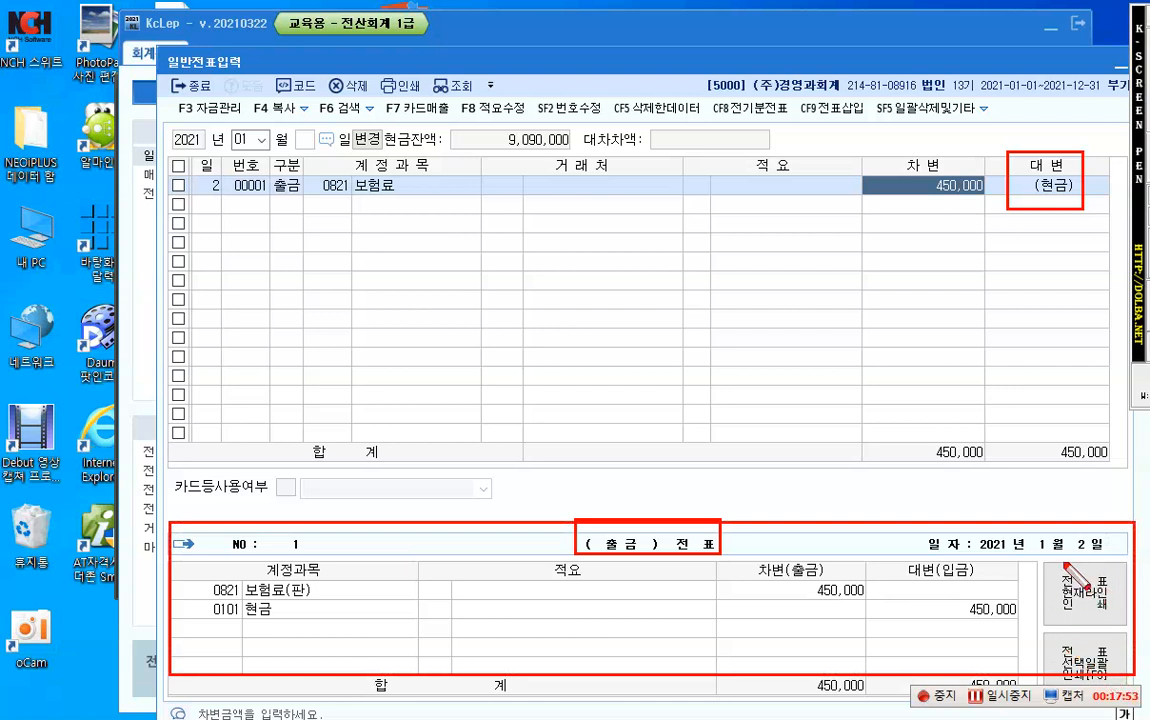
pyautogui.moveTo(1048, 565); pyautogui.dragTo(1120, 628)
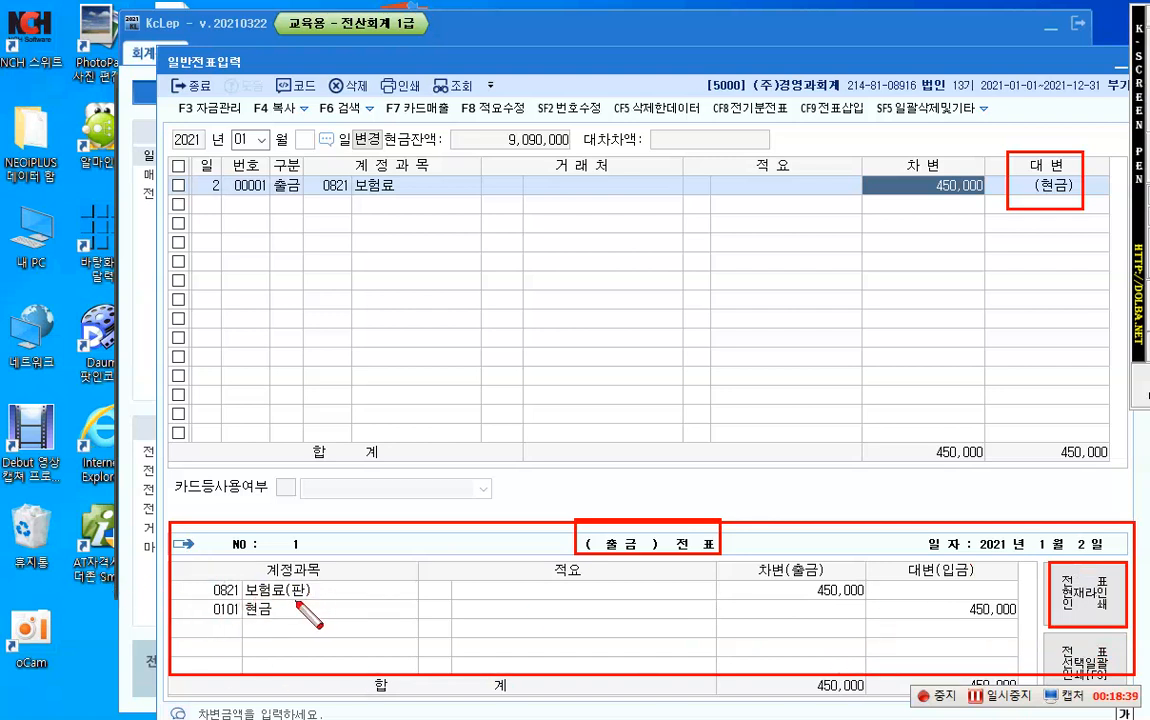
pyautogui.moveTo(205, 575); pyautogui.dragTo(324, 602)
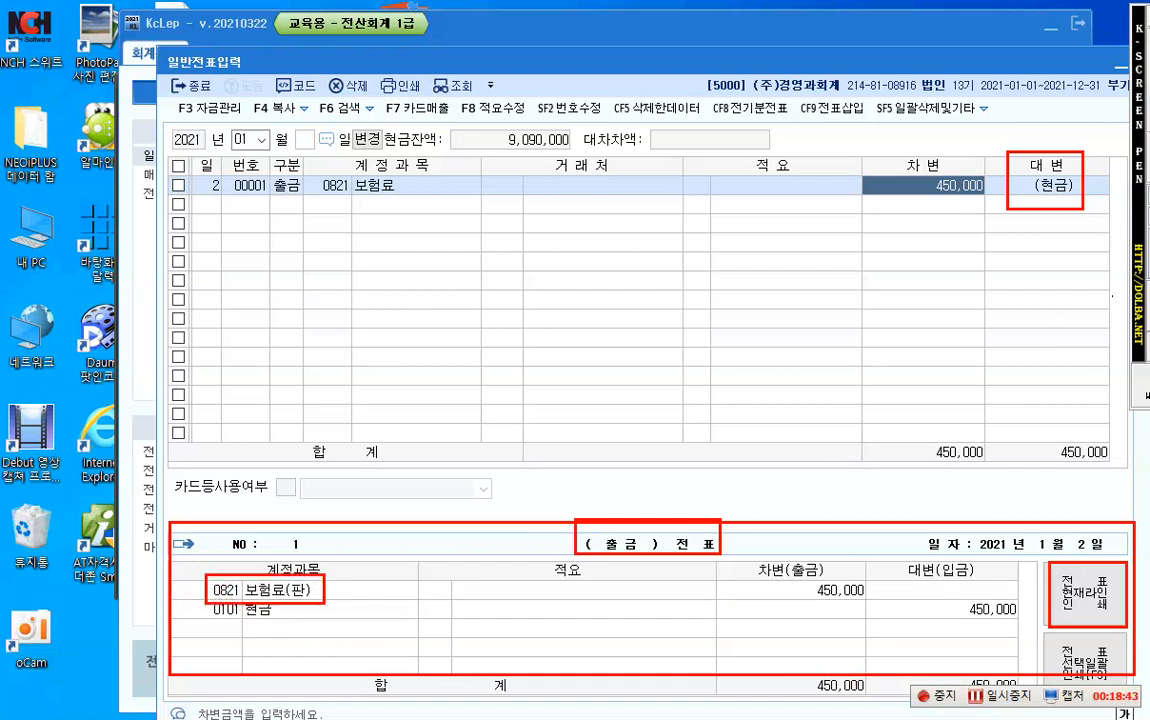
# Write the red text annotation "보험료(판) 800" on the blank slip rows below the 보험료 line.
pyautogui.click(372, 252)
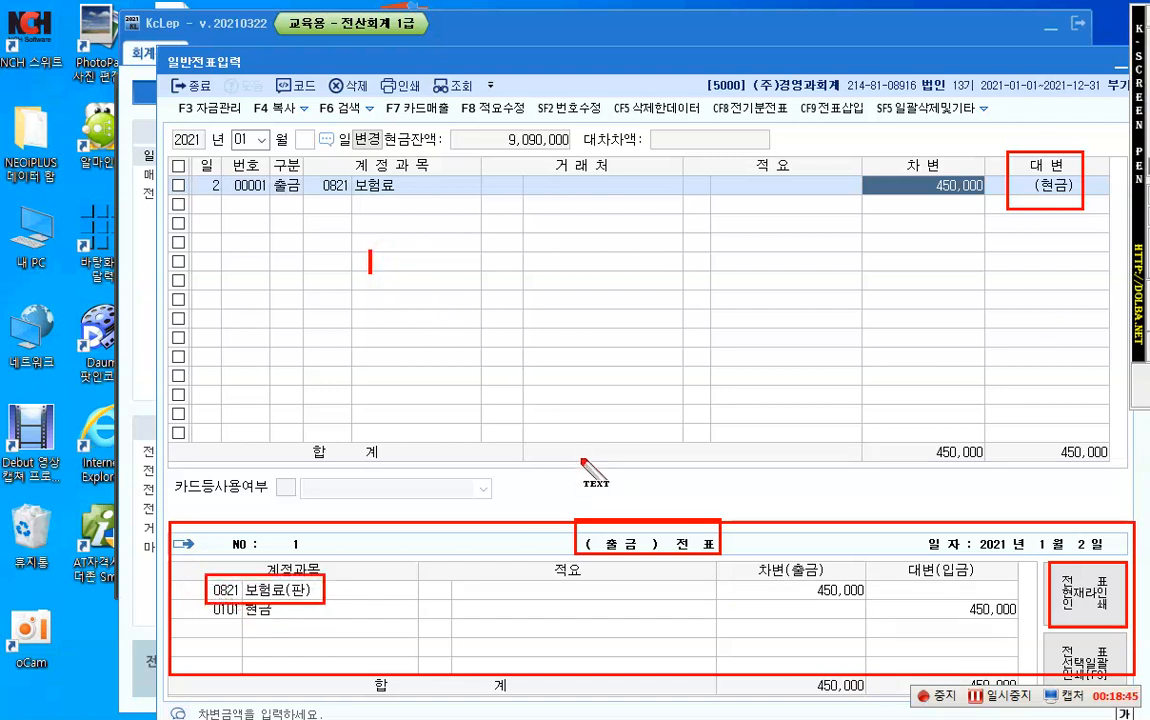
pyautogui.write('보험료')
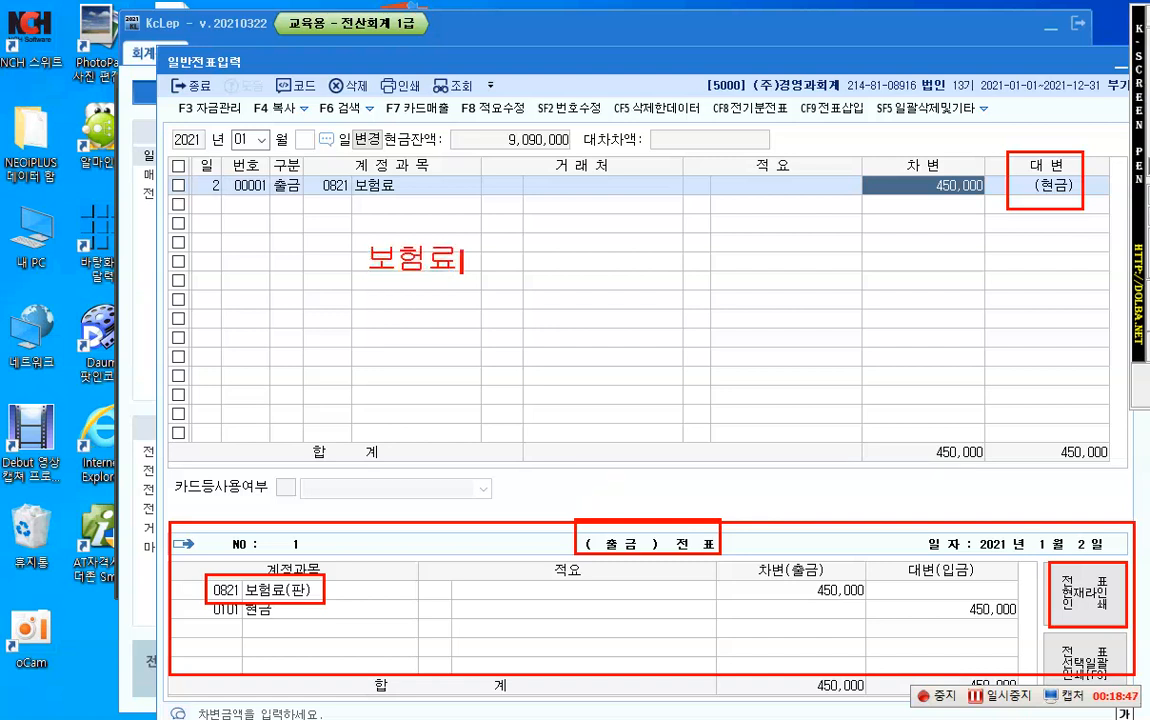
pyautogui.write('[파')
pyautogui.write(']')
pyautogui.press('BackSpace')
pyautogui.press('BackSpace')
pyautogui.write('판] 8')
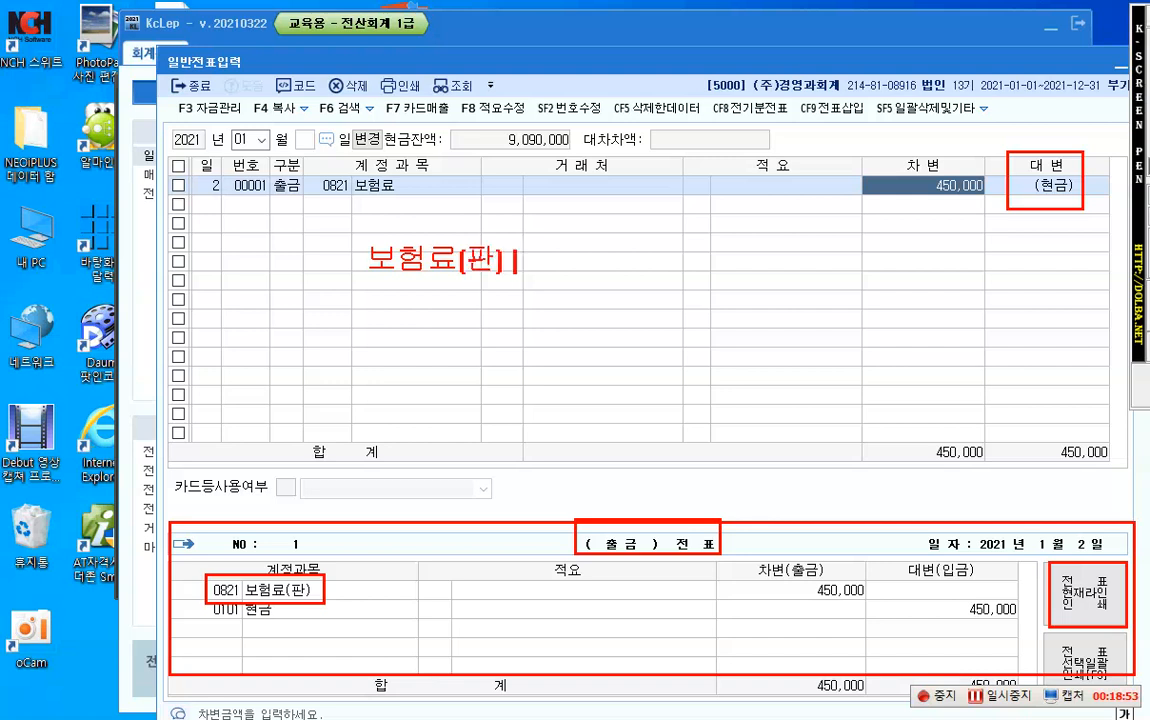
pyautogui.write('00')
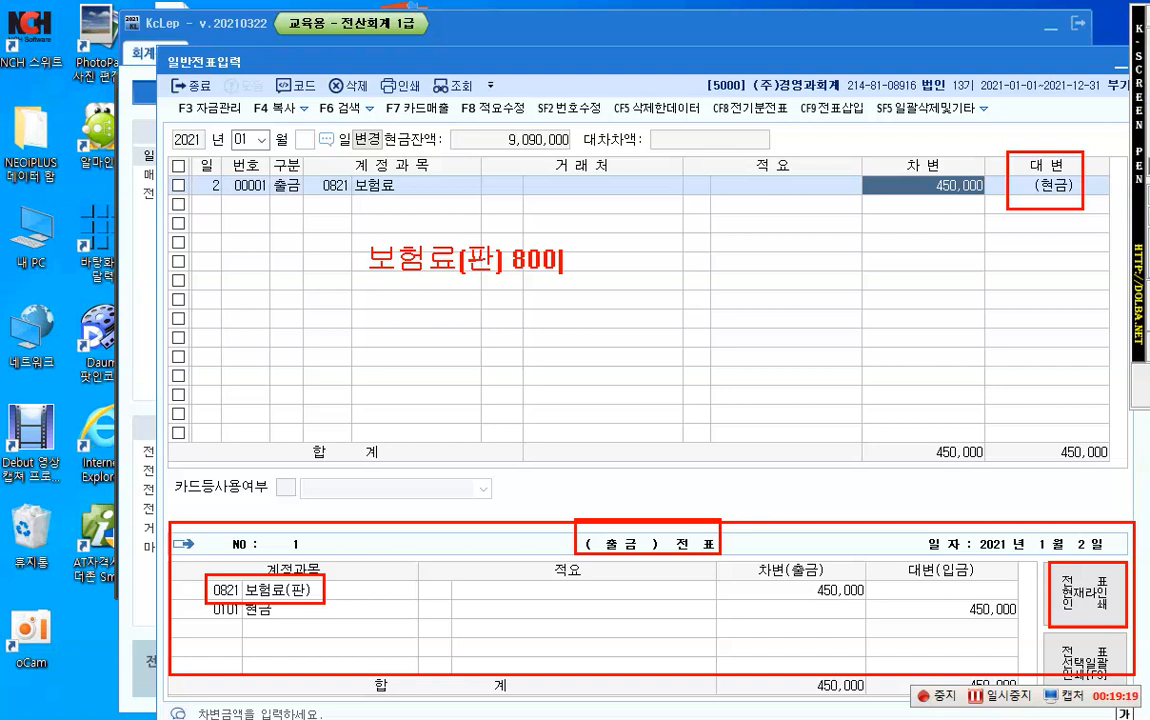
# Add a second red text line, "보험료(제) 500", beneath the 보험료(판) annotation.
pyautogui.press('Return')
pyautogui.write('보험료')
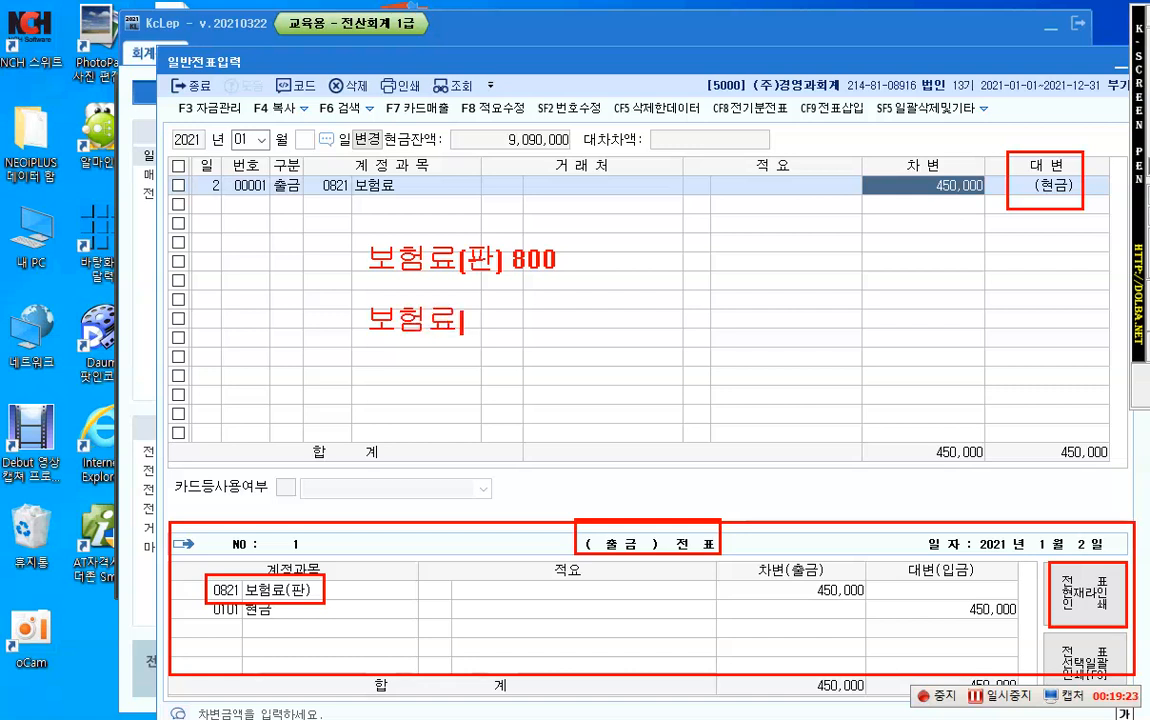
pyautogui.press('BackSpace')
pyautogui.write('료(제')
pyautogui.press('BackSpace')
pyautogui.press('BackSpace')
pyautogui.write('제) 500')
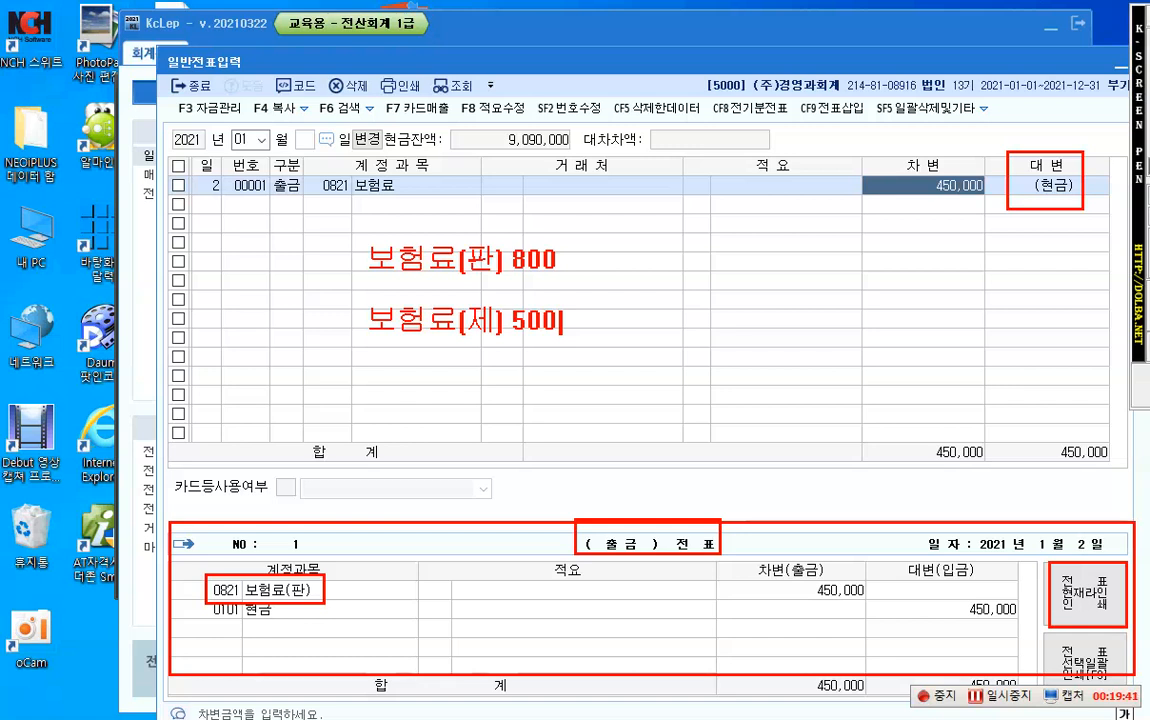
pyautogui.press('Return')
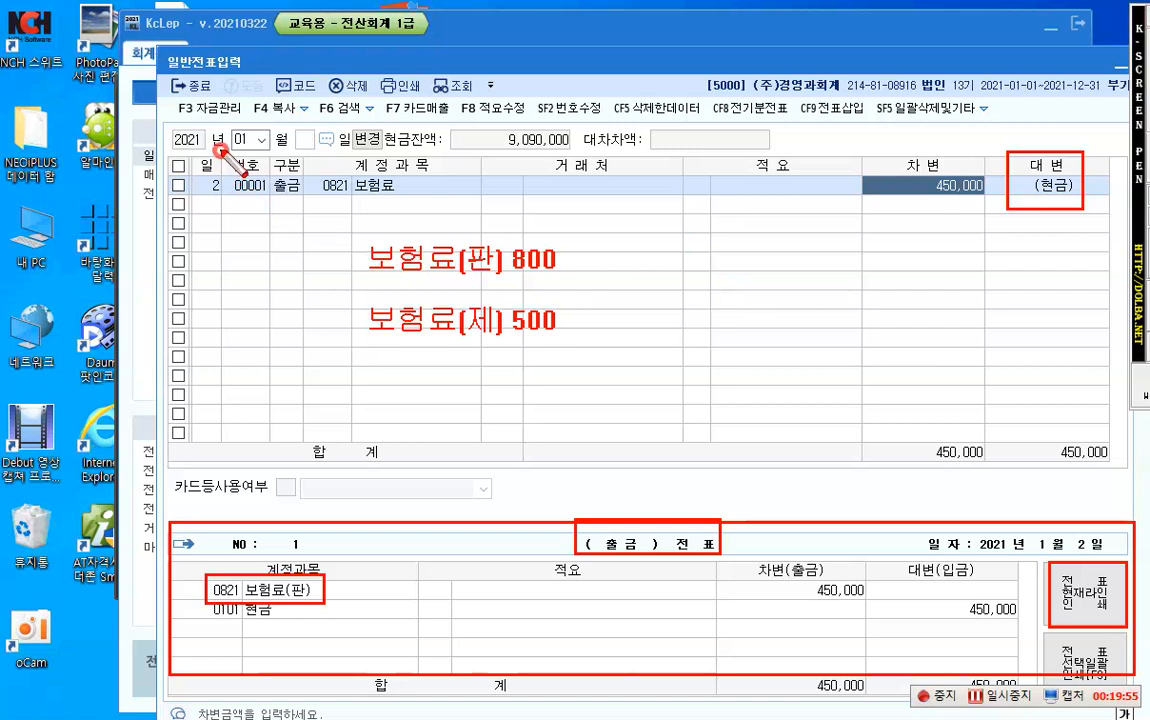
# Box the 번호 00001 cell in red, draw an arrow down from it, and label the arrow "증빙번호".
pyautogui.moveTo(221, 153); pyautogui.dragTo(268, 208)
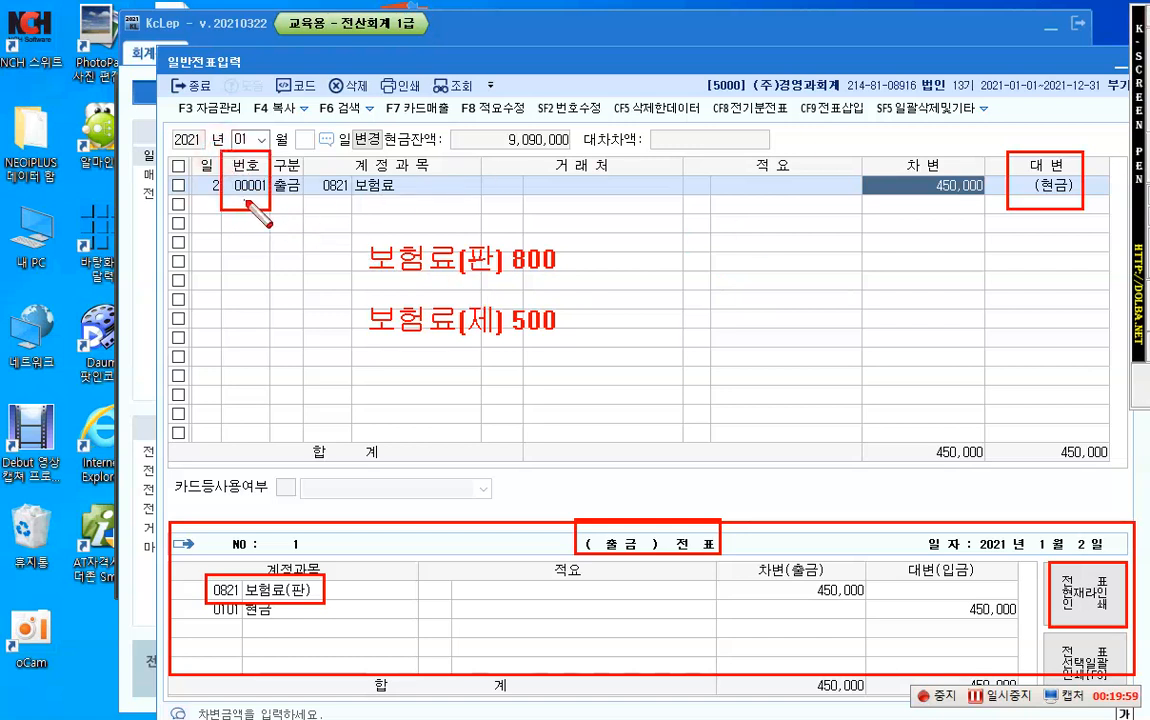
pyautogui.moveTo(245, 198); pyautogui.dragTo(244, 262)
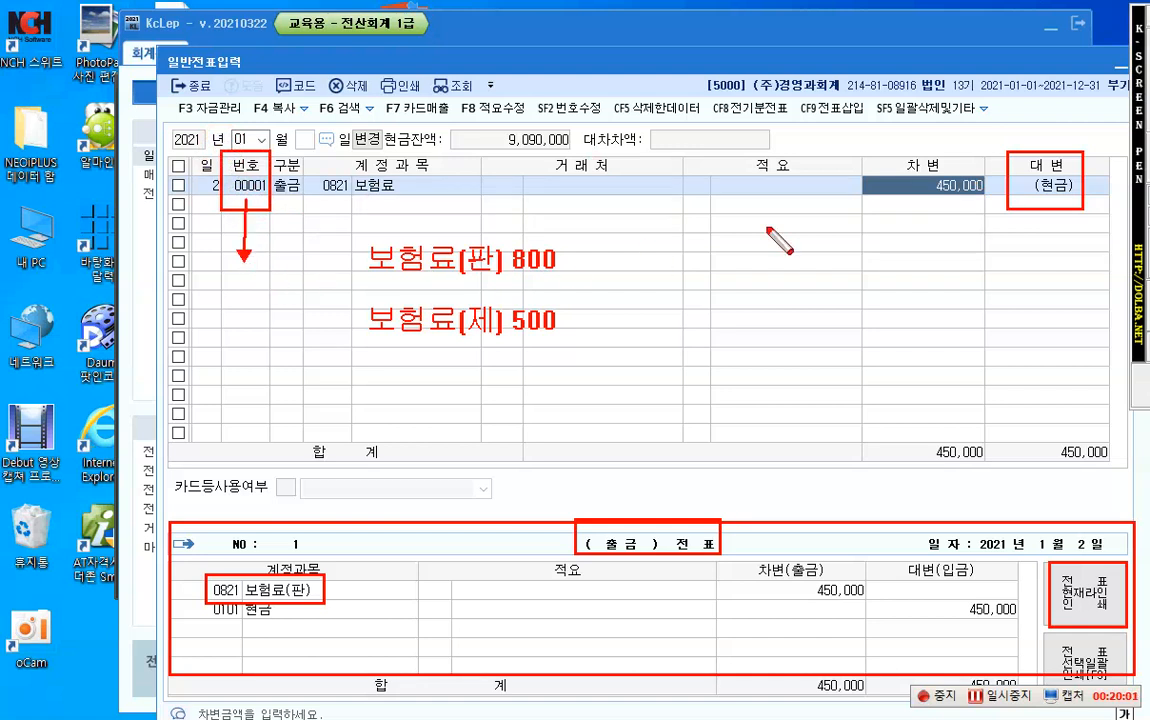
pyautogui.click(217, 279)
pyautogui.write('증')
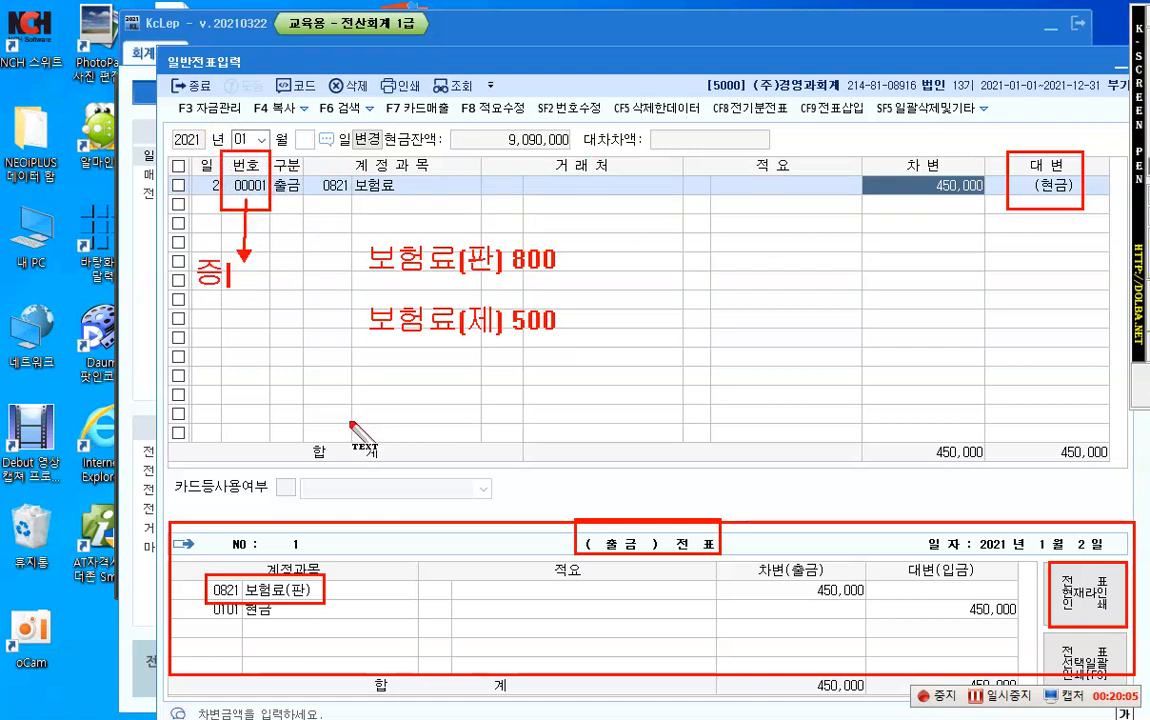
pyautogui.write('빙번호')
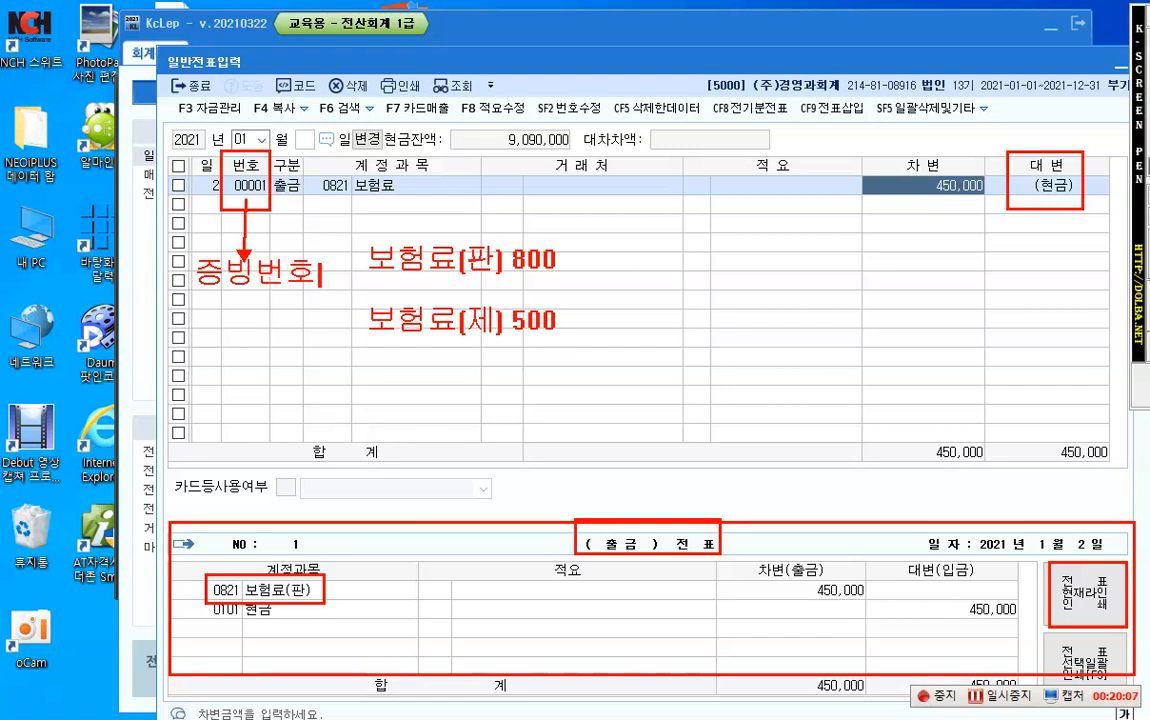
# Add "자동부여" beneath the 증빙번호 label, and clear all annotations from the screen.
pyautogui.press('Return')
pyautogui.write('자동부')
pyautogui.write('쳐')
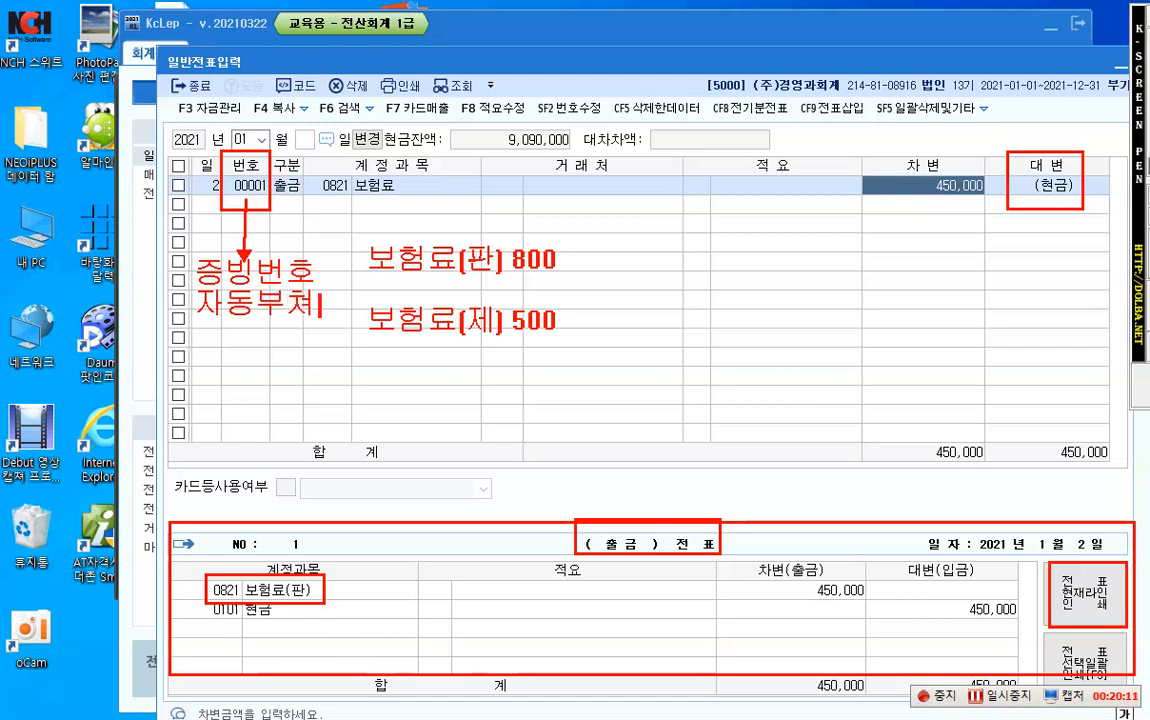
pyautogui.press('BackSpace')
pyautogui.write('여')
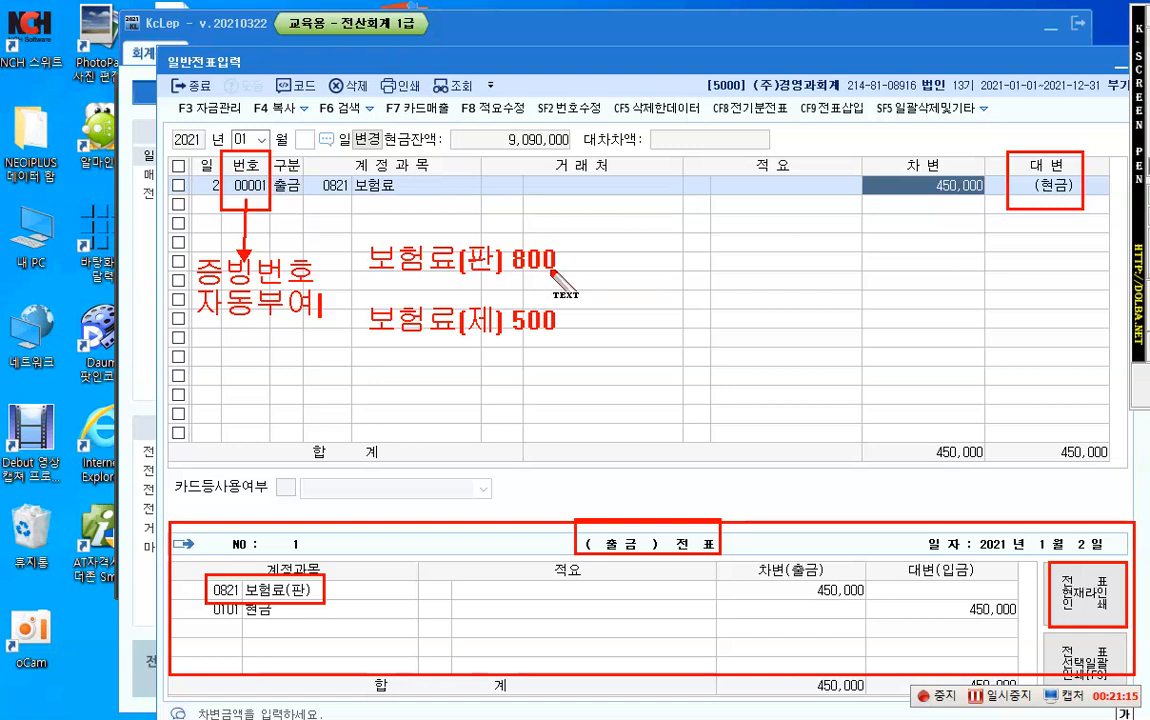
pyautogui.press('Escape')
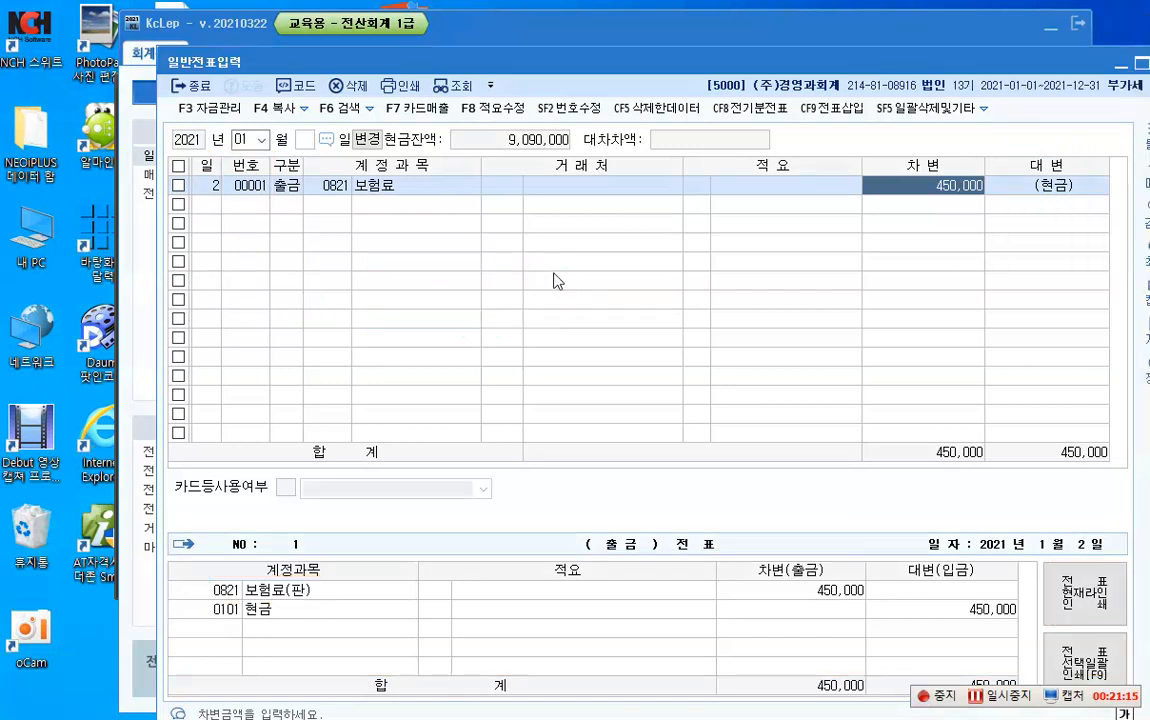
# Start a second slip line dated day 2 with 구분 set to 출금.
pyautogui.click(210, 205)
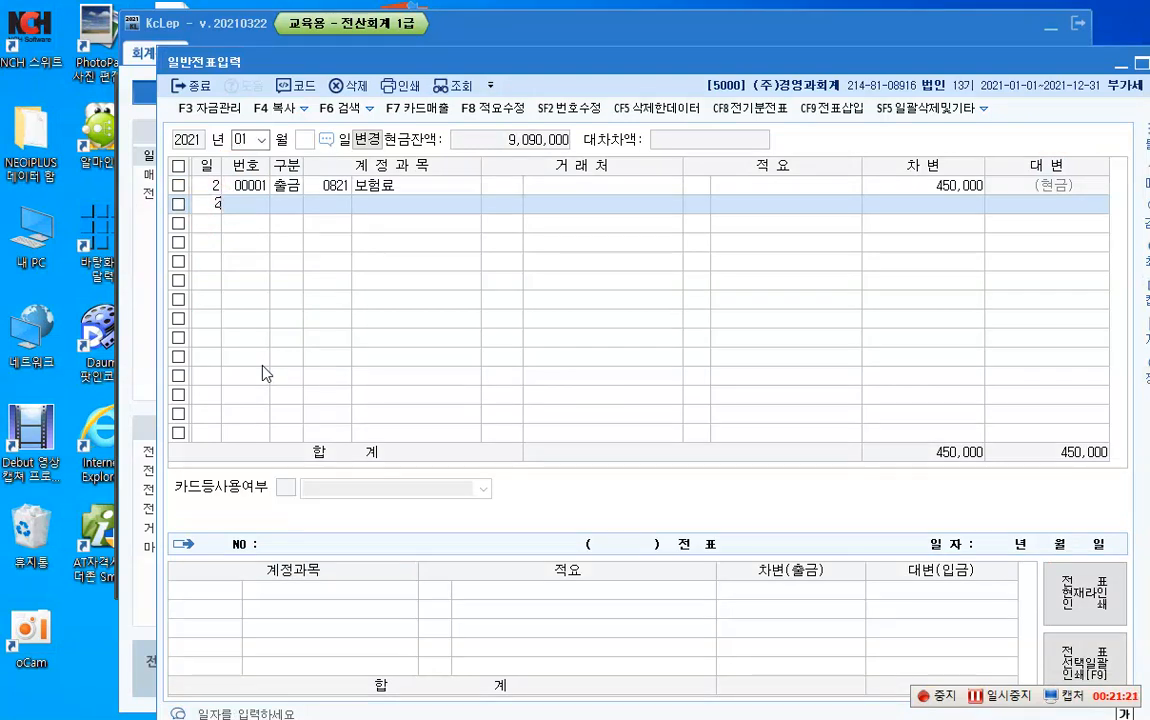
pyautogui.write('2')
pyautogui.press('Return')
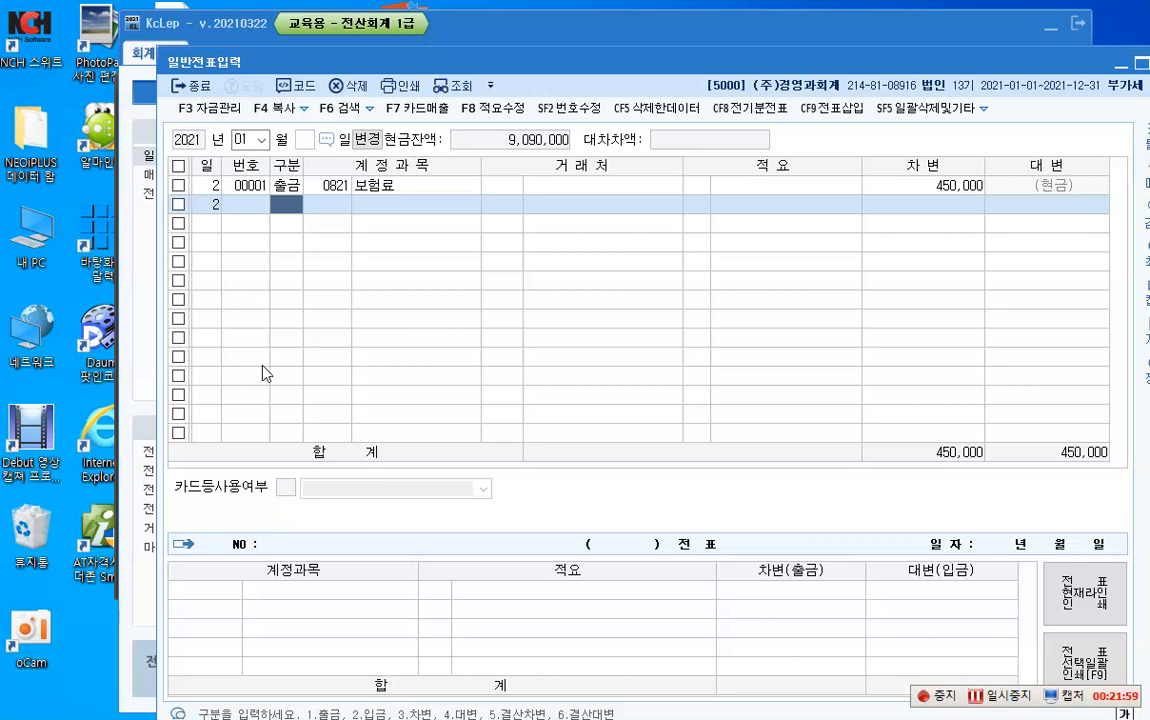
pyautogui.press('1')
pyautogui.press('Return')
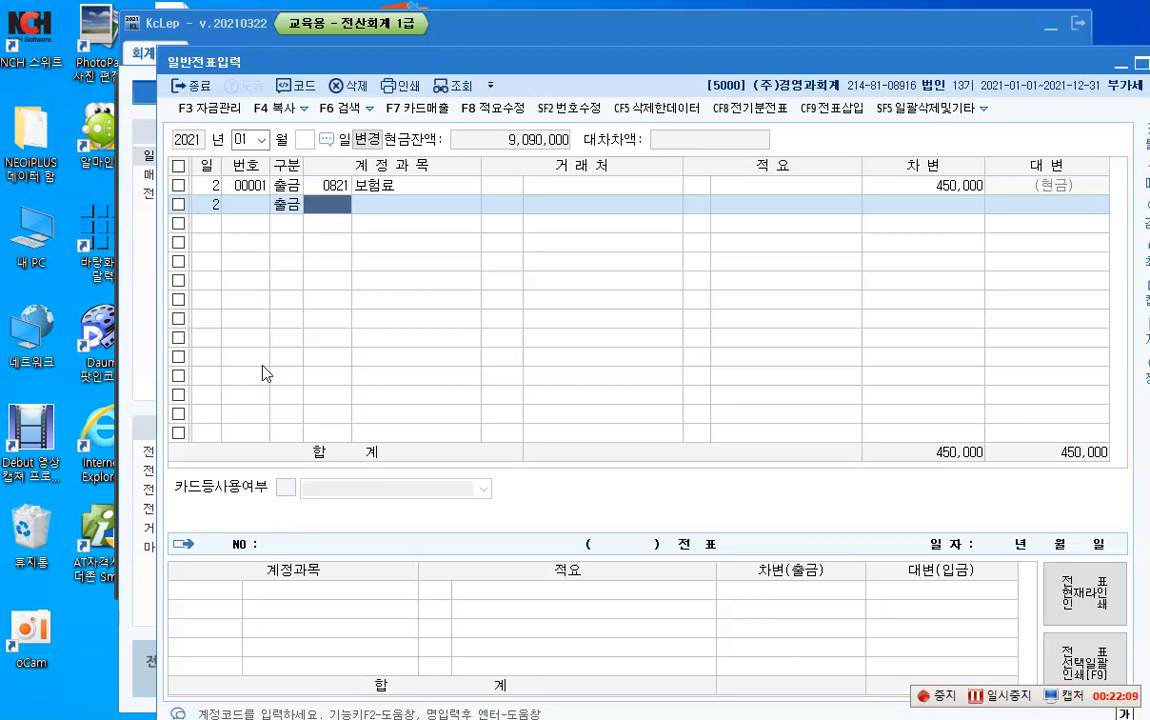
# Enter account 0102 당좌예금 with blank 거래처 and 적요 and a 차변 of 400,000, and display its slip preview.
pyautogui.write('0102')
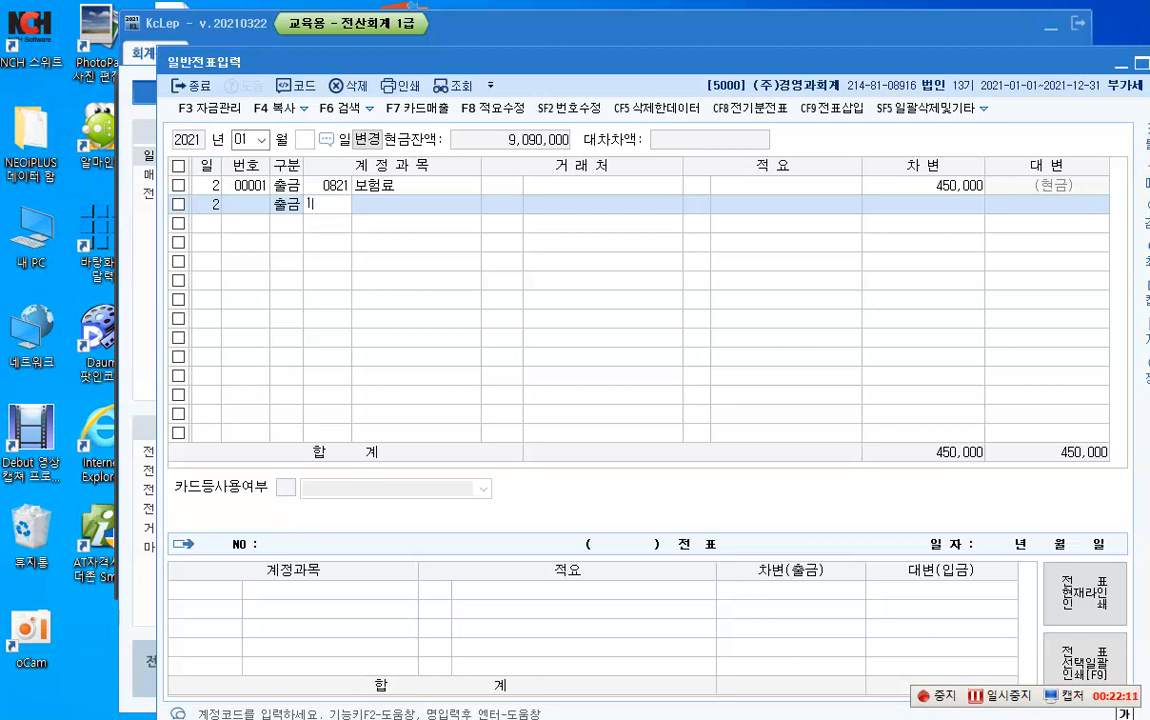
pyautogui.press('Return')
pyautogui.press('Return')
pyautogui.press('Return')
pyautogui.press('Return')
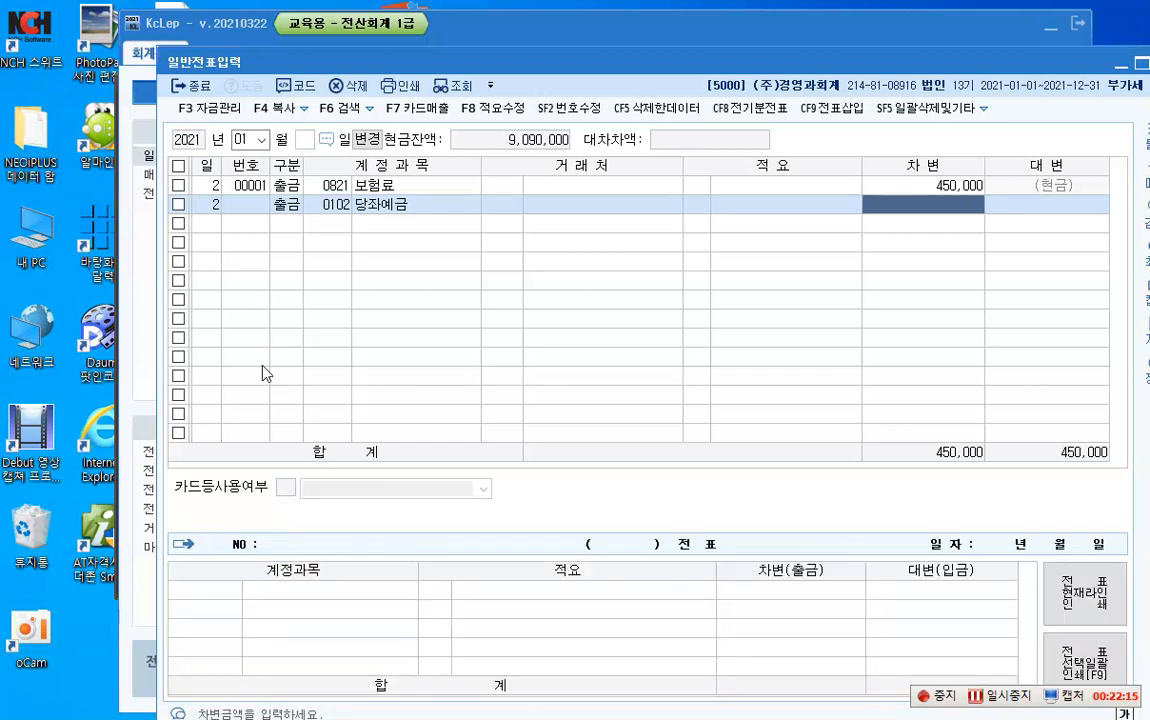
pyautogui.write('4000000')
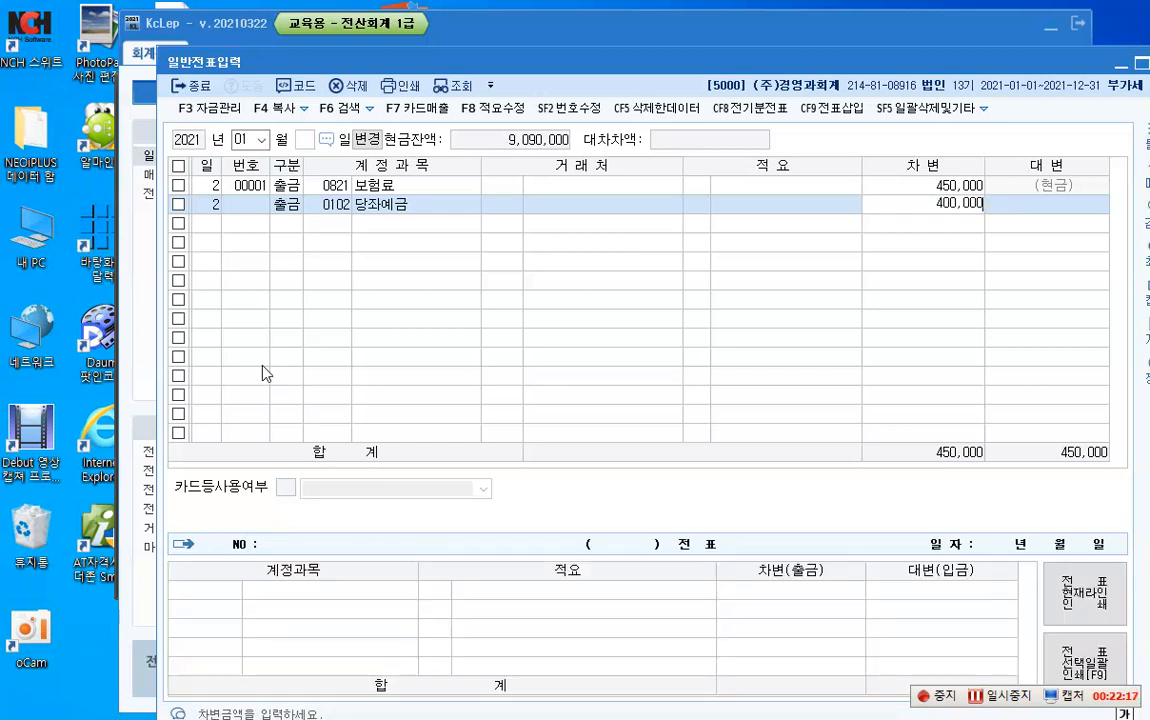
pyautogui.press('Return')
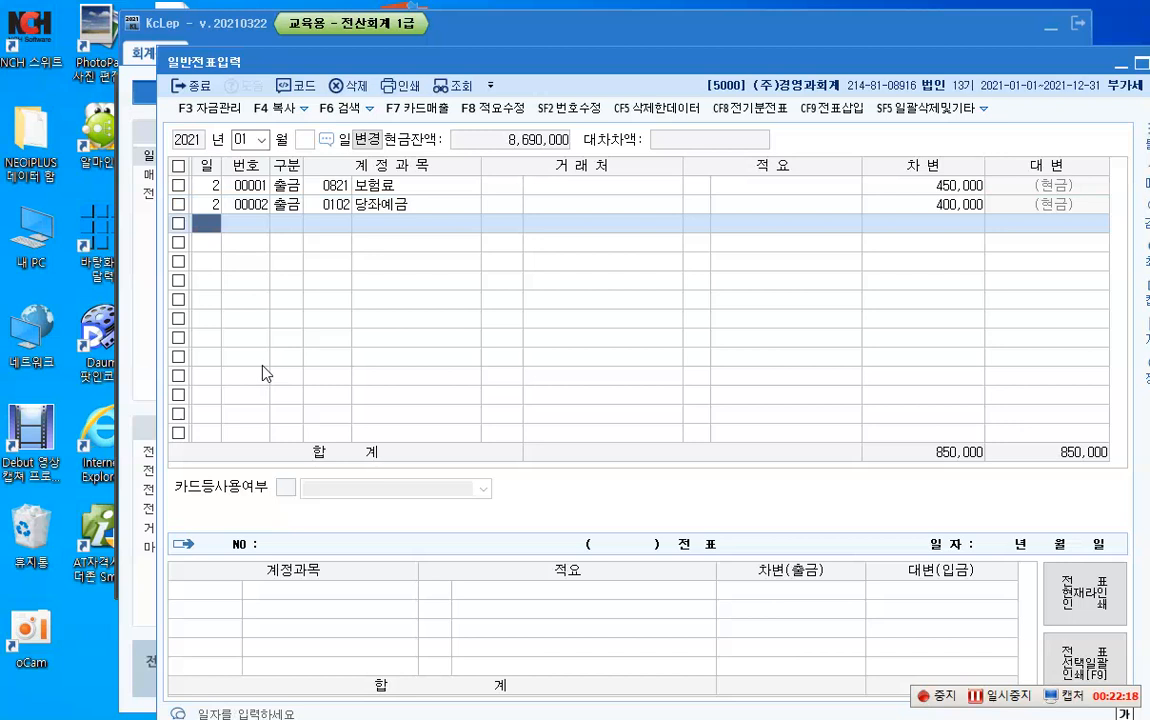
pyautogui.click(905, 204)
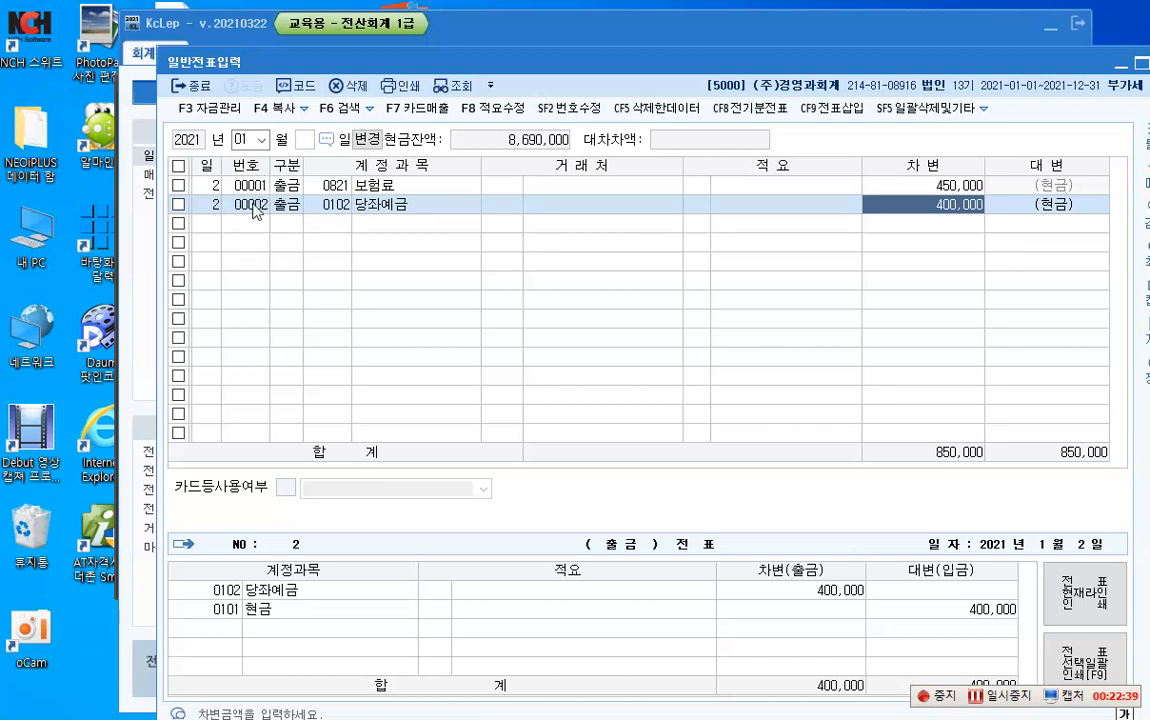
# Start a third slip line dated day 2 as 출금 with account 0251 외상매입금.
pyautogui.click(216, 225)
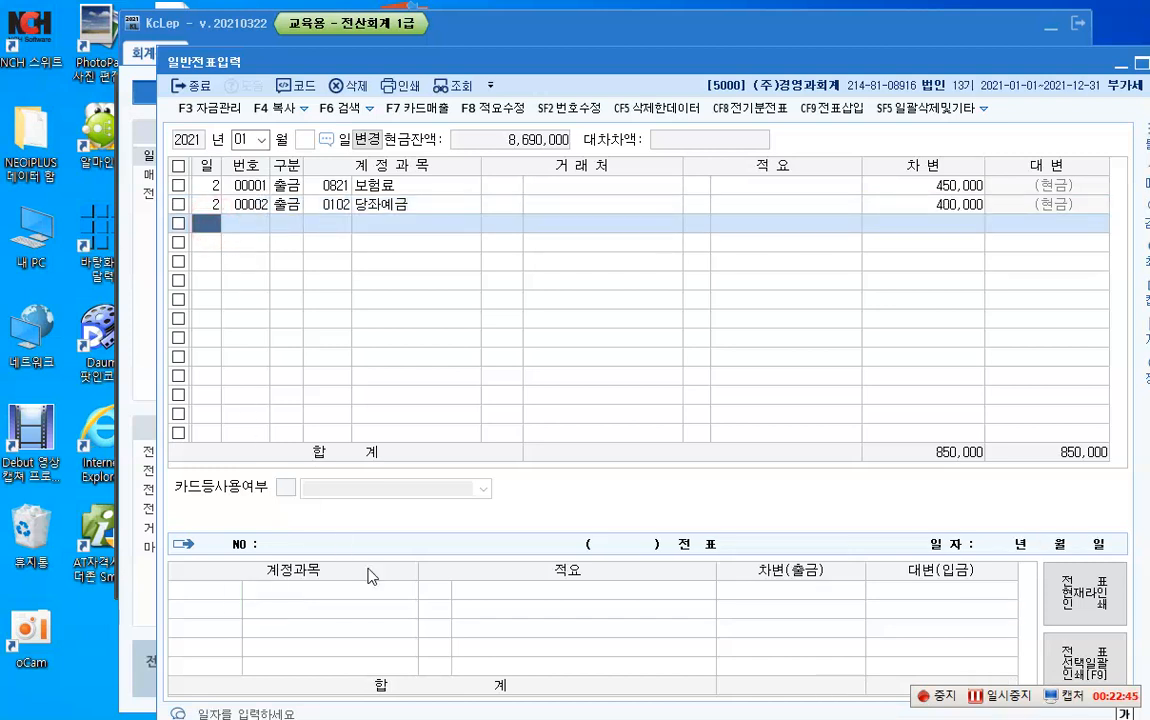
pyautogui.write('2')
pyautogui.press('Return')
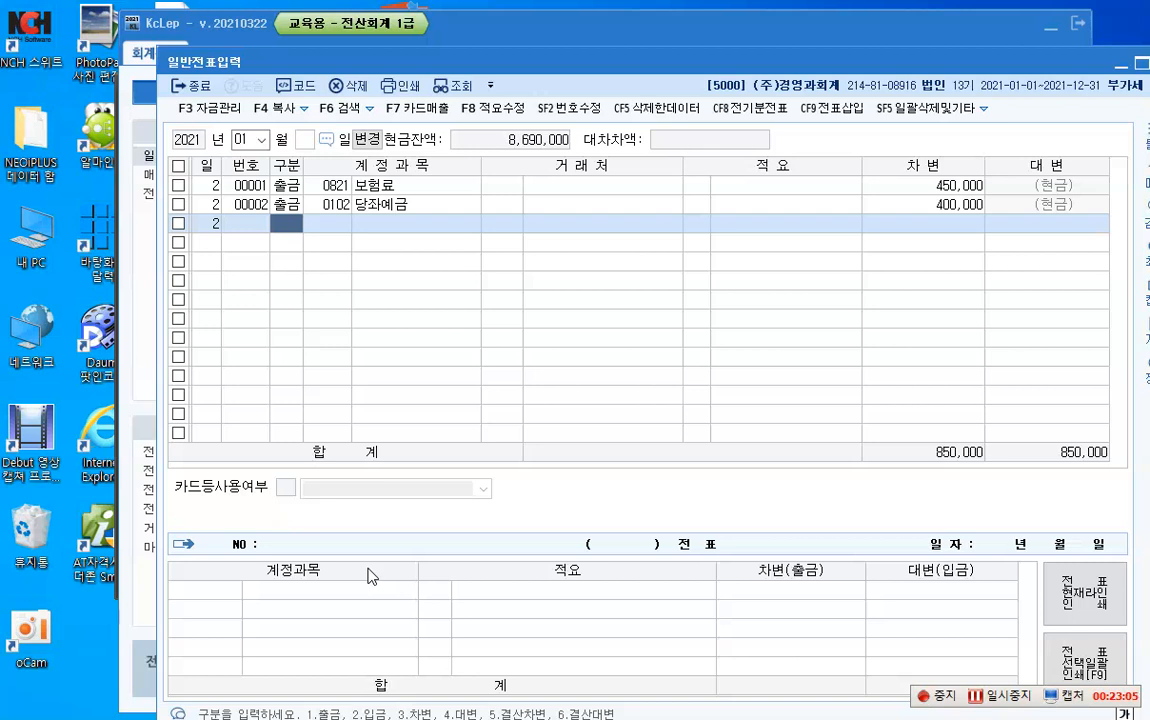
pyautogui.write('1')
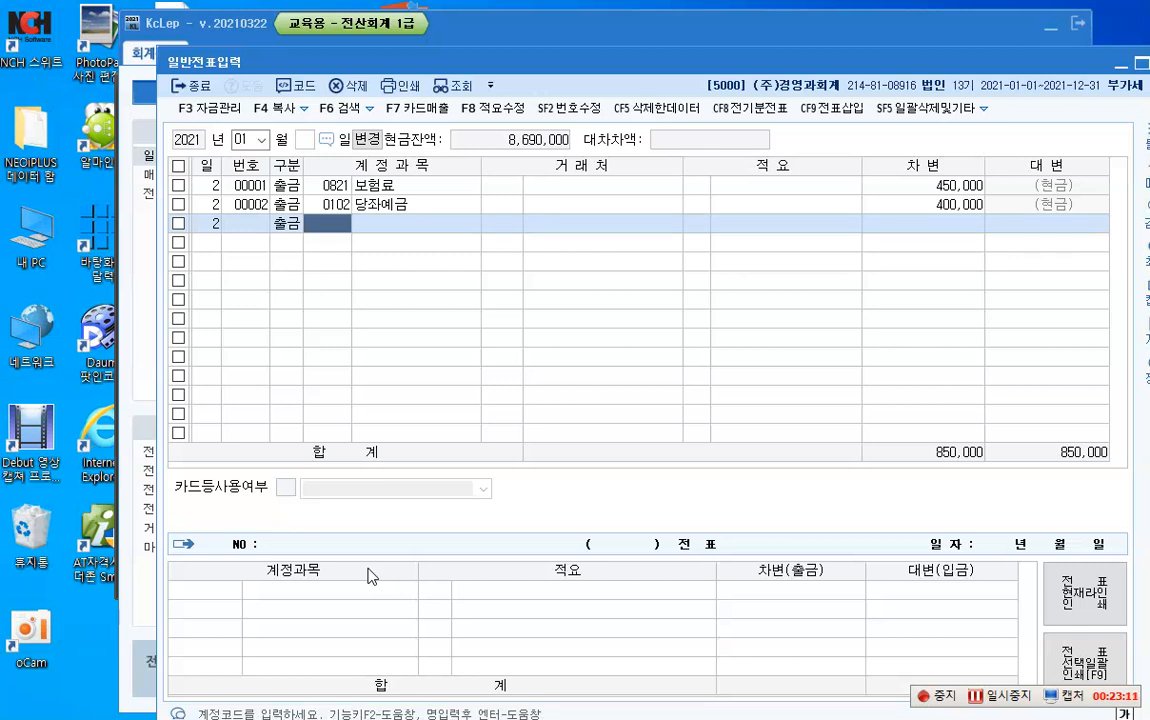
pyautogui.write('25')
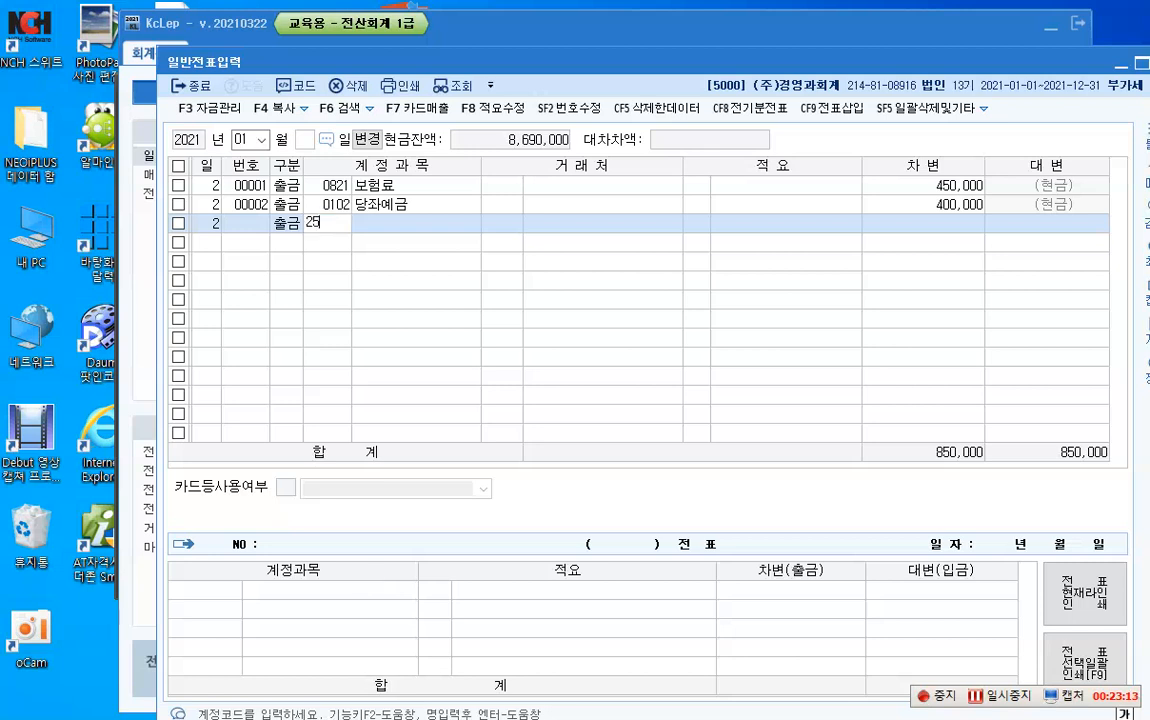
pyautogui.write('1')
pyautogui.press('Return')
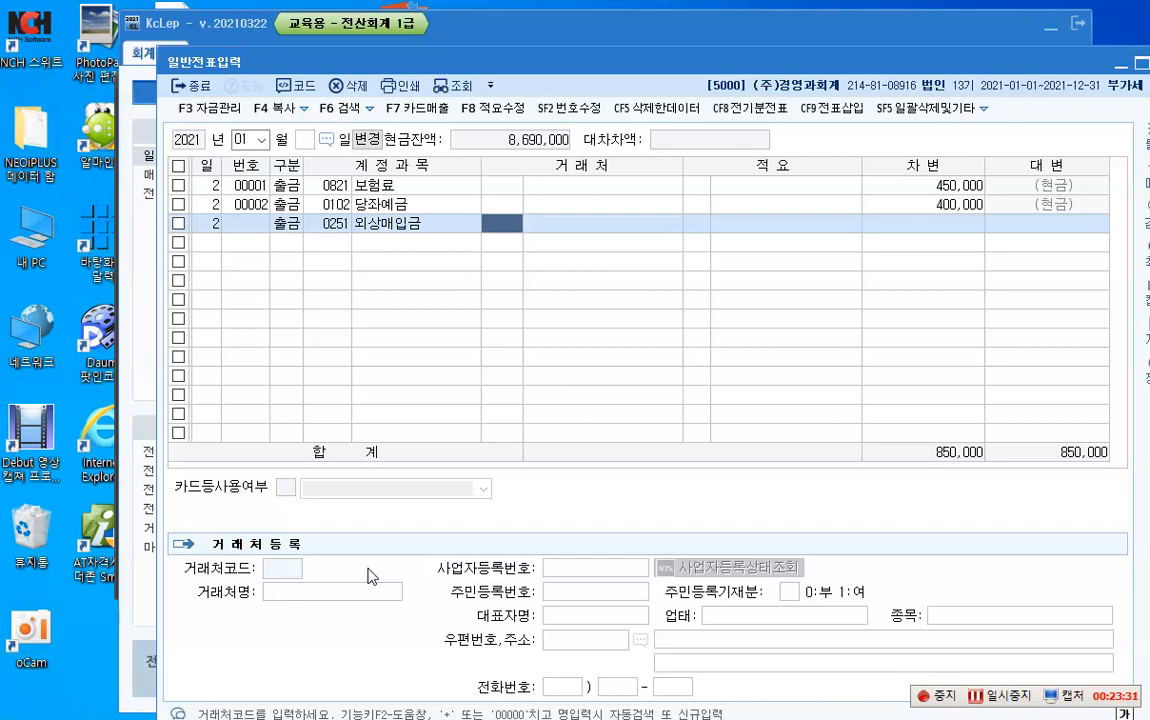
# Assign 거래처 01004 (주)영동, leave 적요 blank, enter a 차변 of 1,300,000, and display the 외상매입금 slip preview.
pyautogui.press('F2')
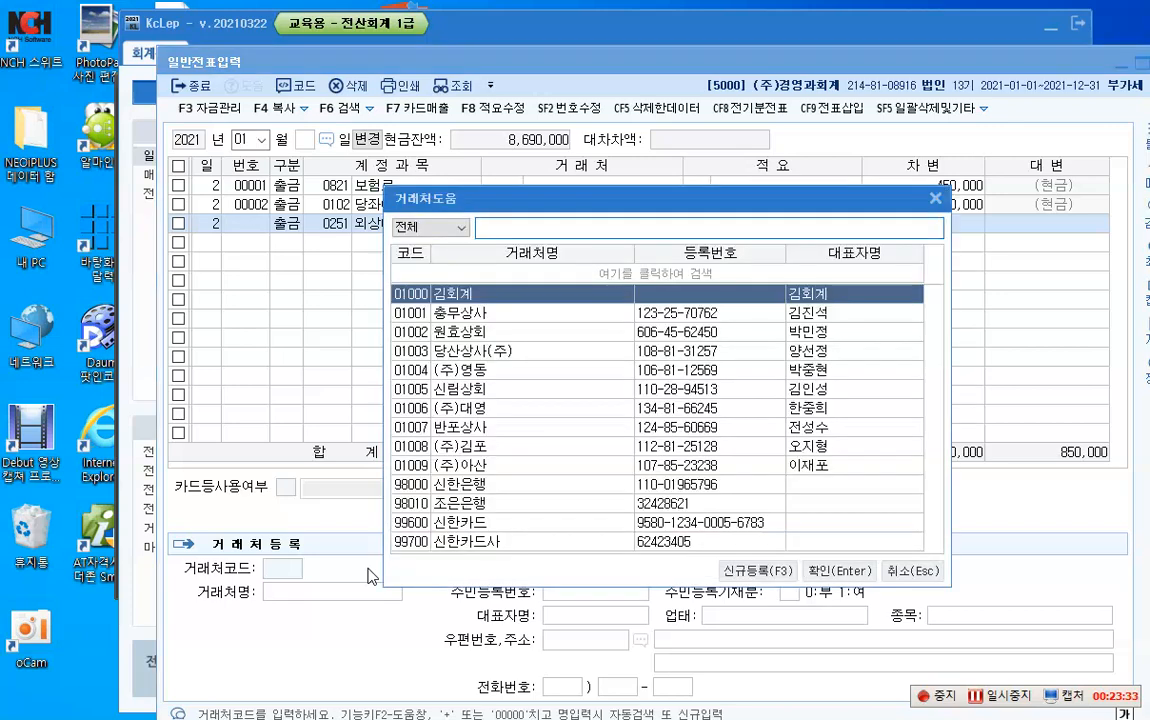
pyautogui.write('영')
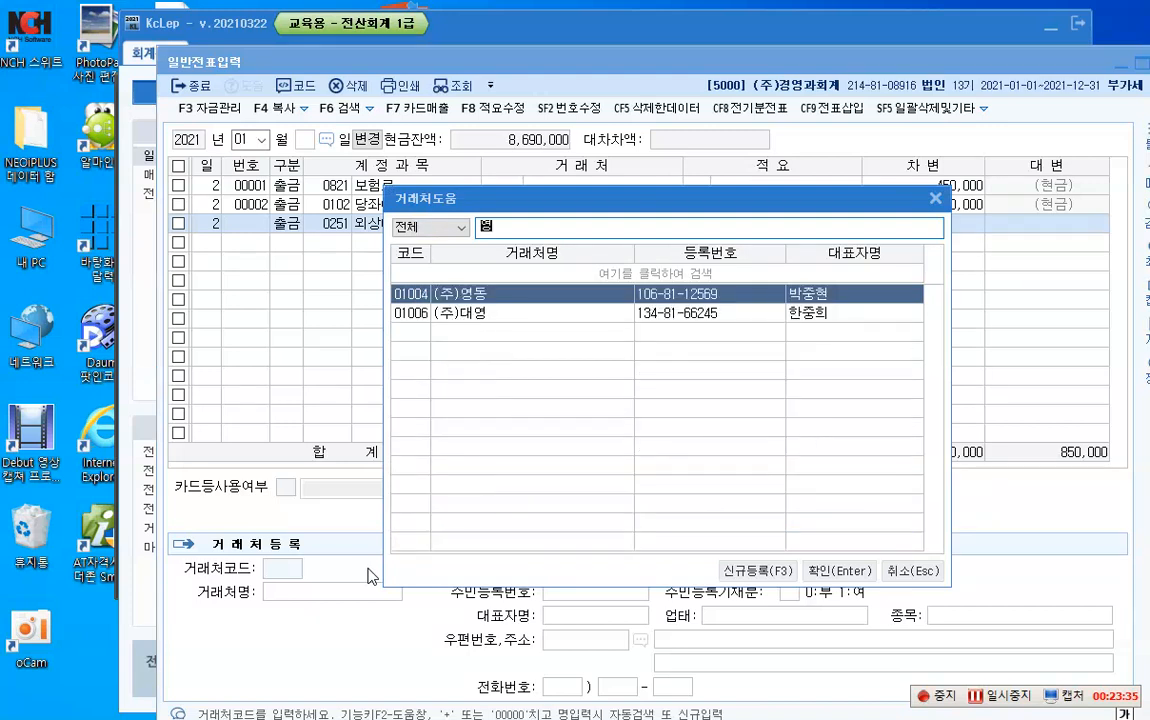
pyautogui.press('Return')
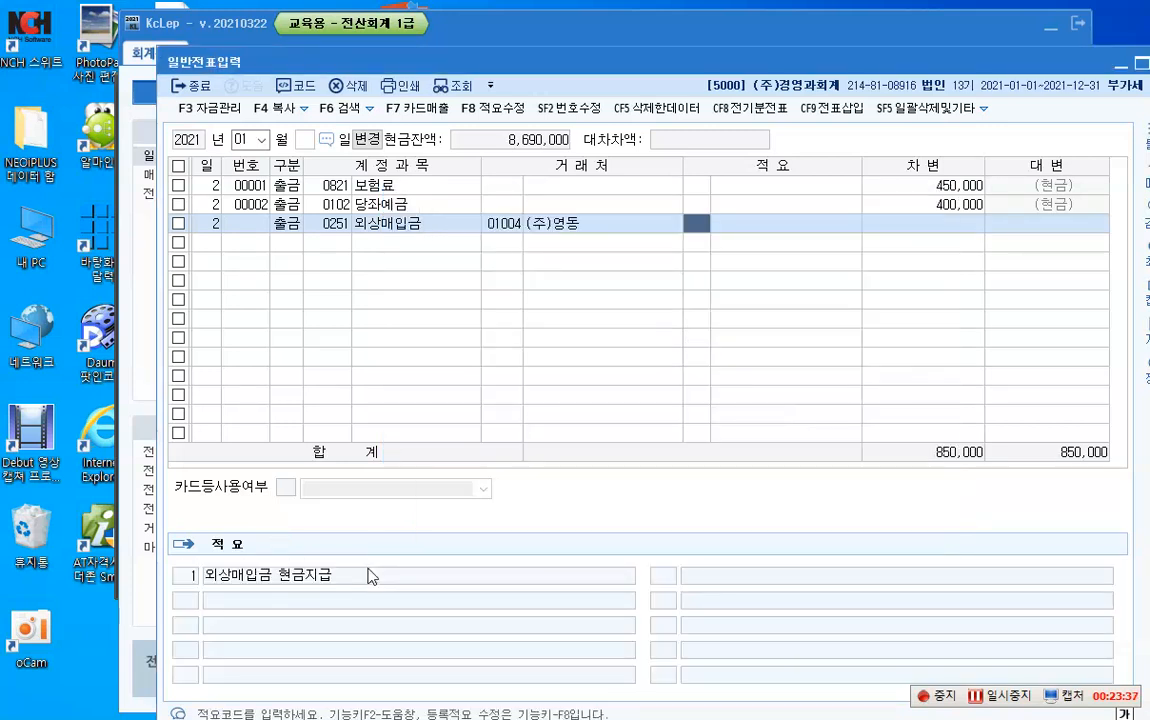
pyautogui.press('Return')
pyautogui.press('Return')
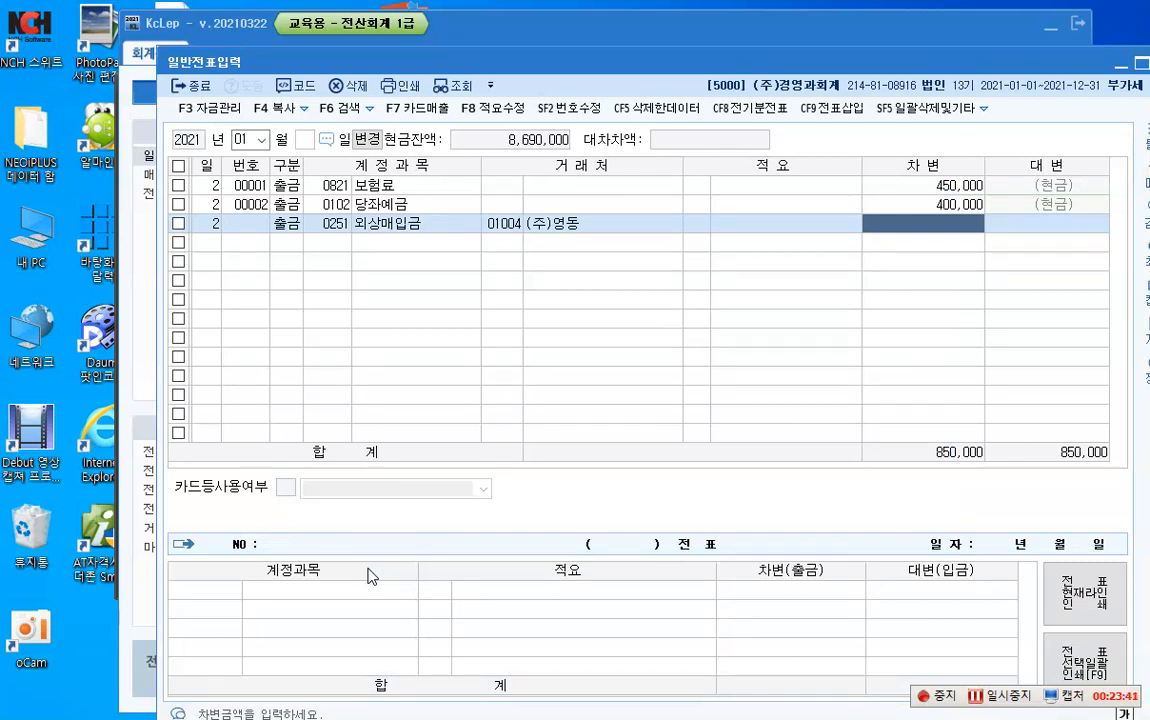
pyautogui.write('1300000')
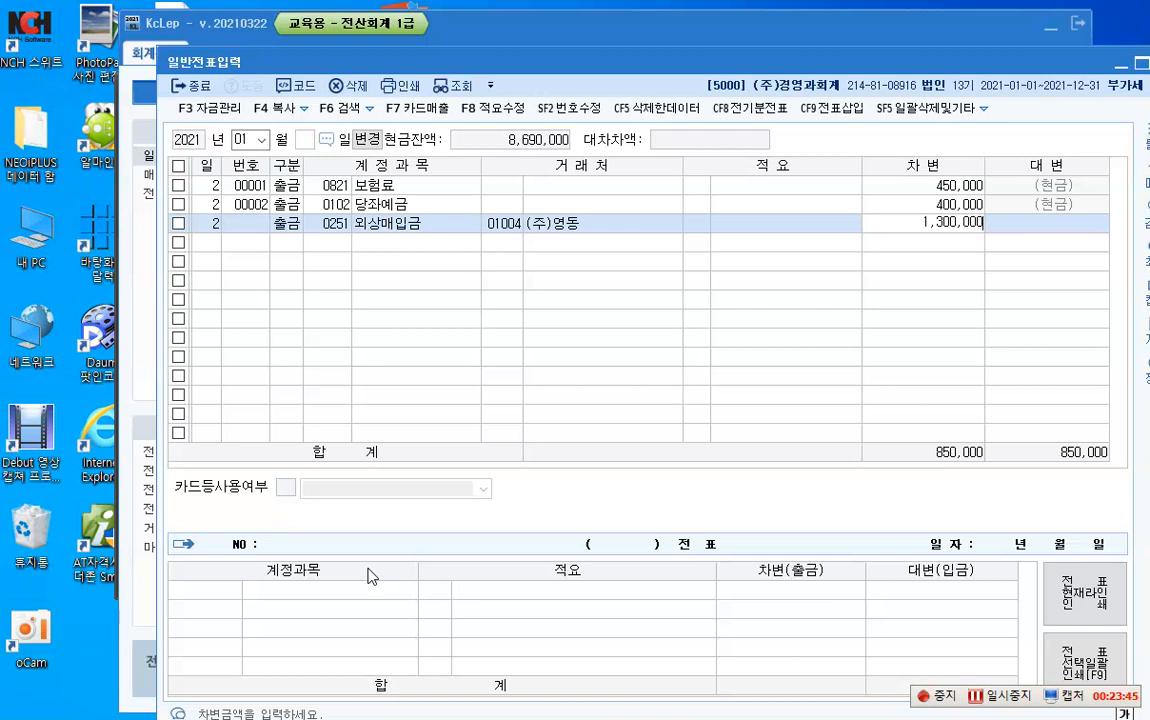
pyautogui.press('Return')
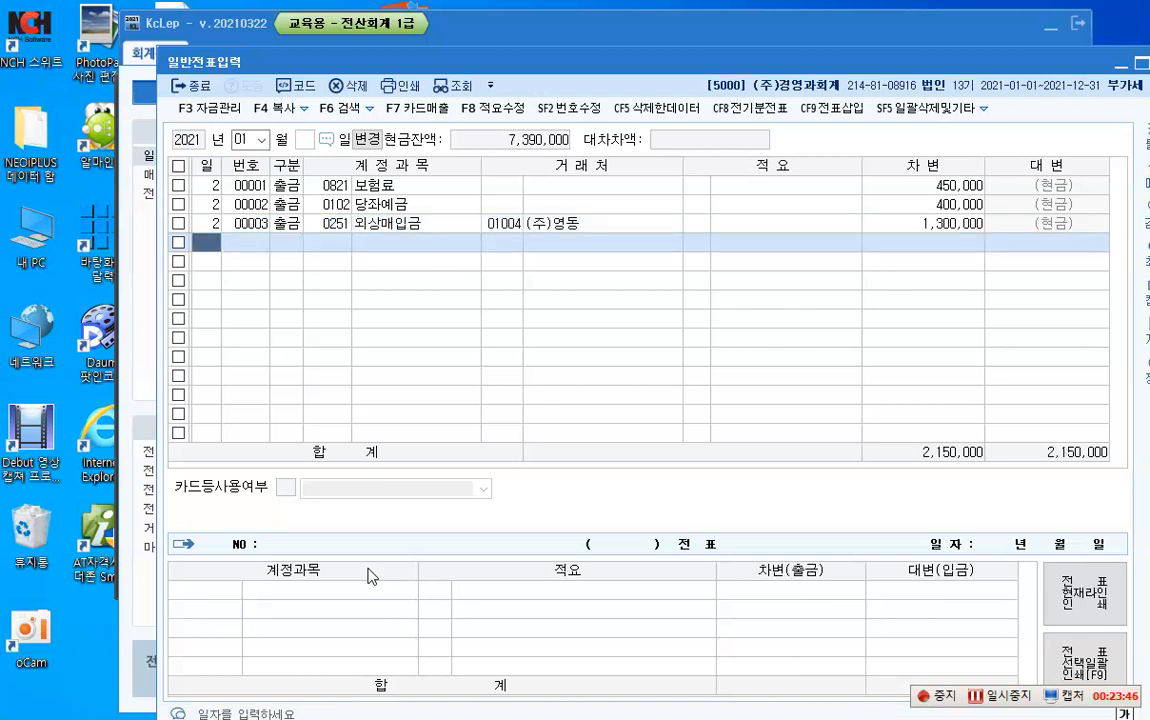
pyautogui.click(938, 223)
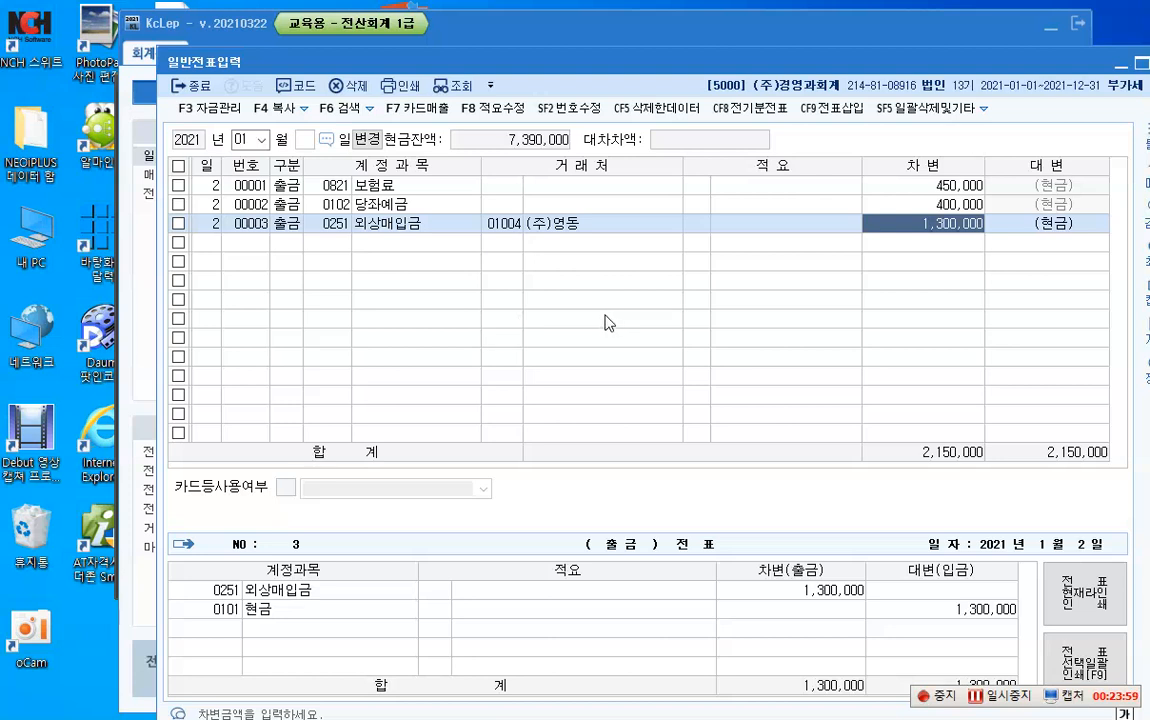
# Frame the 거래처 entry 01004 (주)영동 on the 외상매입금 line with a red annotation rectangle.
pyautogui.hotkey('ctrl', '1')
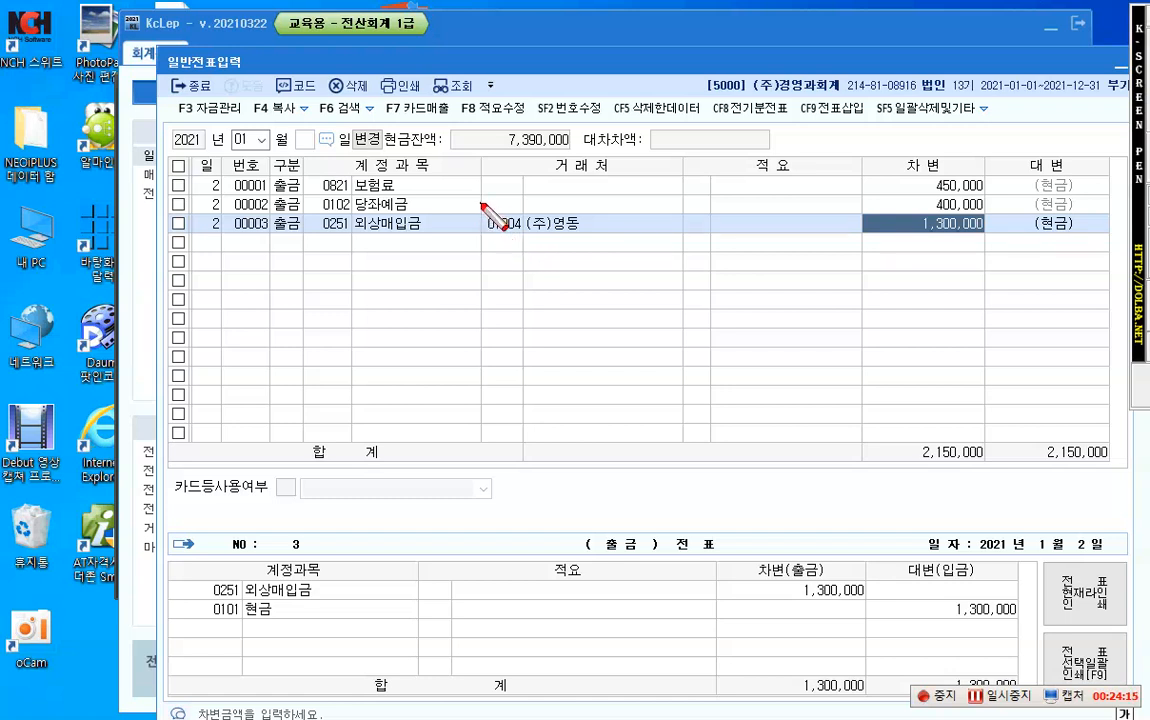
pyautogui.moveTo(482, 203); pyautogui.dragTo(597, 245)
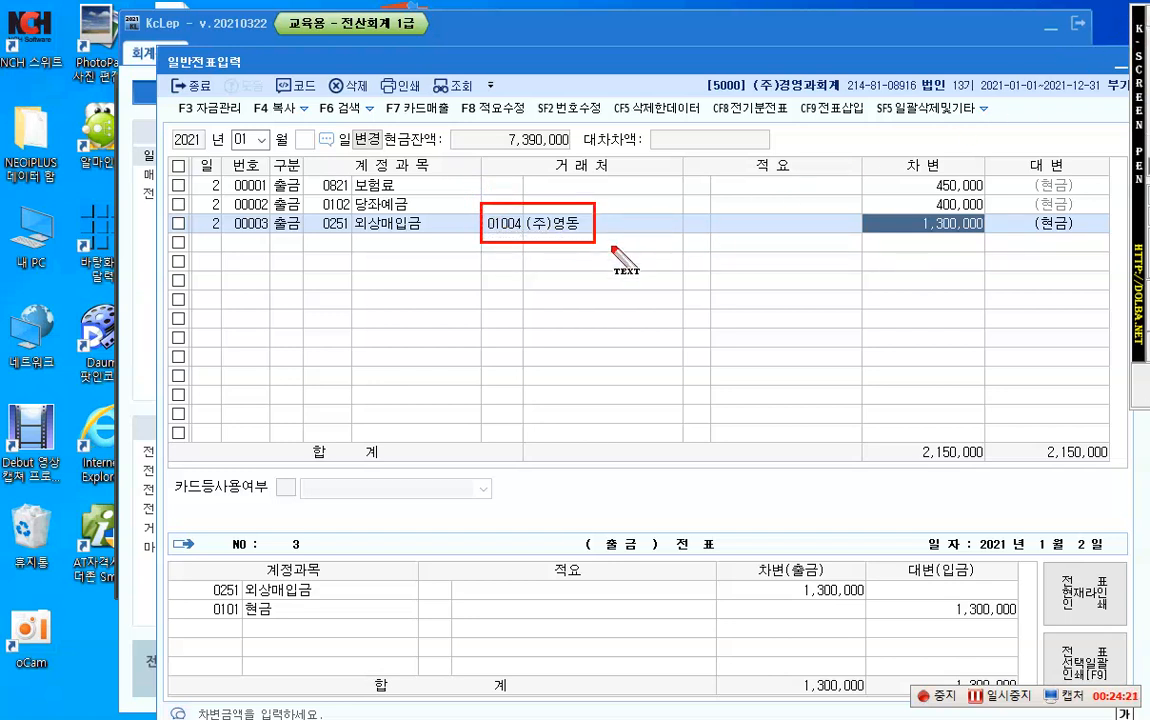
# Write the red text note "채권 - 매출채권 - 외상매출금" in the empty slip rows, with "받을어음" aligned beneath 외상매출금.
pyautogui.click(312, 305)
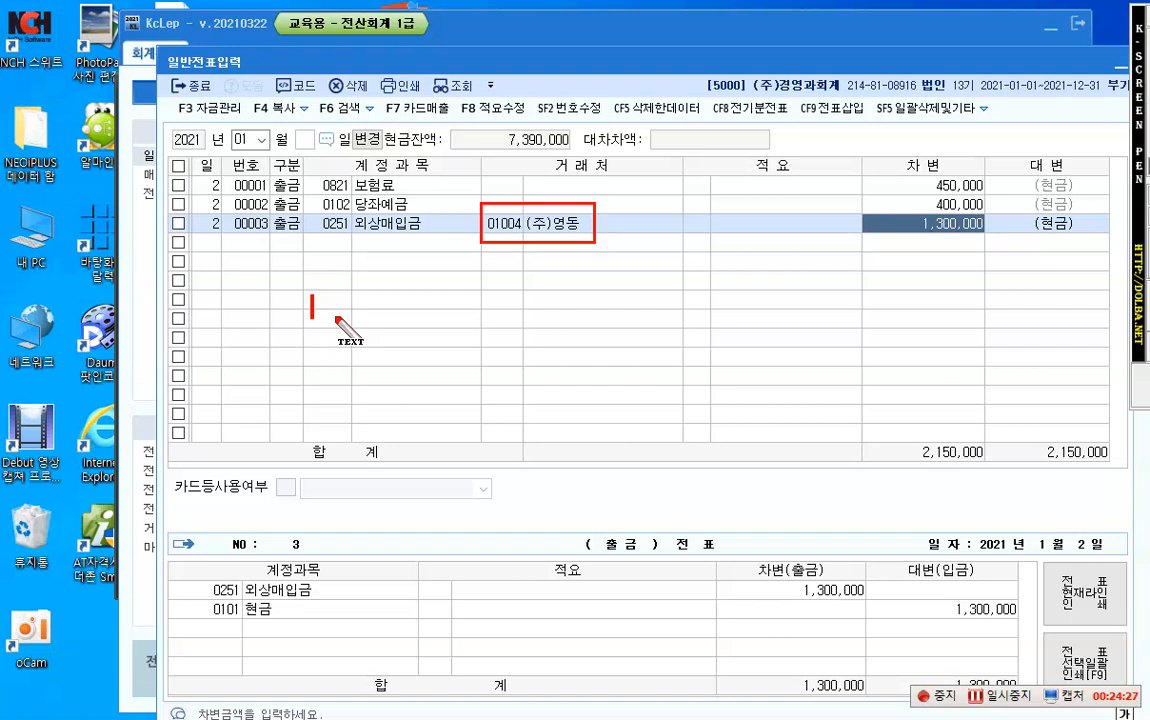
pyautogui.write('채권 ')
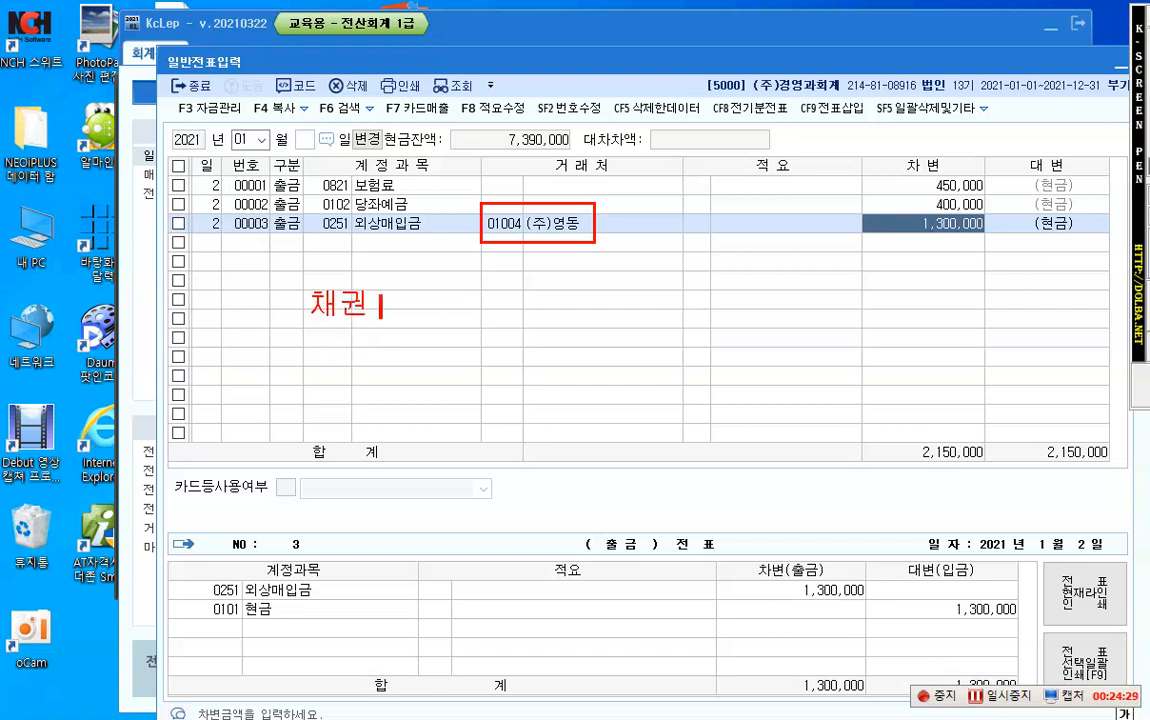
pyautogui.write('-')
pyautogui.write(' 매출책')
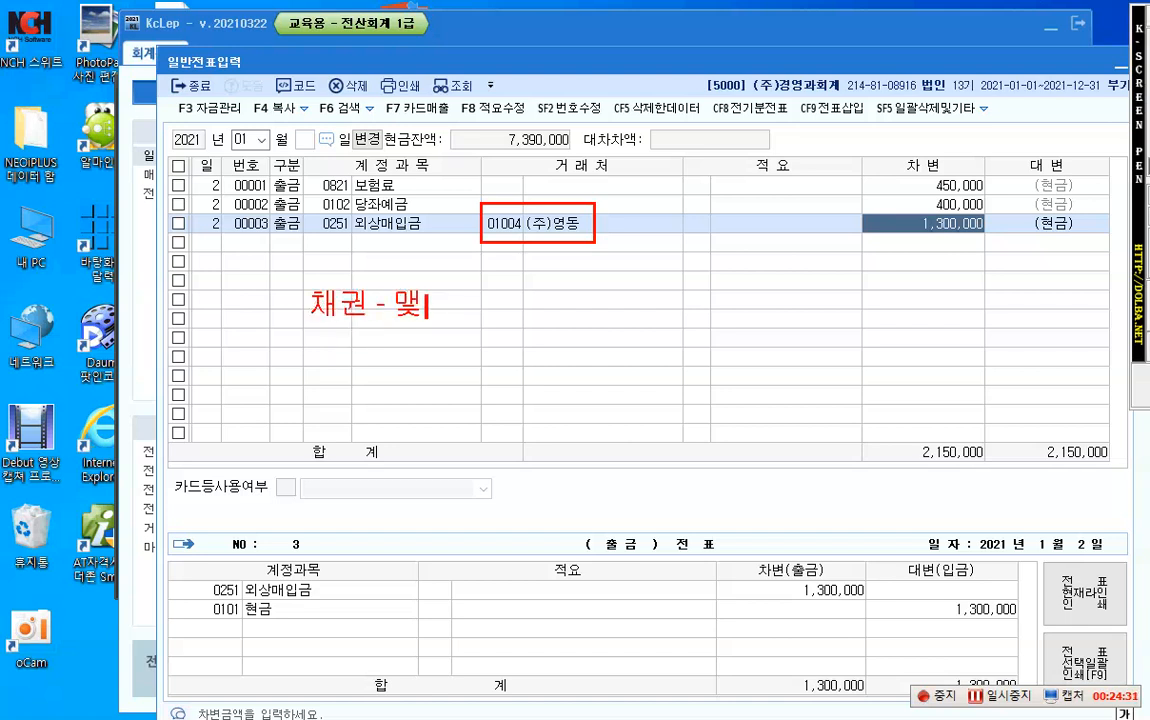
pyautogui.write('군')
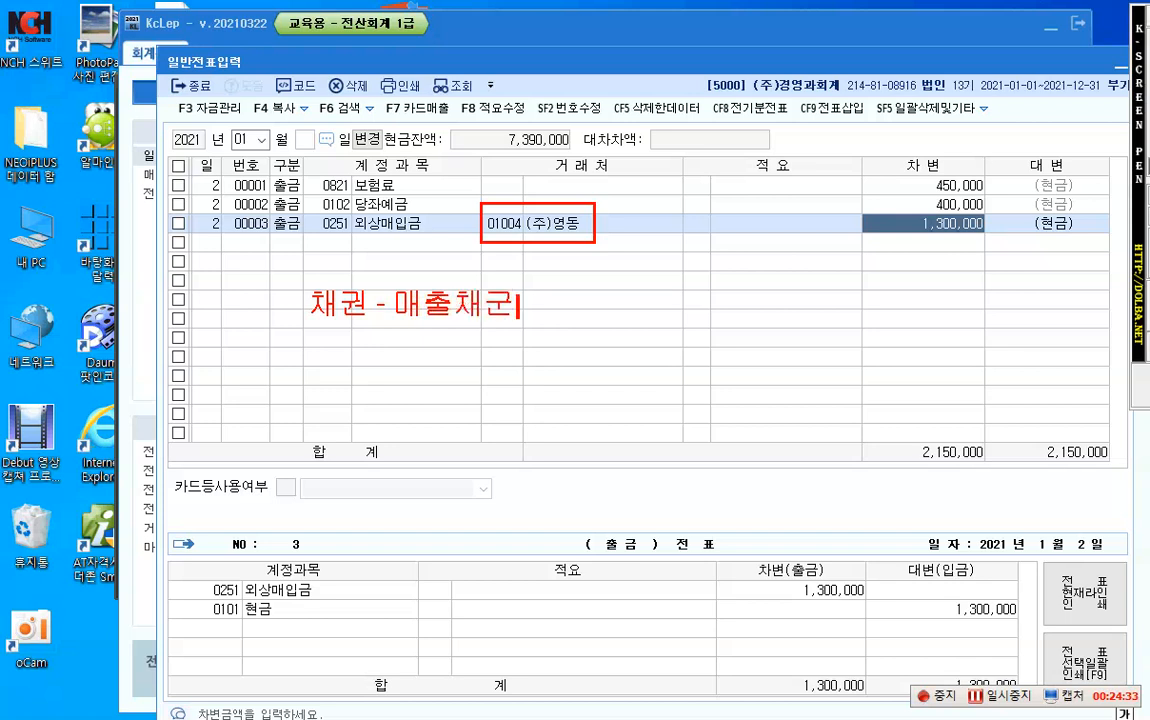
pyautogui.press('BackSpace')
pyautogui.write('권 ')
pyautogui.write('- 외')
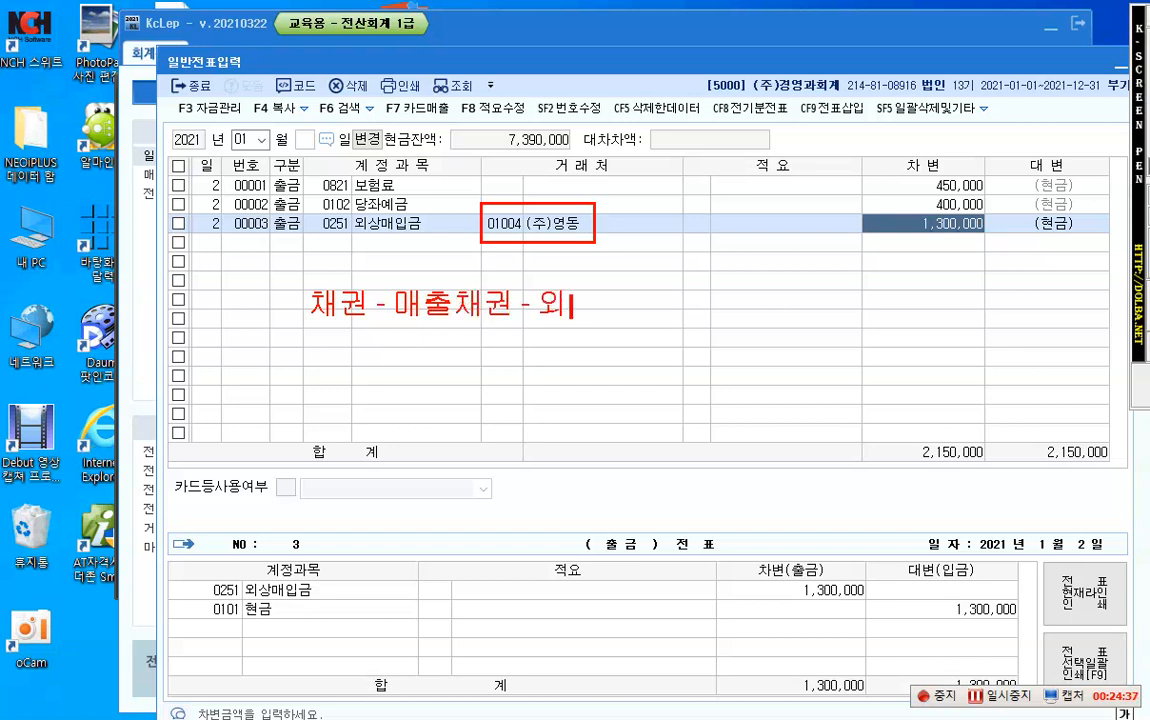
pyautogui.write('상매출금')
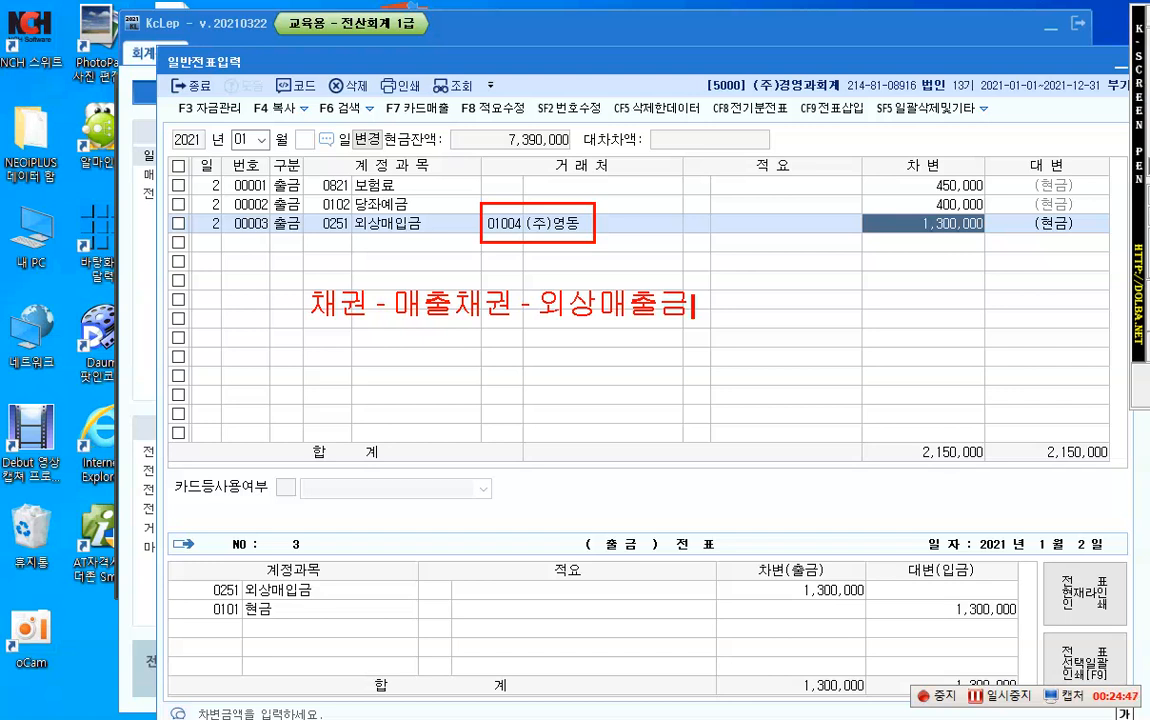
pyautogui.press('Return')
pyautogui.write('받을어')
pyautogui.write('음')
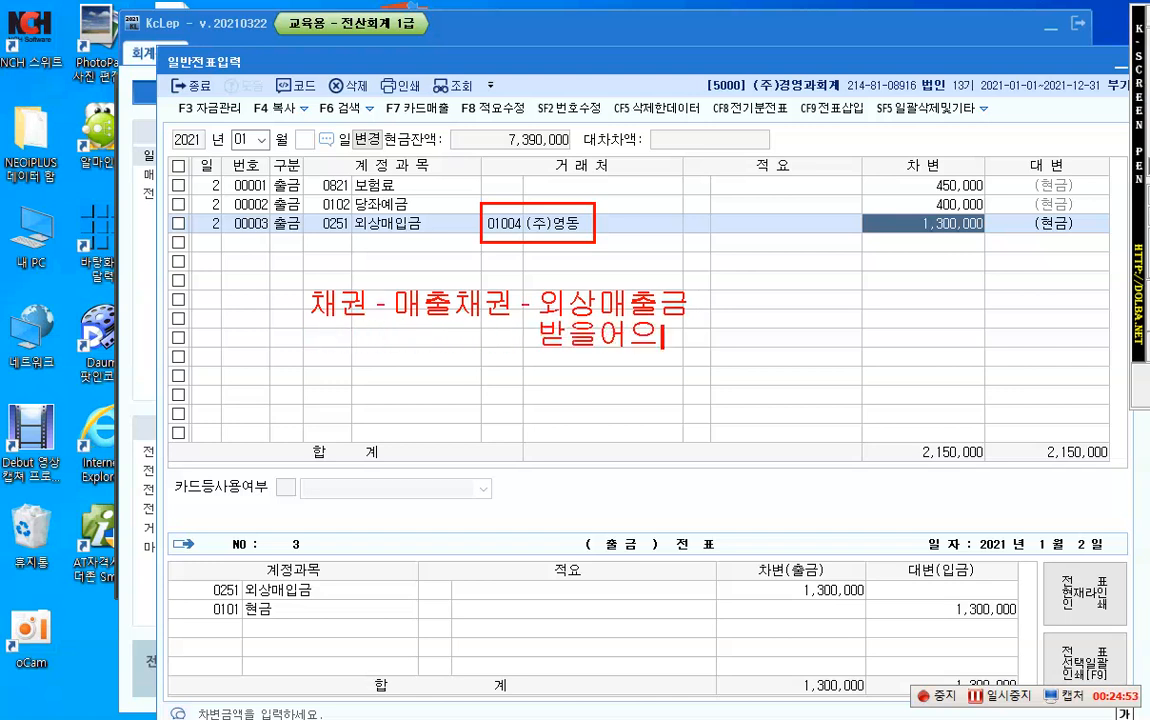
# Extend the 채권 note with "기타채권 - 미수금", and list "선급금" and "* 단기대여금" beneath 미수금.
pyautogui.press('Return')
pyautogui.press('Return')
pyautogui.write('기타채')
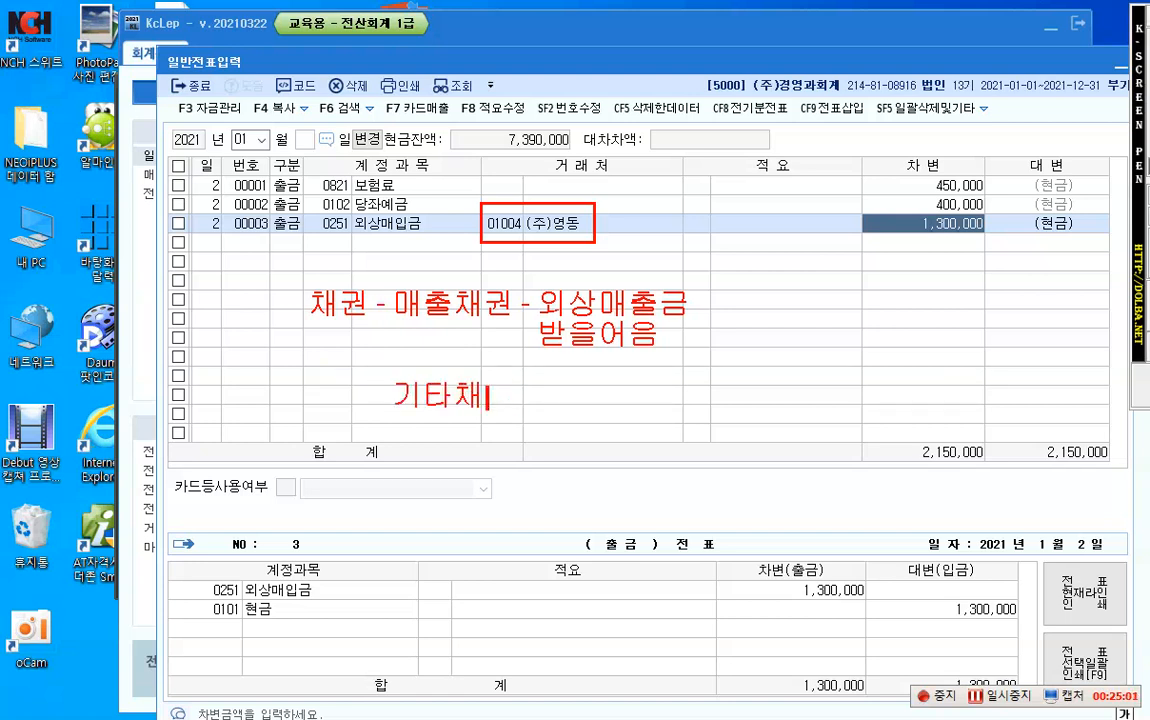
pyautogui.write('권 - ')
pyautogui.write('미수금')
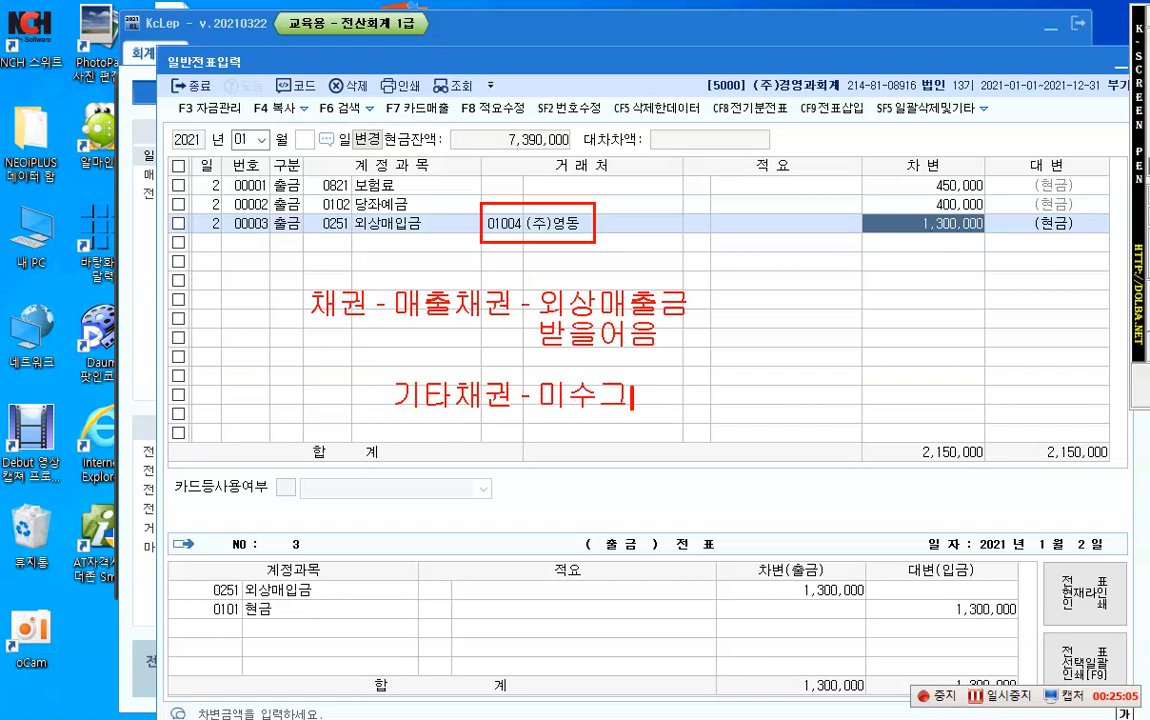
pyautogui.press('Return')
pyautogui.write('선급금')
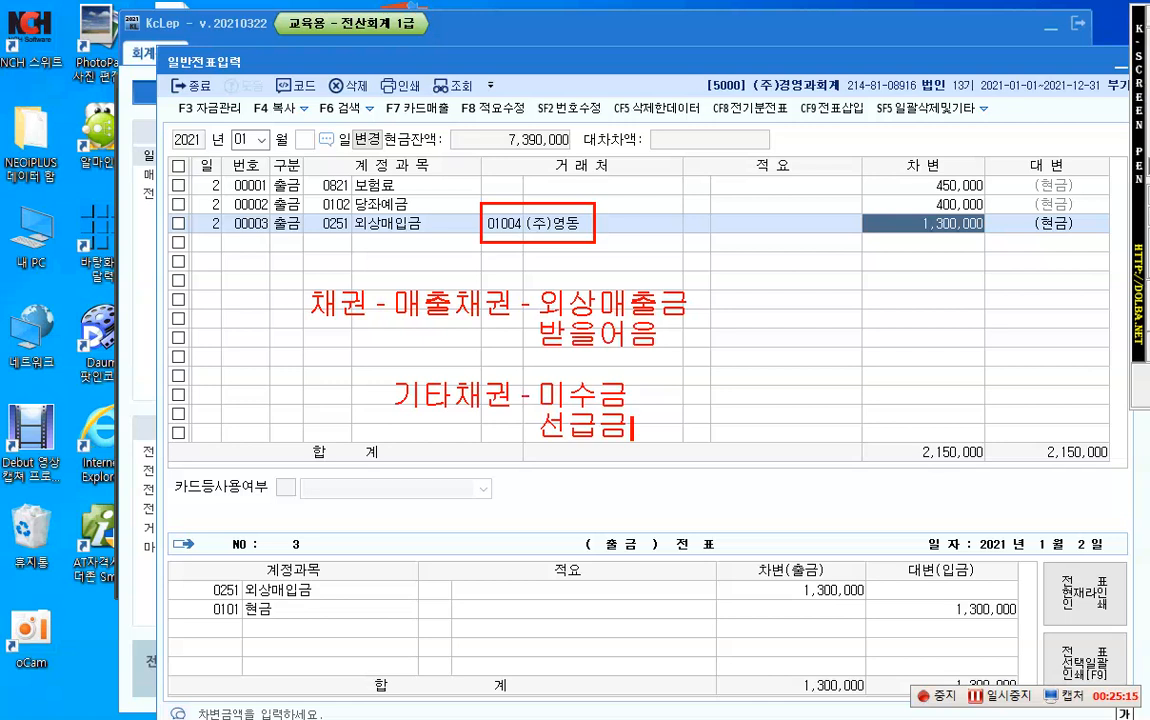
pyautogui.press('Return')
pyautogui.write('* 단기')
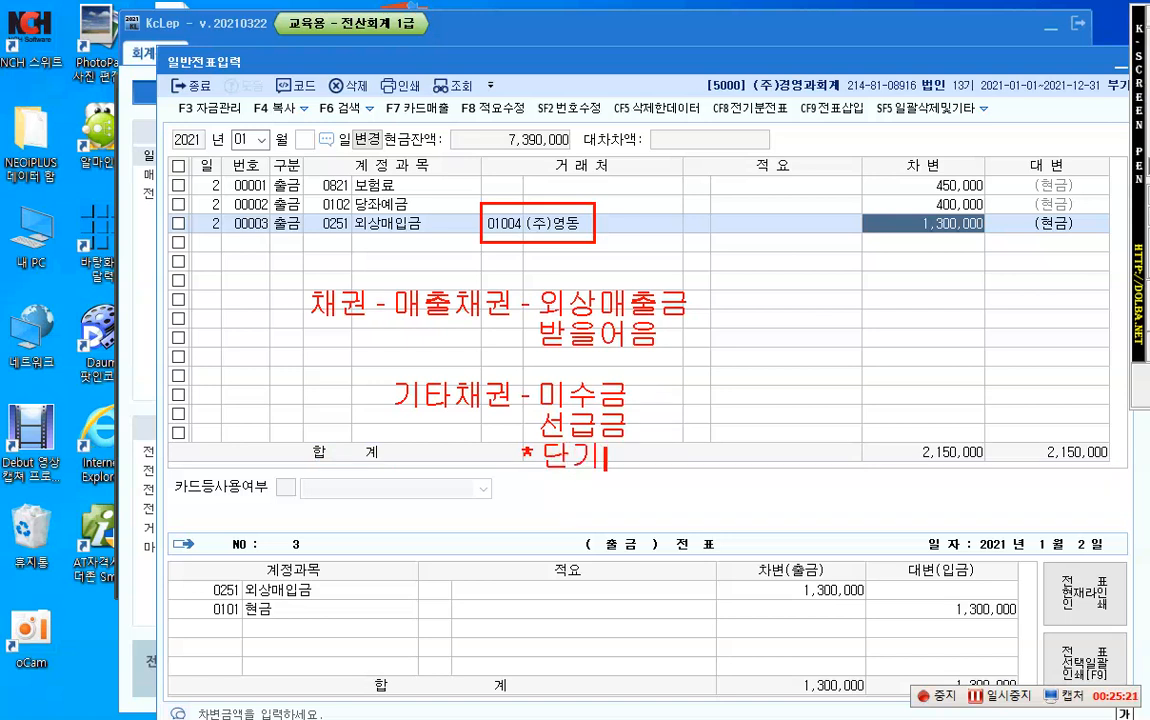
pyautogui.write('대여금')
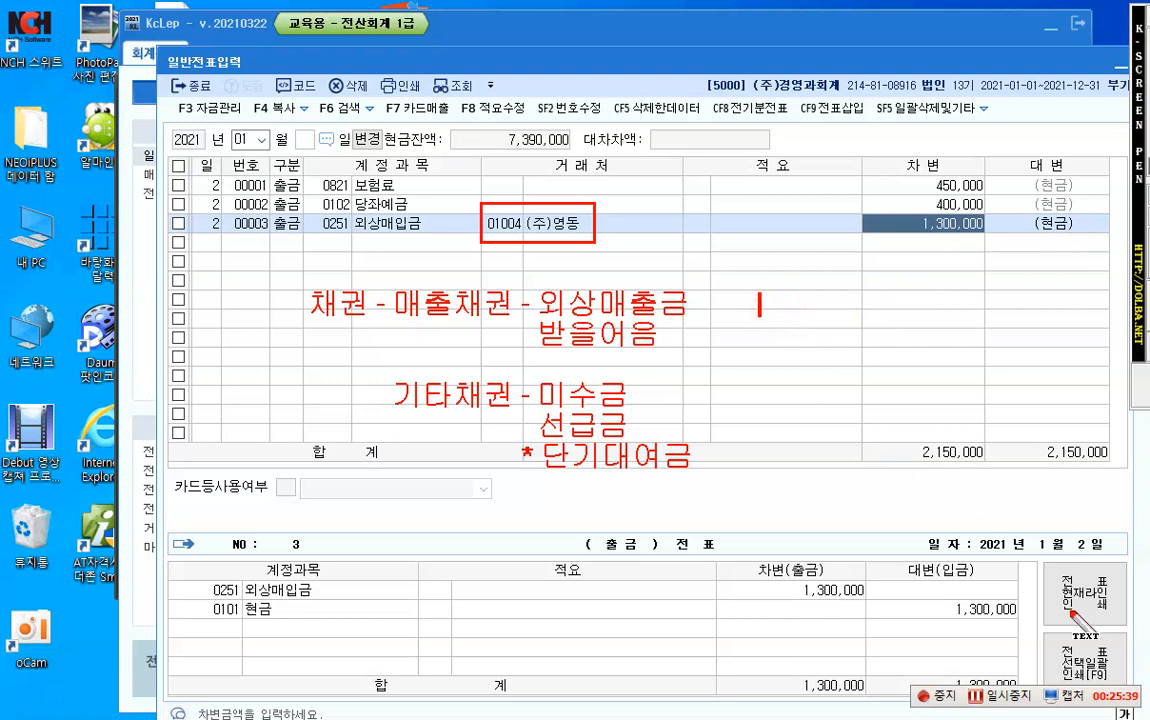
# Write a second note beside the 채권 note reading "채무 - 매입채무 - 외상매입금", with "지급어음" beneath 외상매입금.
pyautogui.write('채')
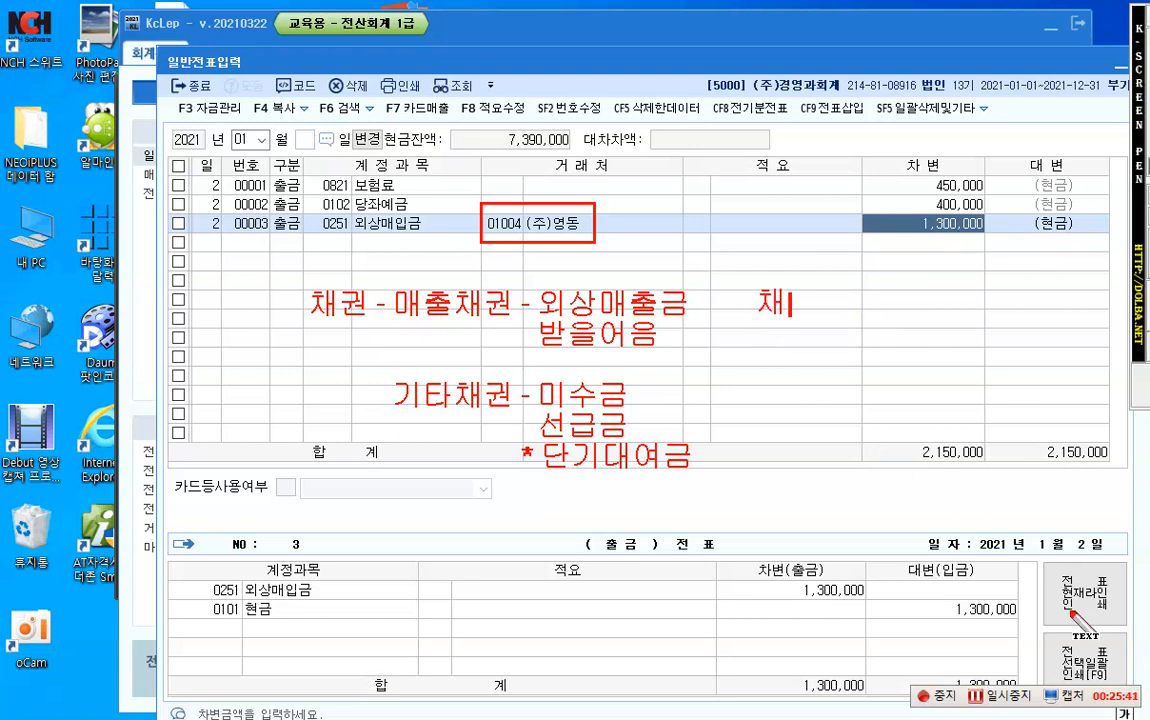
pyautogui.write('무 -')
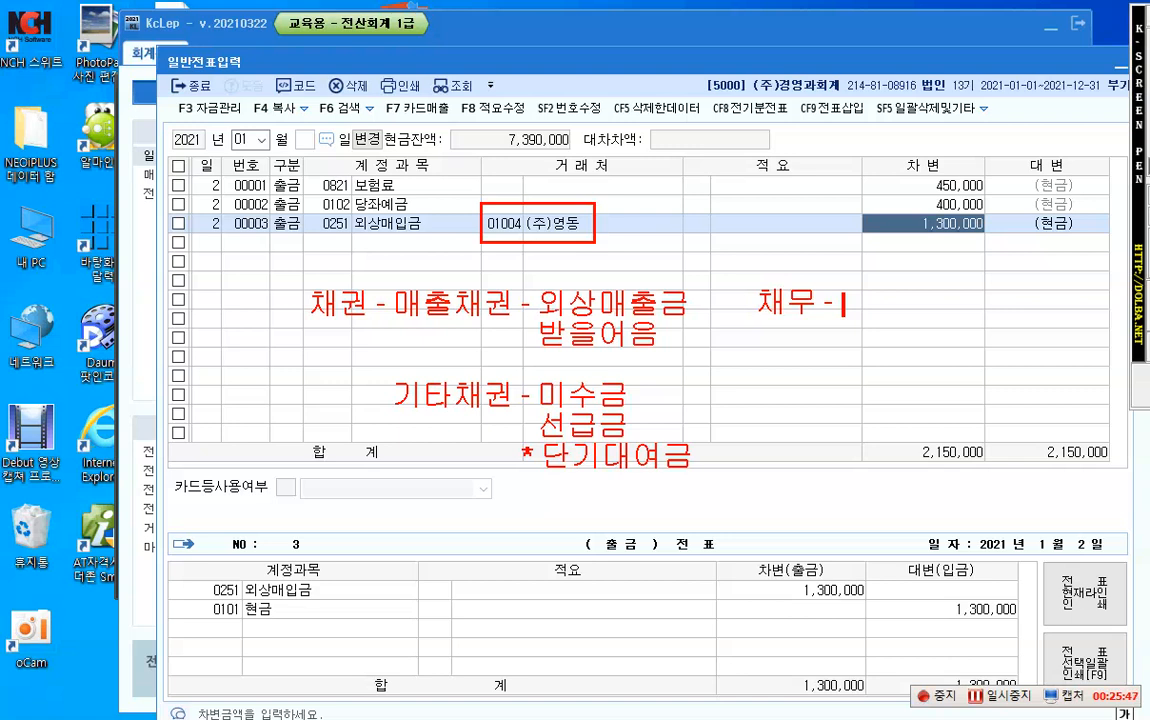
pyautogui.write(' 매입채')
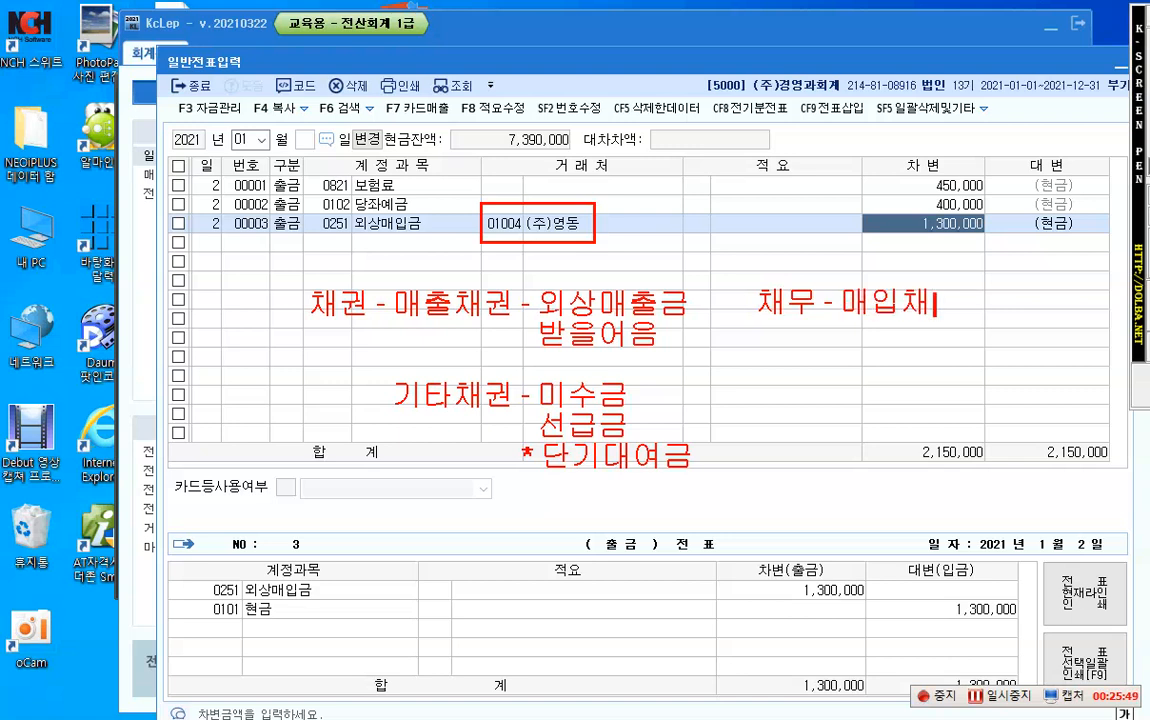
pyautogui.write('무 -')
pyautogui.write(' 외상')
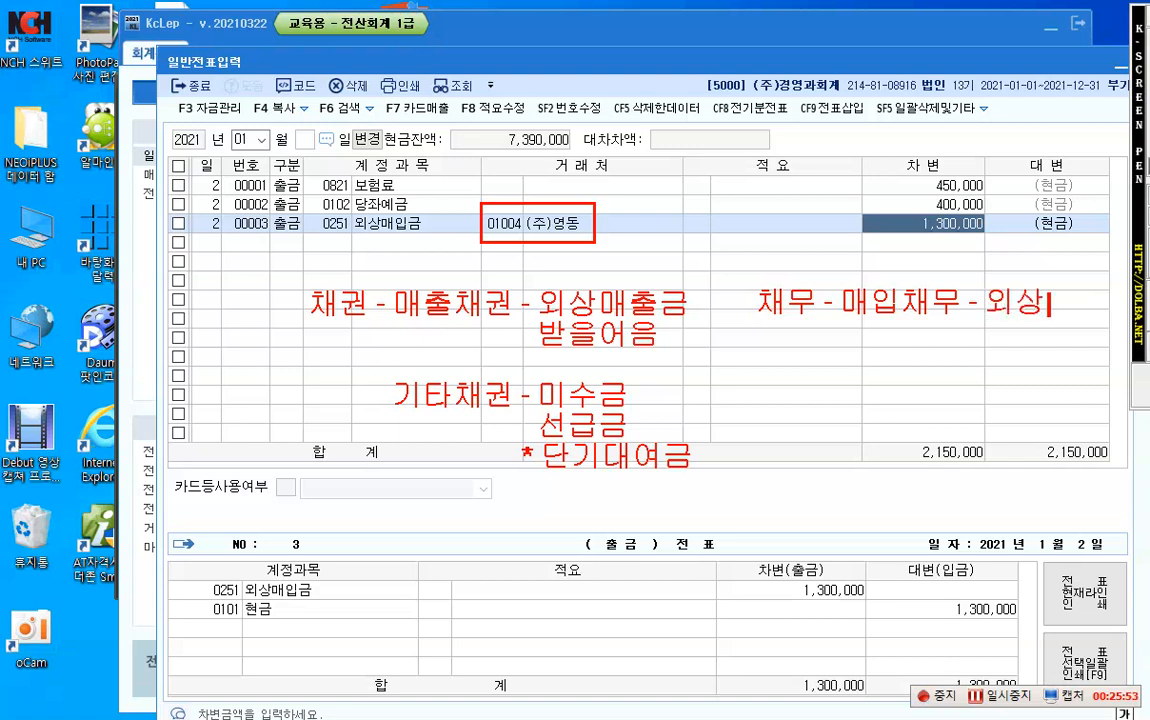
pyautogui.write('매입금')
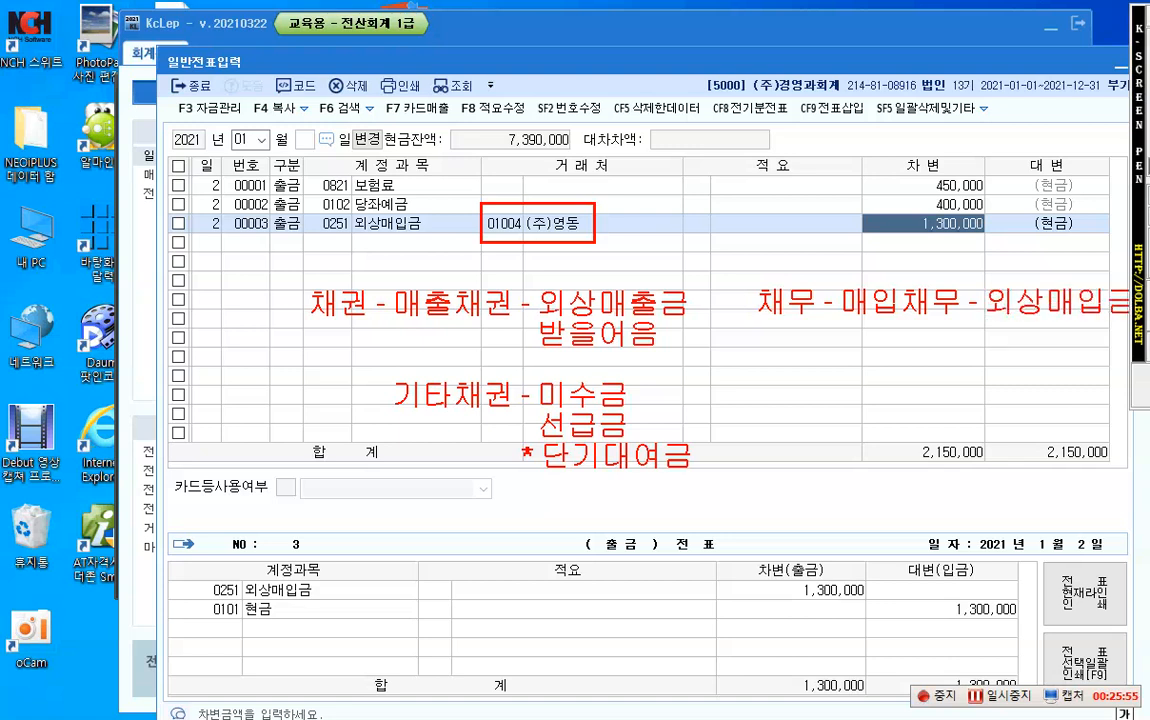
pyautogui.press('Return')
pyautogui.write('지급어음')
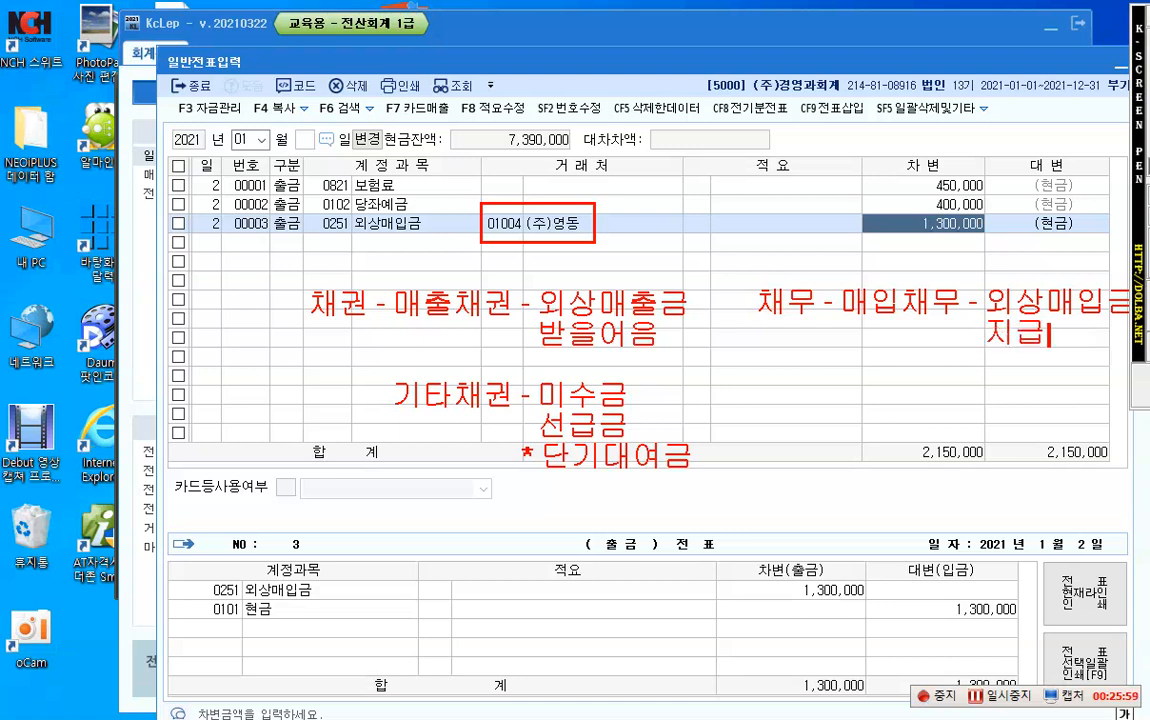
# Extend the 채무 note with "기타채무 - 미지급금", and list "선수금" and "* 단기차입금" beneath 미지급금.
pyautogui.press('Return')
pyautogui.press('Return')
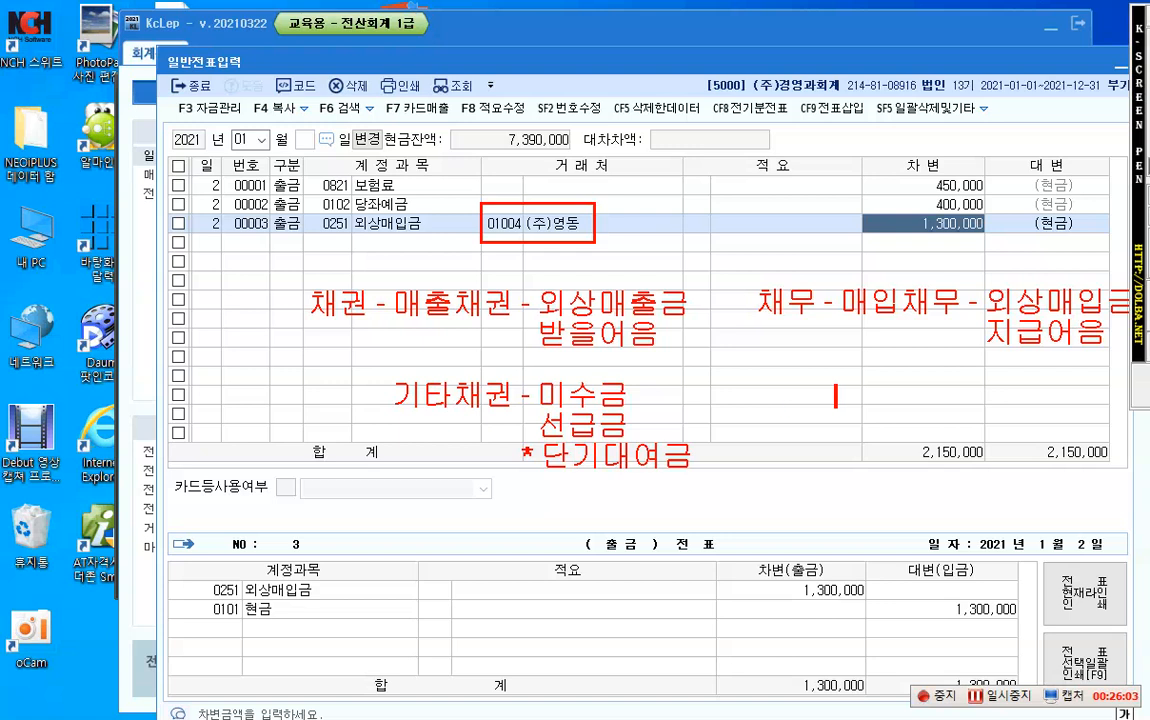
pyautogui.write('기타')
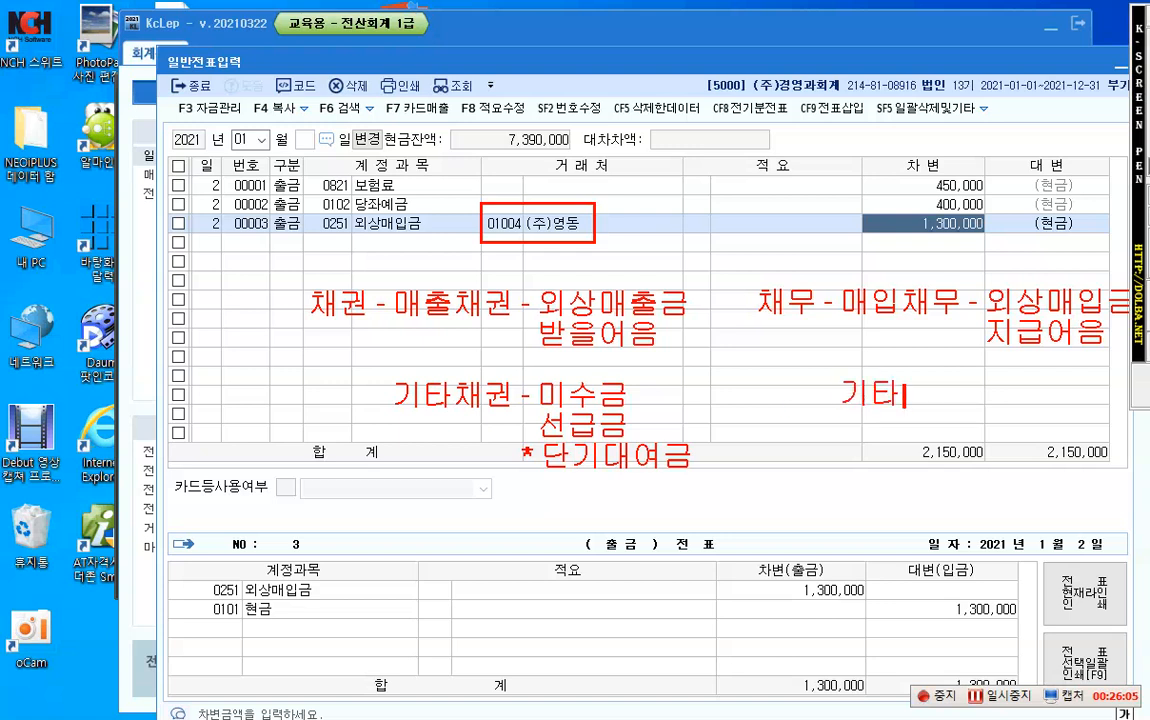
pyautogui.write('채무 -')
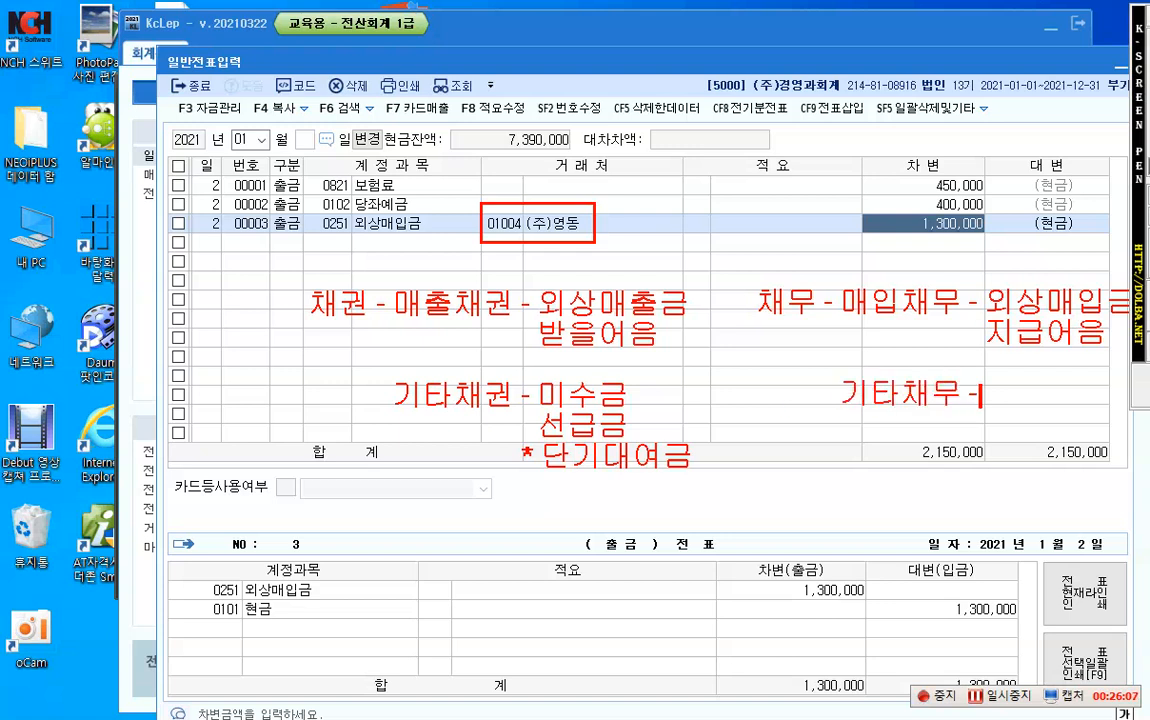
pyautogui.write(' 미지급금')
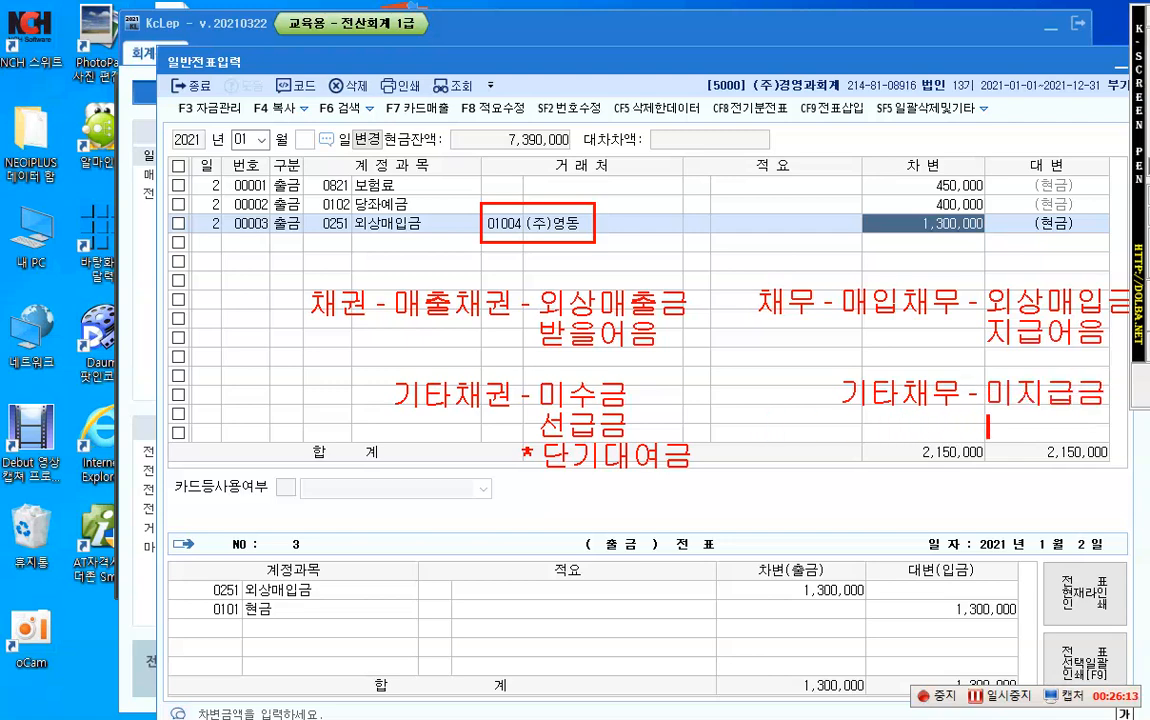
pyautogui.write('선수그ㅁ')
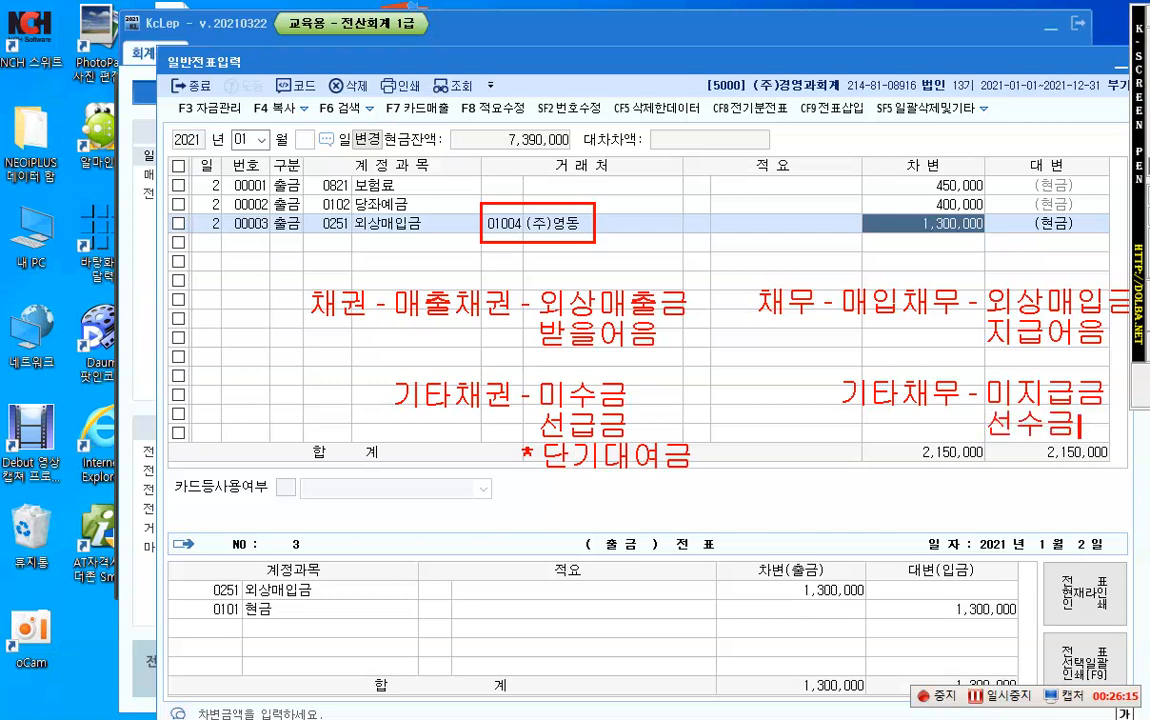
pyautogui.press('Return')
pyautogui.write('* 단')
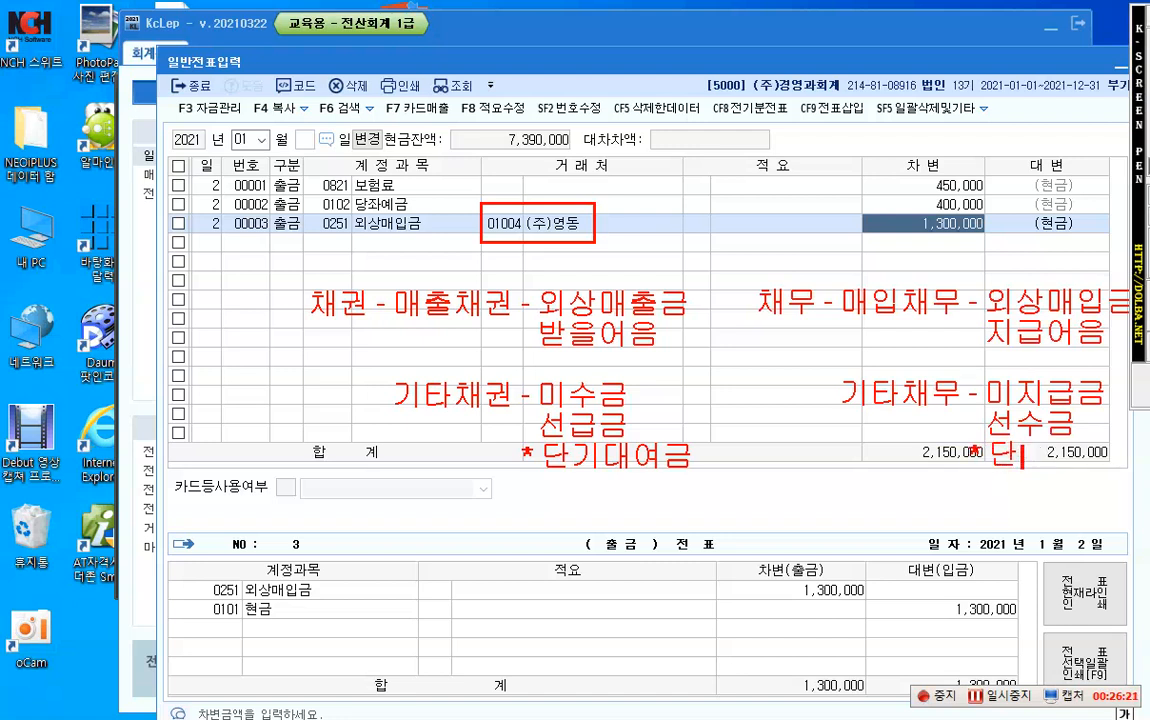
pyautogui.write('기차입금')
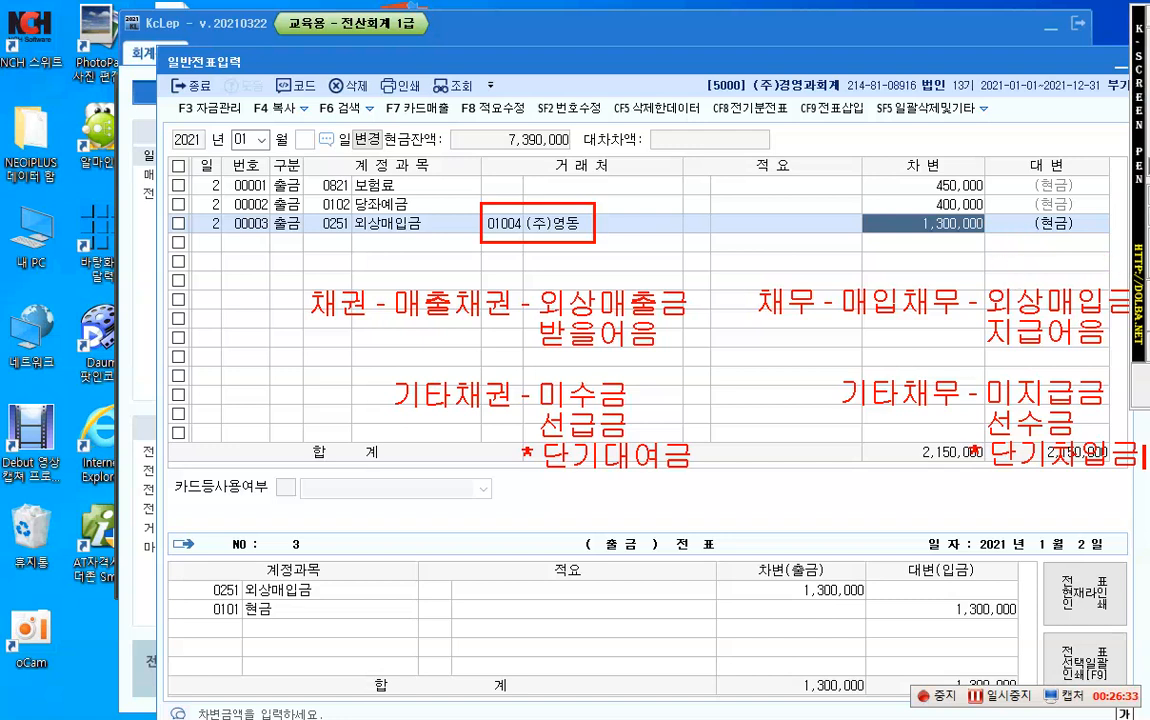
# Write the note "금융기관 - 당좌예금, 보통예금, 정기예금...." just above the slip preview.
pyautogui.click(760, 488)
pyautogui.click(319, 524)
pyautogui.write('금융')
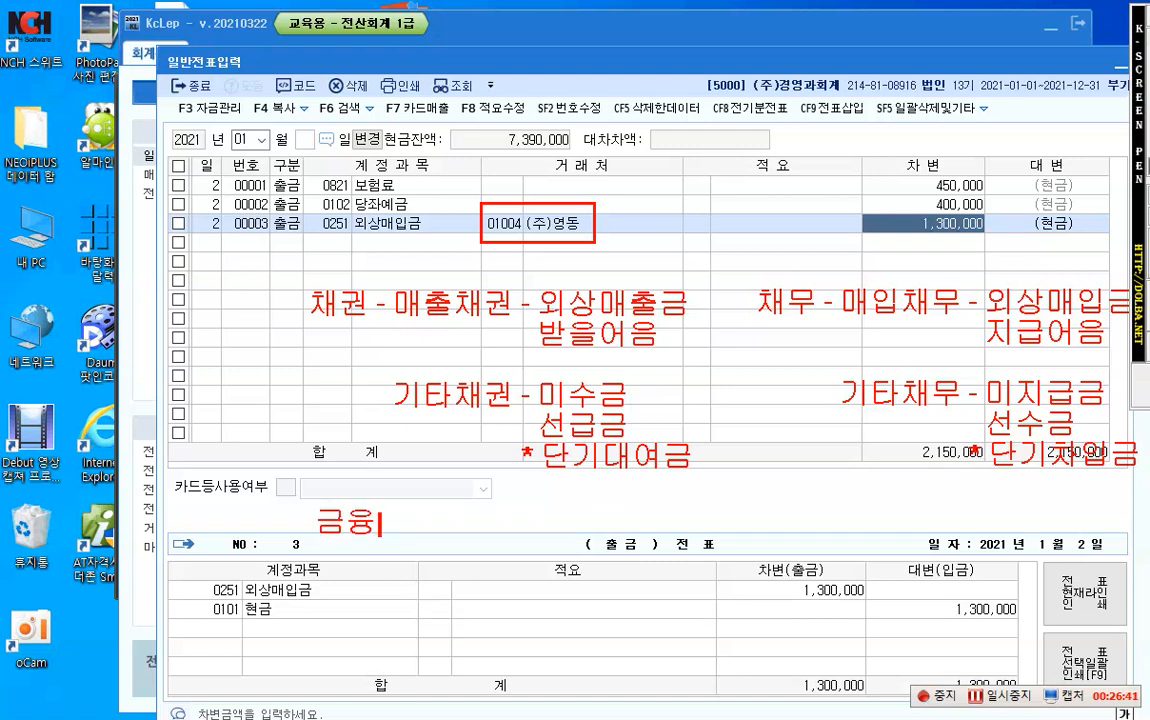
pyautogui.write('ㄱ기관 -')
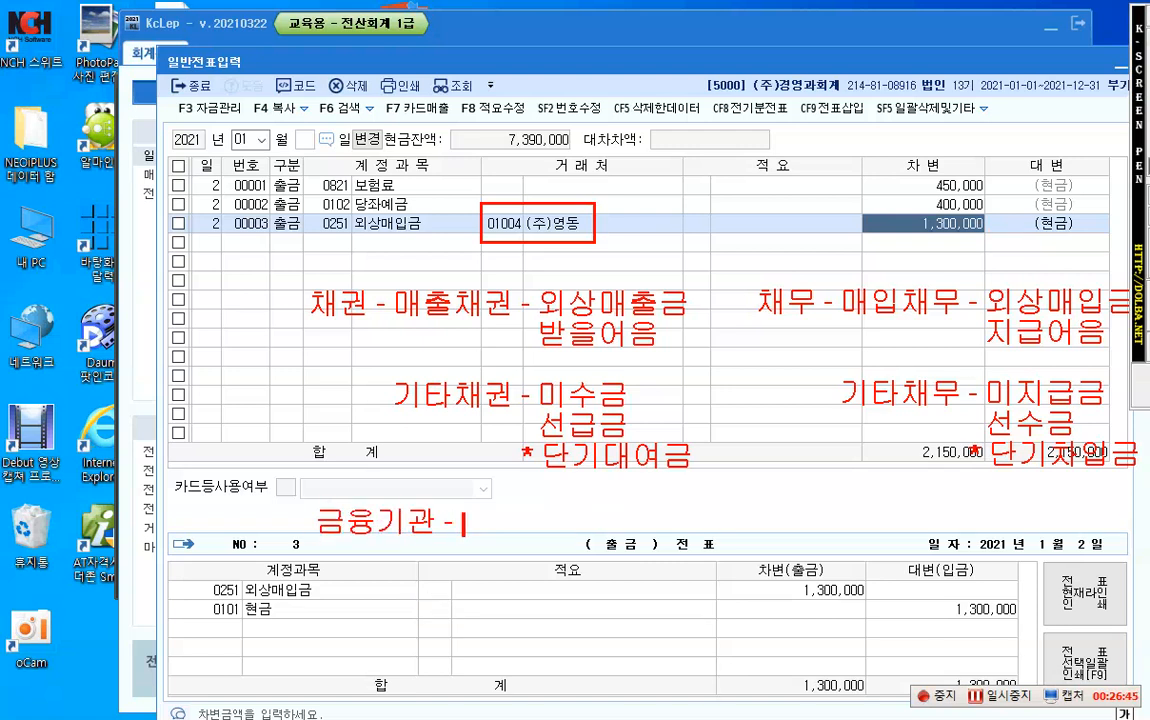
pyautogui.write(' 당좌예금, 보토')
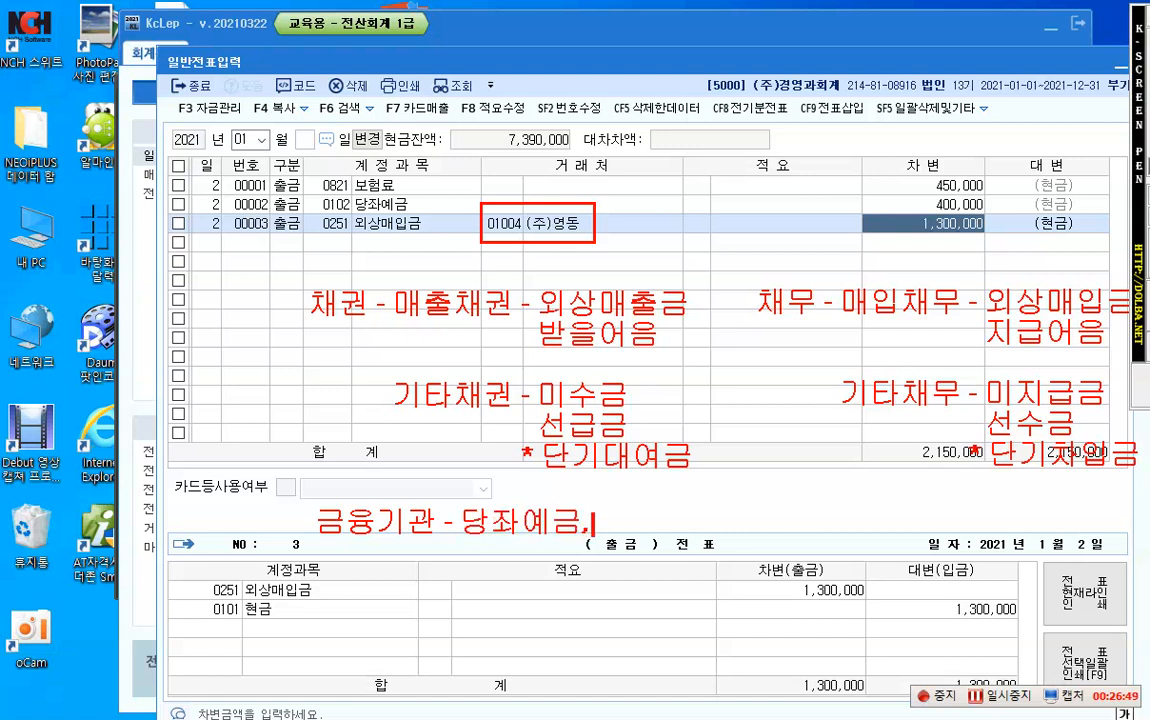
pyautogui.write('ㅖ금, 정ㄱ')
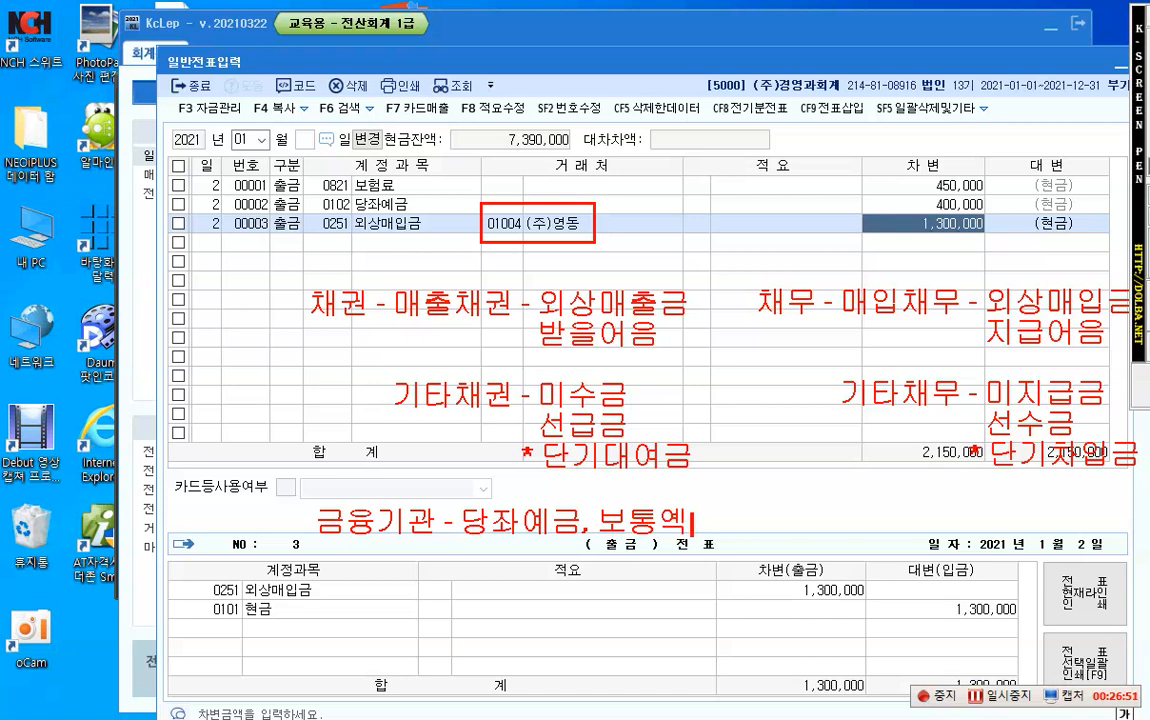
pyautogui.write('ㅣㅇ')
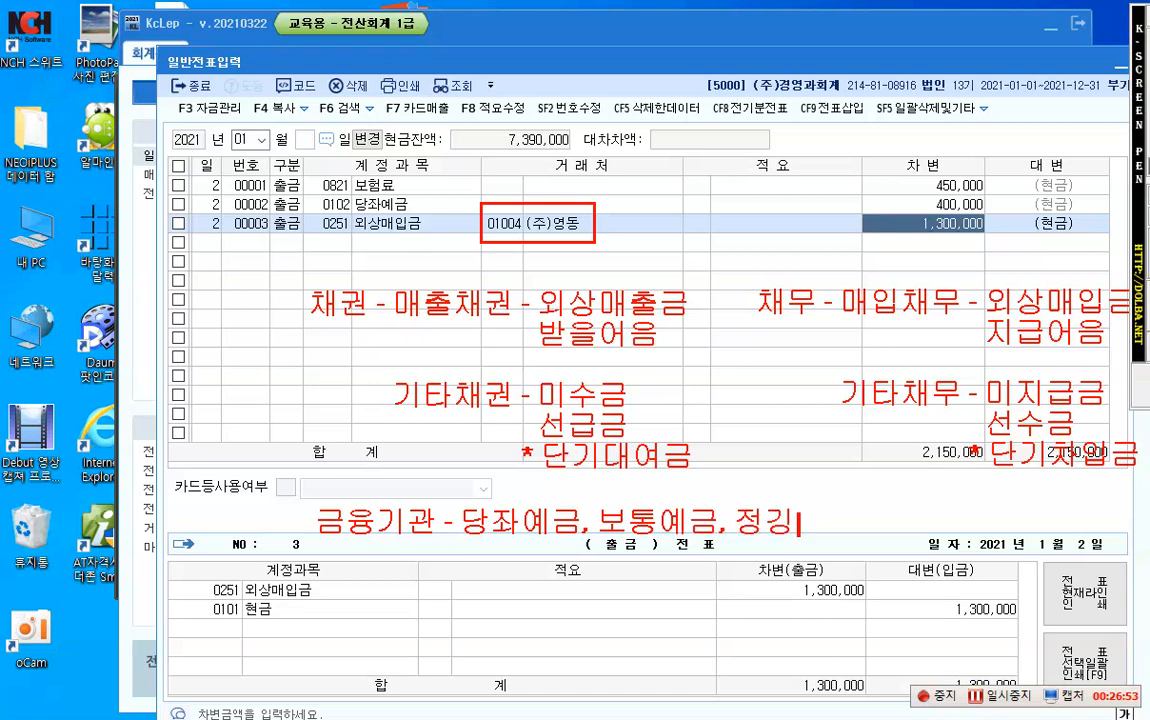
pyautogui.write('ㅖ금....')
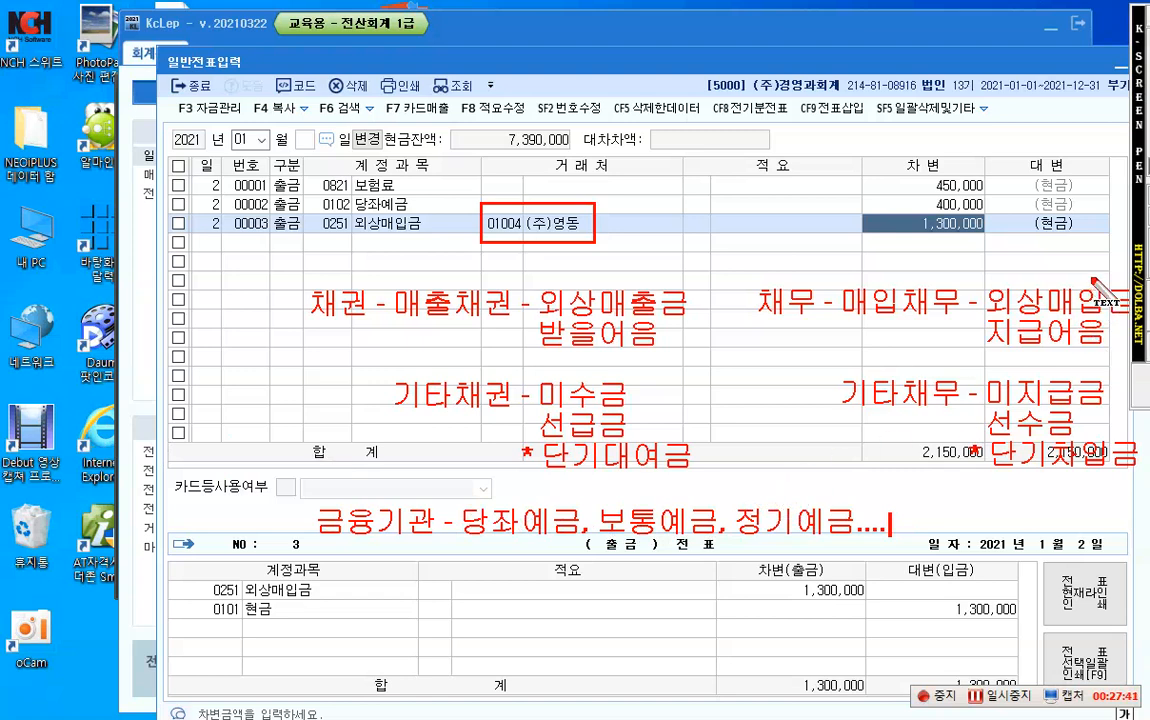
# Add the note "가지급금 -> 출장" beneath the 금융기관 line, followed by "가수금" on the same line.
pyautogui.press('Return')
pyautogui.press('Return')
pyautogui.write('가지급금')
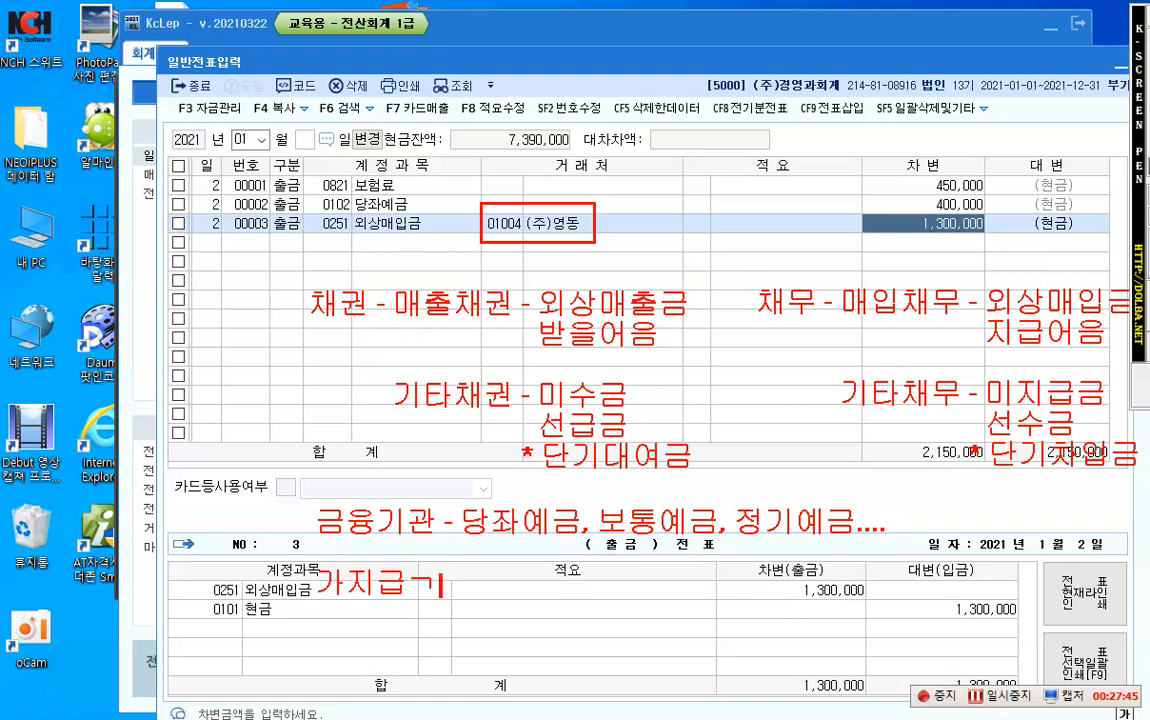
pyautogui.press('Return')
pyautogui.write('-> ')
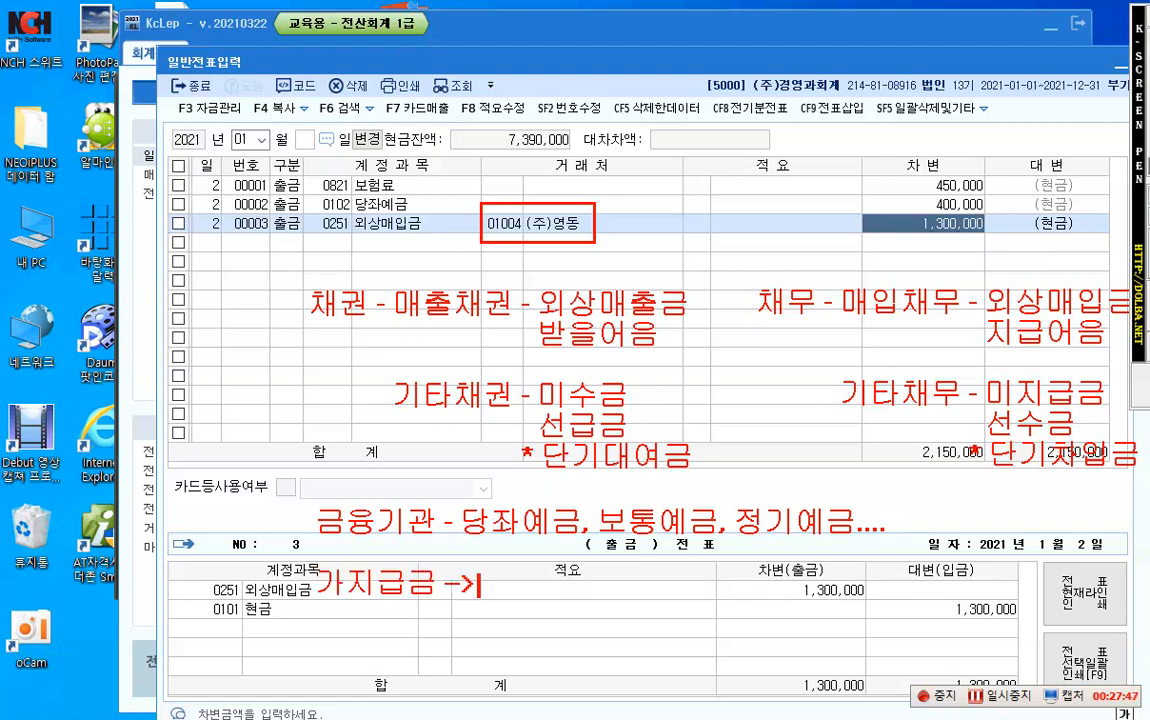
pyautogui.write('출장')
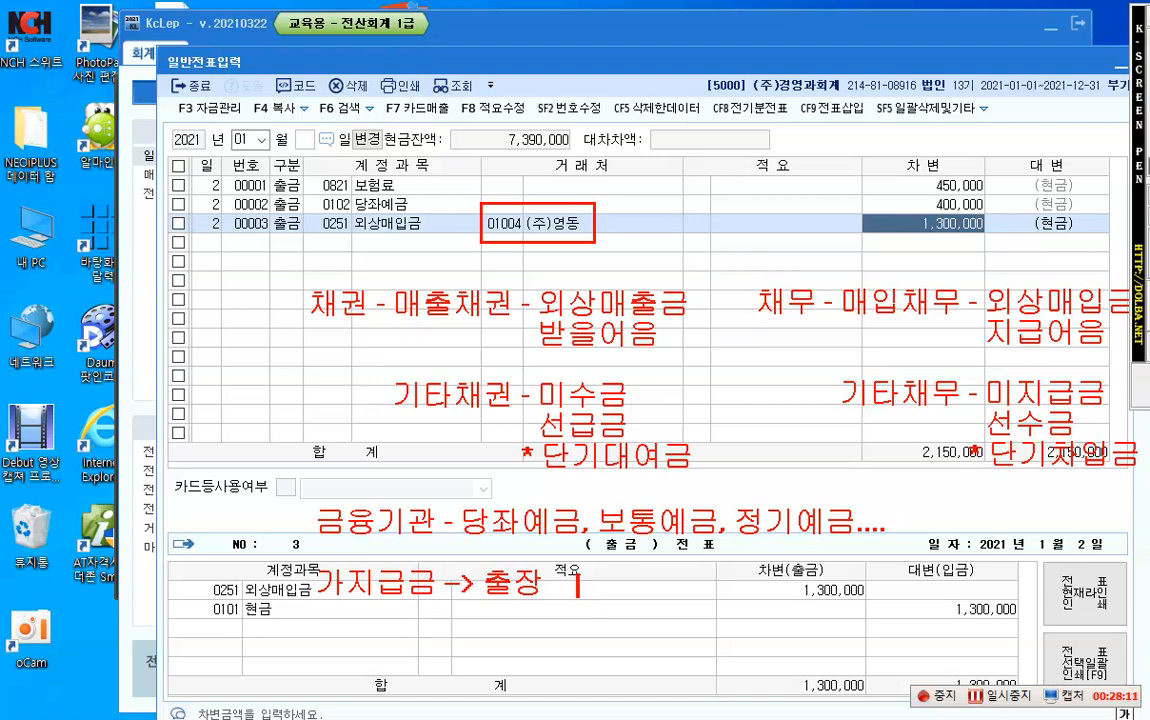
pyautogui.write('가수금')
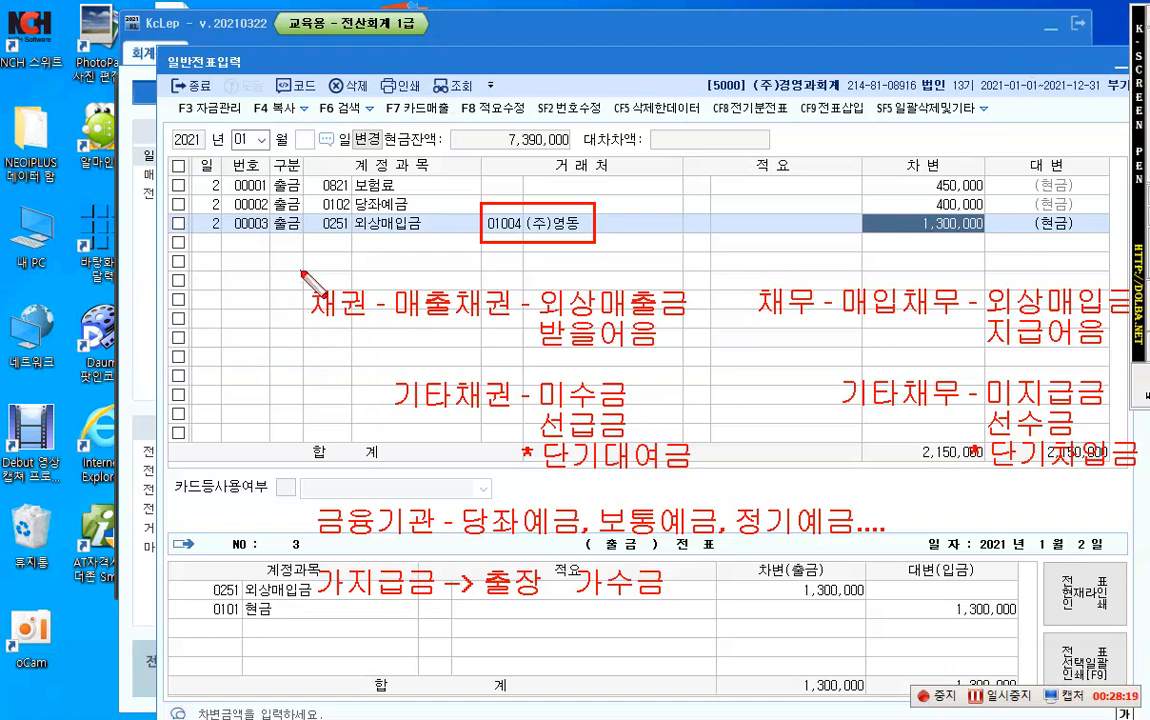
# Frame the words 채권 and 채무 in the notes with red rectangles.
pyautogui.moveTo(302, 271); pyautogui.dragTo(373, 330)
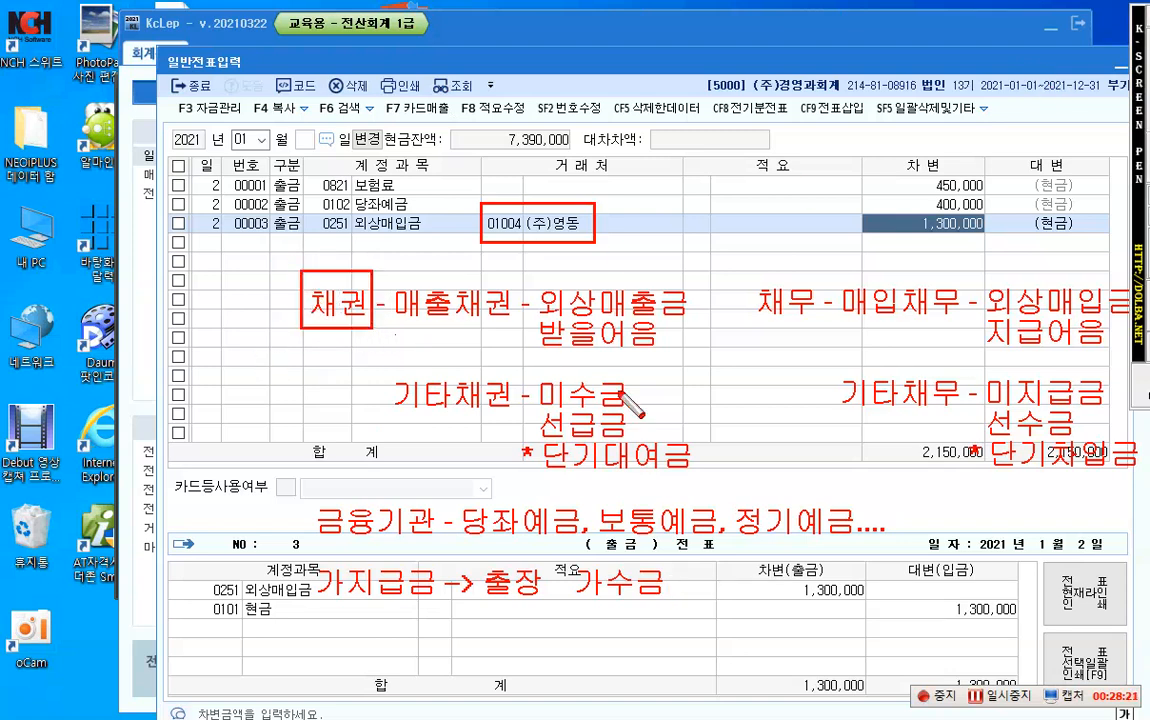
pyautogui.moveTo(740, 276); pyautogui.dragTo(823, 330)
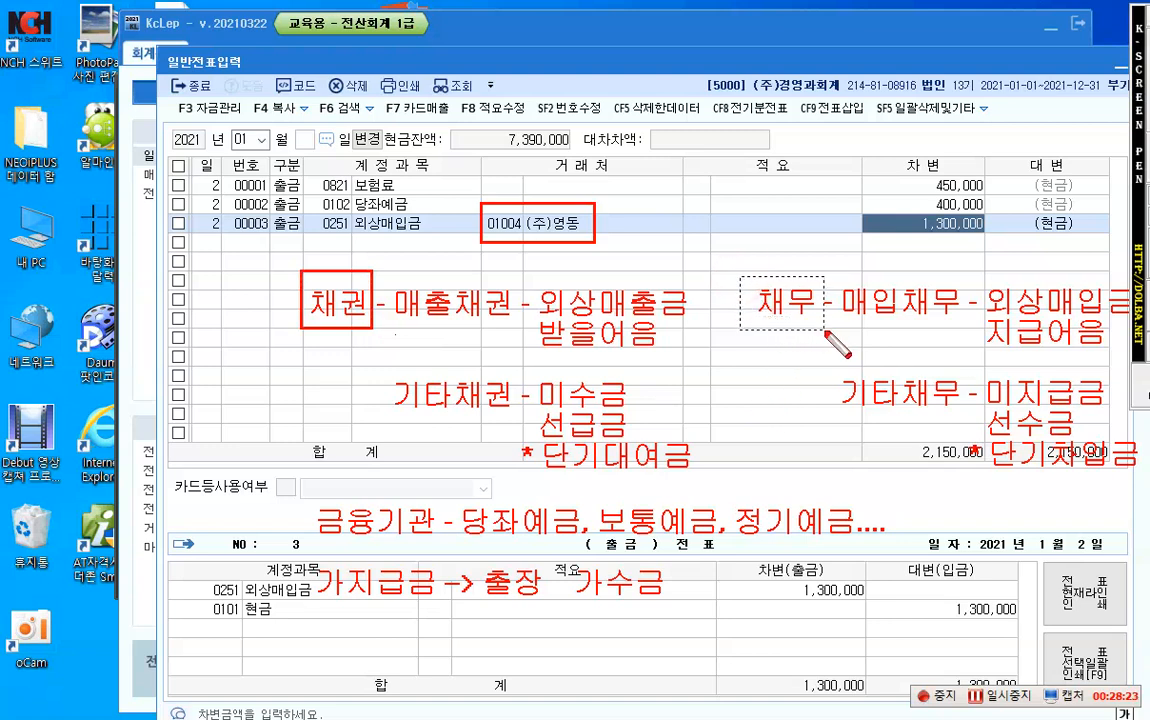
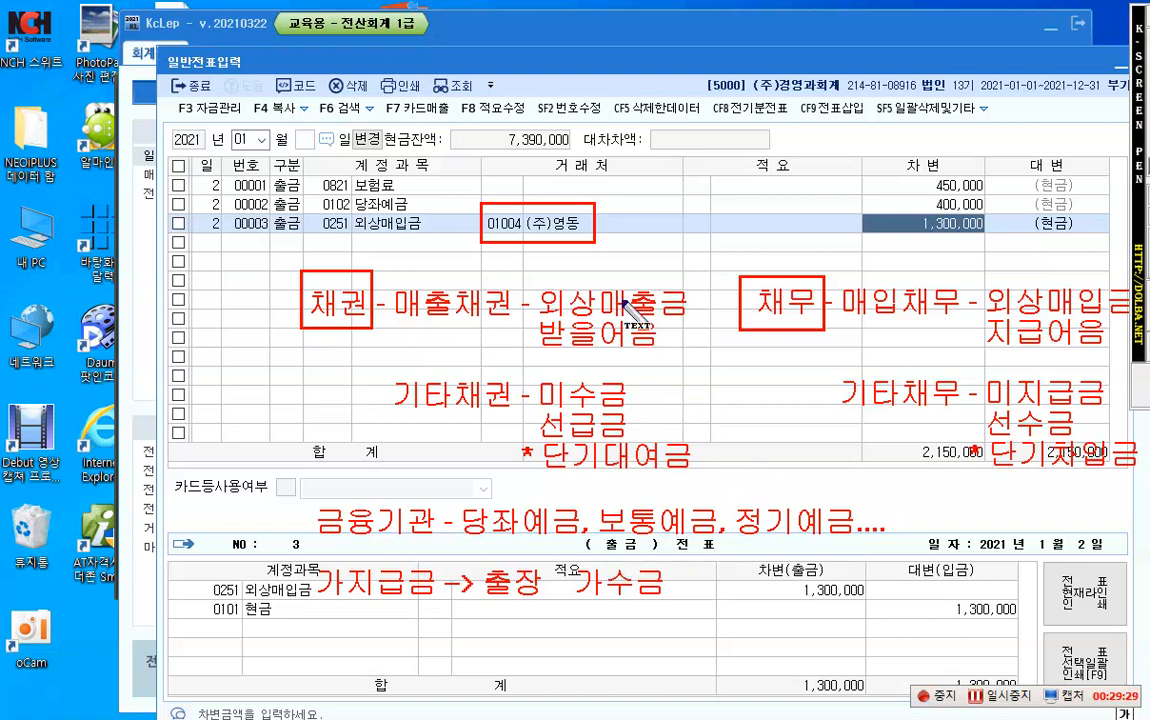
# Write the blue note "수익. 비용" above the 채권 and 채무 notes, and finally clear all annotations from the screen.
pyautogui.click(695, 203)
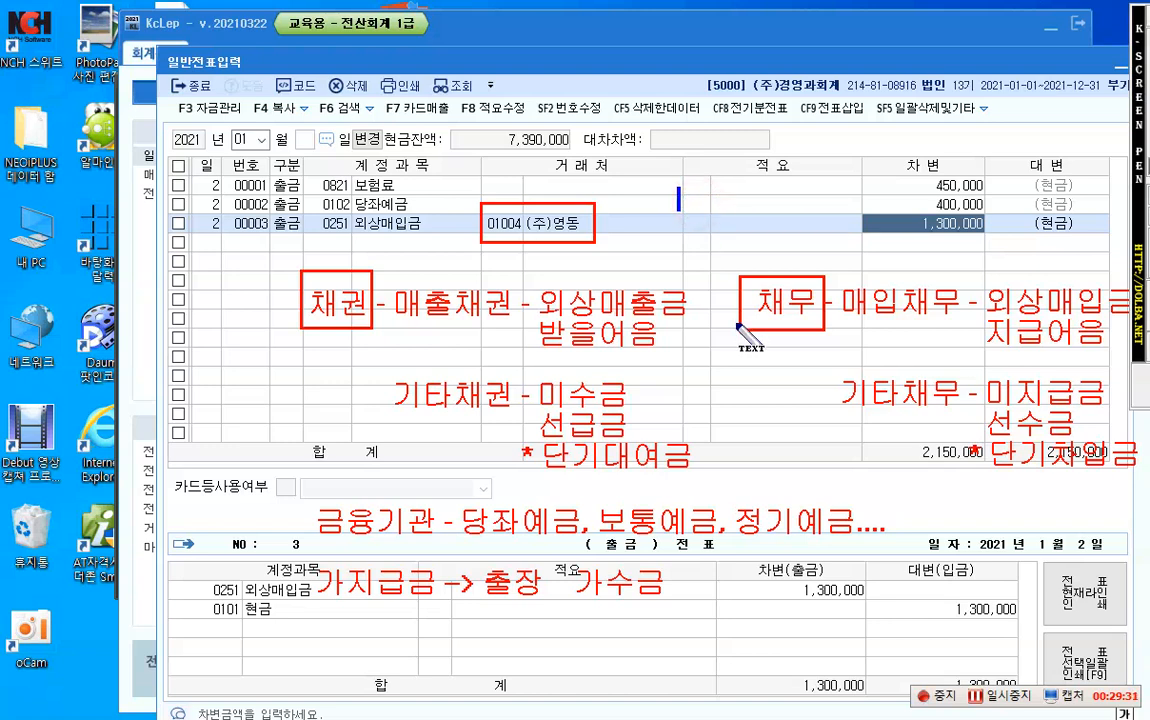
pyautogui.write('수익')
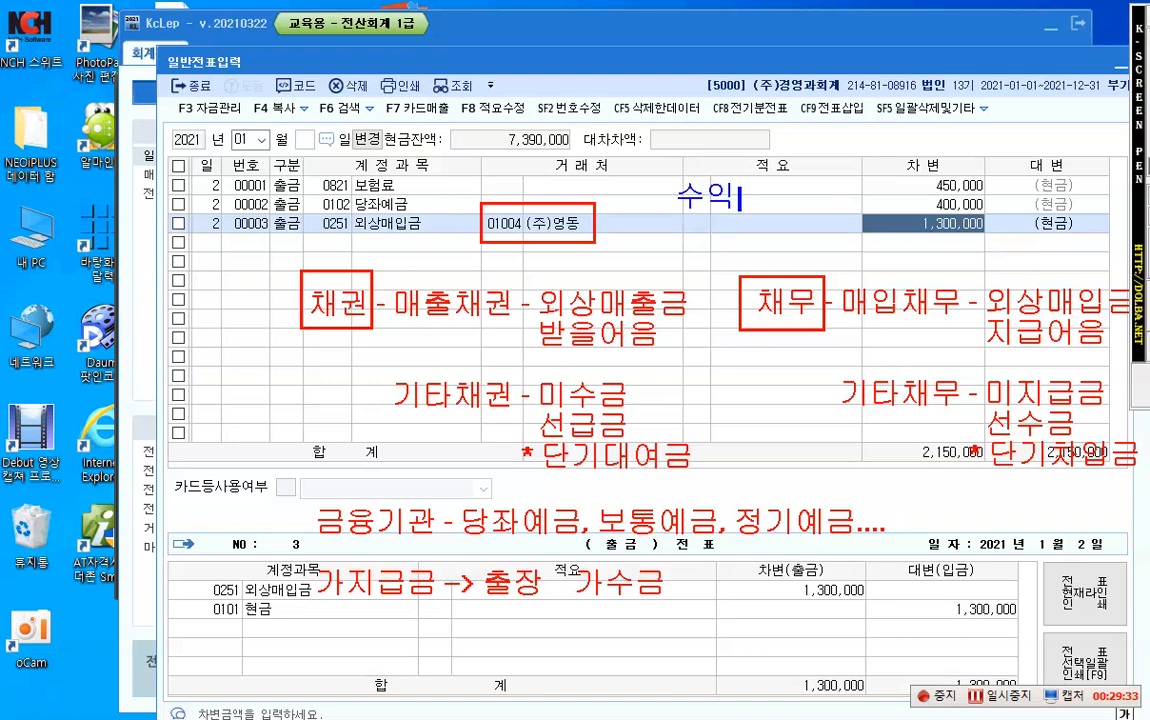
pyautogui.write('. 비용')
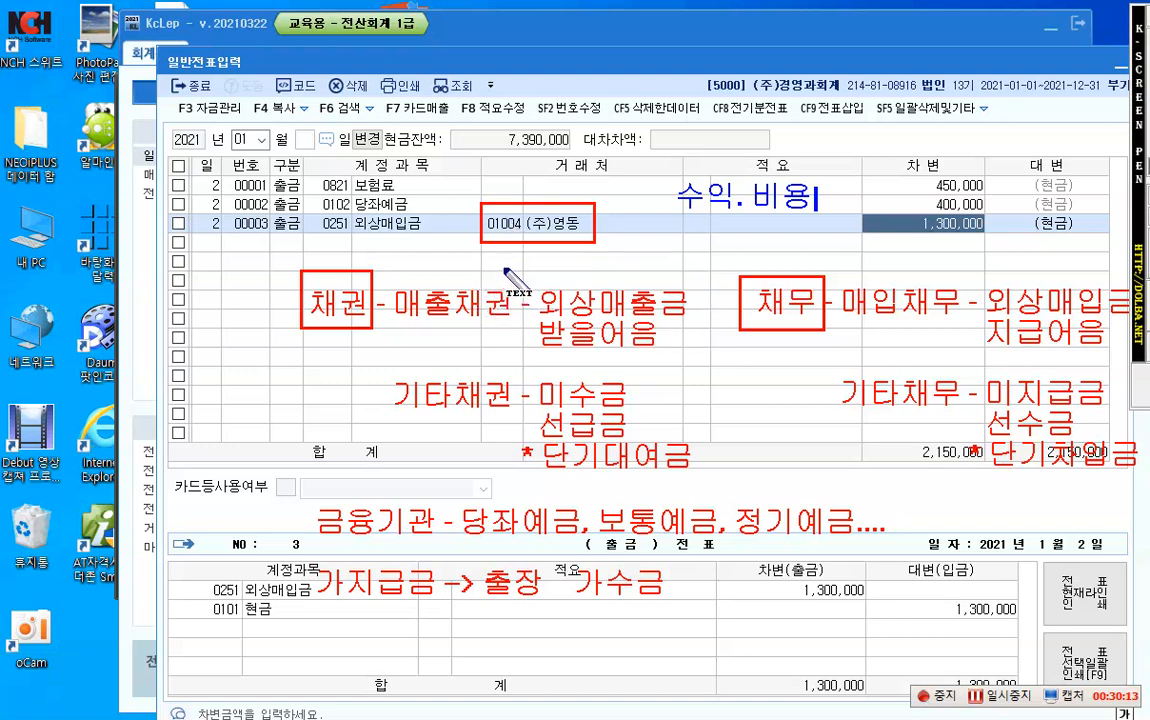
pyautogui.press('Escape')
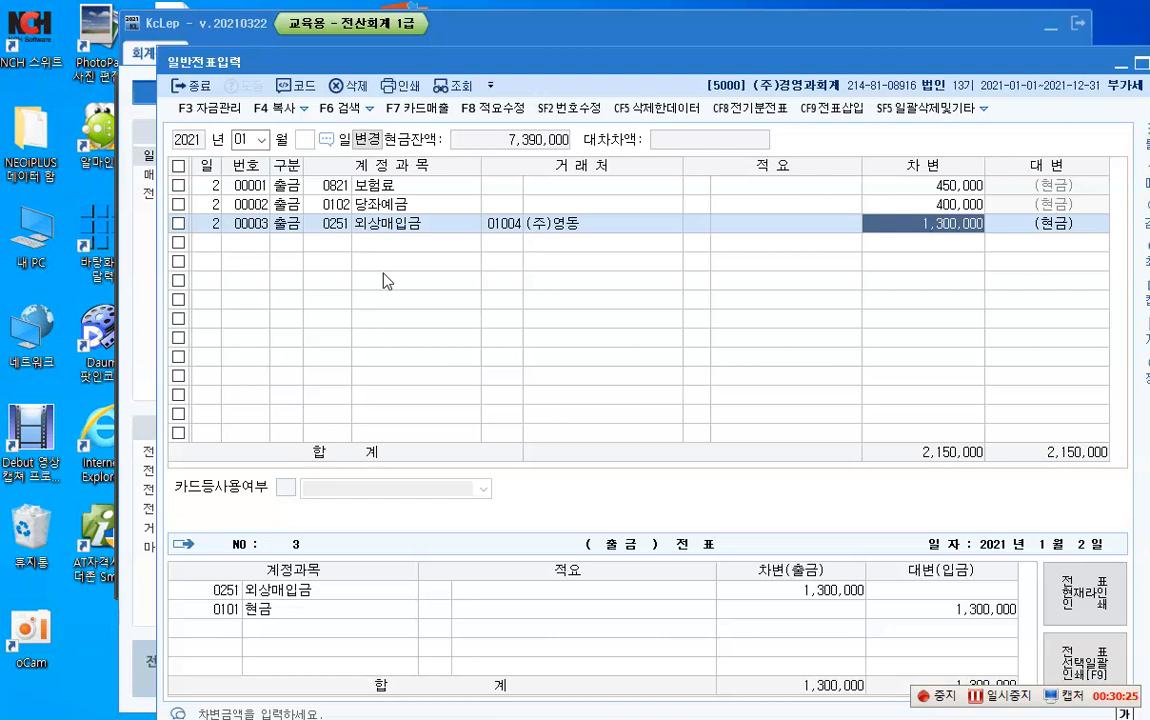
# Start a new 출금 voucher line for day 2 with the account 0114 단기대여금.
pyautogui.click(211, 243)
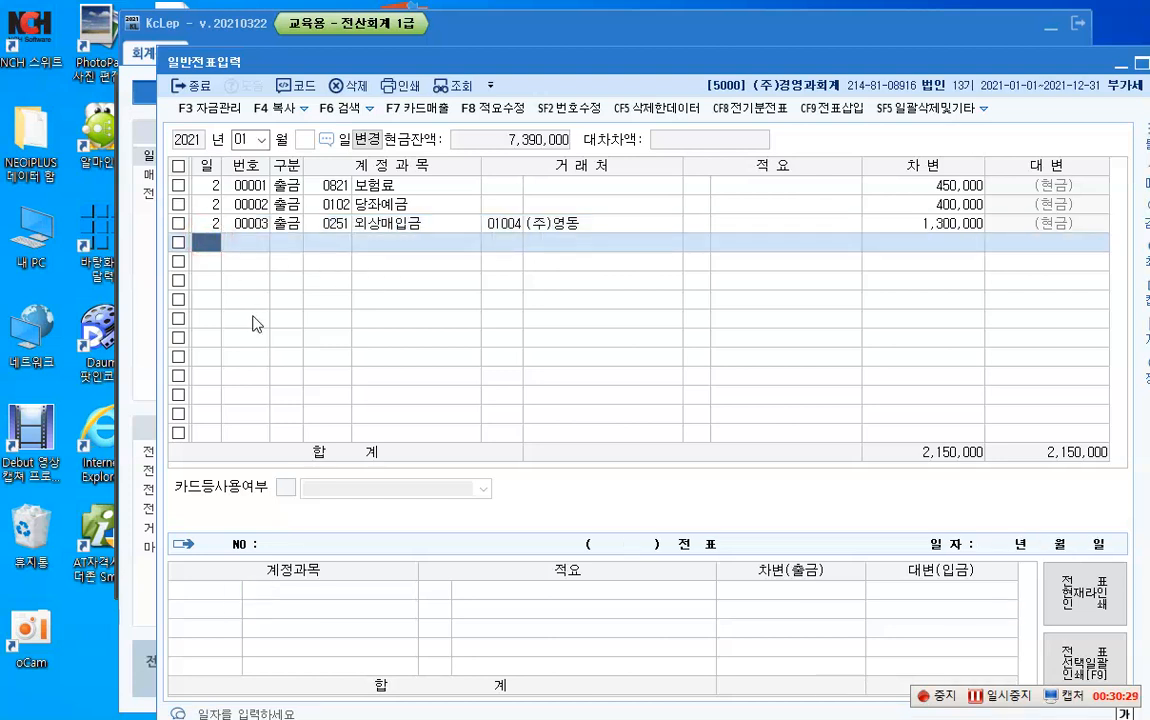
pyautogui.write('2')
pyautogui.press('Return')
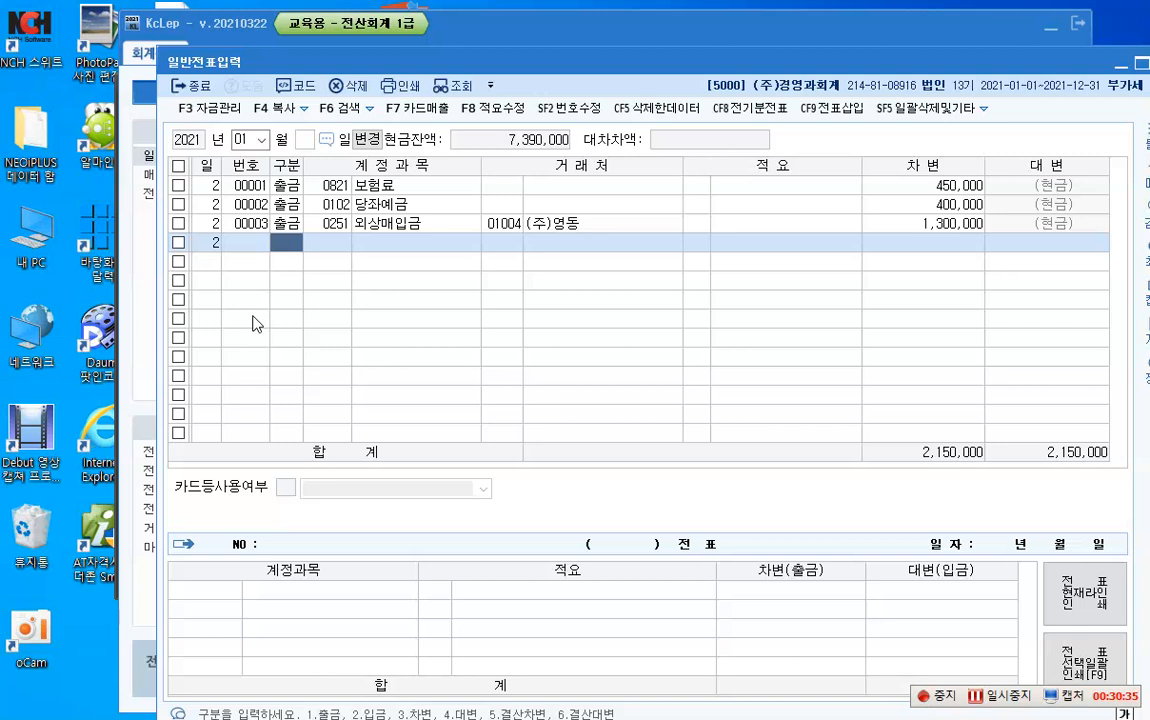
pyautogui.write('1')
pyautogui.press('Return')
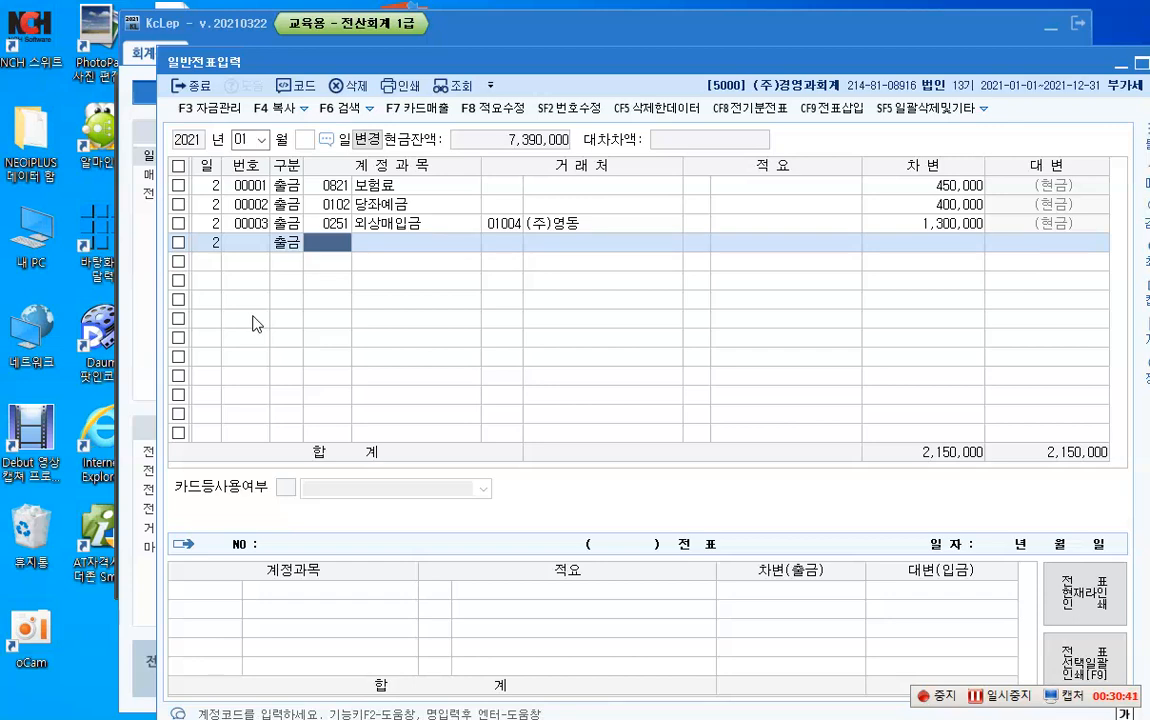
pyautogui.write('단기대')
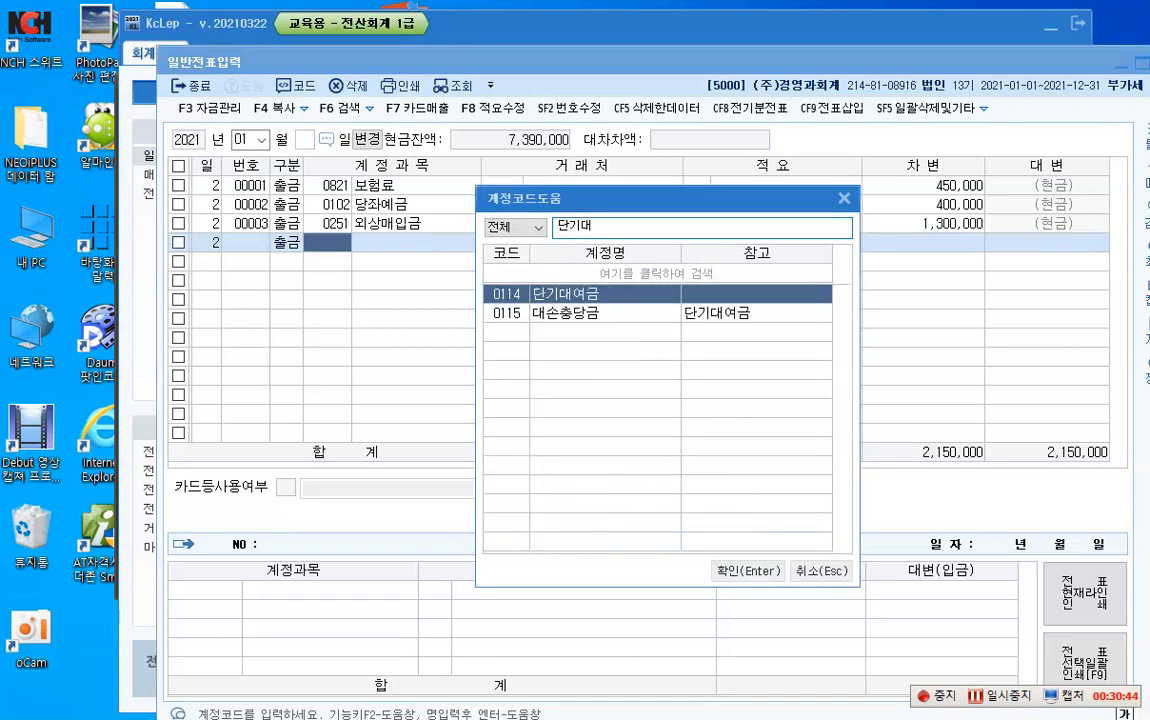
pyautogui.press('Return')
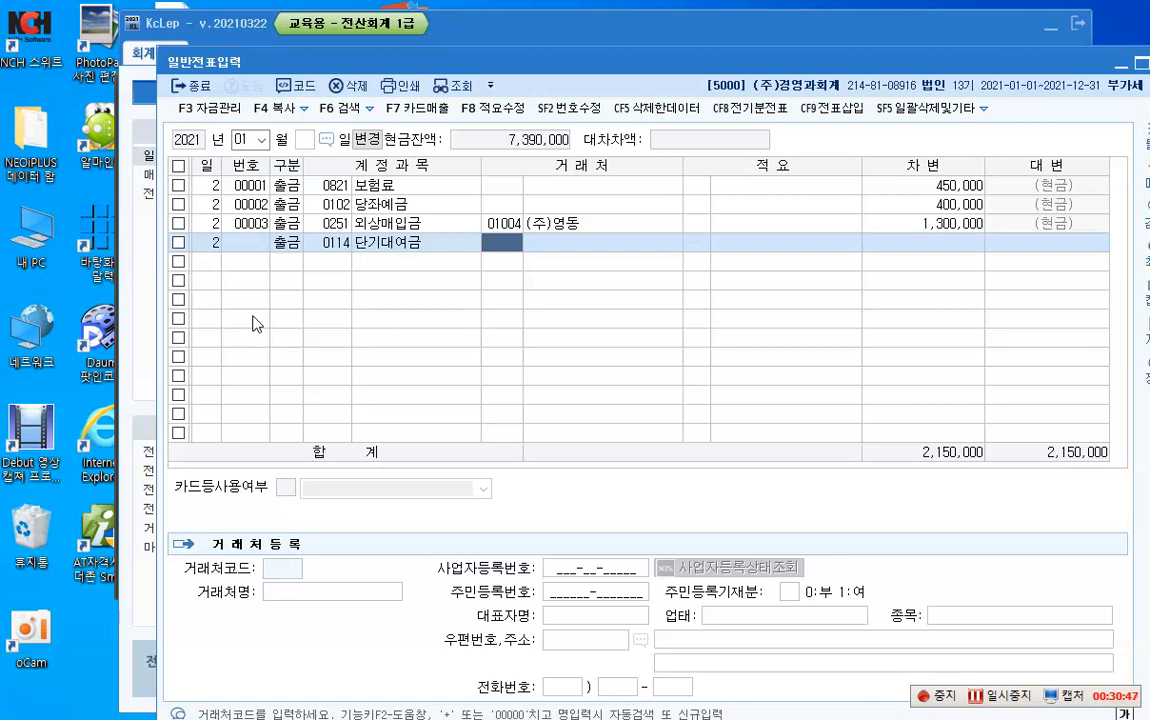
# Choose 충무상사 as the 단기대여금 line's 거래처, leave 적요 blank and enter 1,500,000 in 차변.
pyautogui.press('F2')
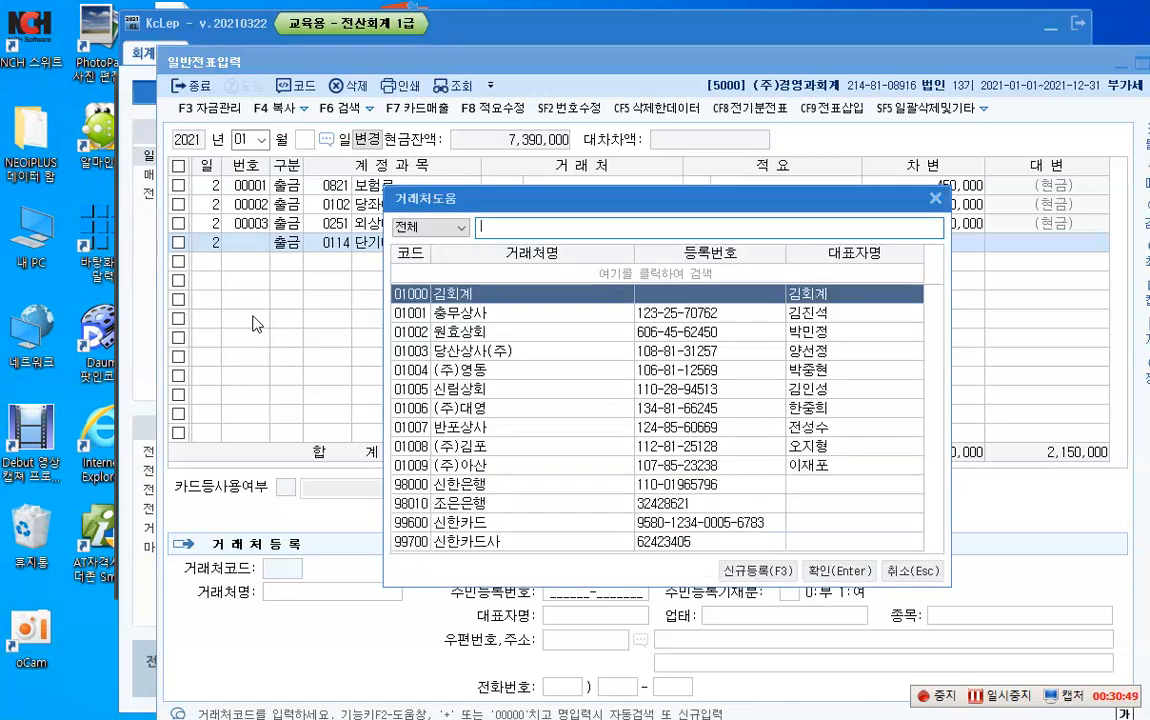
pyautogui.press('Down')
pyautogui.press('Return')
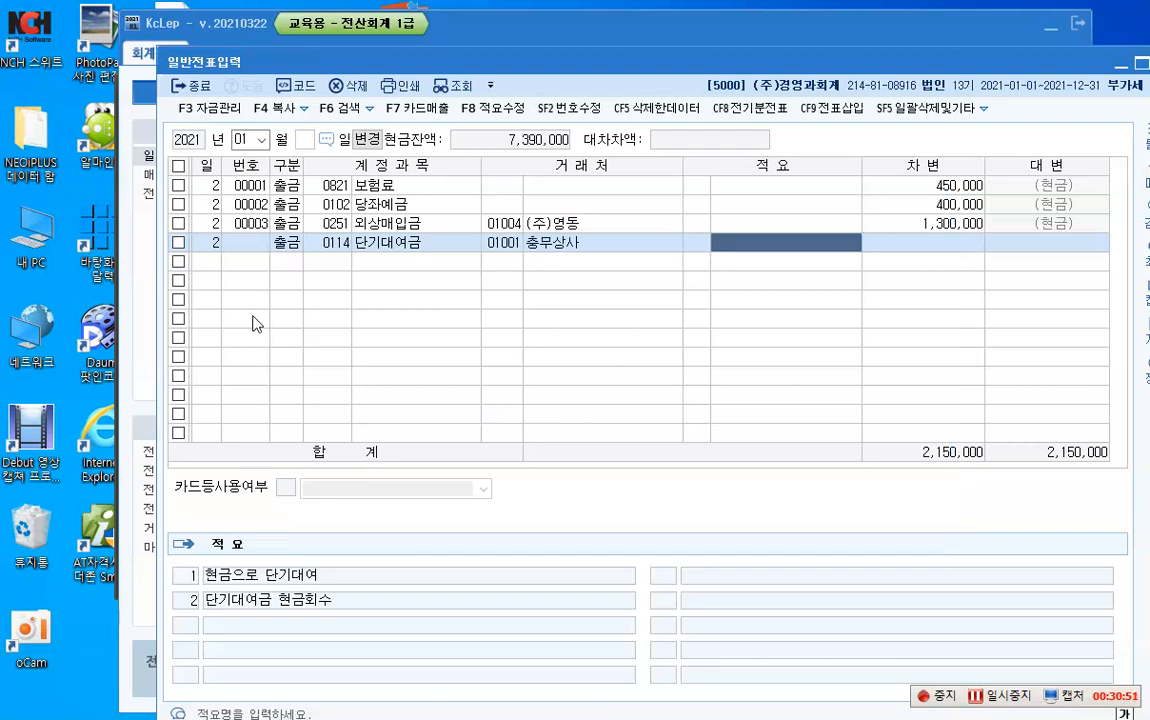
pyautogui.press('Return')
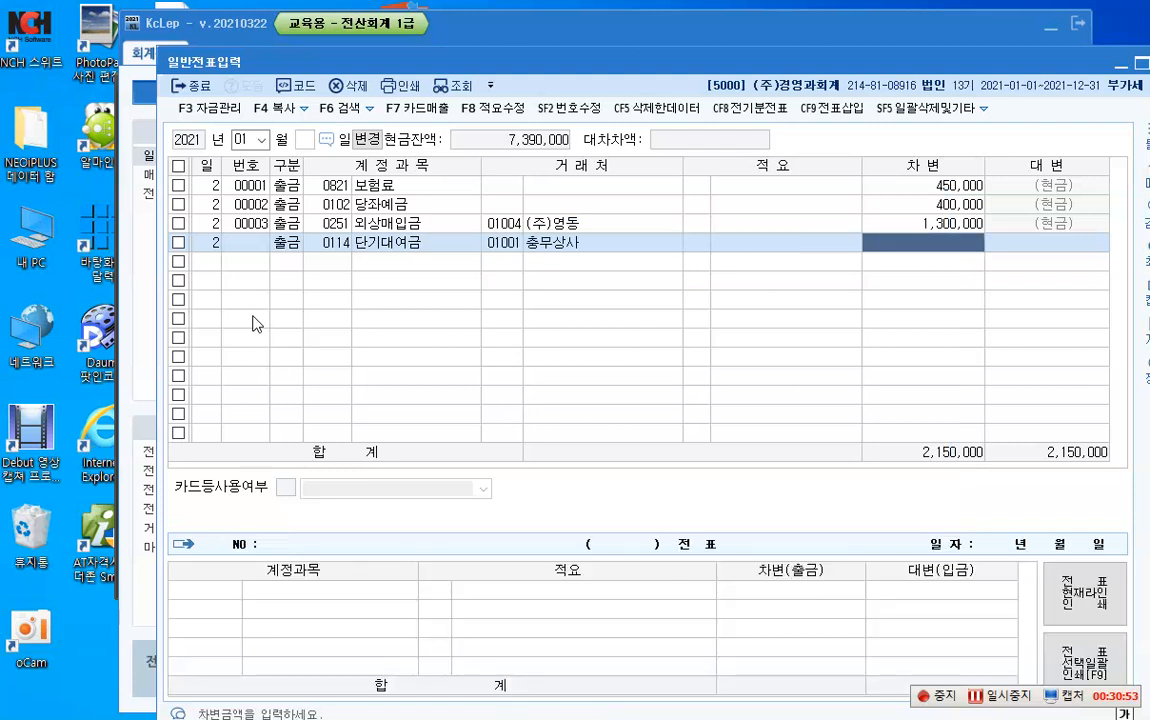
pyautogui.write('1500000')
pyautogui.press('Return')
pyautogui.click(918, 244)
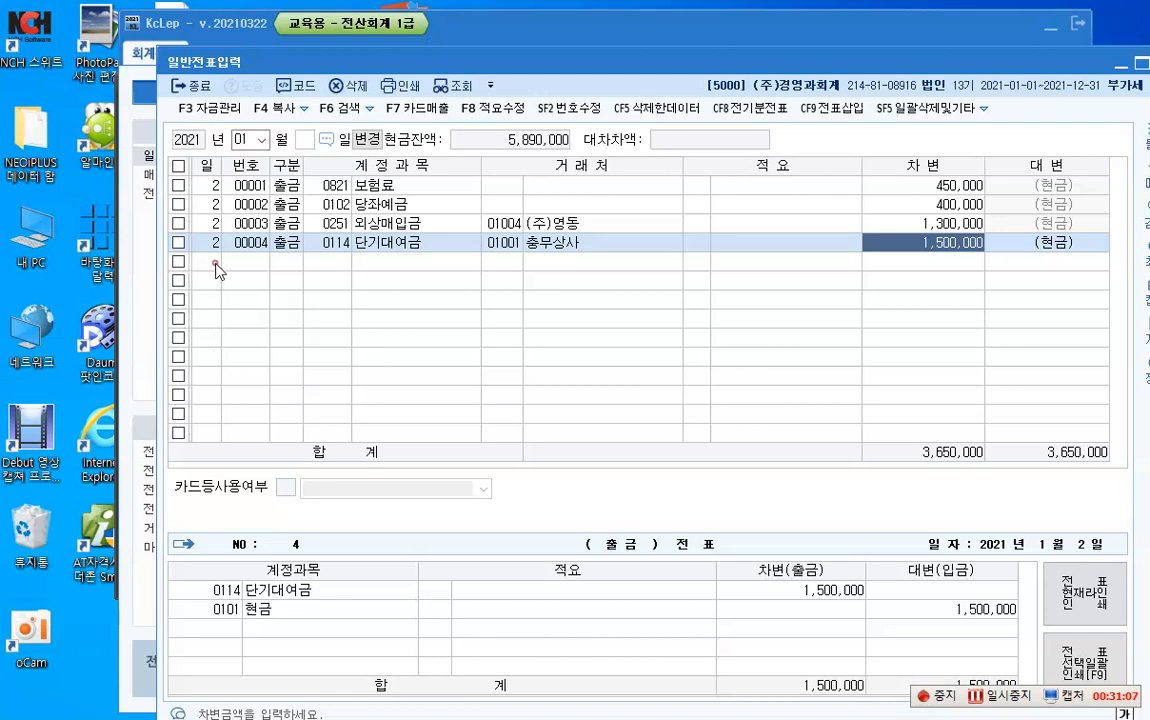
# Start a new 차변 line for day 2 with the 제조원가 account 0511 복리후생비.
pyautogui.press('Return')
pyautogui.write('2')
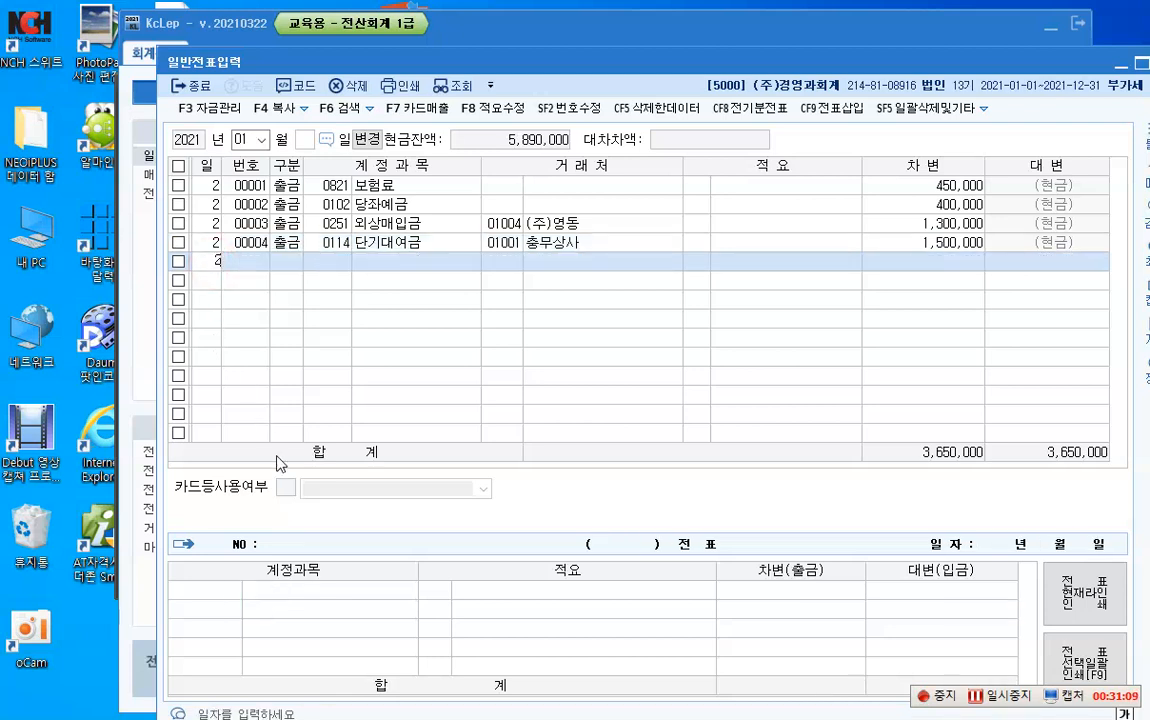
pyautogui.press('Return')
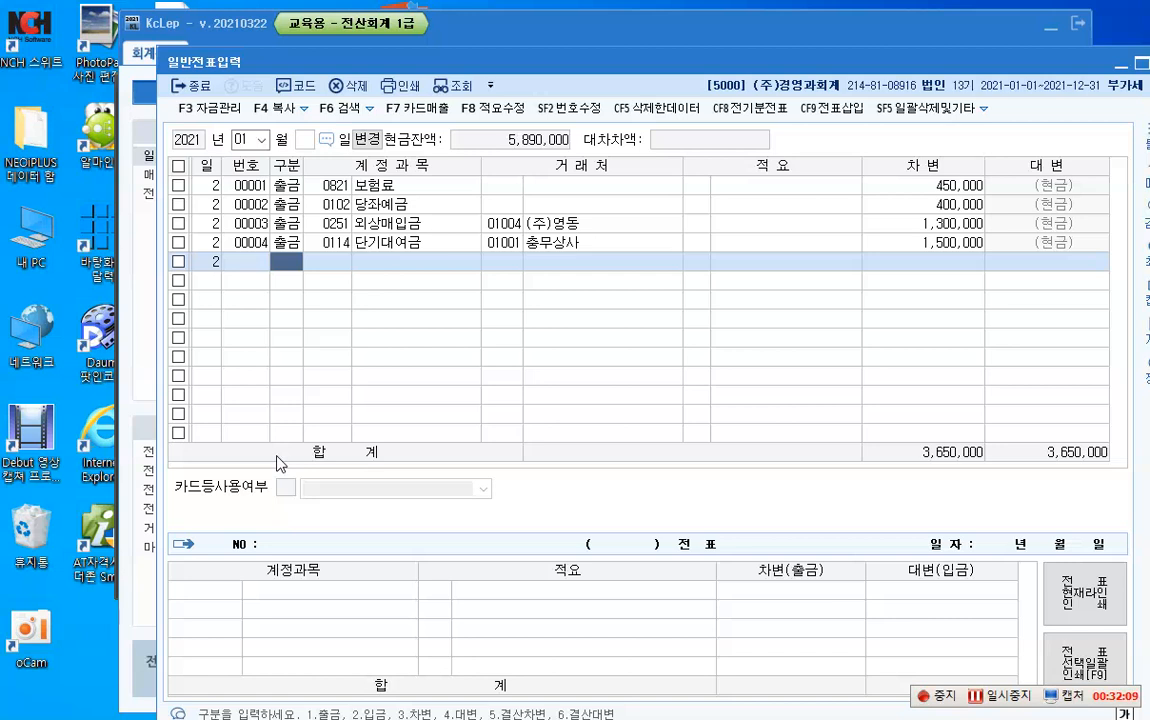
pyautogui.write('3')
pyautogui.press('Return')
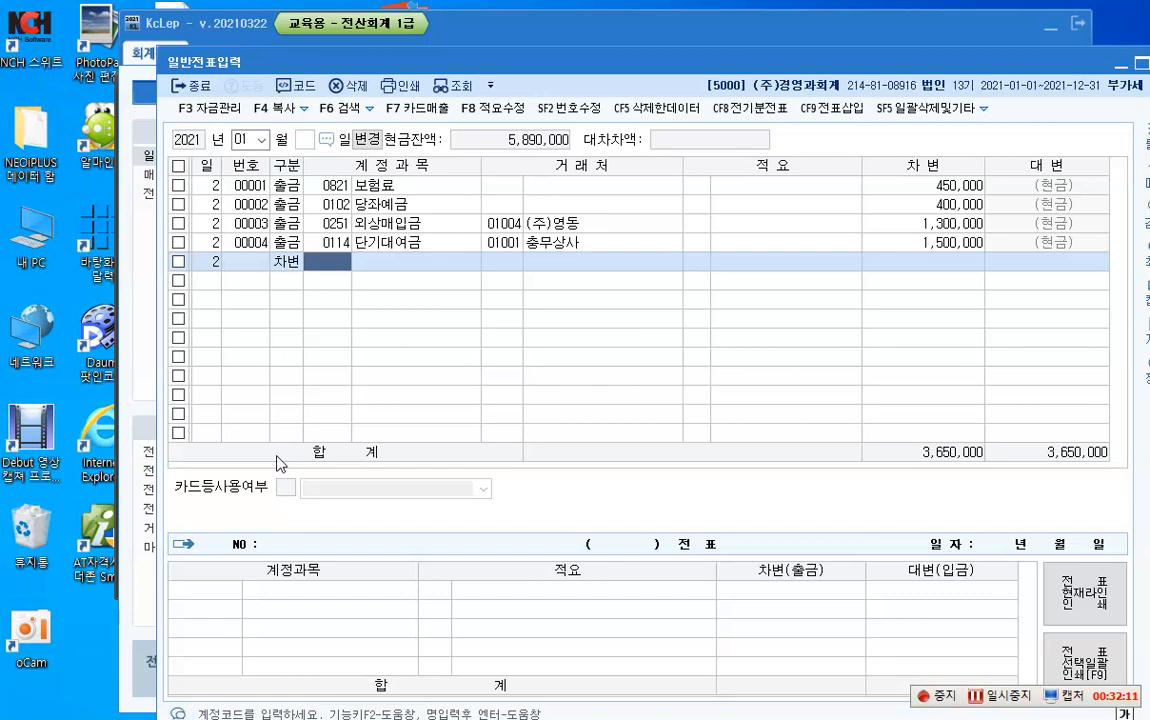
pyautogui.press('F2')
pyautogui.write('복리')
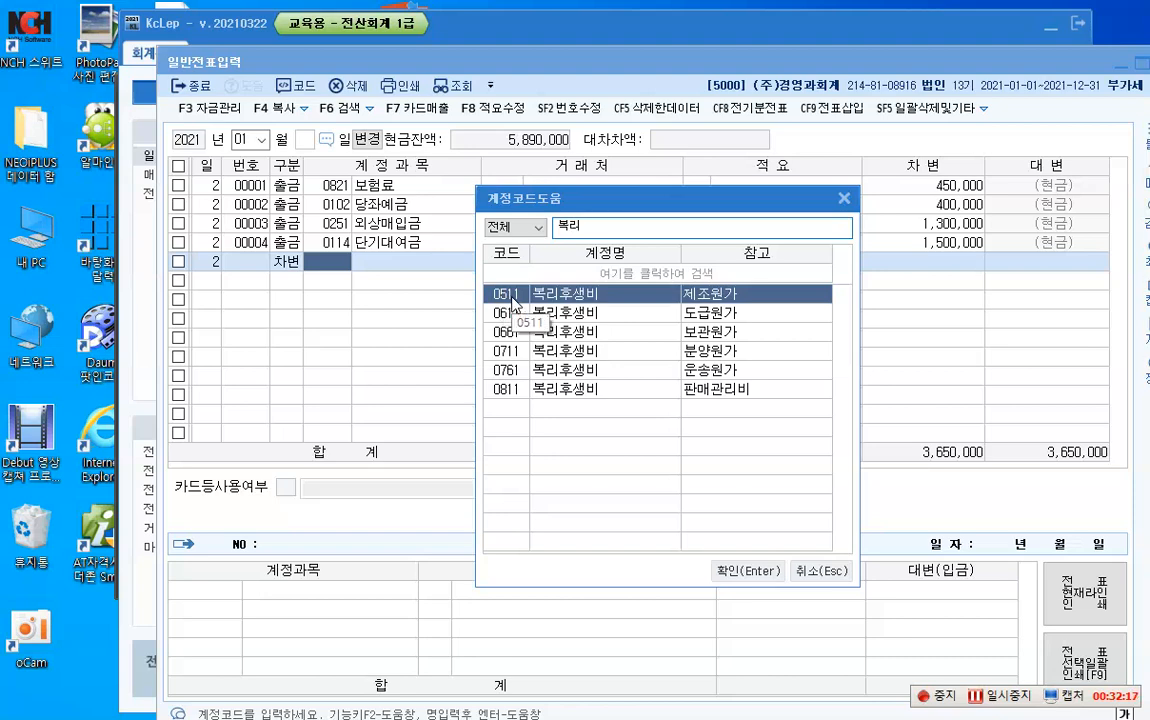
pyautogui.press('Return')
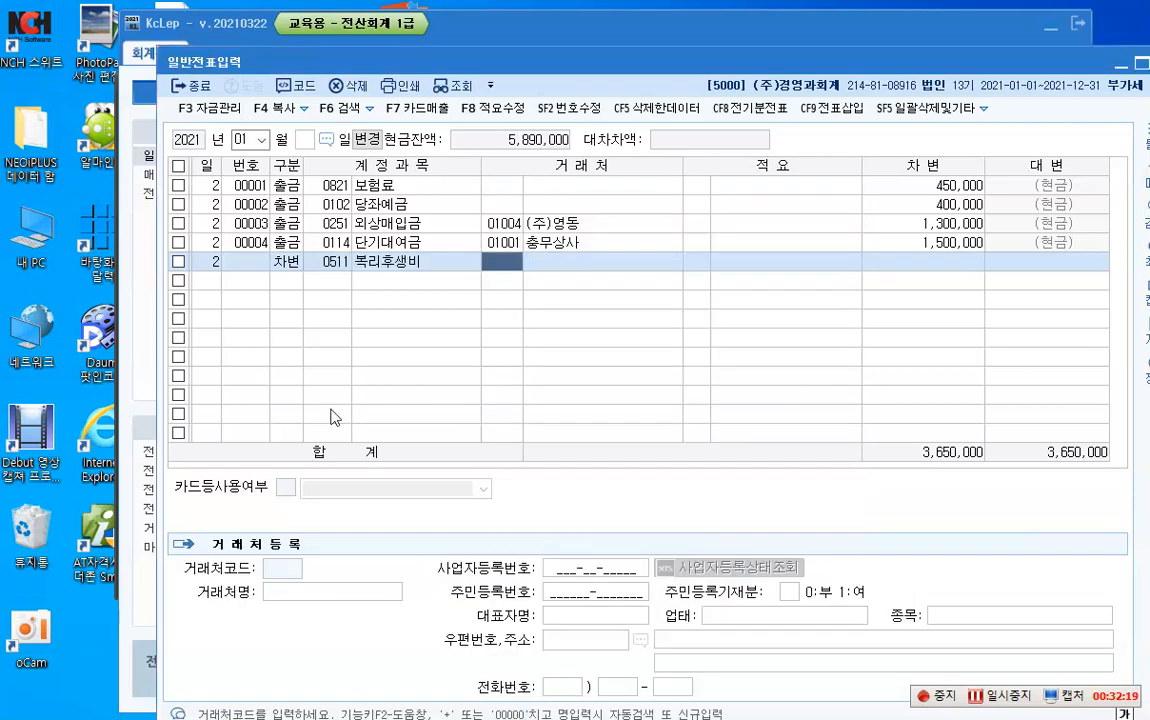
# Leave 거래처 and 적요 blank on the 복리후생비 line and enter 58,000 in 차변.
pyautogui.press('Return')
pyautogui.press('Return')
pyautogui.press('Return')
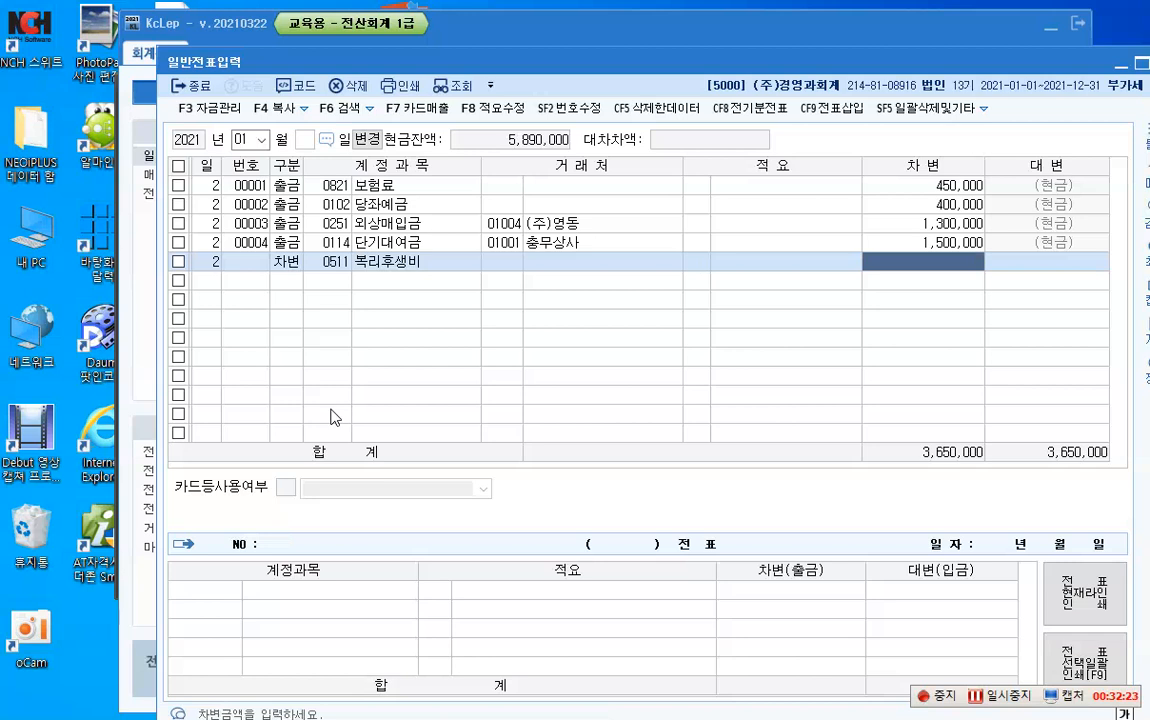
pyautogui.write('580000')
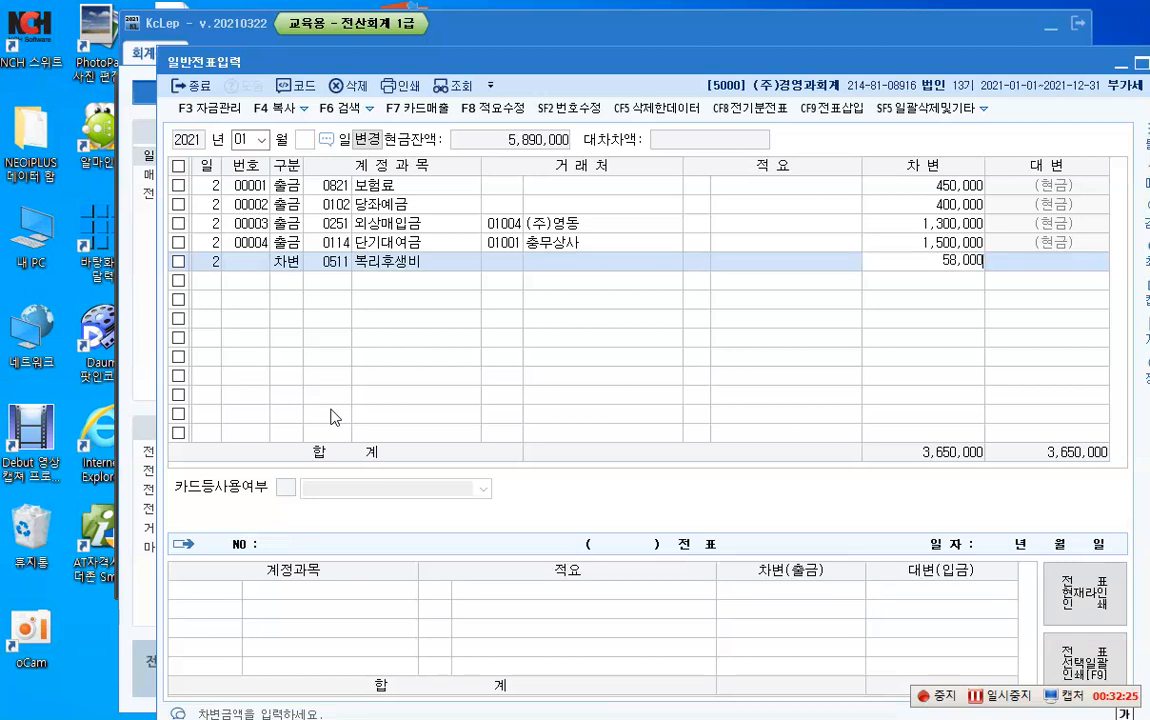
pyautogui.press('Return')
# Begin another line for day 2 beneath 복리후생비 and set its 구분 to 차변.
pyautogui.write('2')
pyautogui.press('Return')
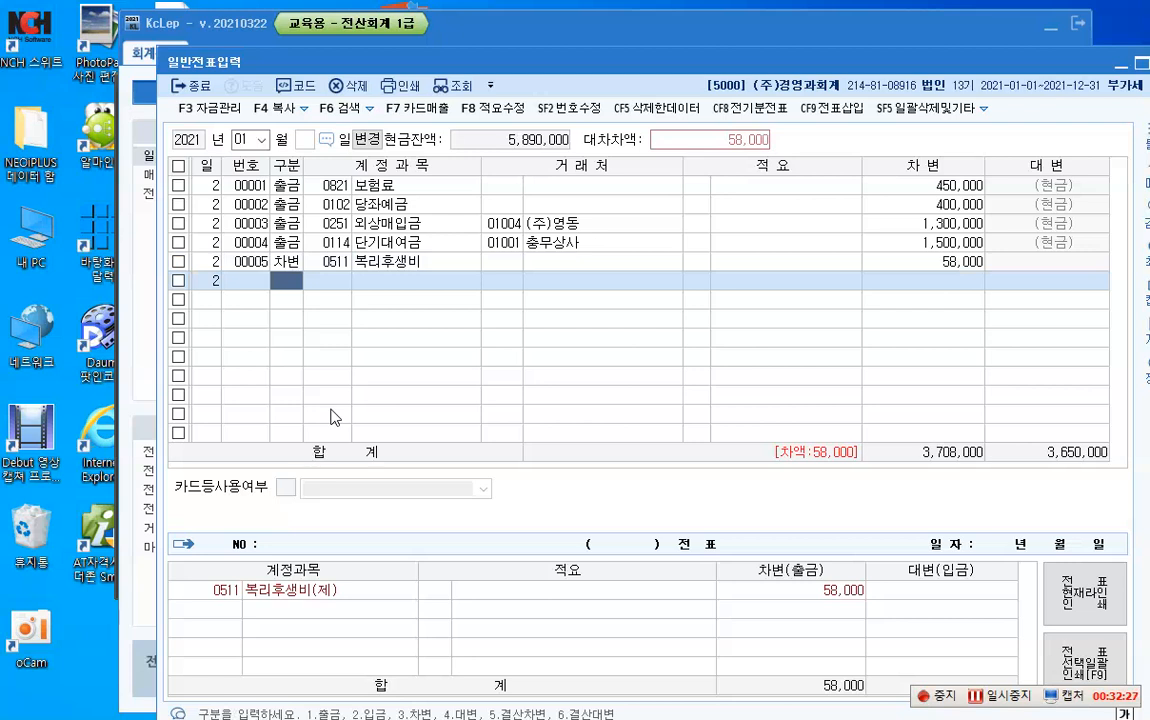
pyautogui.press('Left')
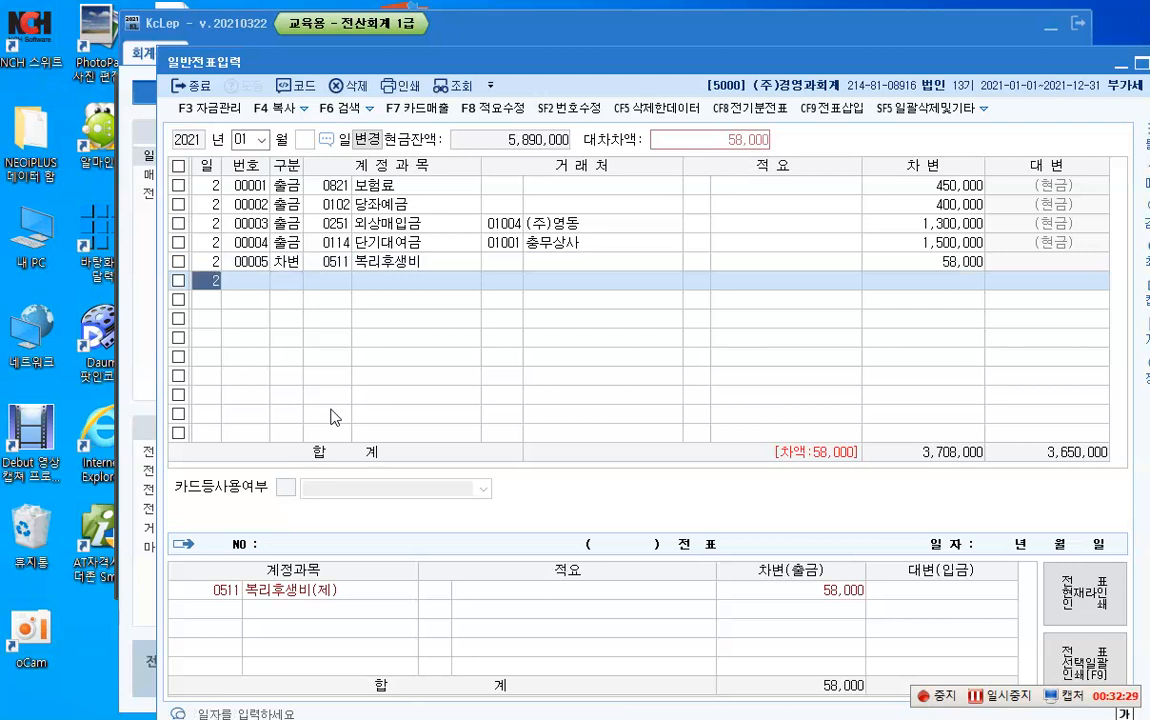
pyautogui.press('Return')
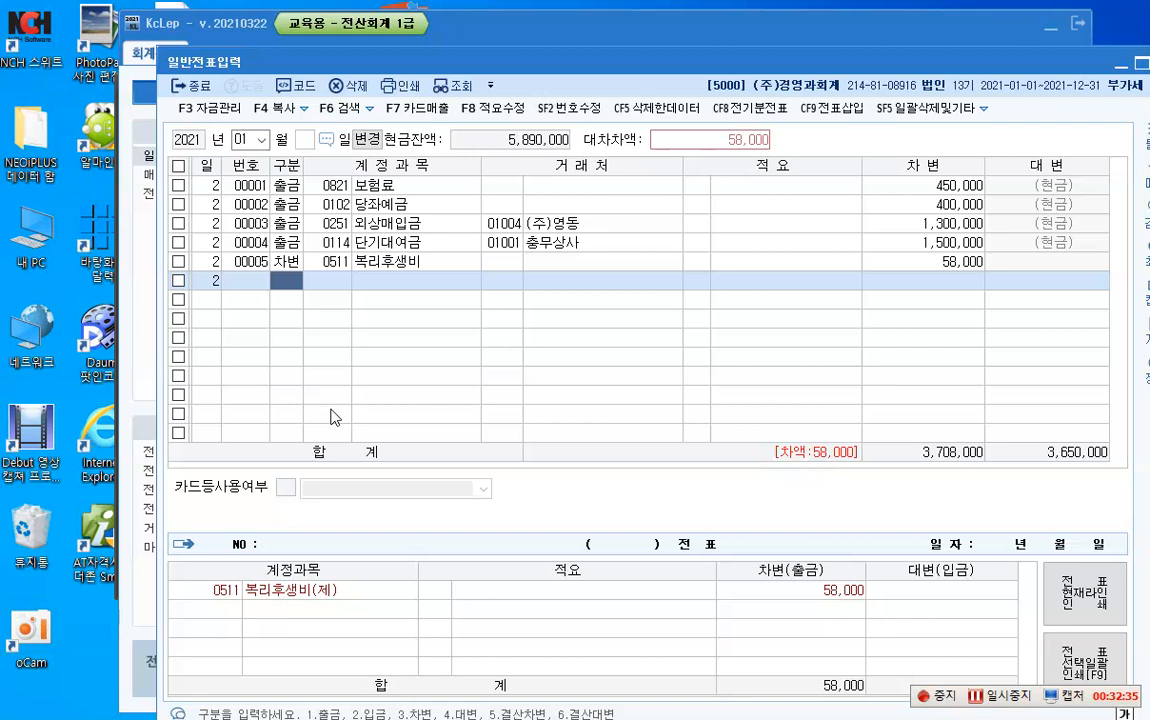
pyautogui.write('3')
pyautogui.press('Return')
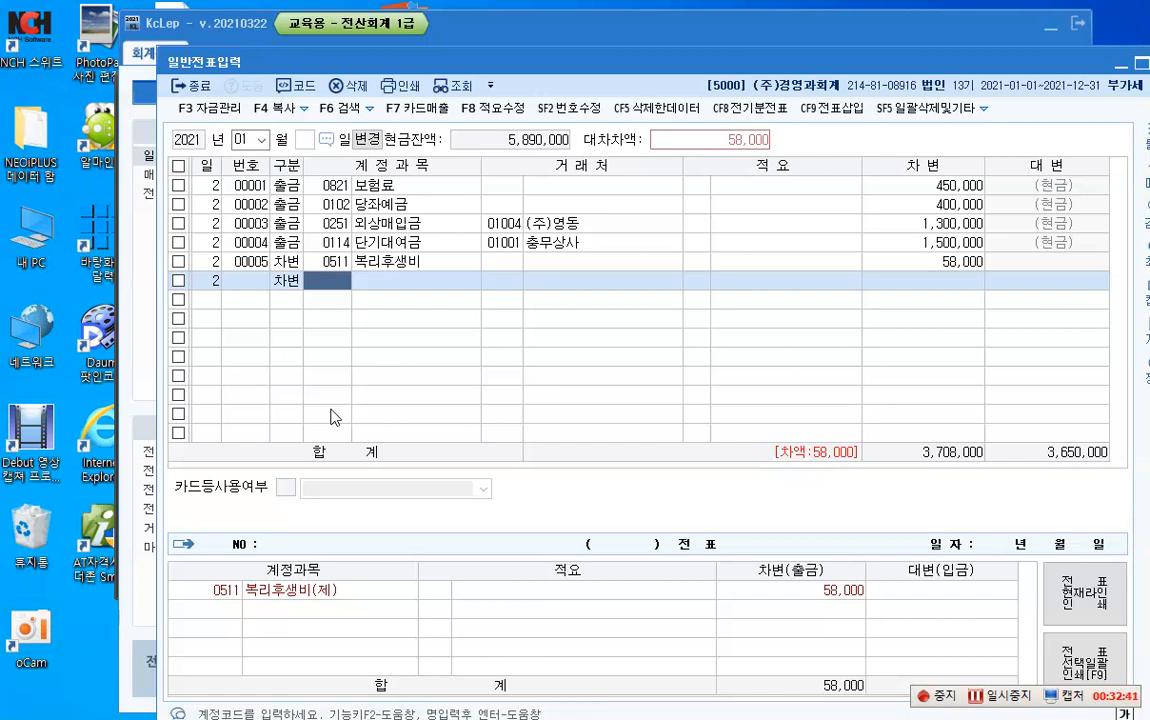
# Look up 접대 and assign the 판매관리비 account 0813 접대비 to the new 차변 line for day 2.
pyautogui.press('F2')
pyautogui.write('접대')
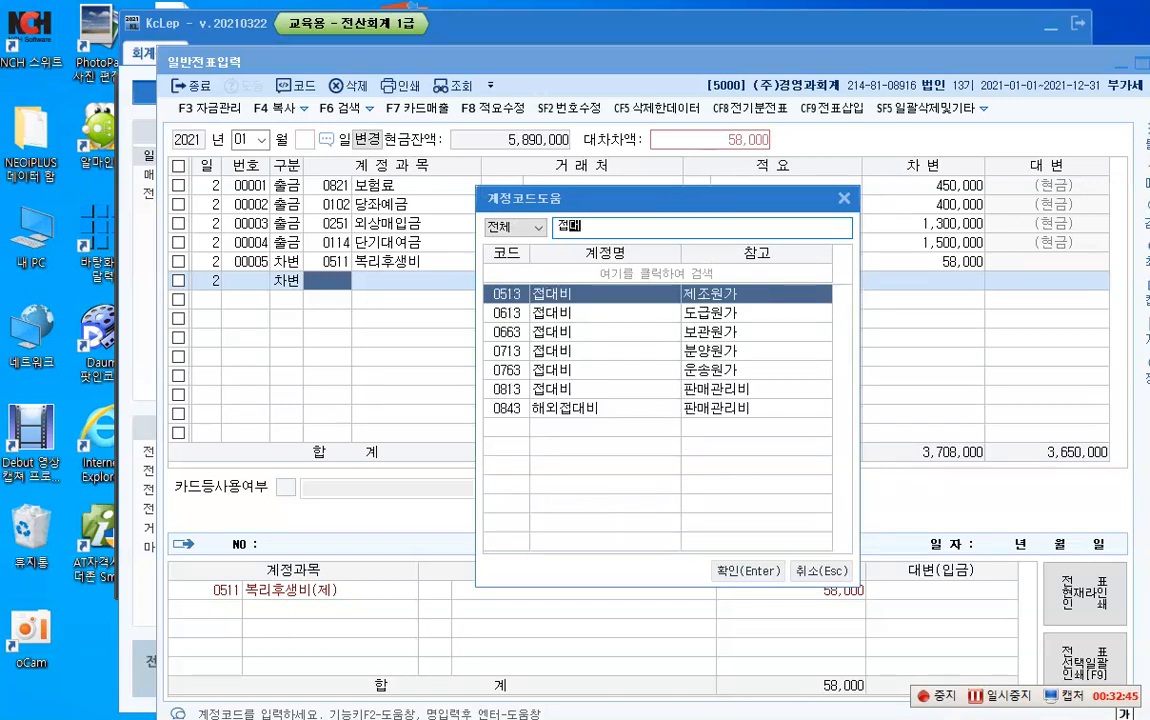
pyautogui.press('Down')
pyautogui.press('Down')
pyautogui.press('Down')
pyautogui.press('Down')
pyautogui.press('Down')
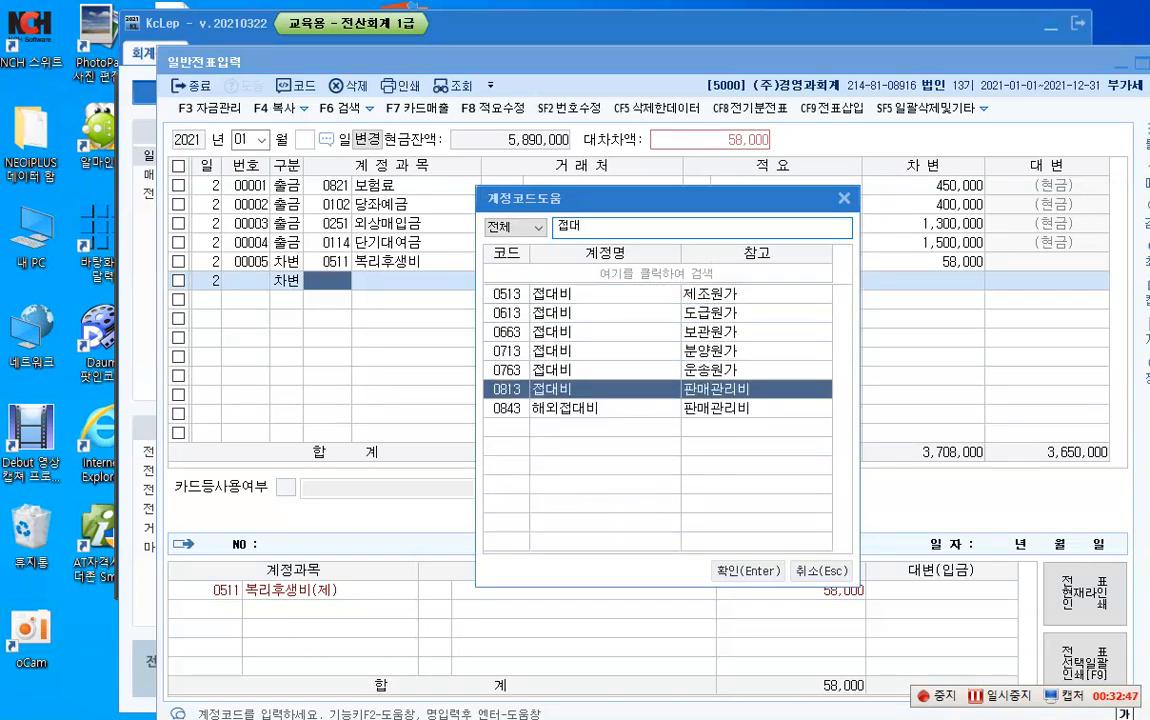
pyautogui.press('Return')
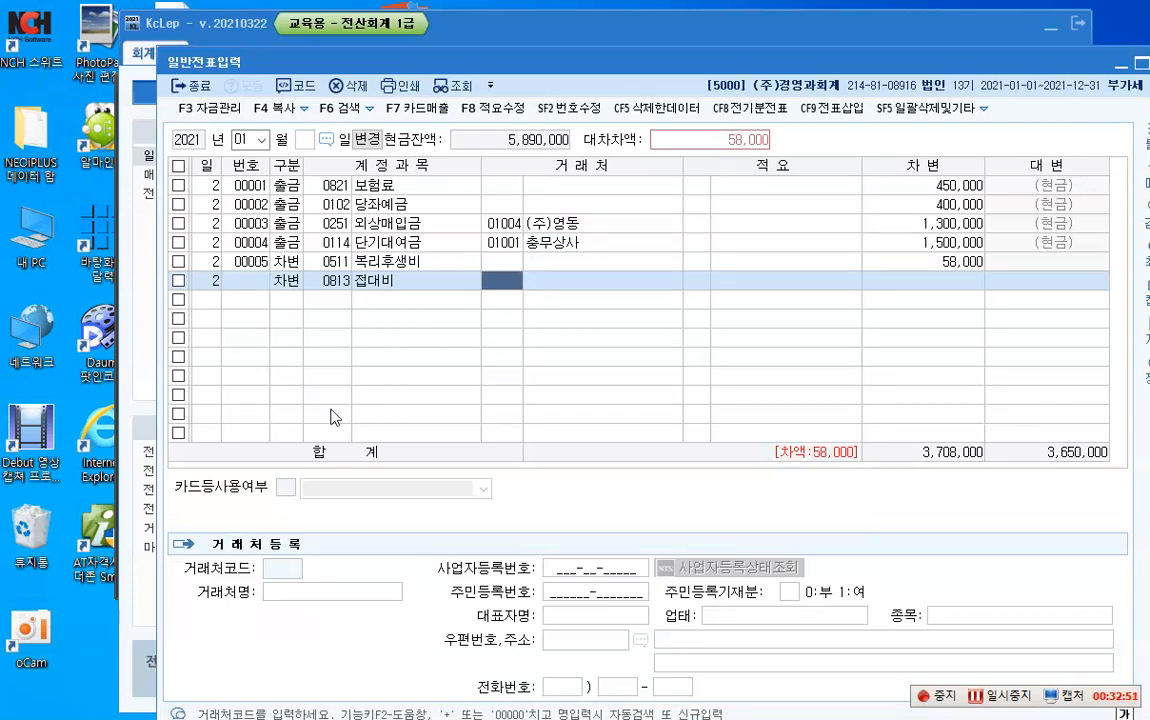
# Leave 거래처 and 적요 blank on the 접대비 line and enter 32,000 in 차변.
pyautogui.press('Return')
pyautogui.press('Return')
pyautogui.press('Return')
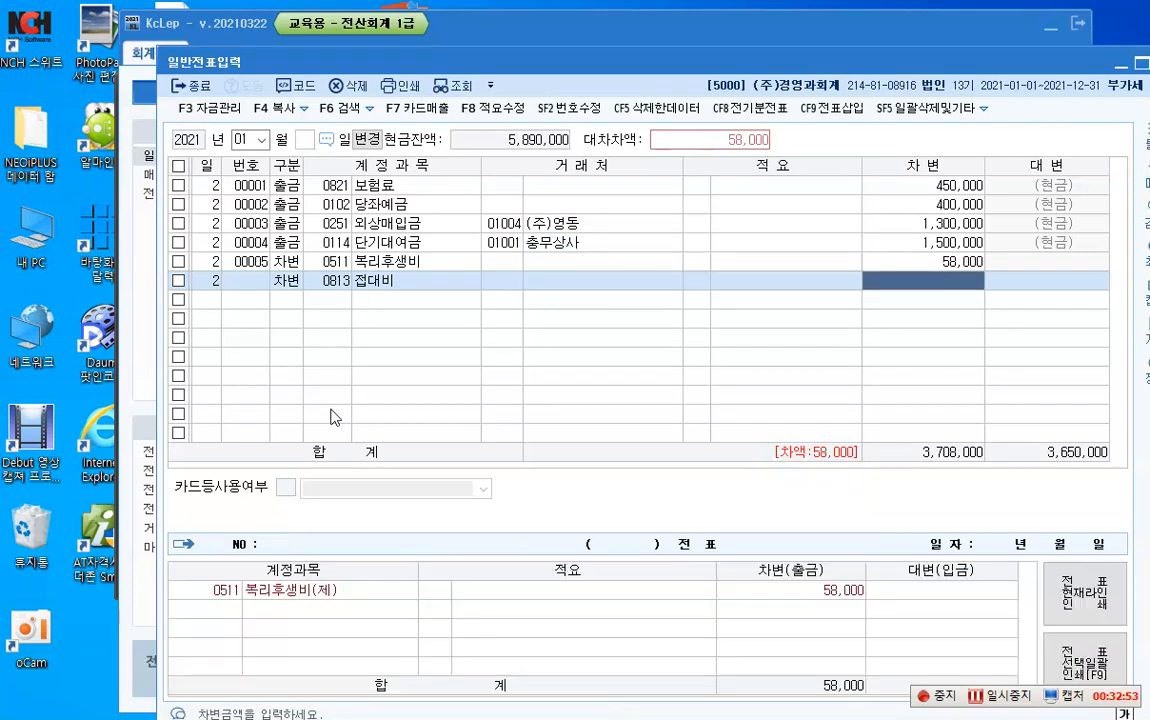
pyautogui.write('320000')
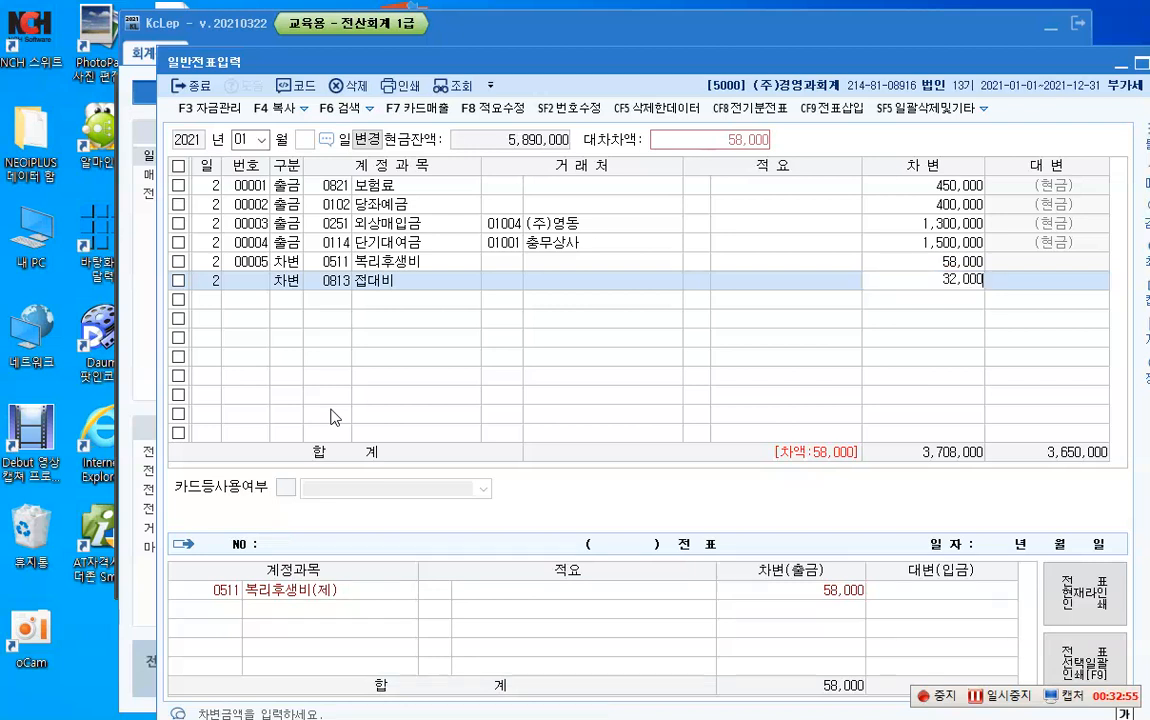
pyautogui.press('Return')
pyautogui.press('Return')
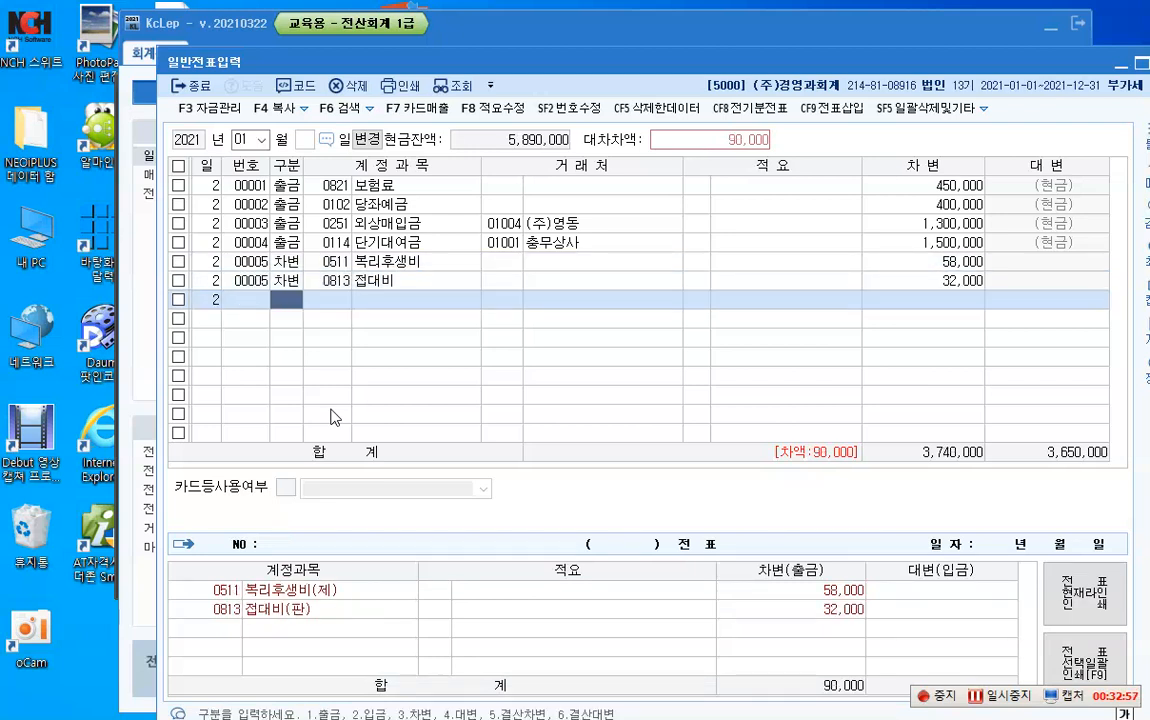
# Add a 대변 line for day 2 with account 0101 현금 and the balancing amount of 90,000, leaving 거래처 and 적요 blank.
pyautogui.write('4')
pyautogui.press('Return')
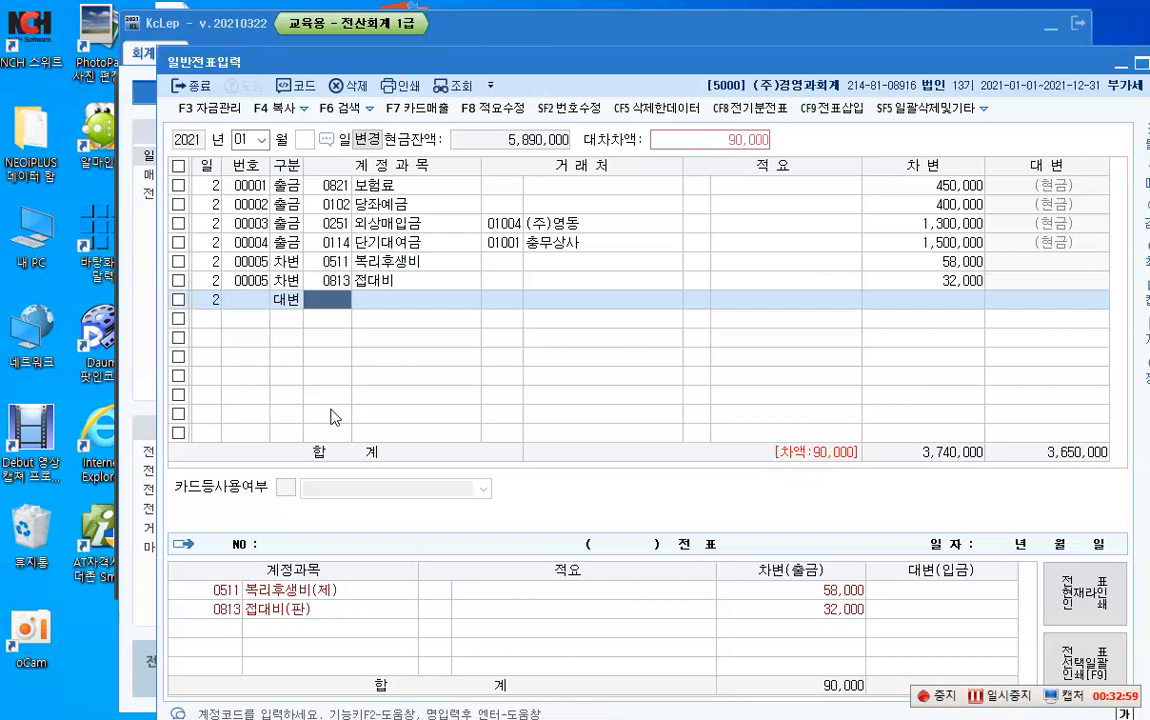
pyautogui.write('101')
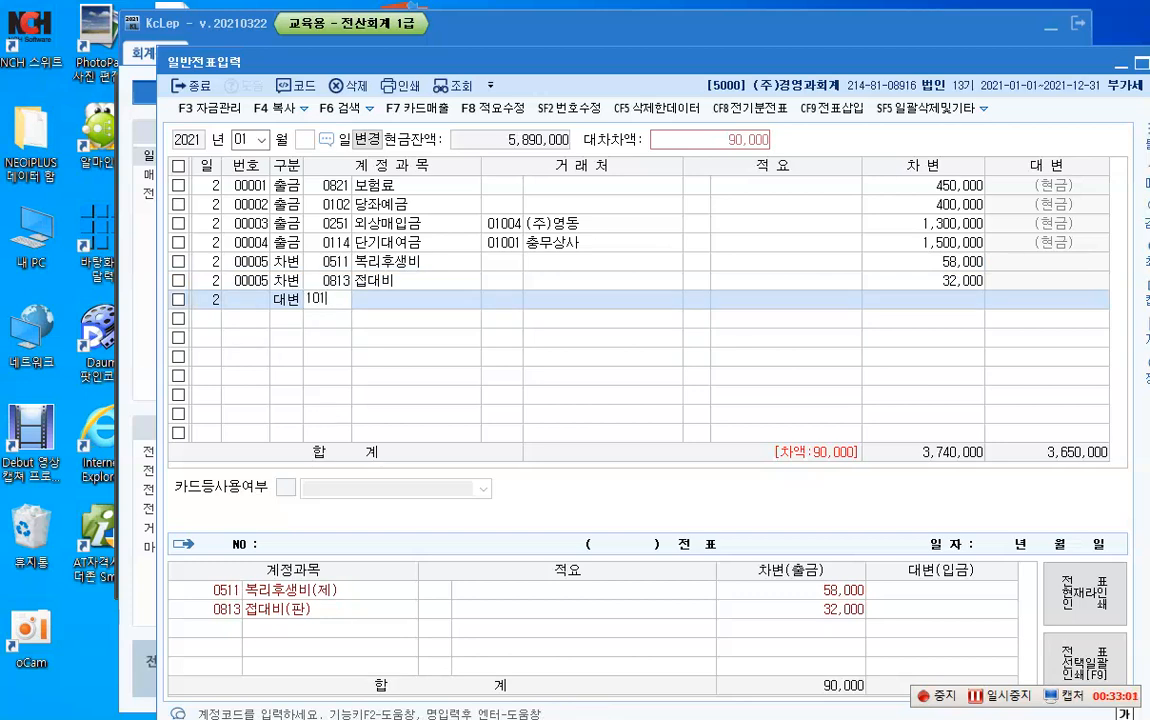
pyautogui.press('Return')
pyautogui.press('Return')
pyautogui.press('Return')
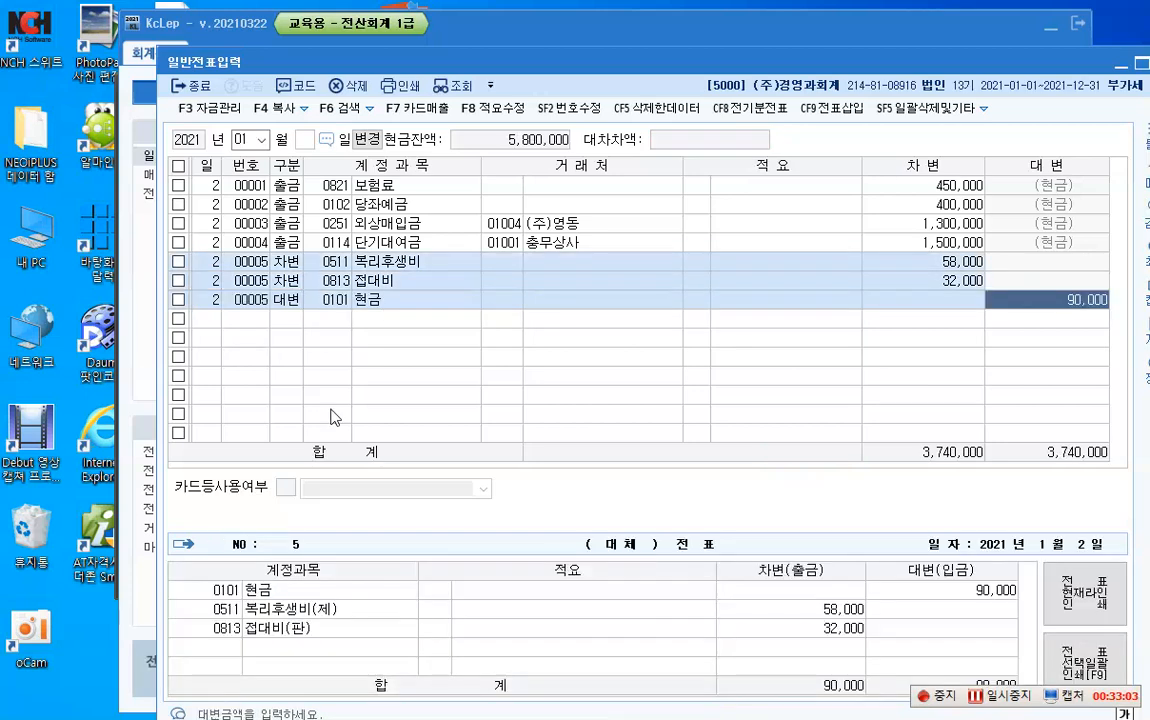
# Outline the voucher detail lines, the 대체 전표 heading and the 구분 column in red with the screen pen and clear the marks.
pyautogui.hotkey('ctrl', '2')
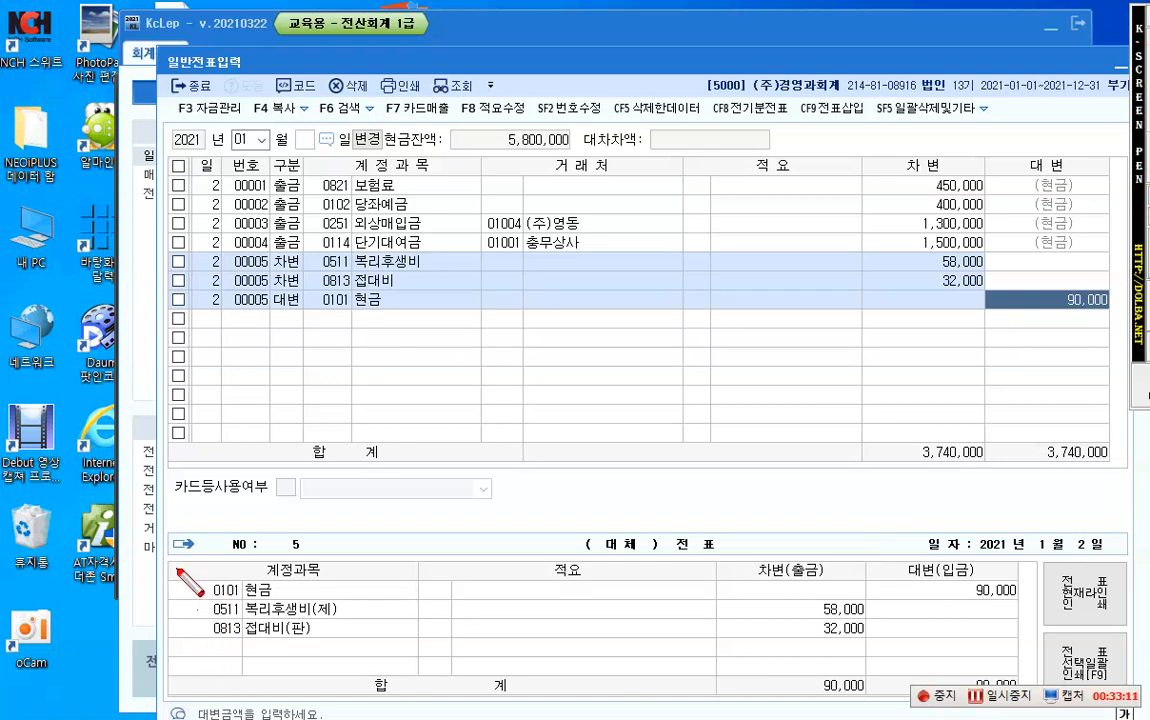
pyautogui.moveTo(172, 566); pyautogui.dragTo(1021, 637)
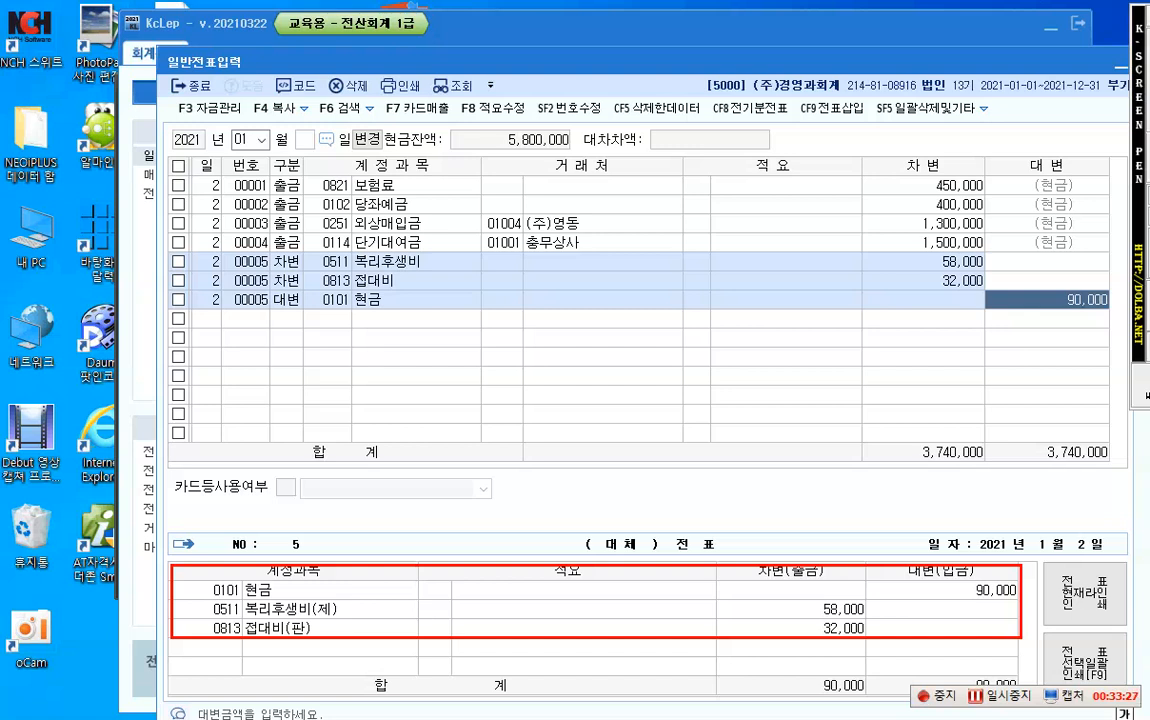
pyautogui.moveTo(571, 519); pyautogui.dragTo(712, 556)
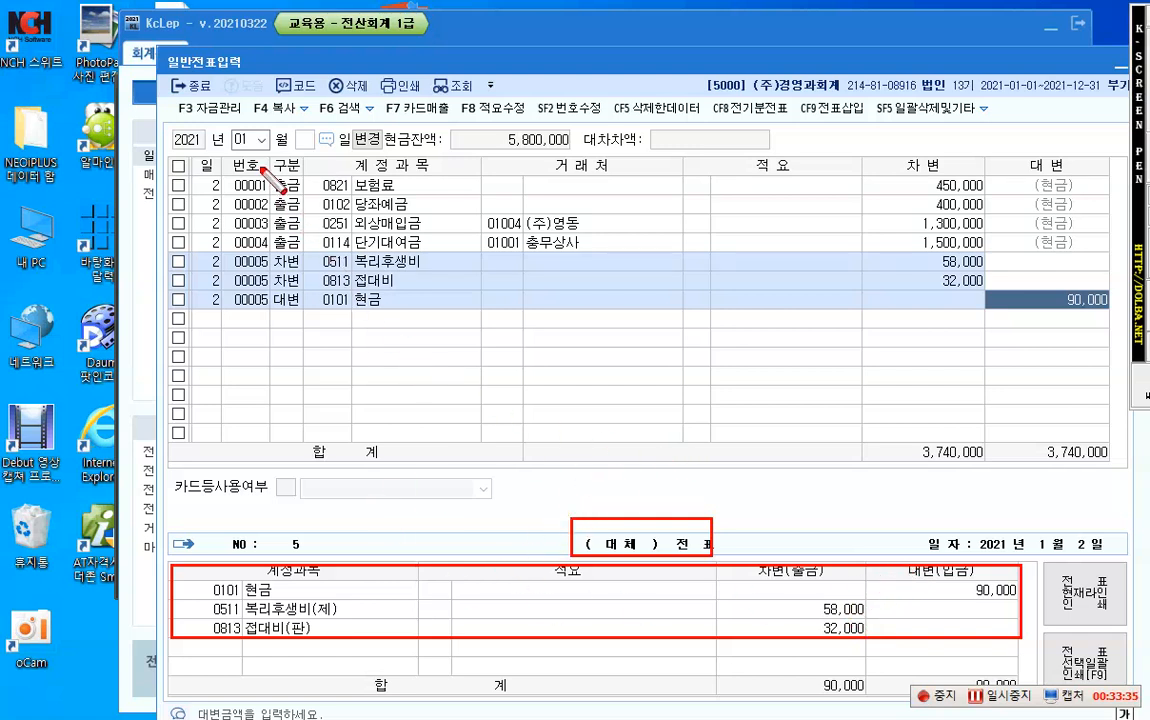
pyautogui.moveTo(270, 157)
pyautogui.mouseDown()
pyautogui.moveTo(275, 243)
pyautogui.moveTo(322, 325)
pyautogui.moveTo(312, 311)
pyautogui.moveTo(298, 317)
pyautogui.mouseUp()
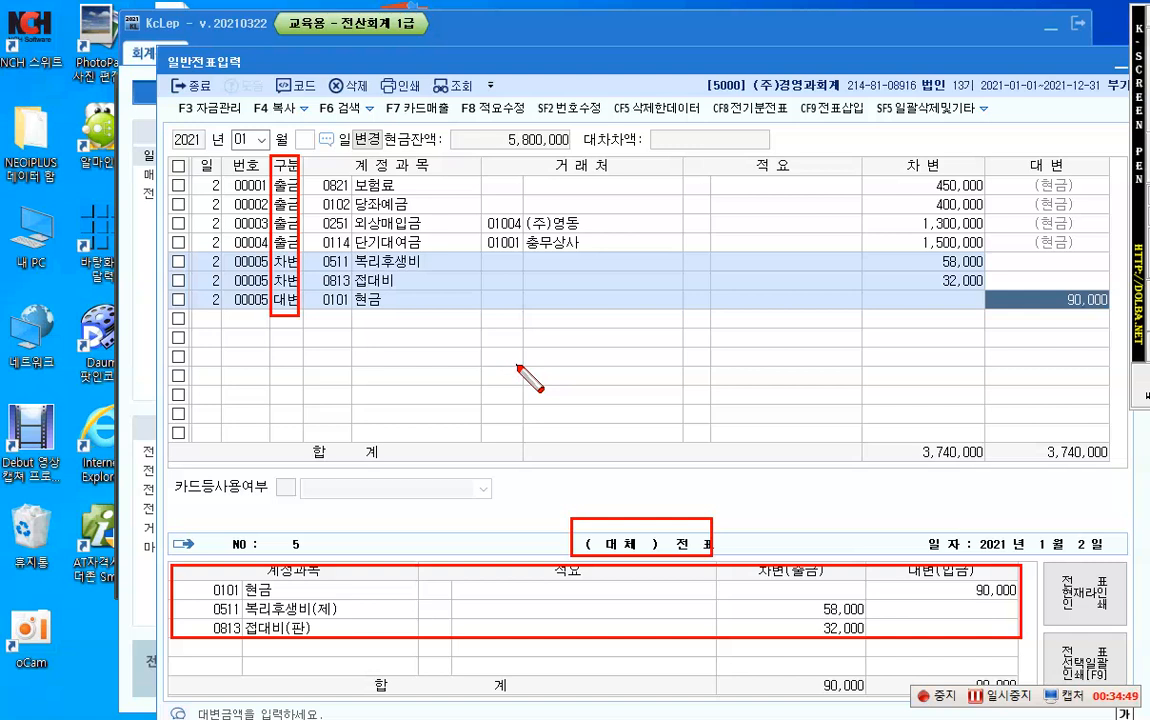
pyautogui.press('Escape')
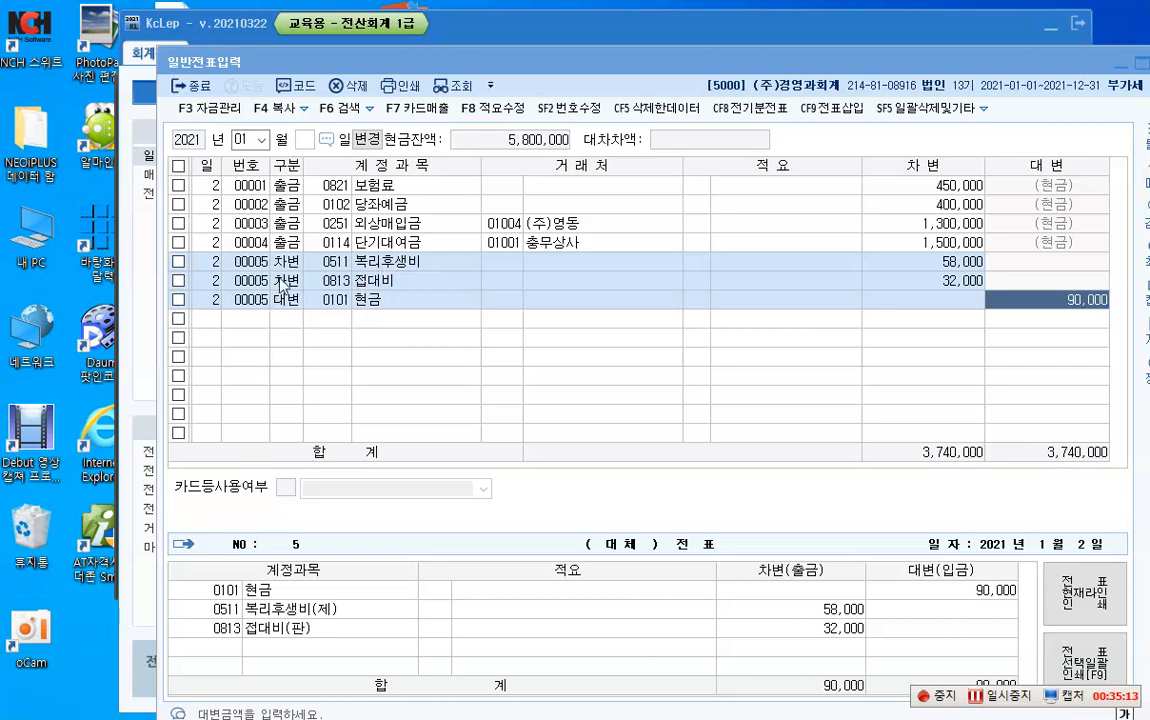
# With the screen pen, box voucher 00005's three lines and the SF2 번호수정 function, and draw an arrow from it to the 번호 column.
pyautogui.hotkey('ctrl', '1')
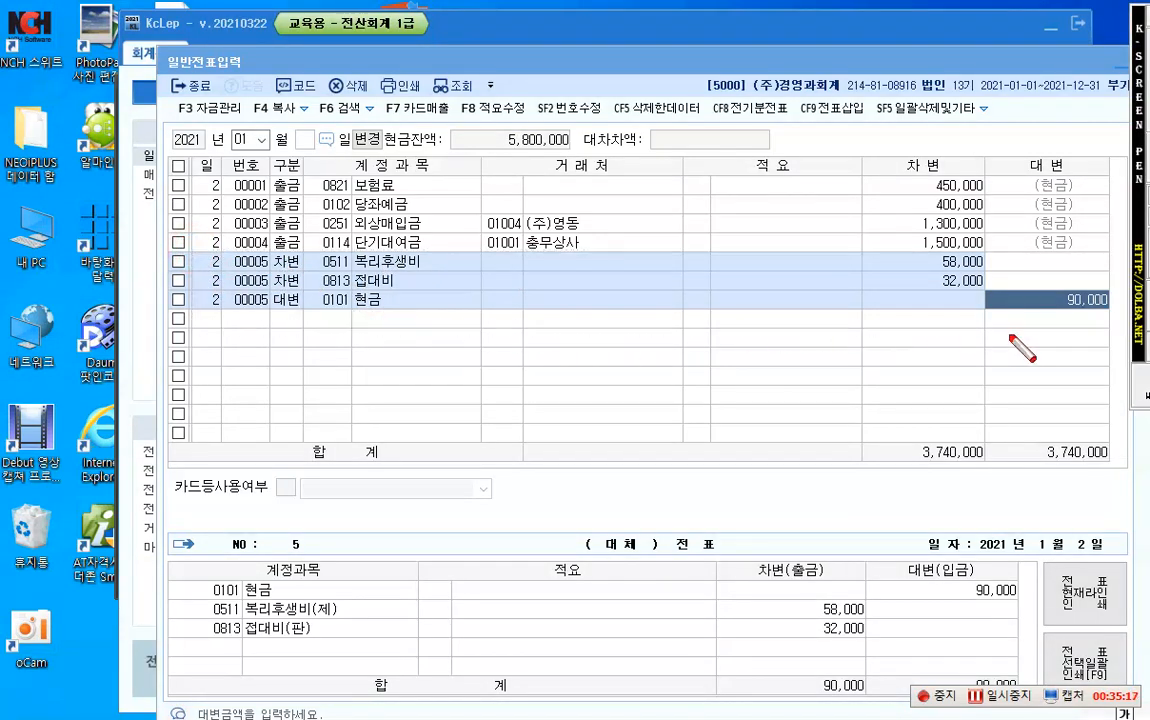
pyautogui.moveTo(1010, 337); pyautogui.dragTo(1100, 322)
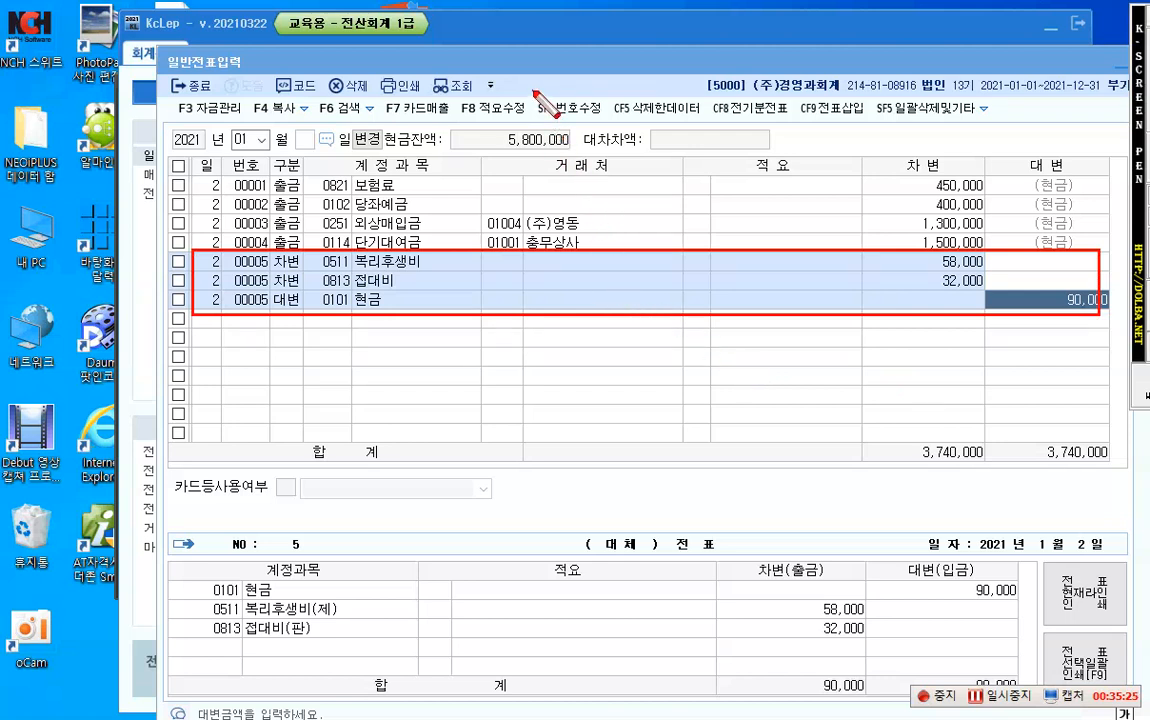
pyautogui.moveTo(520, 88)
pyautogui.mouseDown()
pyautogui.moveTo(616, 124)
pyautogui.moveTo(603, 124)
pyautogui.mouseUp()
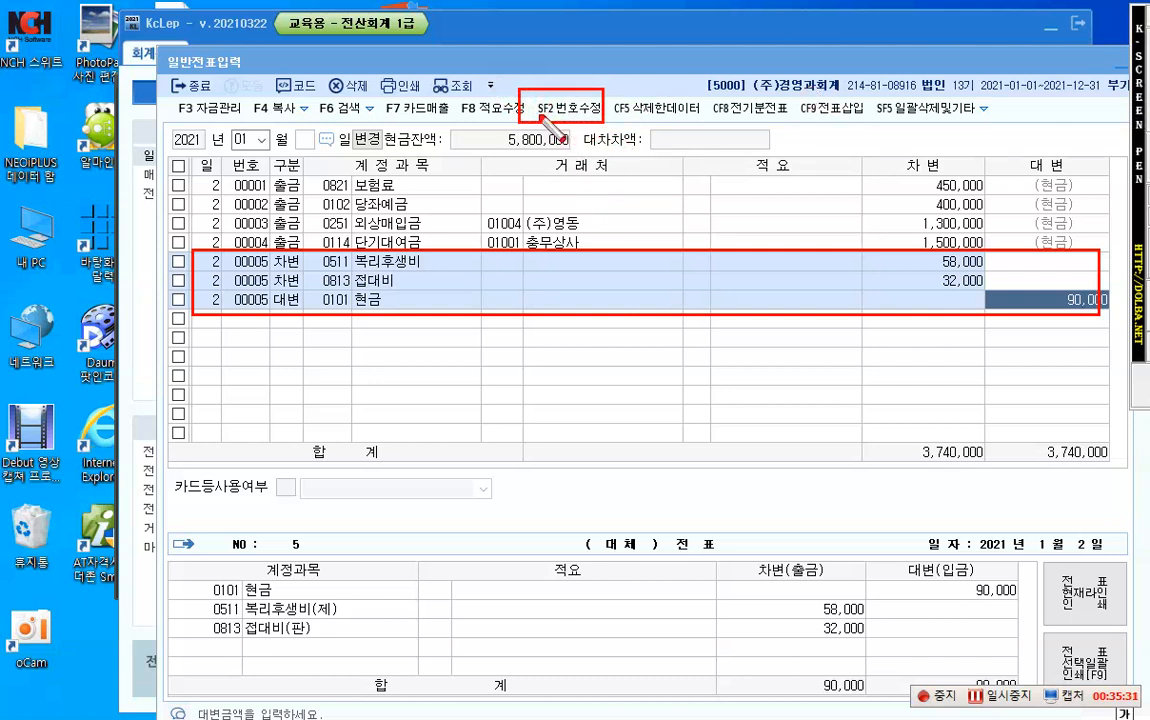
pyautogui.moveTo(540, 118)
pyautogui.mouseDown()
pyautogui.moveTo(490, 112)
pyautogui.moveTo(355, 162)
pyautogui.moveTo(258, 222)
pyautogui.mouseUp()
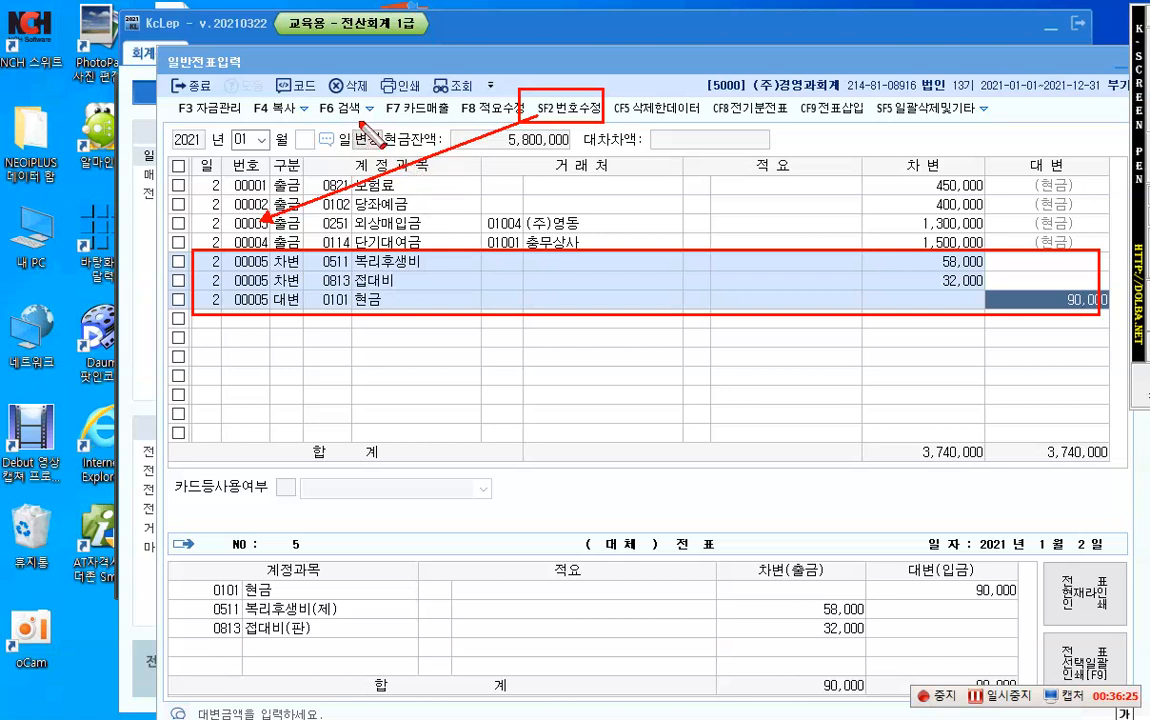
# Mark 현금잔액 with an arrow and a red box, box 대차차액, and clear all pen marks.
pyautogui.moveTo(372, 98); pyautogui.dragTo(560, 170)
pyautogui.moveTo(340, 116); pyautogui.dragTo(405, 131)
pyautogui.moveTo(381, 118); pyautogui.dragTo(573, 162)
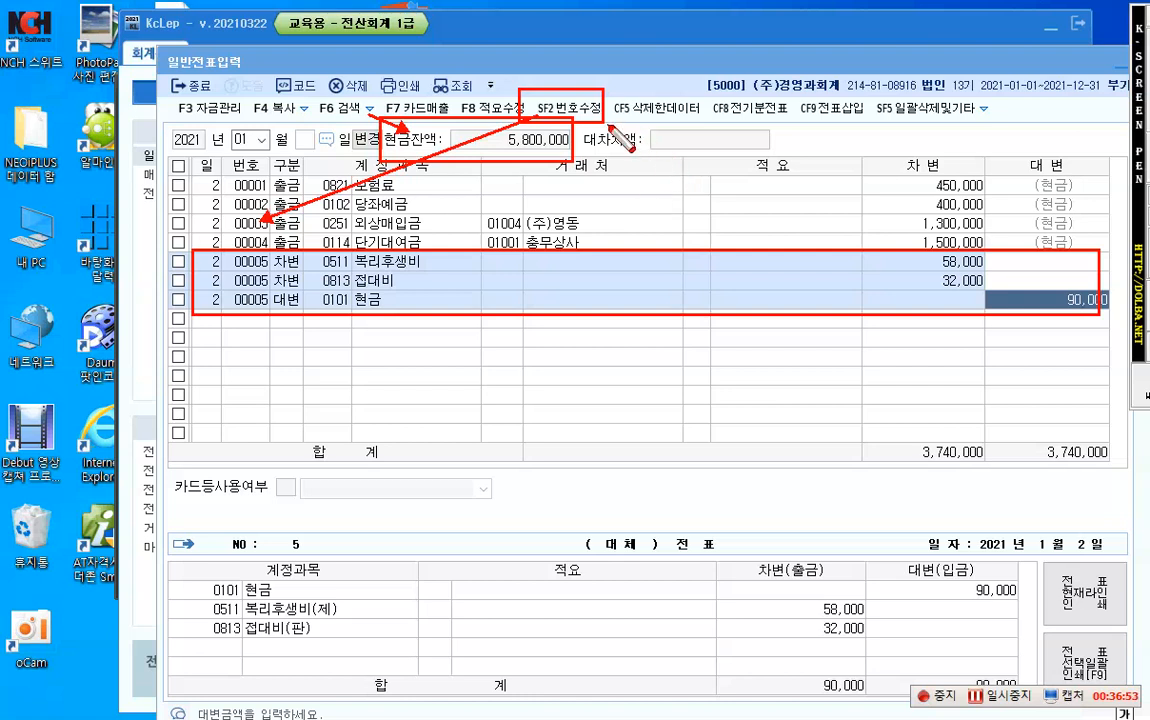
pyautogui.moveTo(582, 125)
pyautogui.mouseDown()
pyautogui.moveTo(660, 154)
pyautogui.moveTo(775, 155)
pyautogui.mouseUp()
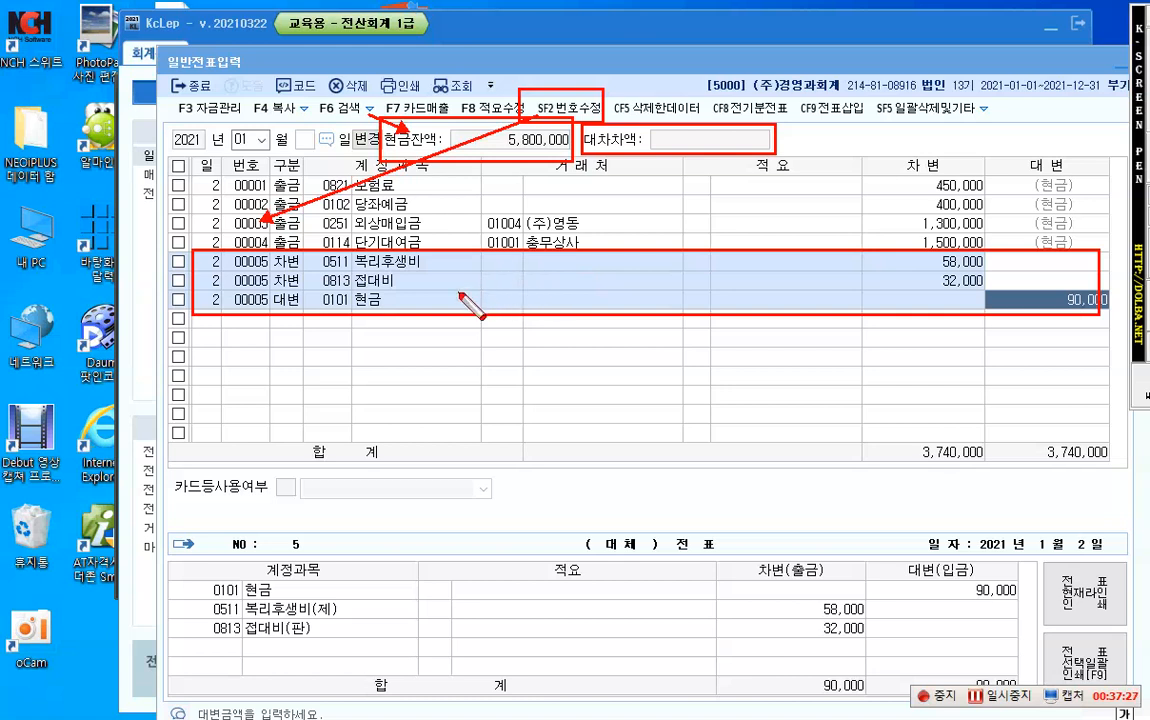
pyautogui.press('Escape')
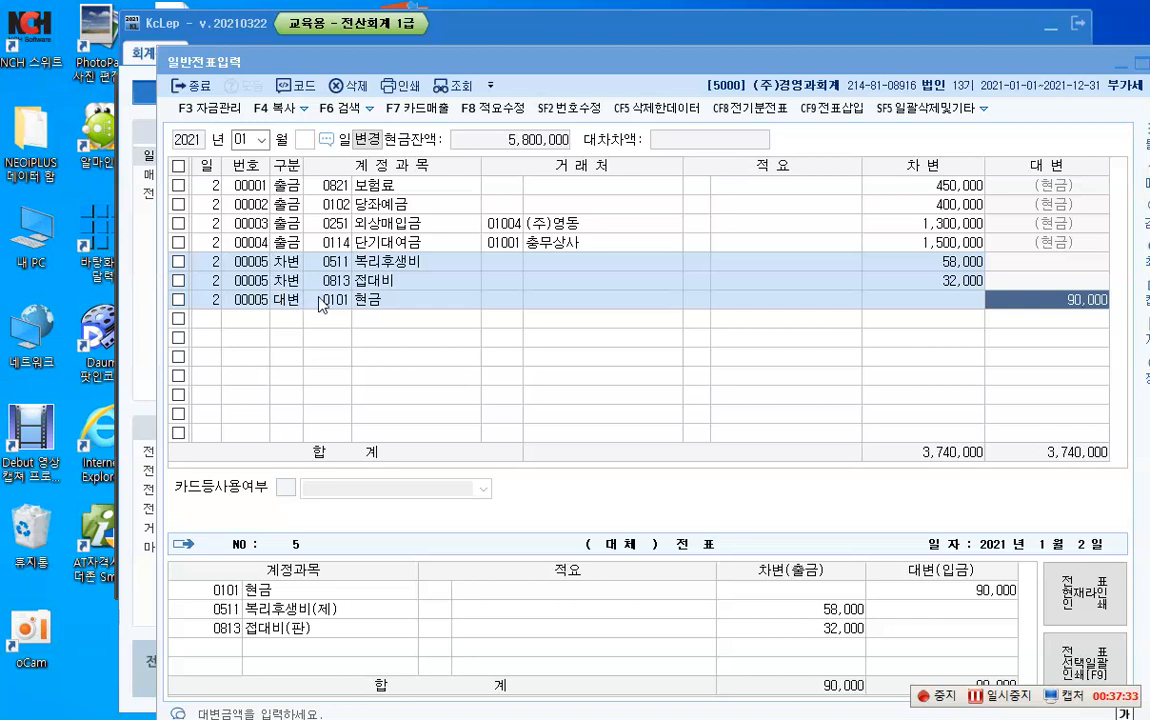
# Switch the voucher entry to day 3 of January and set the first line's 구분 to 입금.
pyautogui.click(304, 139)
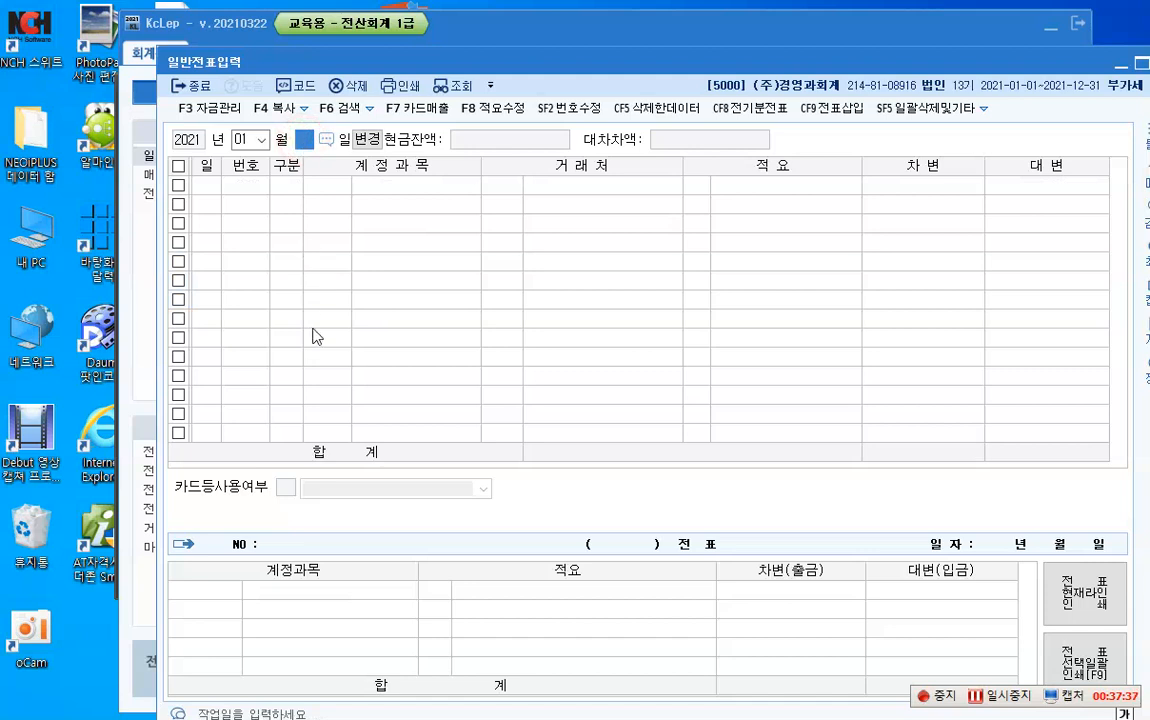
pyautogui.write('3')
pyautogui.press('Return')
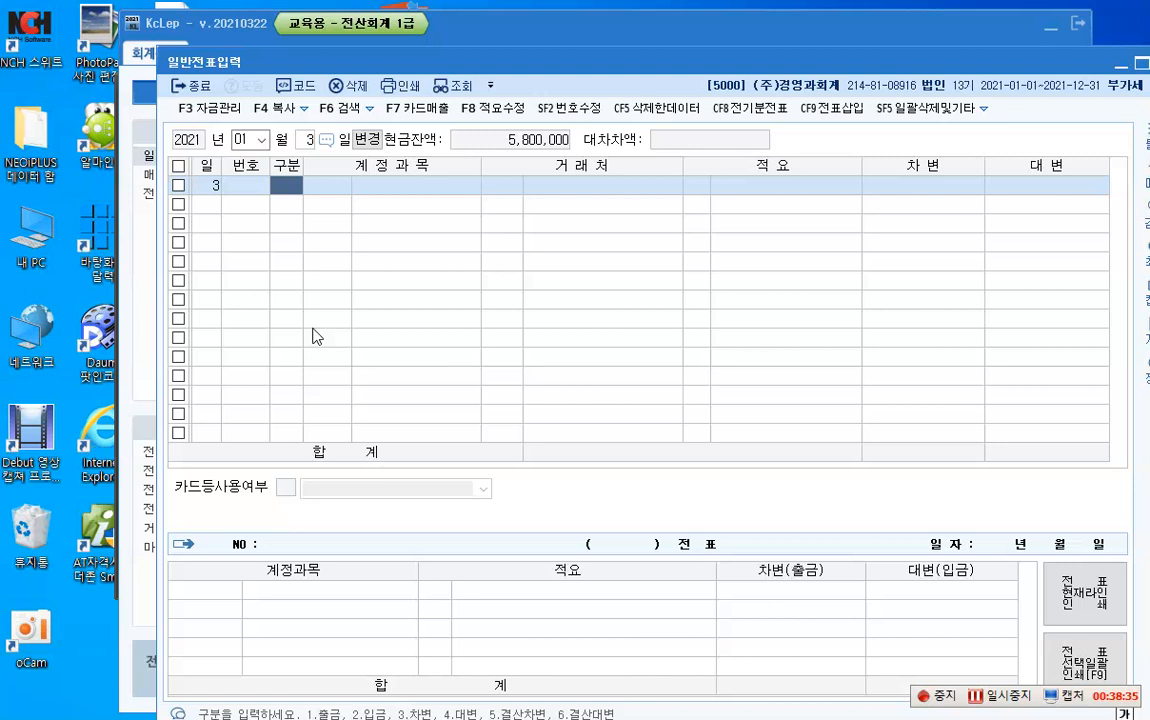
pyautogui.write('2')
pyautogui.press('Return')
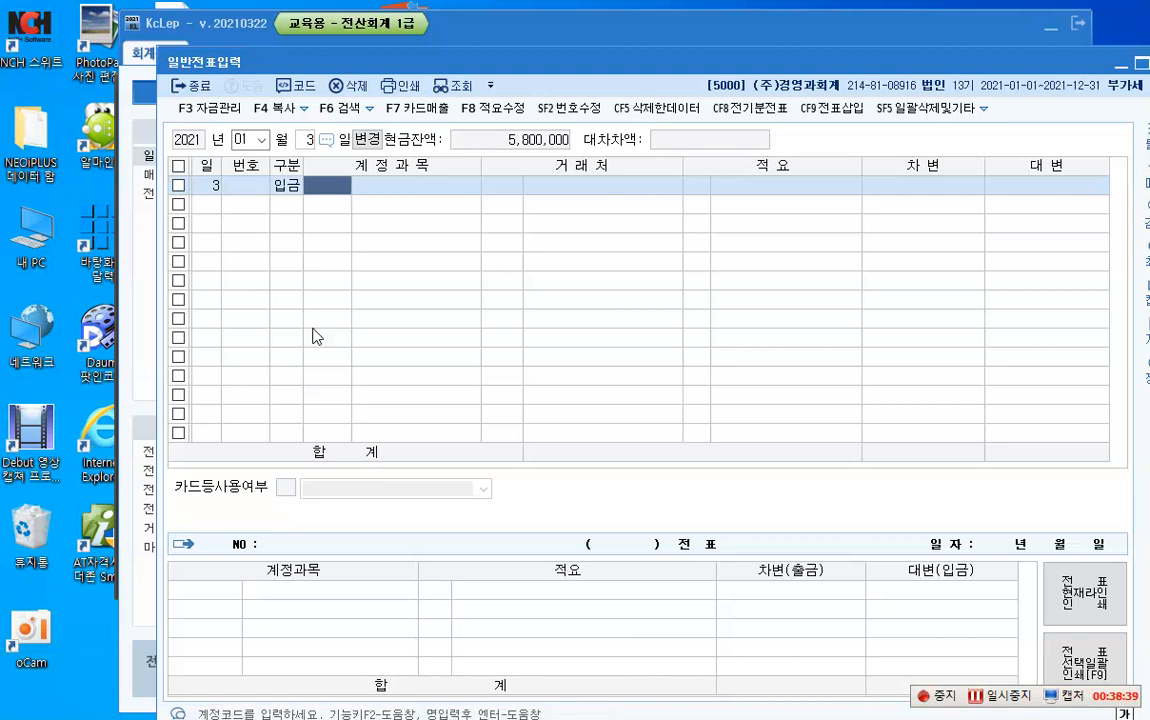
# Look up 수수료수익 and assign account 0909 수수료수익 to the day 3 입금 line.
pyautogui.press('F2')
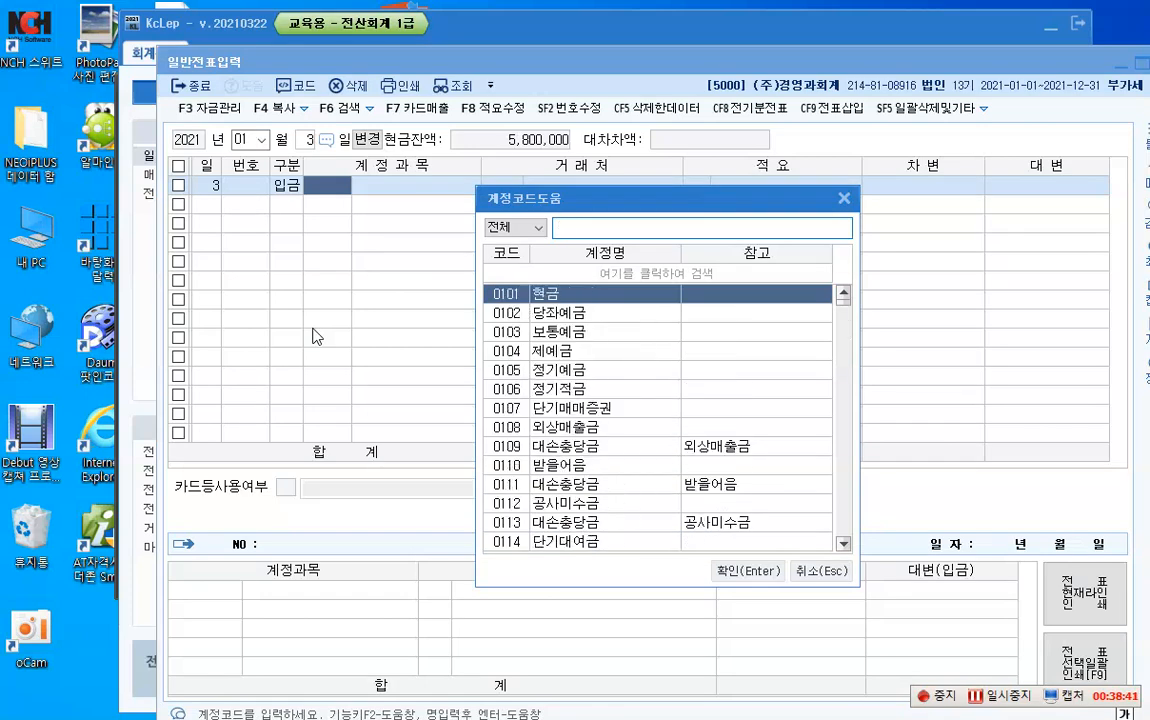
pyautogui.write('수수료')
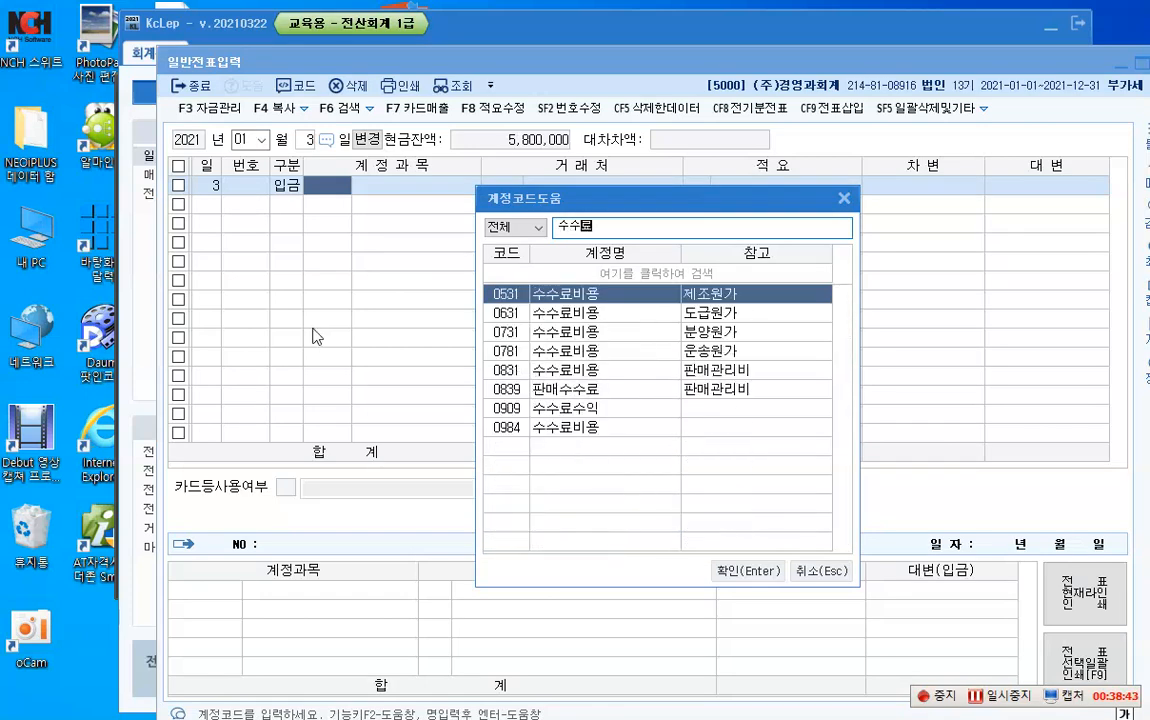
pyautogui.write('수익')
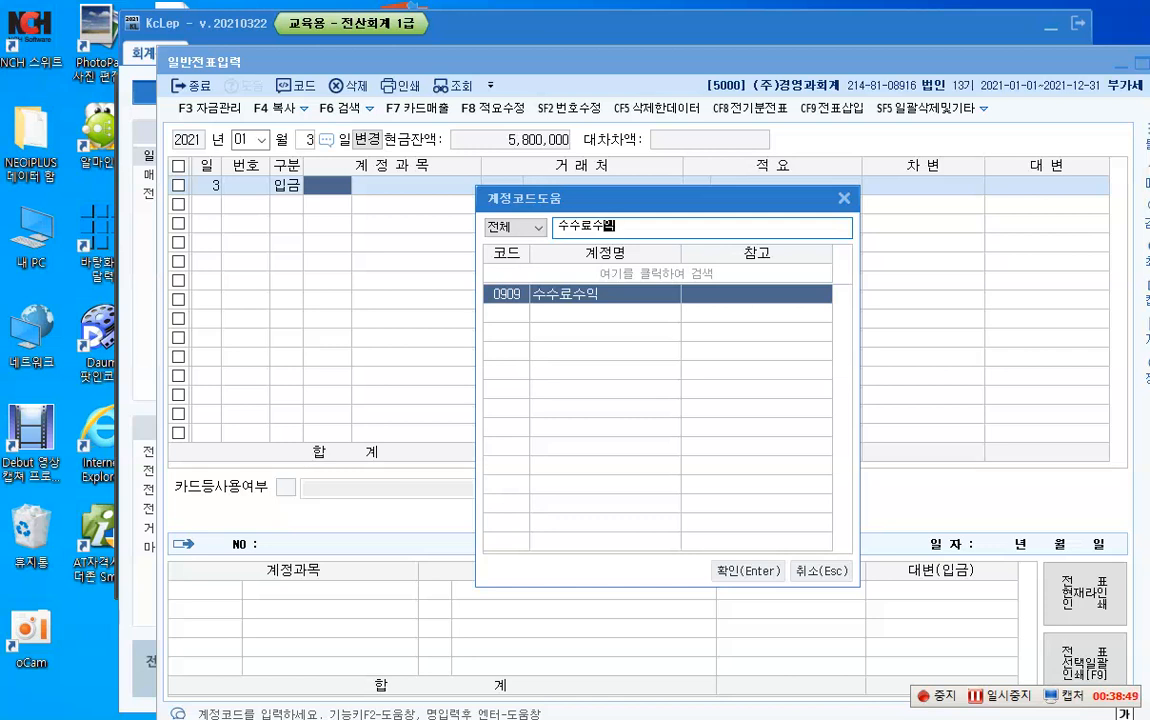
pyautogui.press('Return')
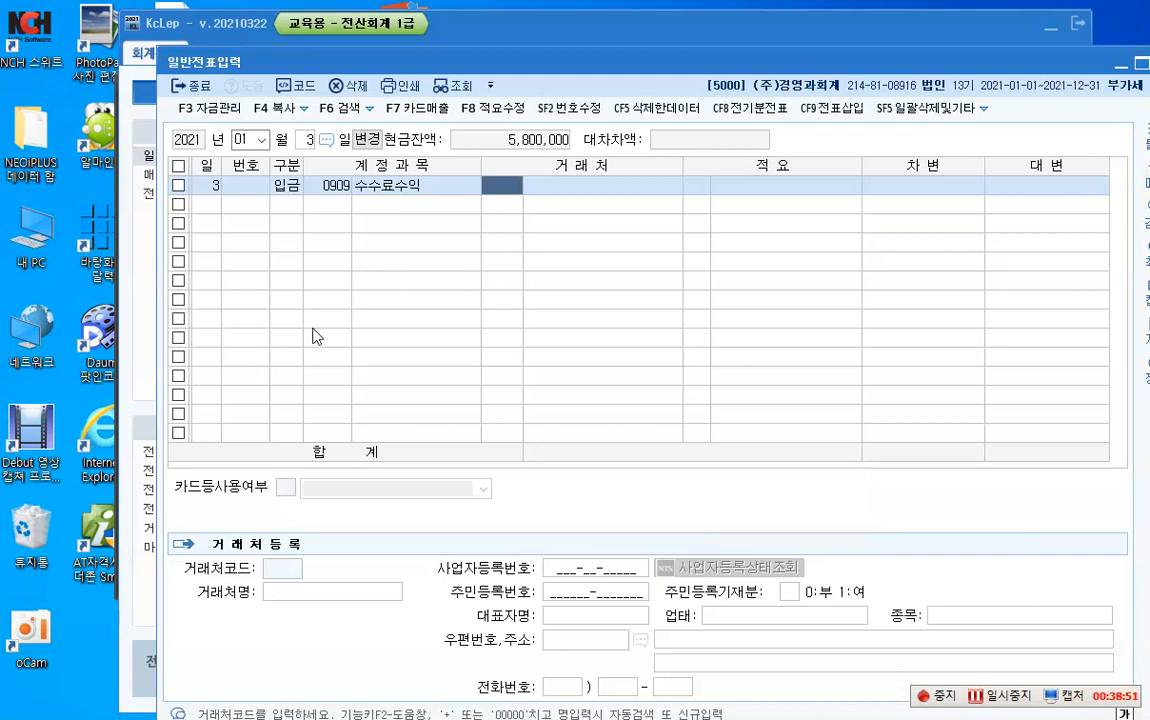
# Leave 거래처 and 적요 blank on the 수수료수익 line, enter 500,000 in 대변 and display that line's voucher.
pyautogui.press('Return')
pyautogui.press('Return')
pyautogui.press('Return')
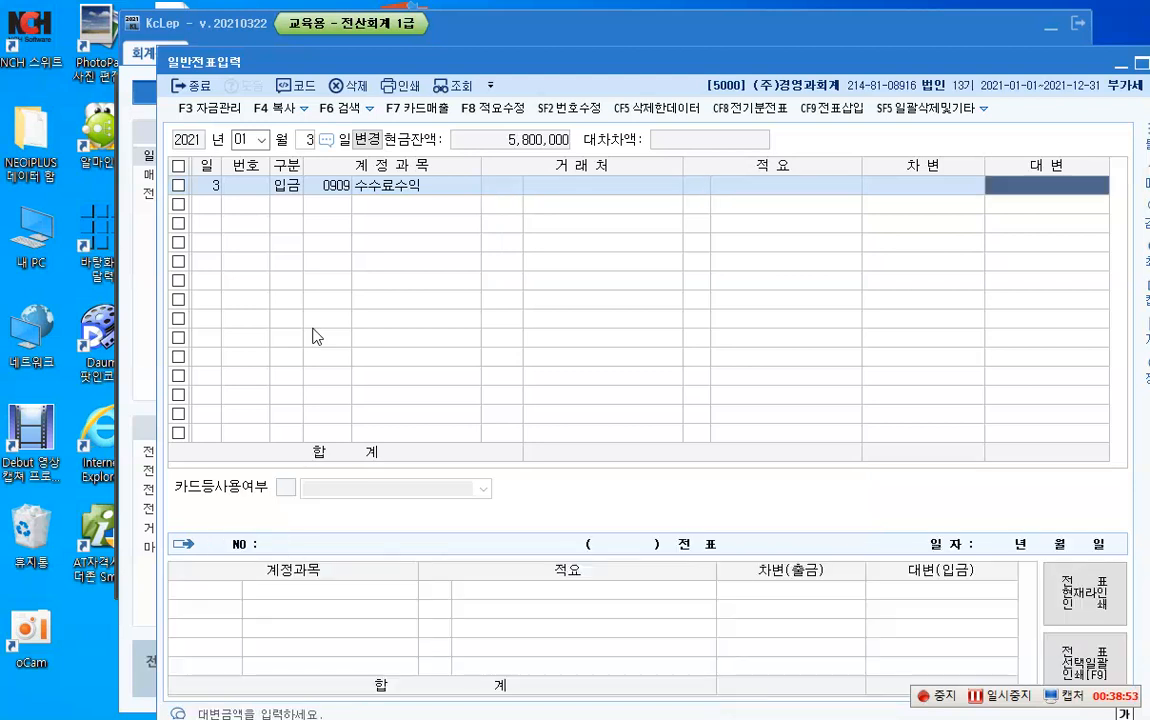
pyautogui.write('5000000')
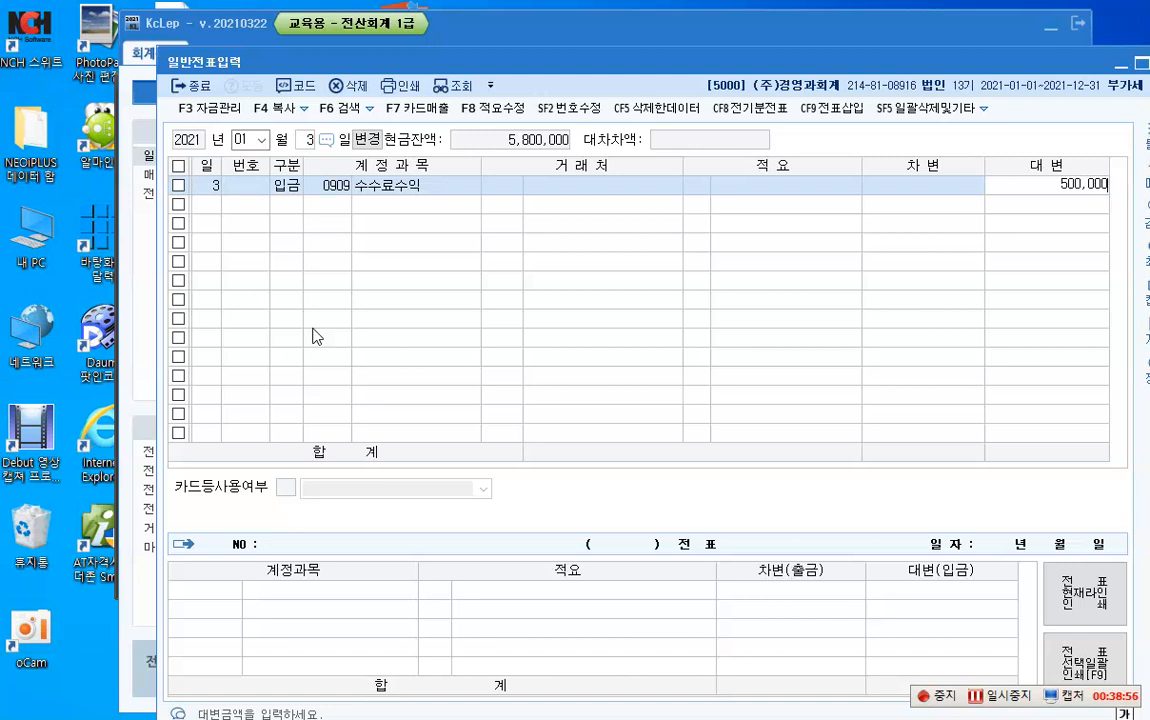
pyautogui.press('Return')
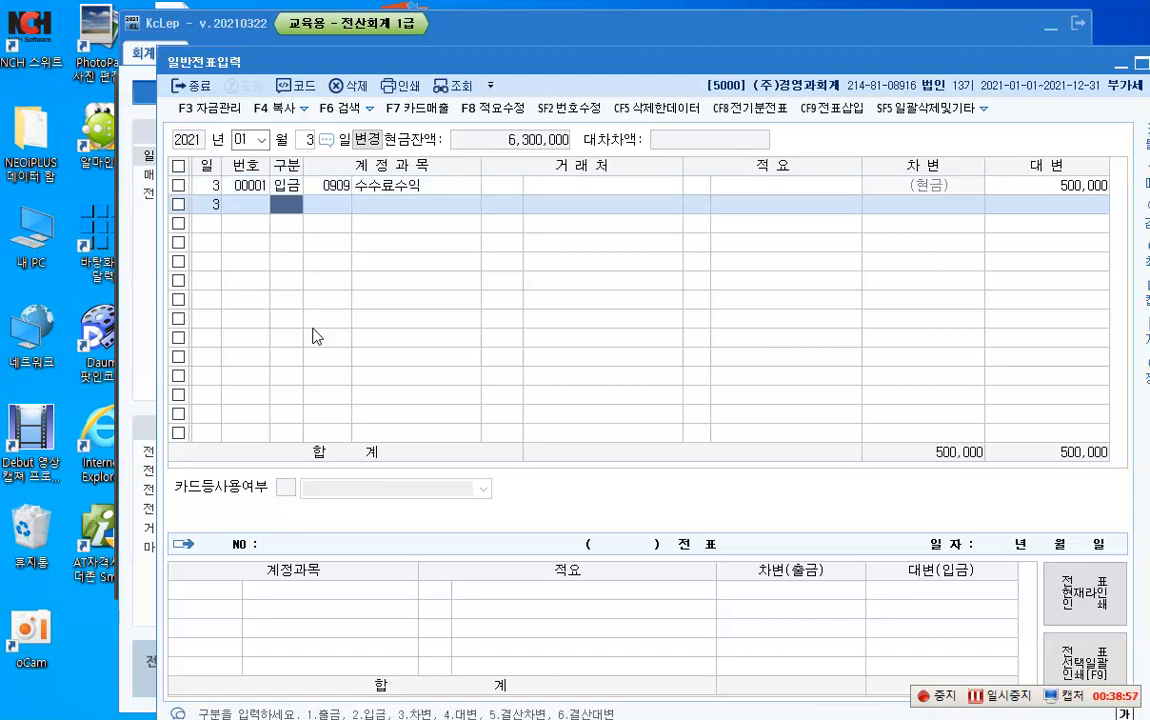
pyautogui.click(992, 186)
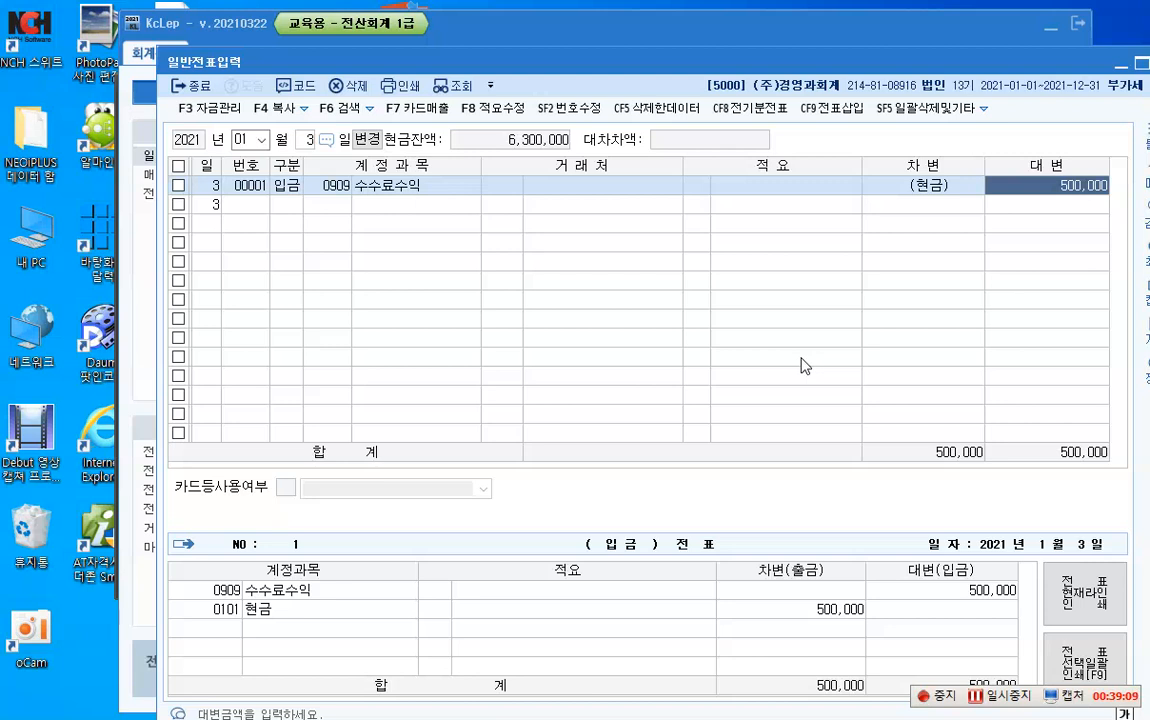
# Start a second 입금 line for day 3 and assign account 0108 외상매출금 to it.
pyautogui.press('Return')
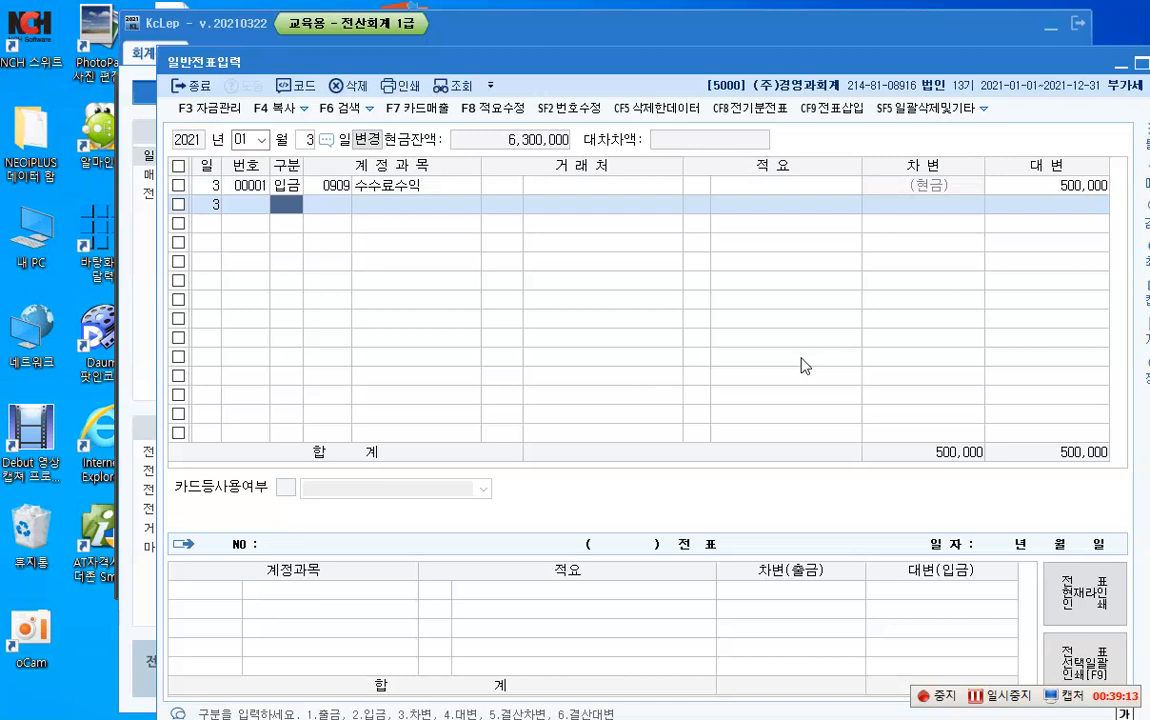
pyautogui.press('2')
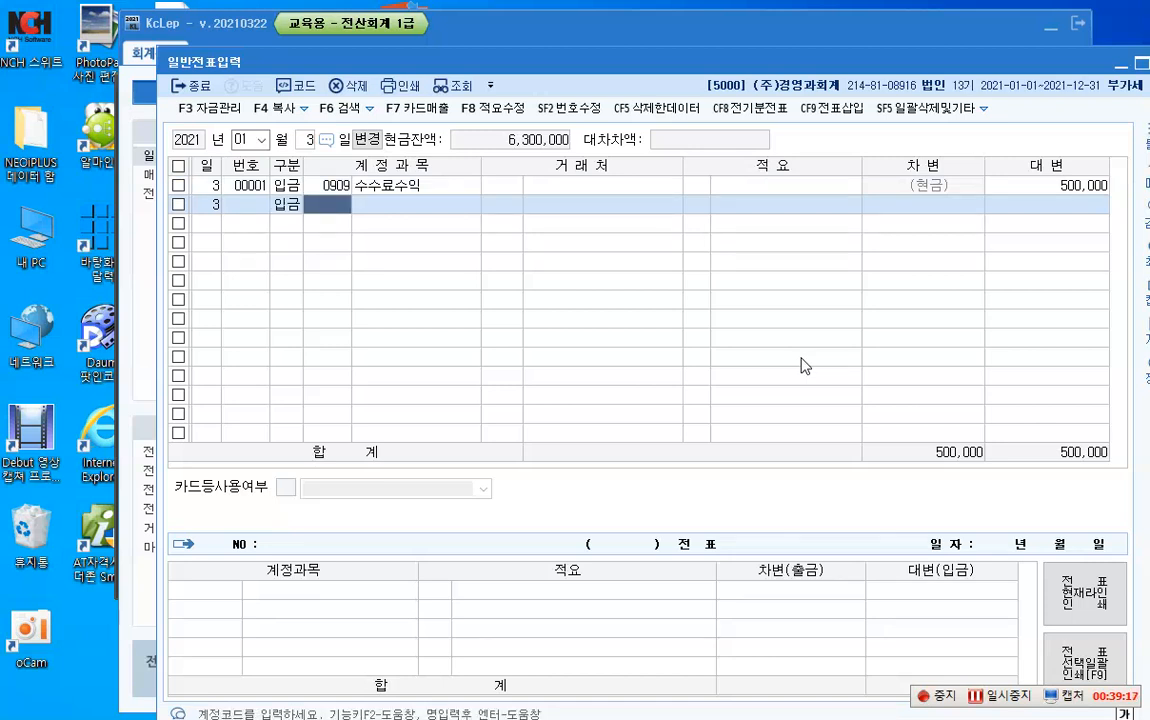
pyautogui.write('10')
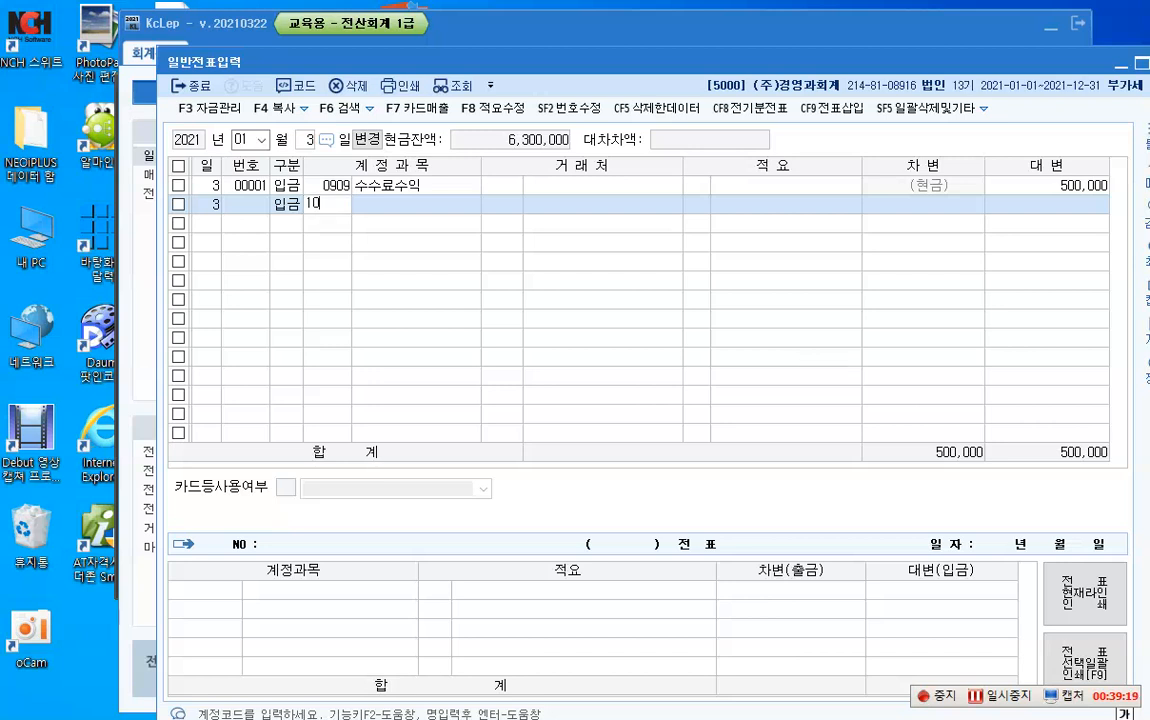
pyautogui.write('8')
pyautogui.press('Return')
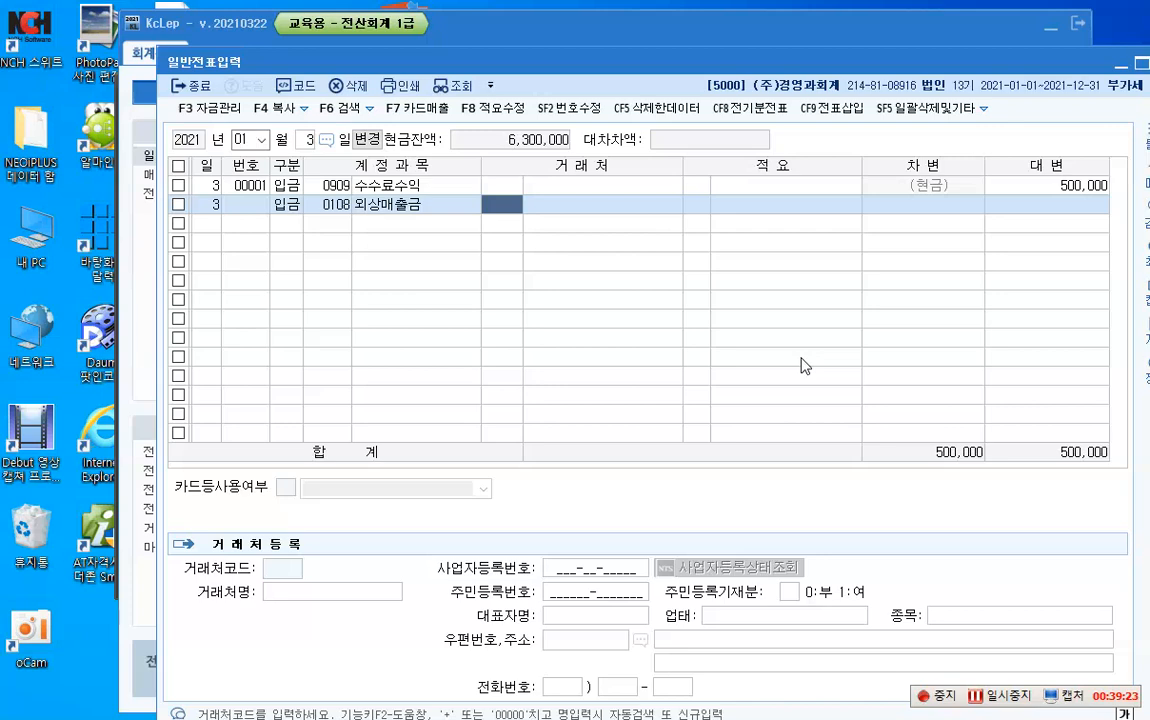
# Assign 거래처 당산상사(주) to the 외상매출금 line, leave 적요 blank, enter 700,000 in 대변 and display that line's voucher.
pyautogui.press('F2')
pyautogui.write('당')
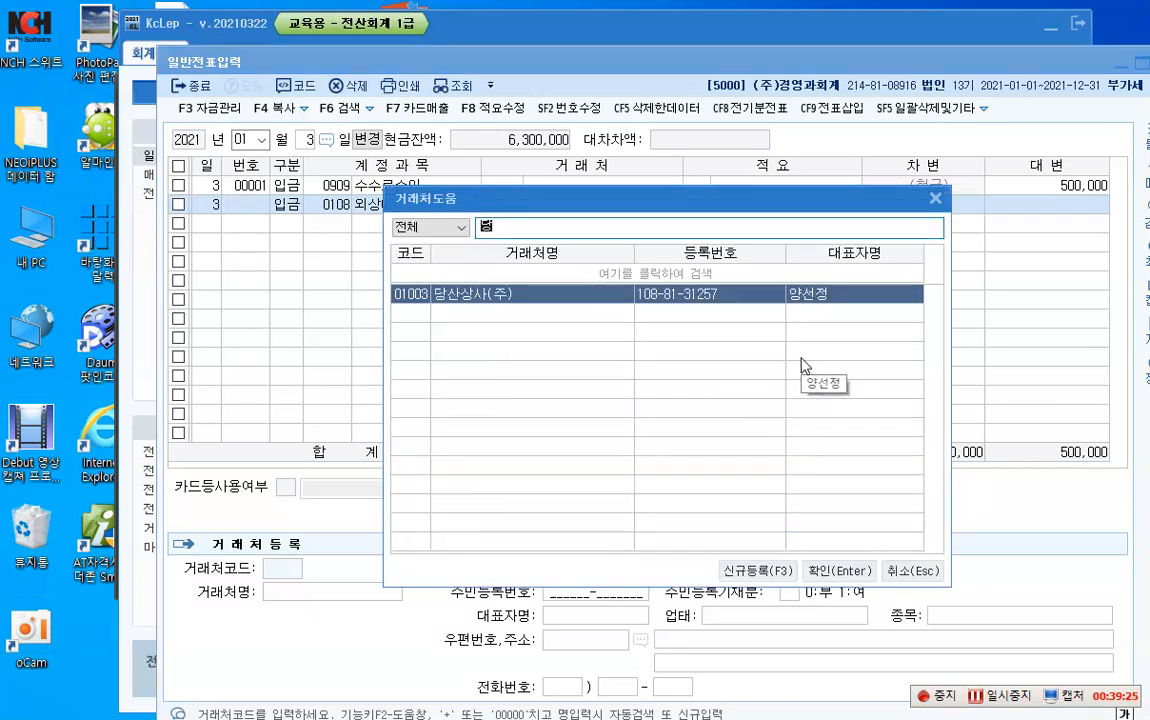
pyautogui.press('Return')
pyautogui.press('Return')
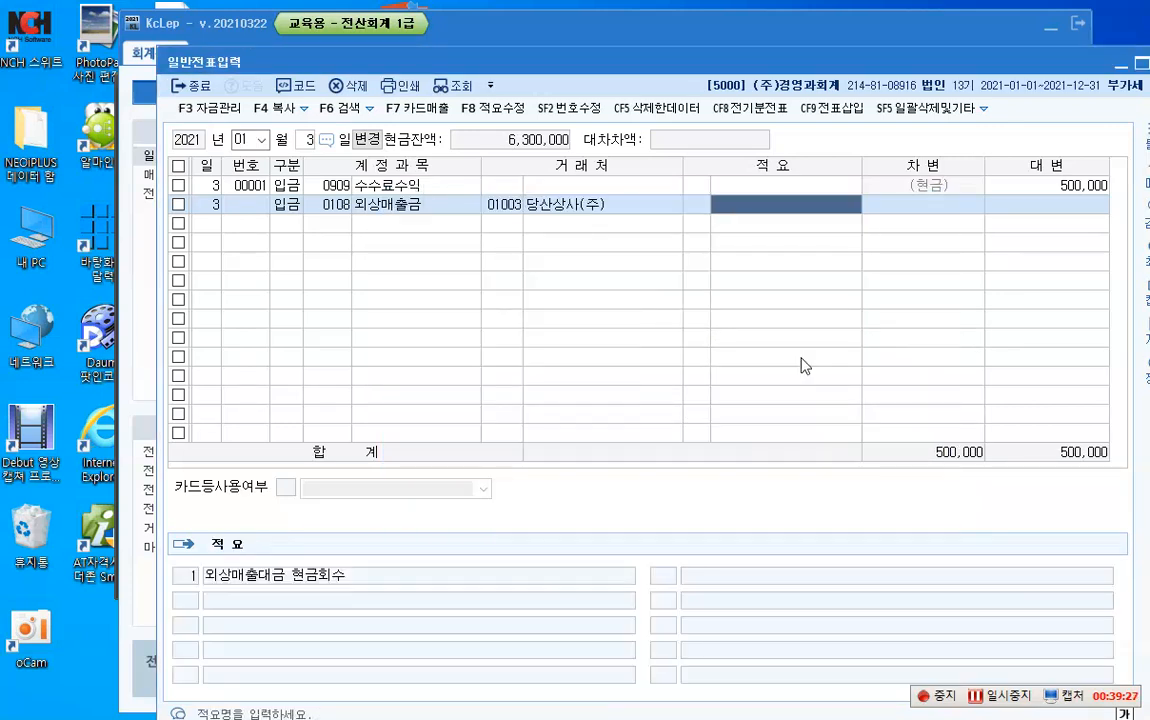
pyautogui.press('Return')
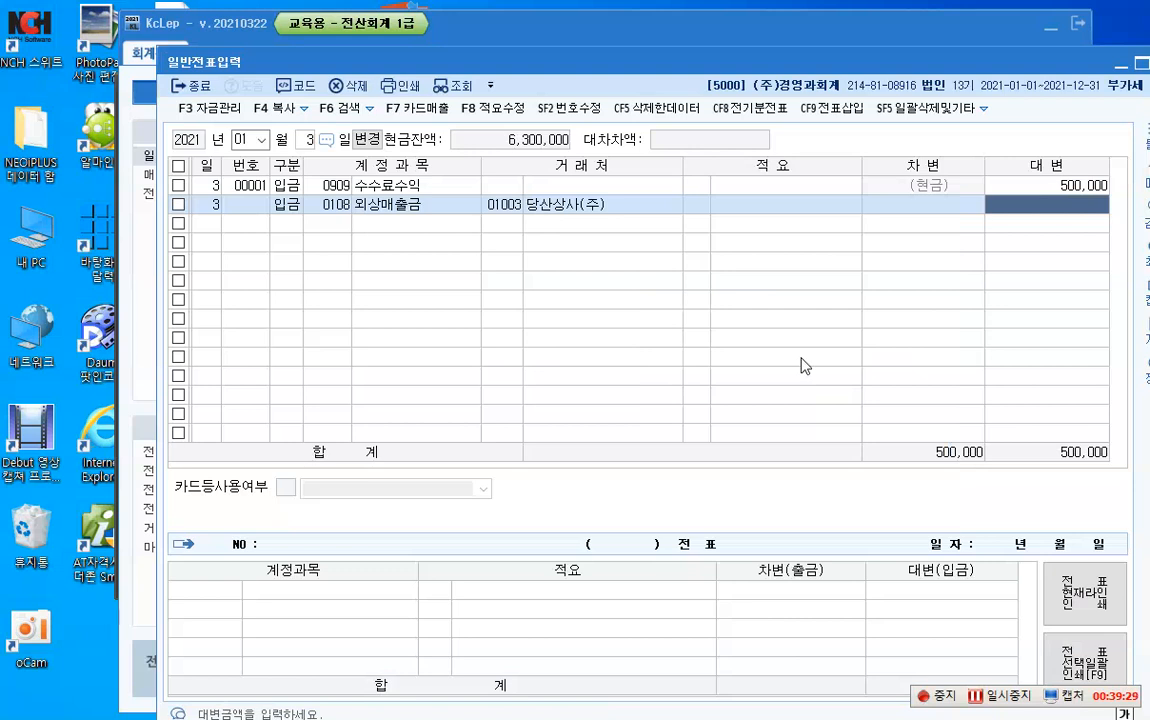
pyautogui.write('7000000')
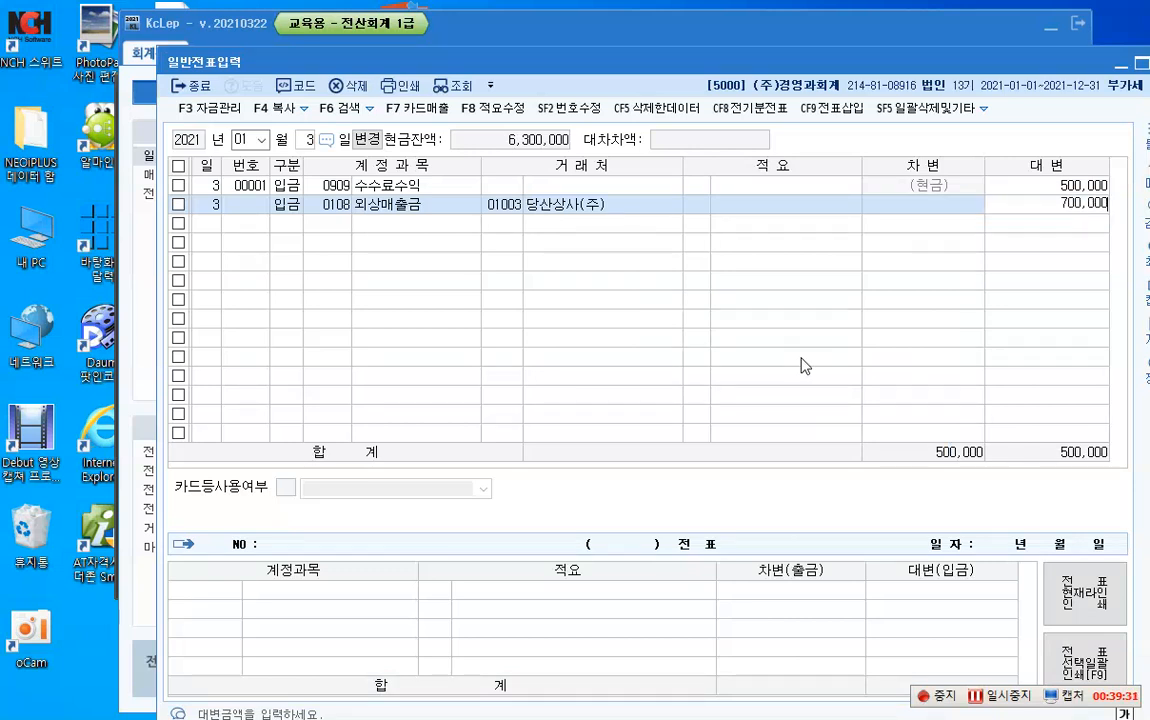
pyautogui.press('Return')
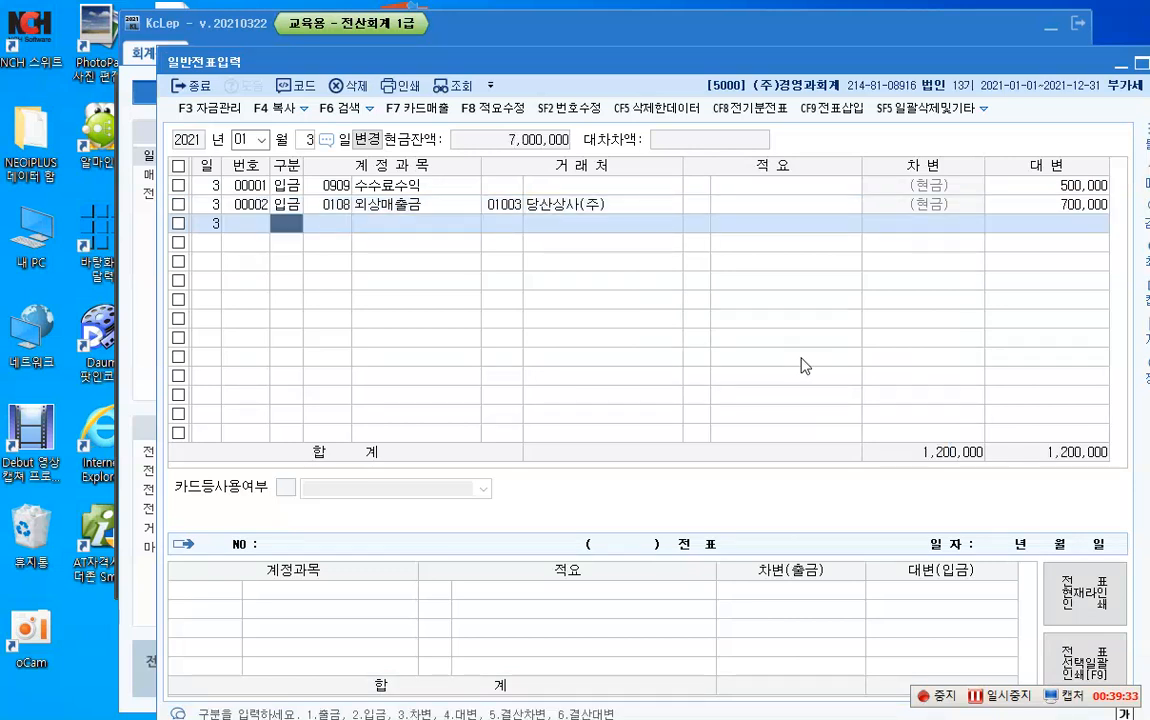
pyautogui.click(1075, 208)
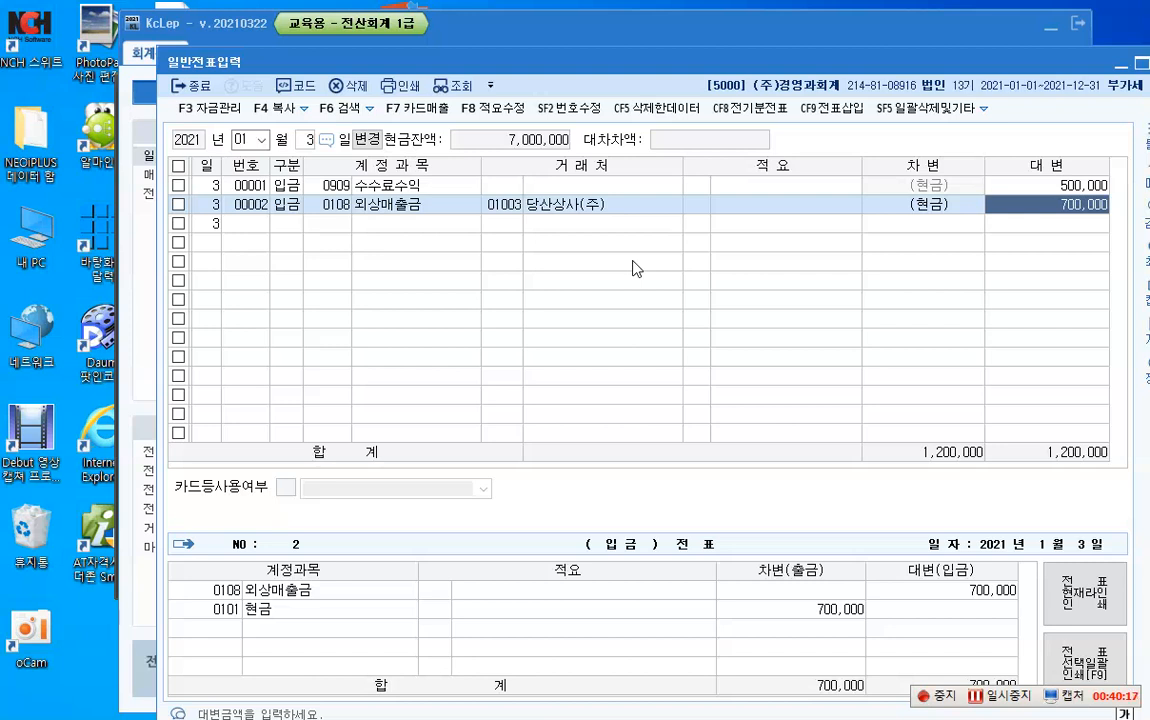
# Start a third 입금 line for day 3, try account 0102 당좌예금 and replace it with 0103 보통예금.
pyautogui.press('Return')
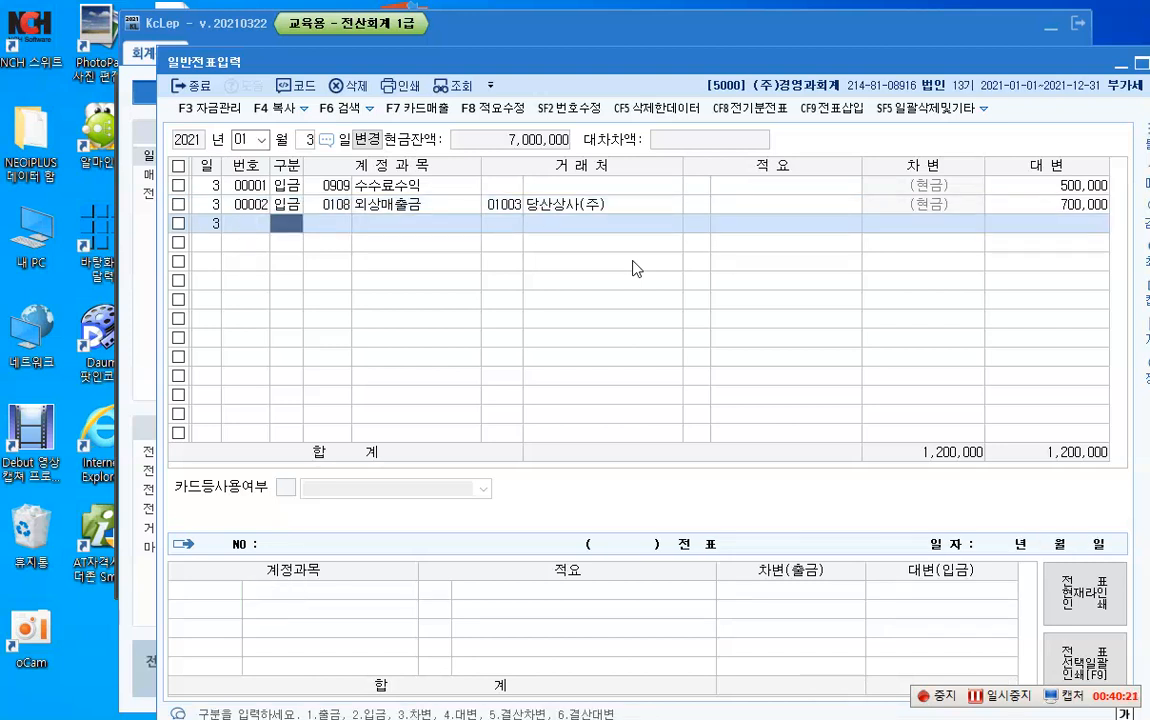
pyautogui.write('2')
pyautogui.press('Return')
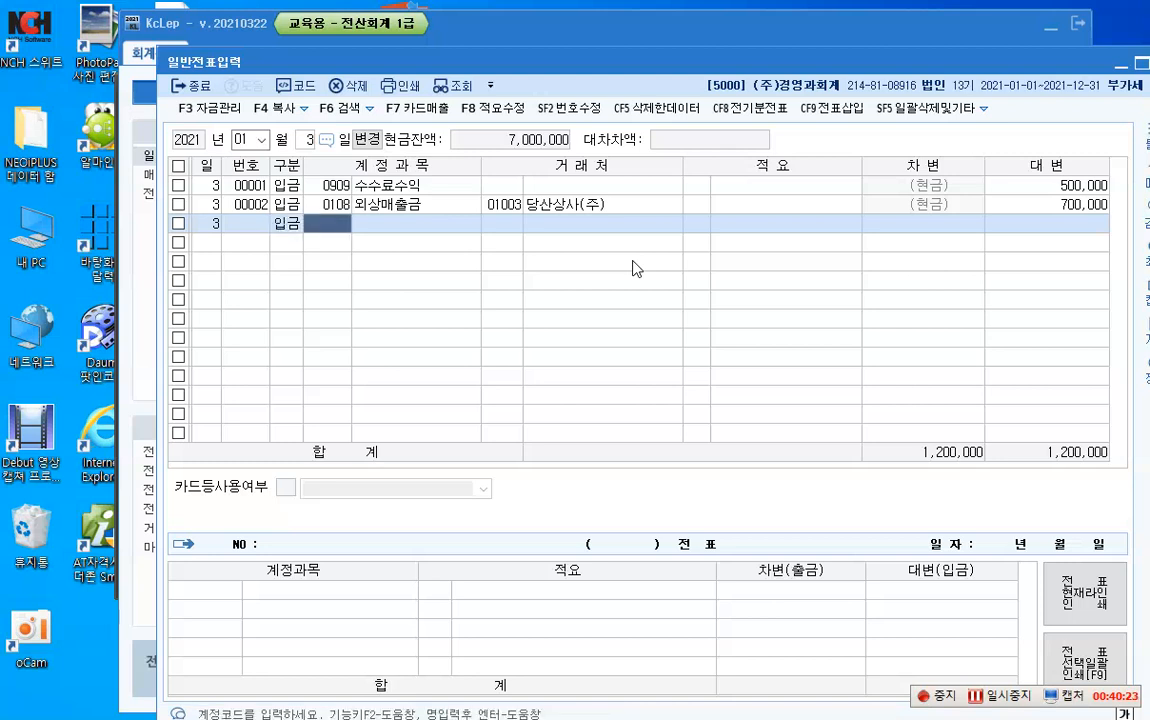
pyautogui.write('0102')
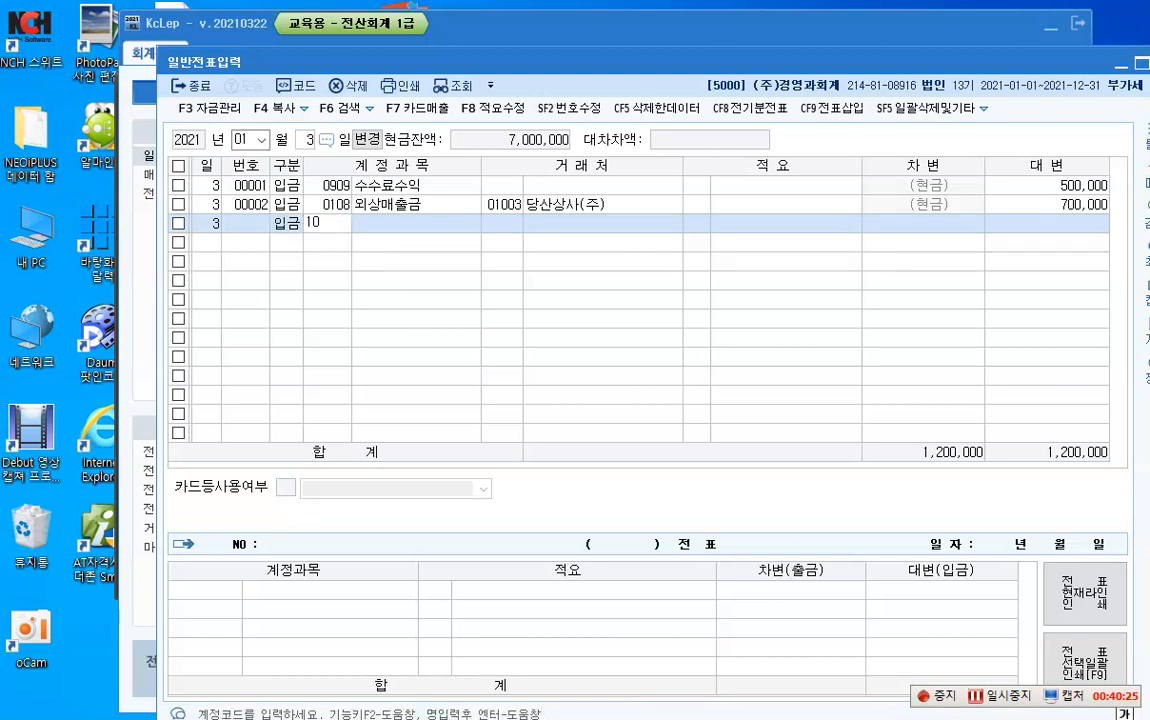
pyautogui.press('Return')
pyautogui.press('Left')
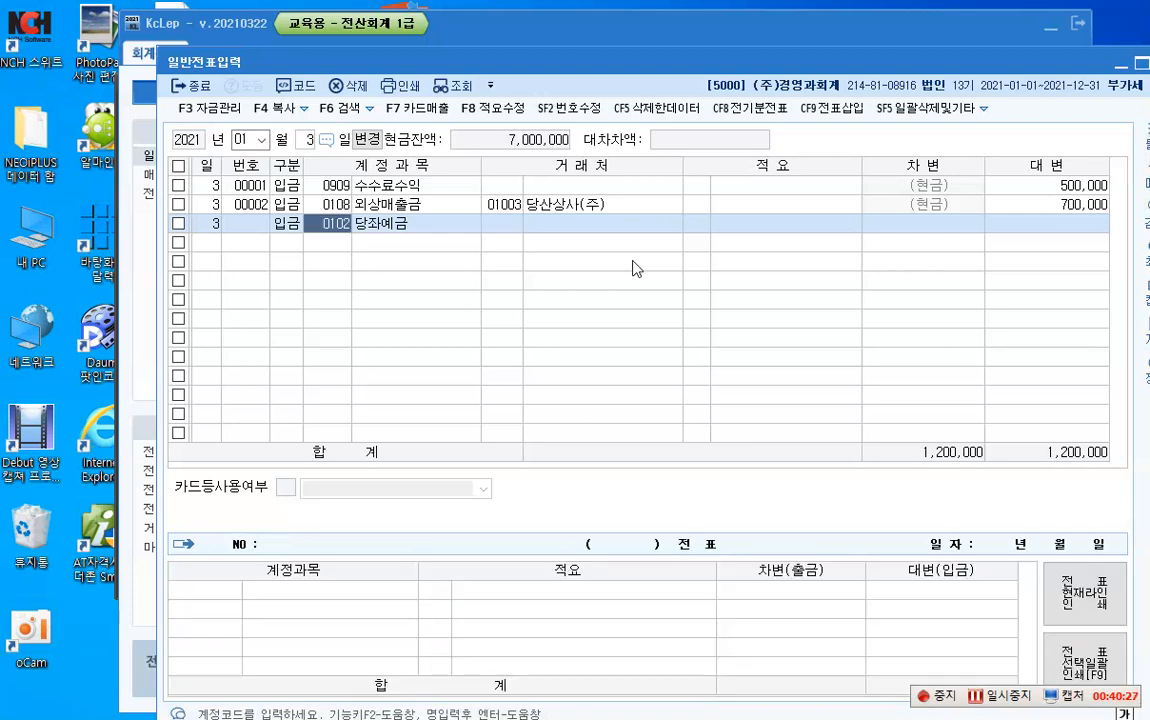
pyautogui.write('0103')
pyautogui.press('Return')
# Leave 거래처 and 적요 blank on the 보통예금 line and enter 800,000 in 대변.
pyautogui.press('Return')
pyautogui.press('Return')
pyautogui.press('Return')
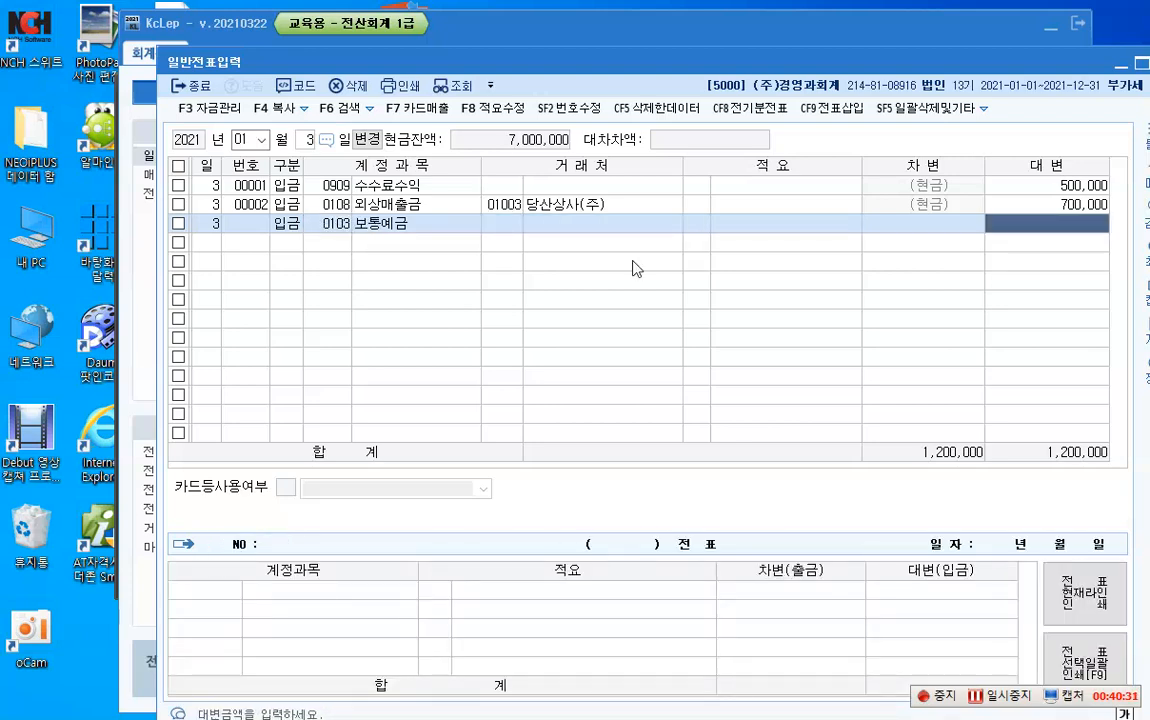
pyautogui.write('8000000')
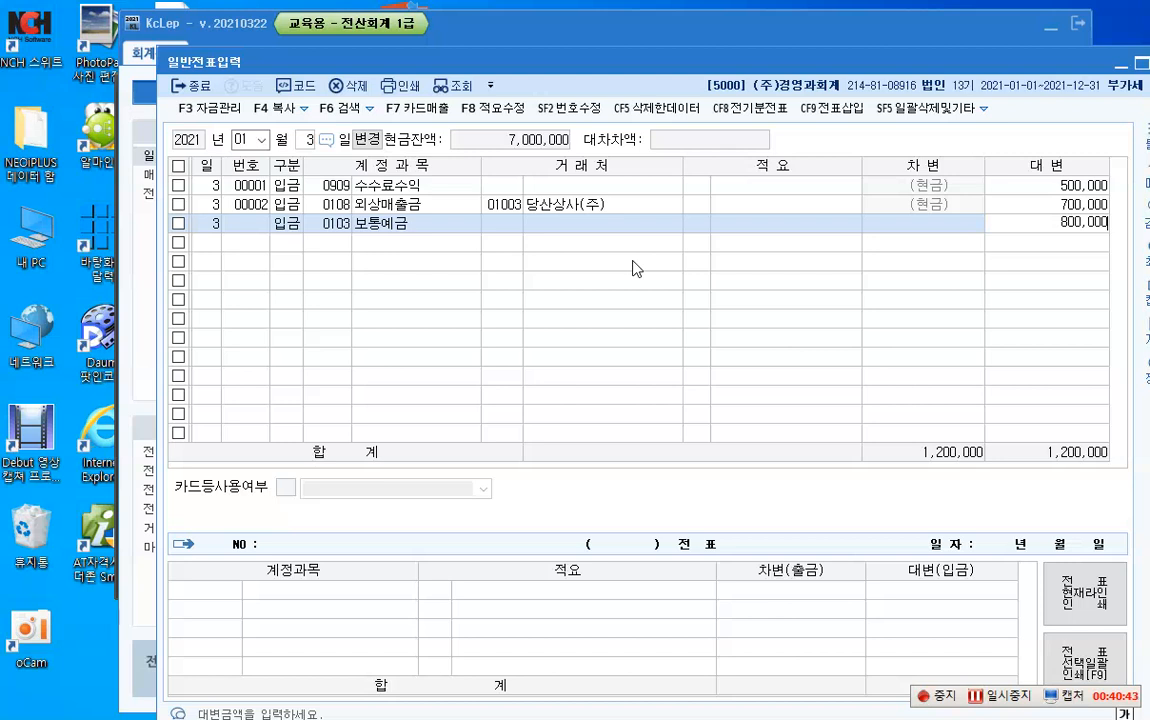
pyautogui.press('Return')
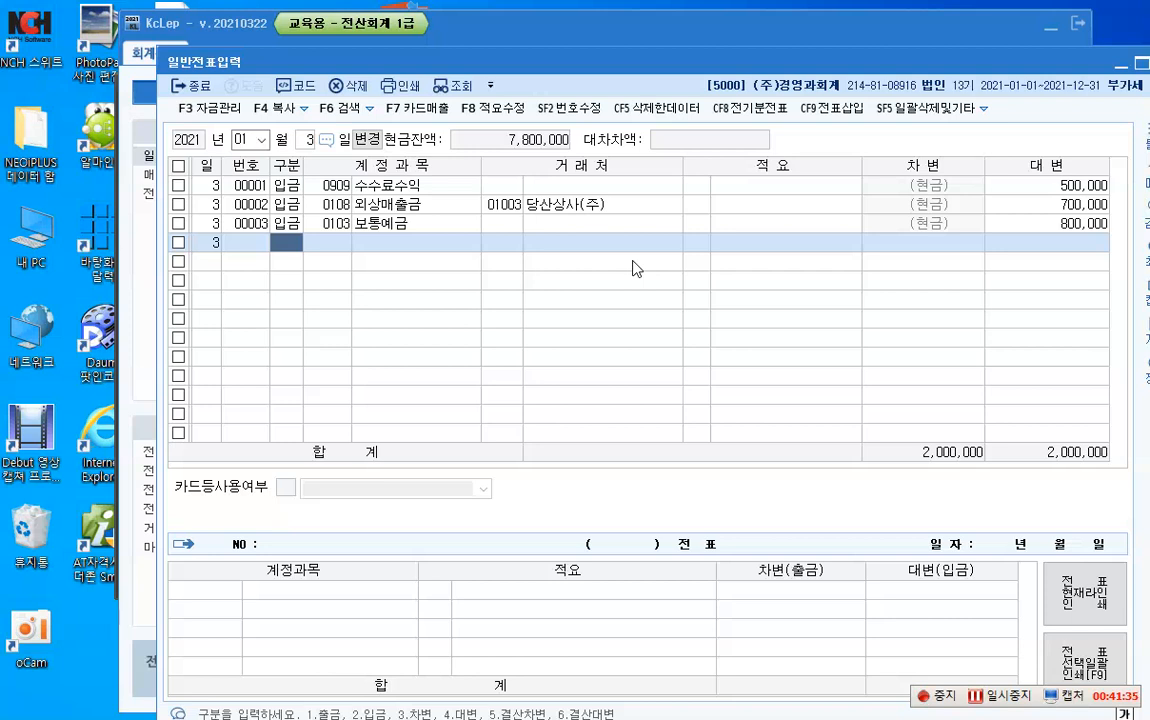
# Add a fourth 입금 line for day 3 with account 0108 외상매출금.
pyautogui.write('2')
pyautogui.press('Return')
pyautogui.write('0108')
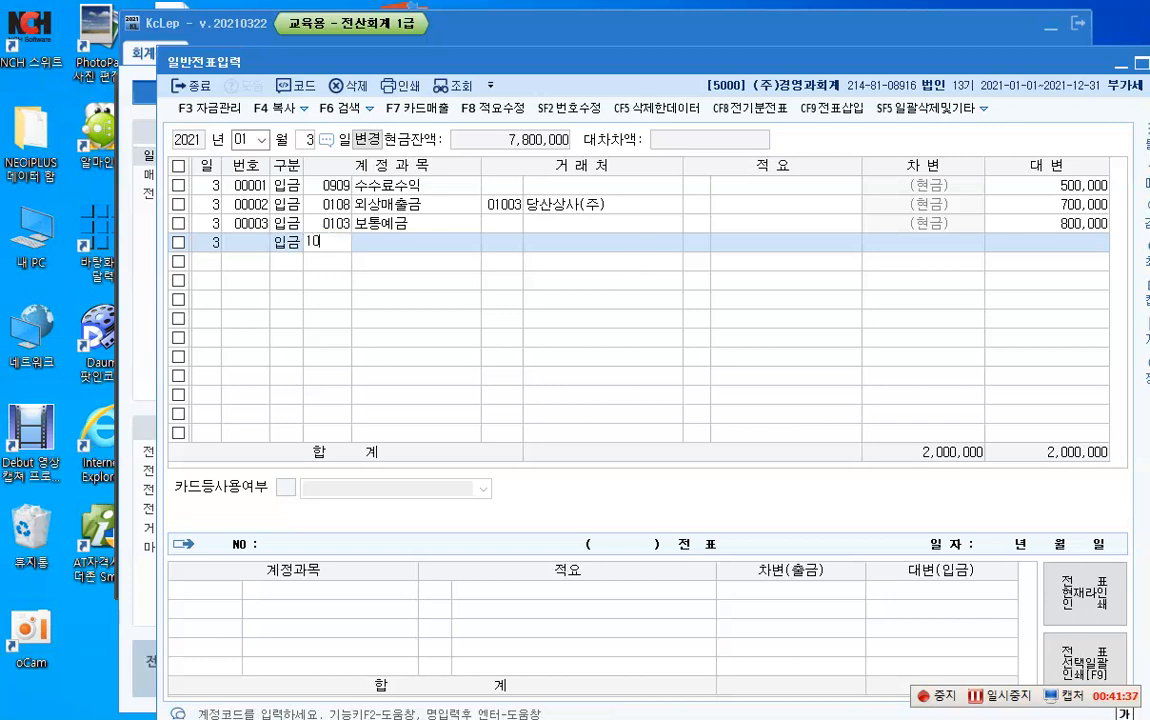
pyautogui.press('Return')
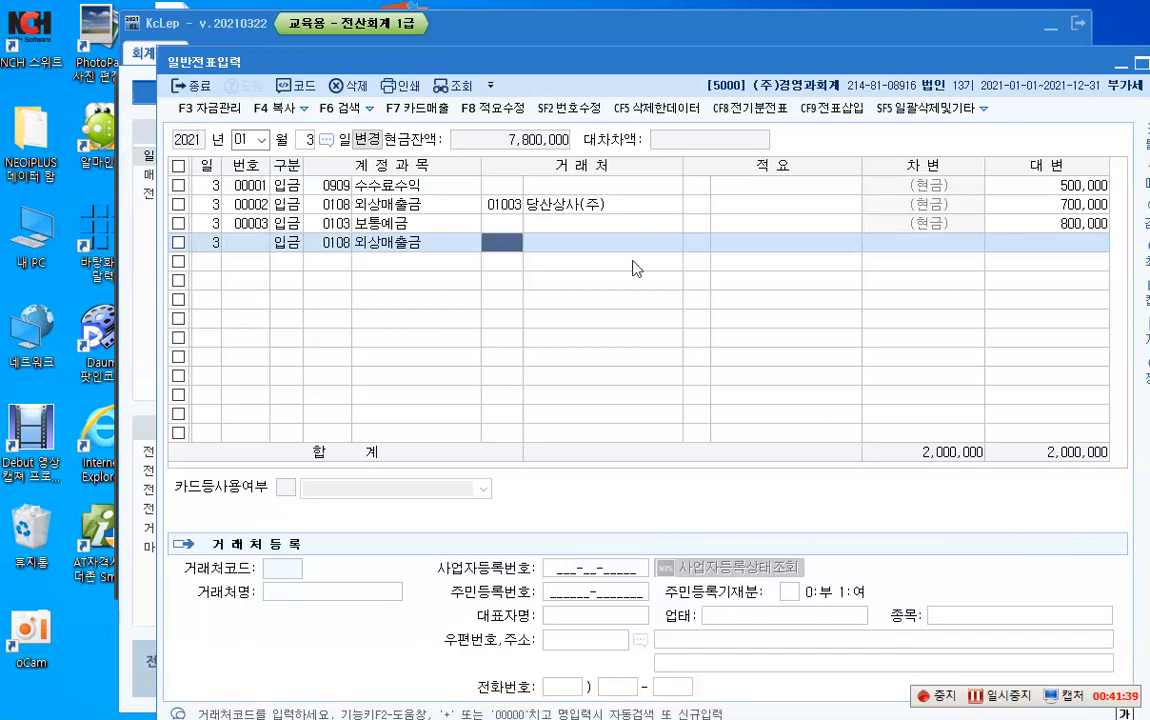
# Look up 원 to assign 거래처 원효상회, leave 적요 blank, enter 500,000 in 대변 and display that line's voucher.
pyautogui.write('원')
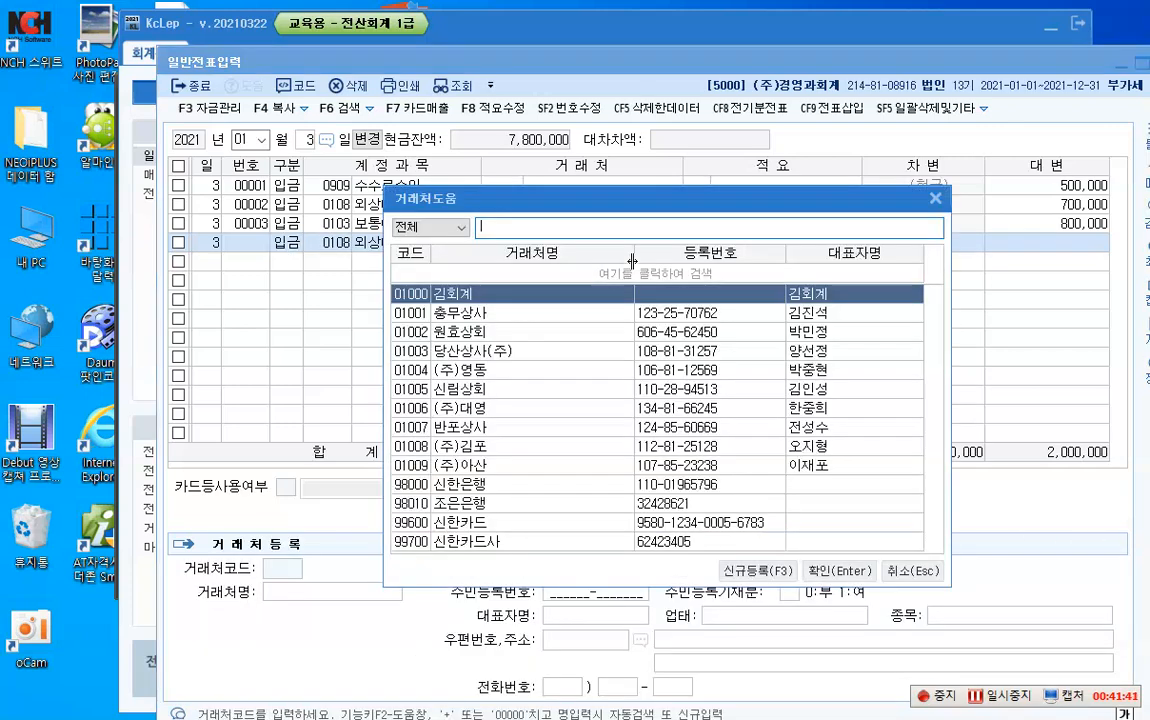
pyautogui.press('Return')
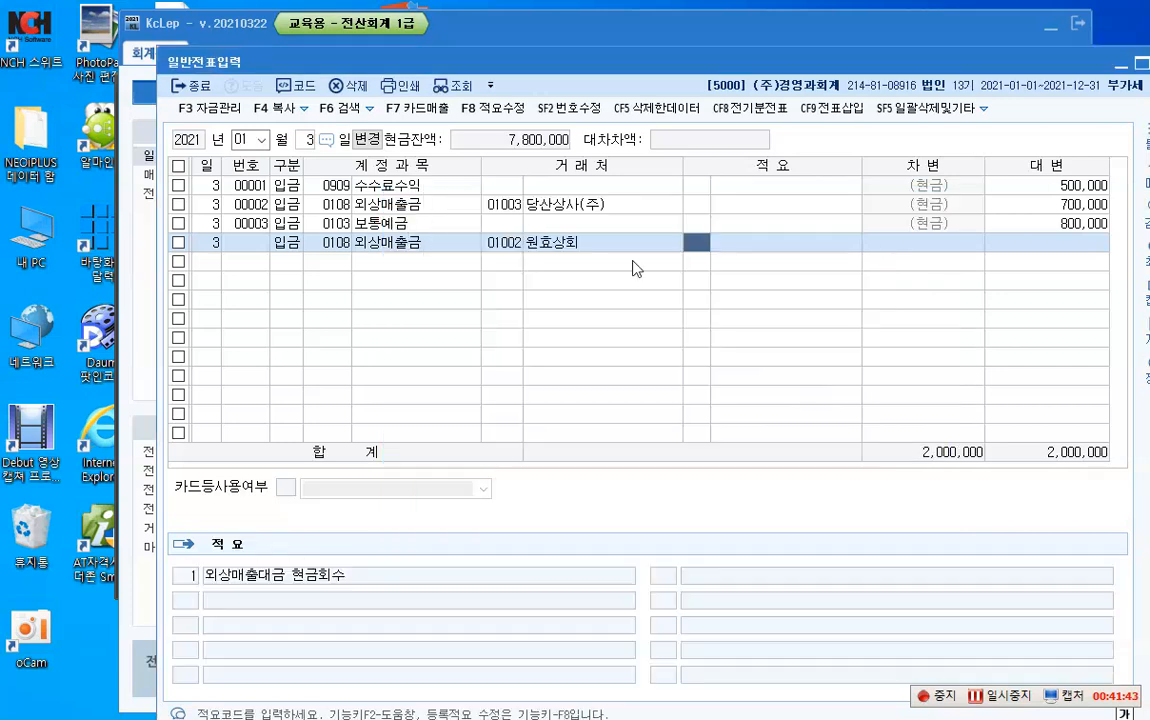
pyautogui.press('Return')
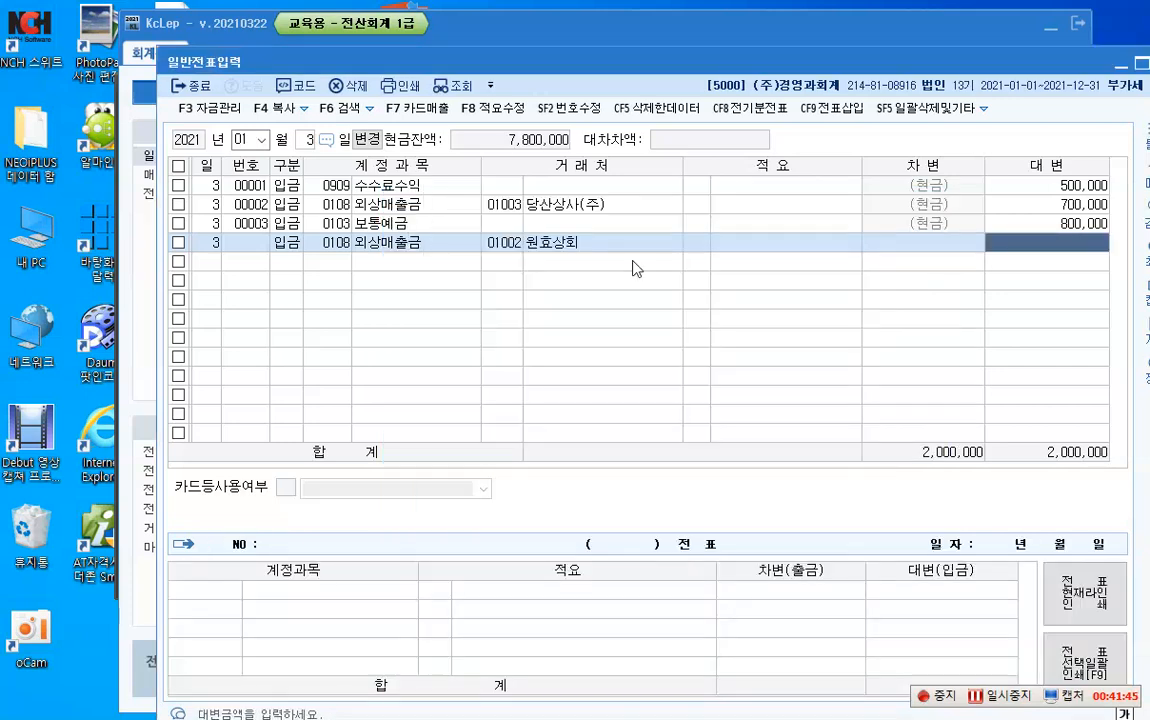
pyautogui.write('5000000')
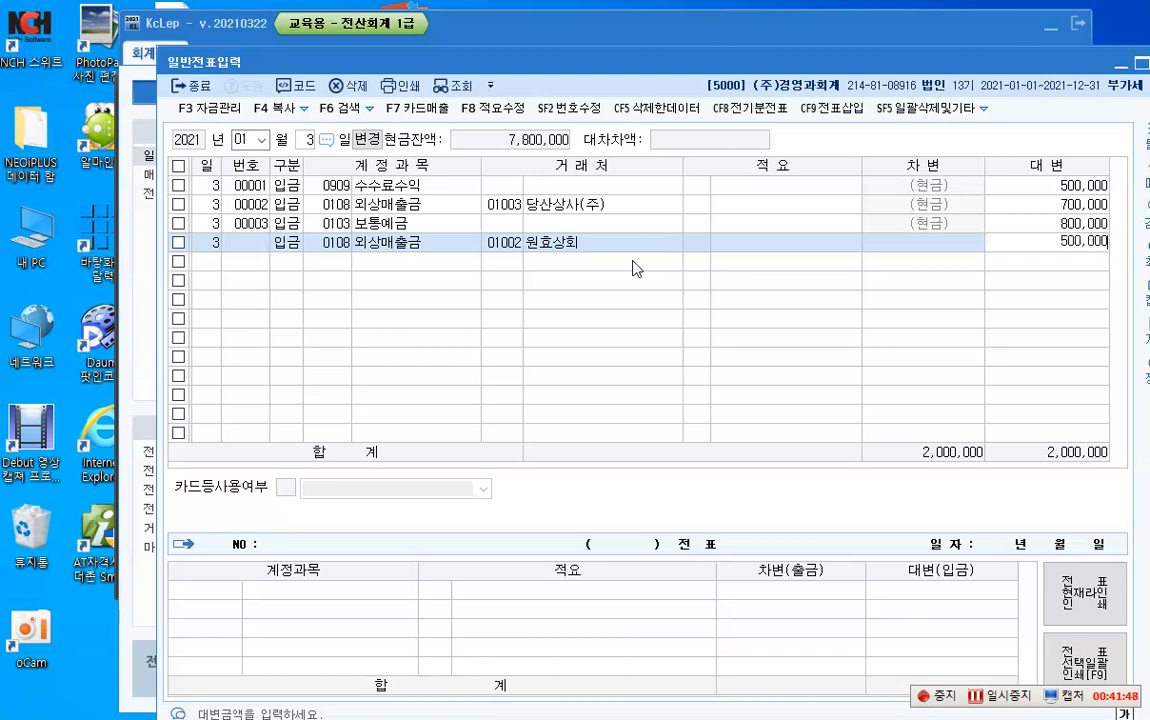
pyautogui.press('Return')
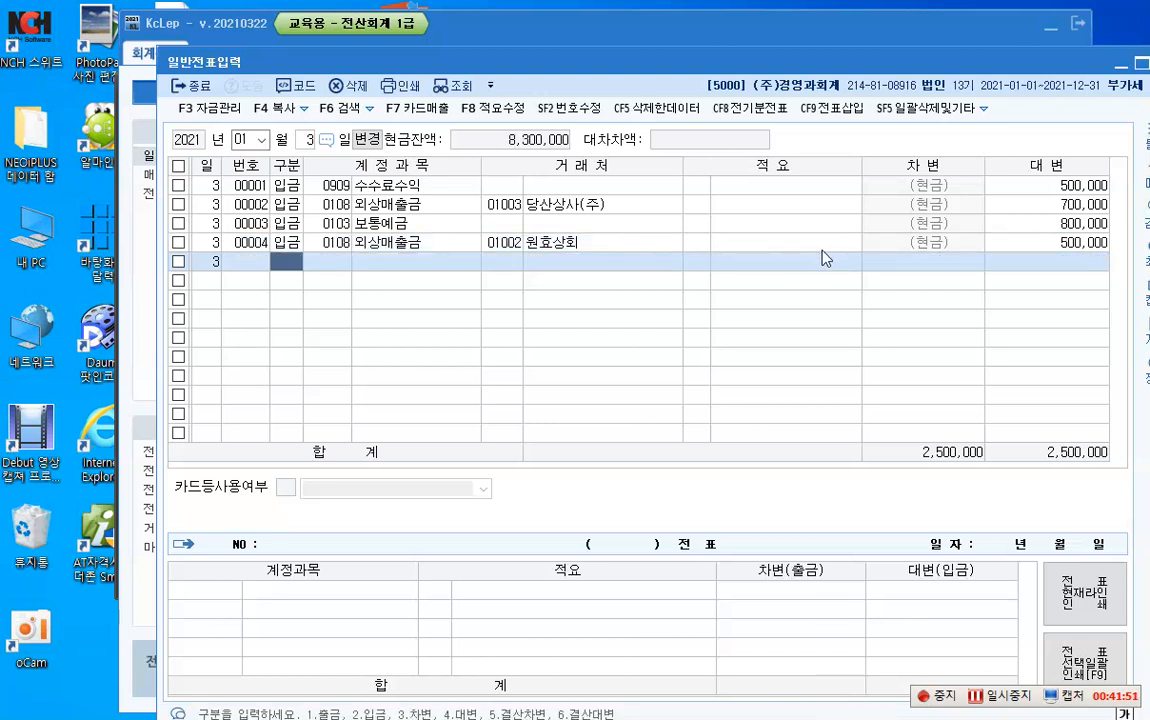
pyautogui.click(1095, 243)
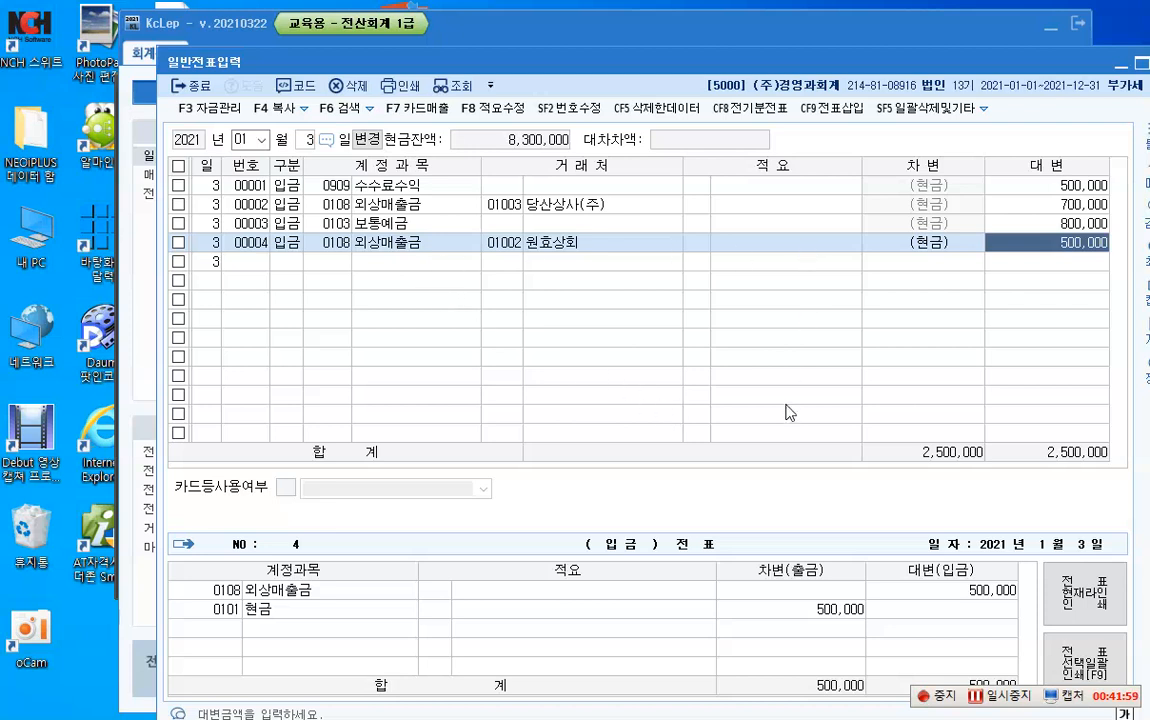
# Change the 원효상회 line's 구분 to 차변 and set its 차변 amount to 3.
pyautogui.click(296, 250)
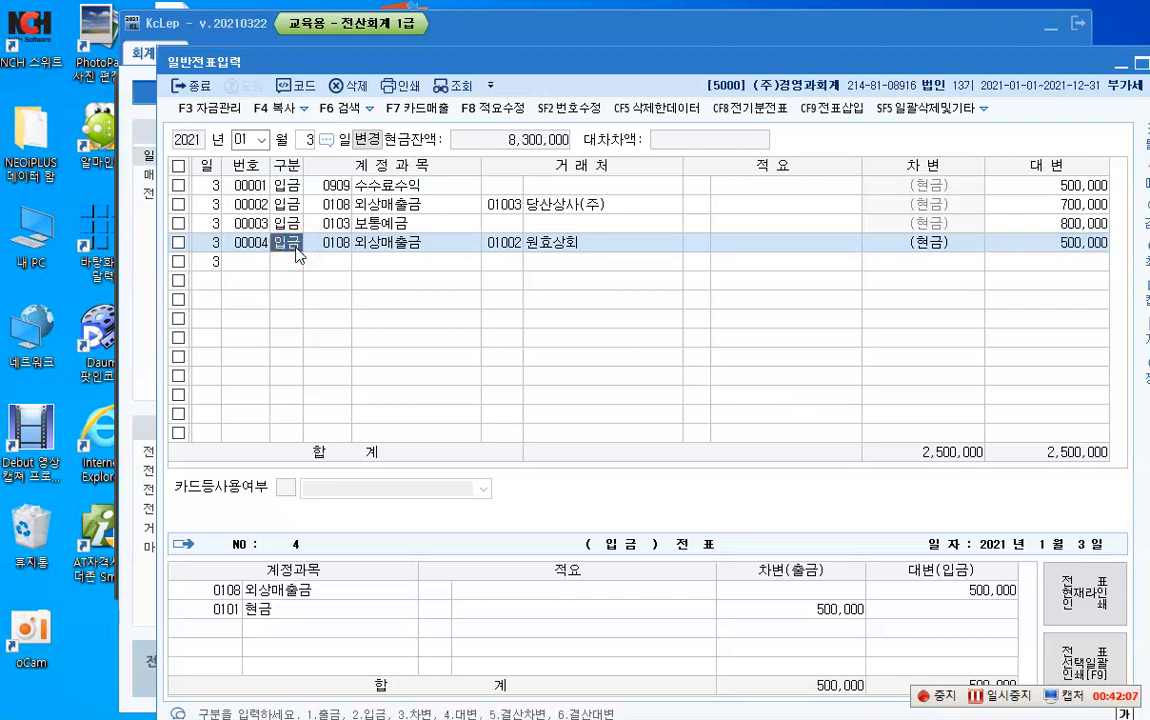
pyautogui.write('3')
pyautogui.press('Return')
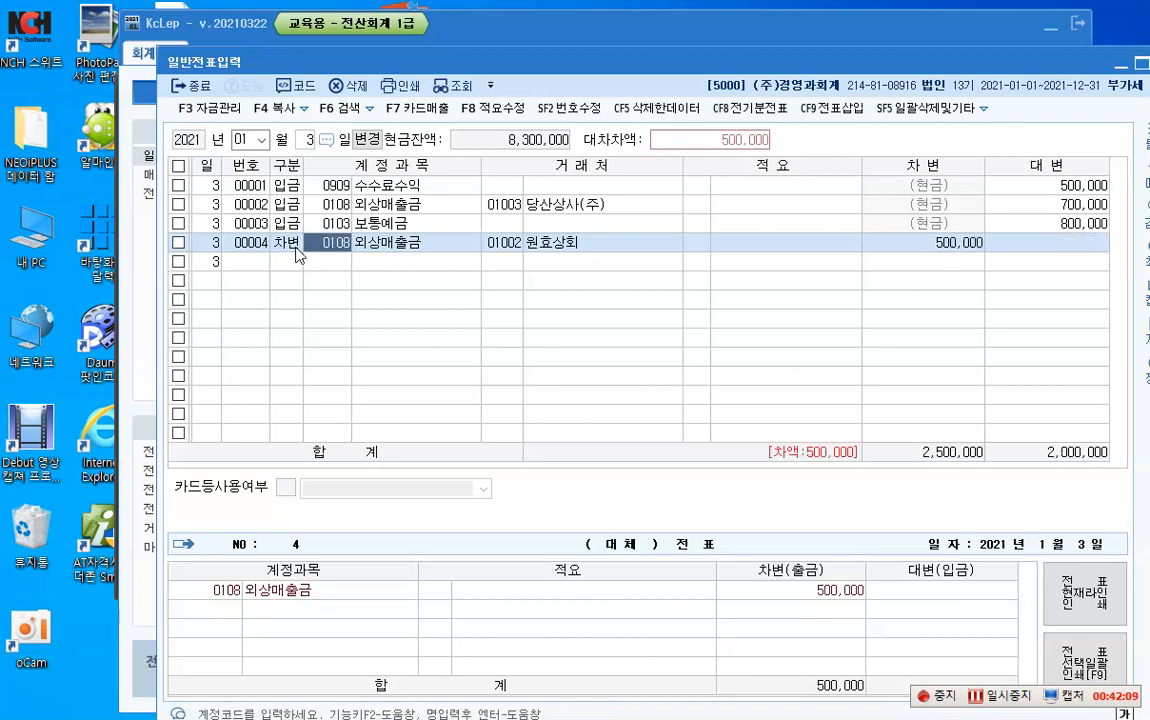
pyautogui.press('Return')
pyautogui.press('Return')
pyautogui.press('Return')
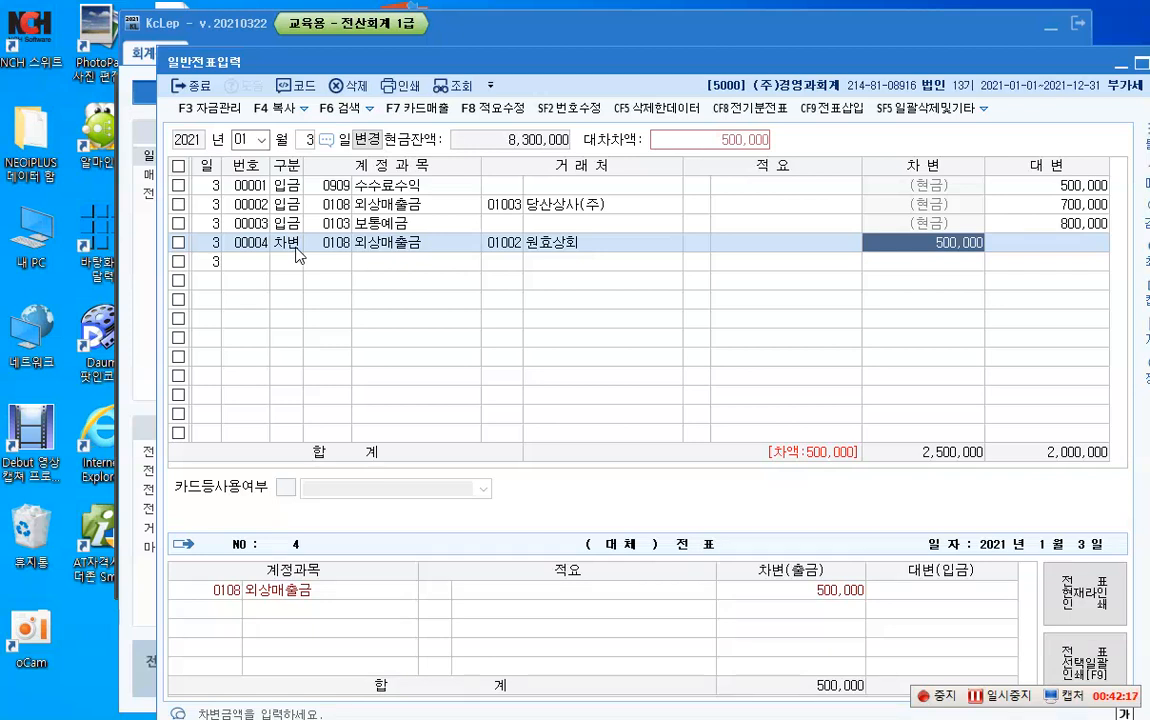
pyautogui.write('3')
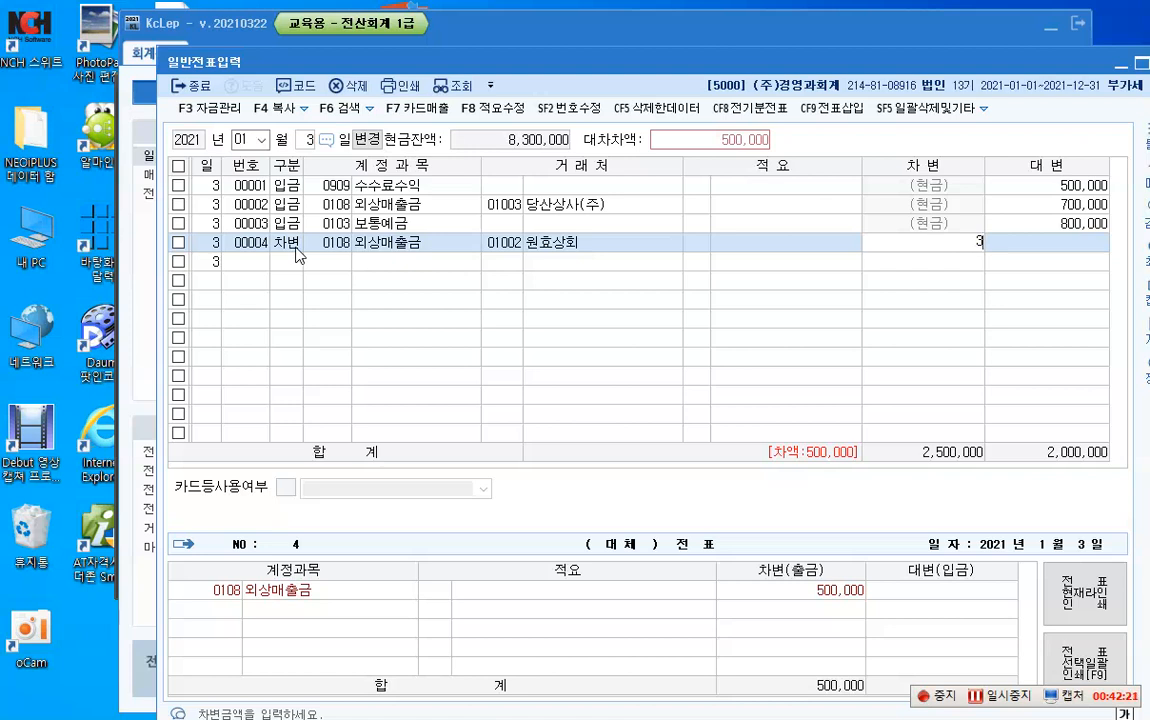
pyautogui.press('Return')
# Change the 원효상회 line's 구분 to 대변 and set its 대변 amount to 300,000.
pyautogui.click(290, 243)
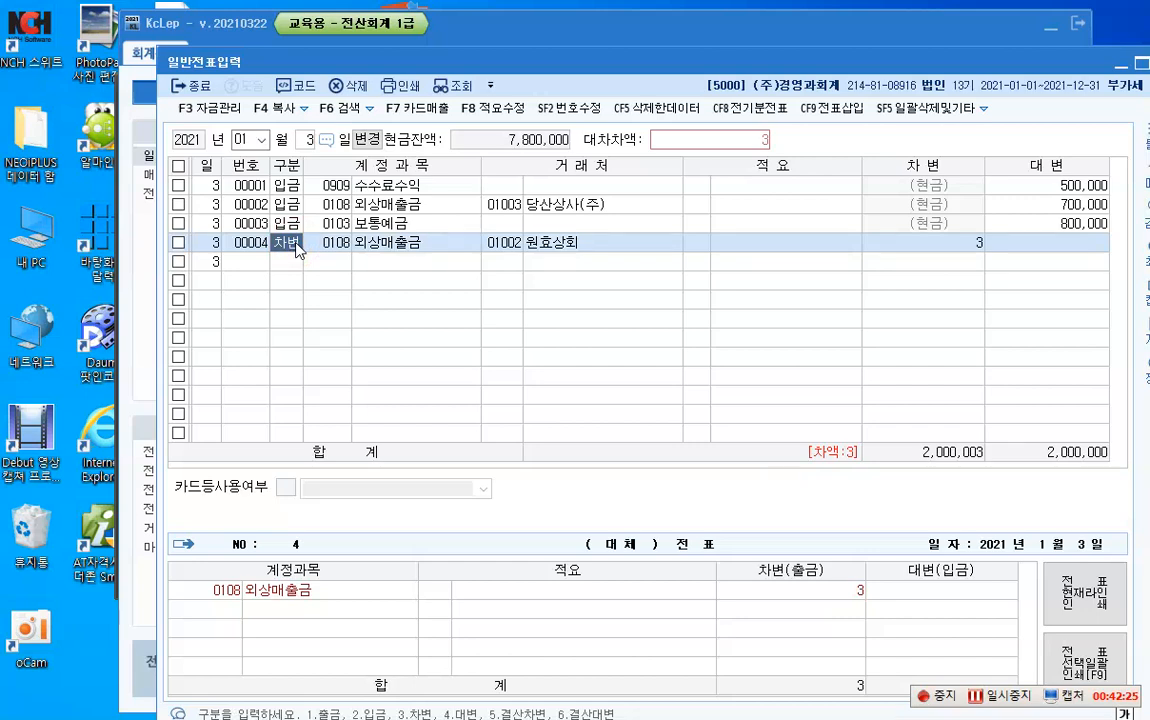
pyautogui.write('4')
pyautogui.press('Return')
pyautogui.press('Return')
pyautogui.press('Return')
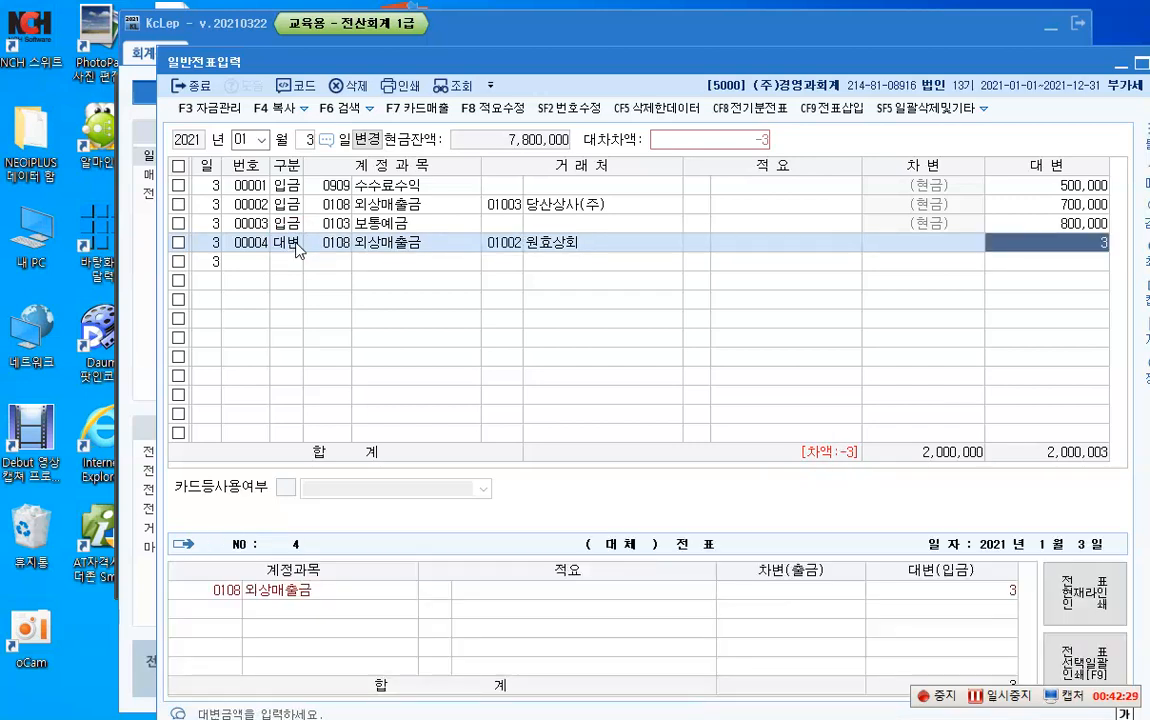
pyautogui.write('000000')
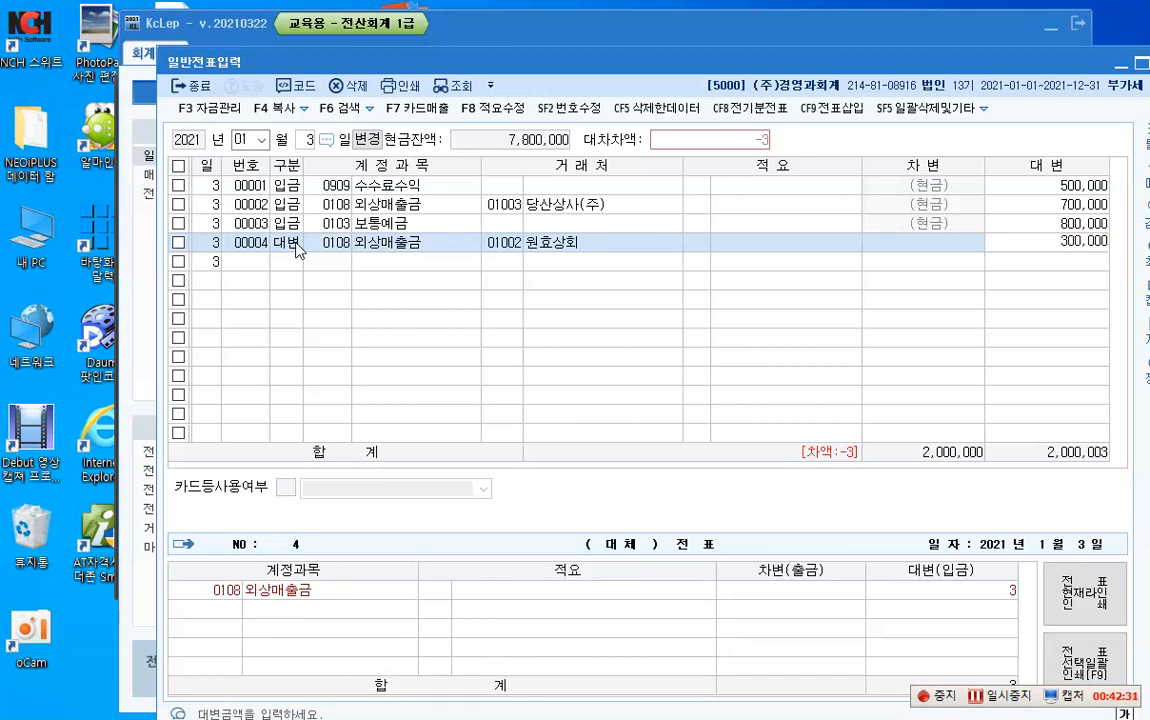
pyautogui.press('Return')
# Add a 대변 line for day 3 with account 0108 외상매출금, 거래처 충무상사 and a 대변 amount of 200,000.
pyautogui.write('4108')
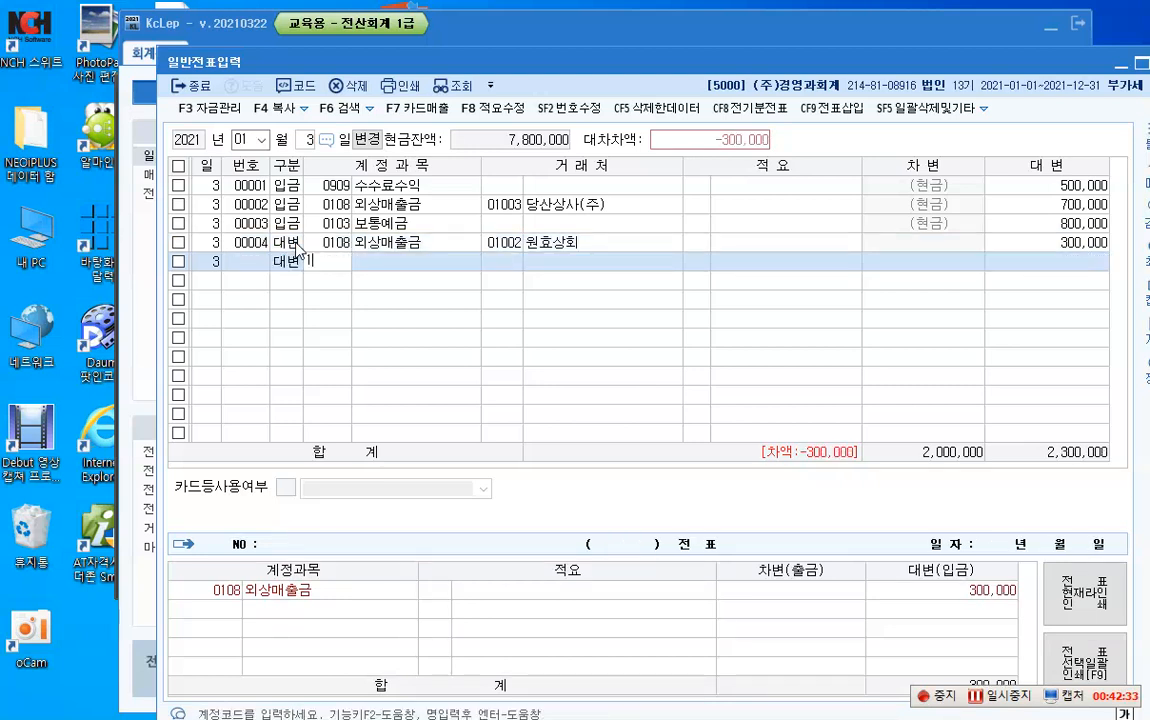
pyautogui.press('Return')
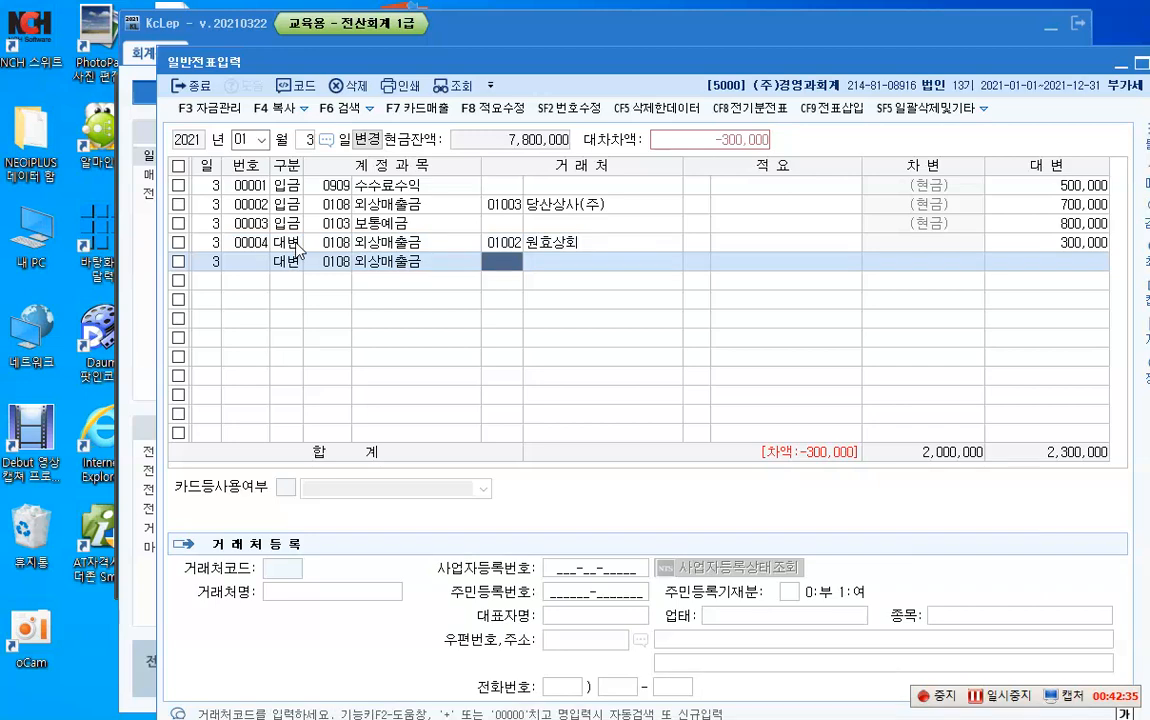
pyautogui.press('F2')
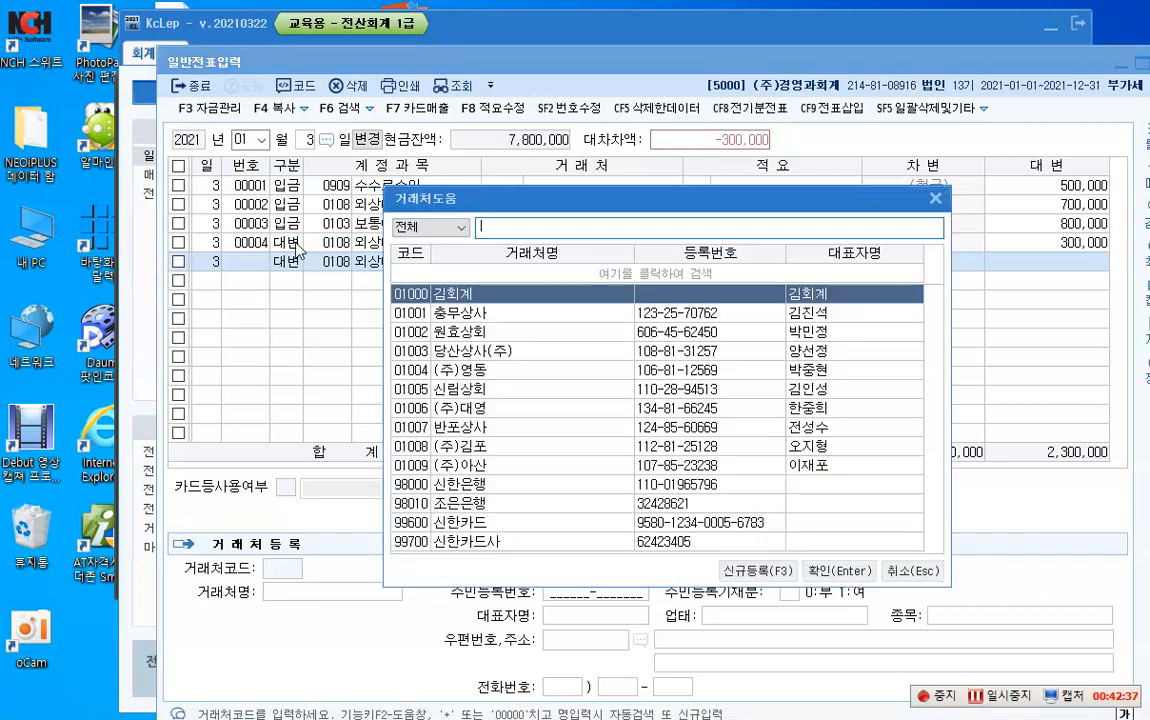
pyautogui.write('충')
pyautogui.press('Return')
pyautogui.press('Return')
pyautogui.press('Return')
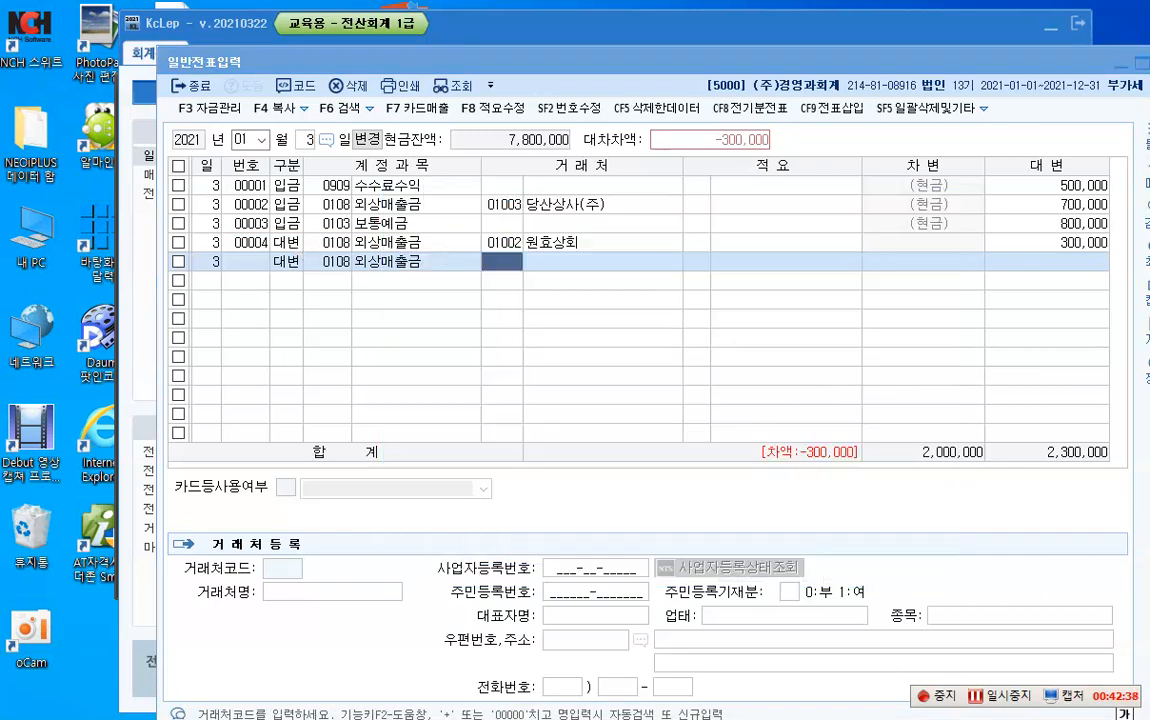
pyautogui.write('2000000')
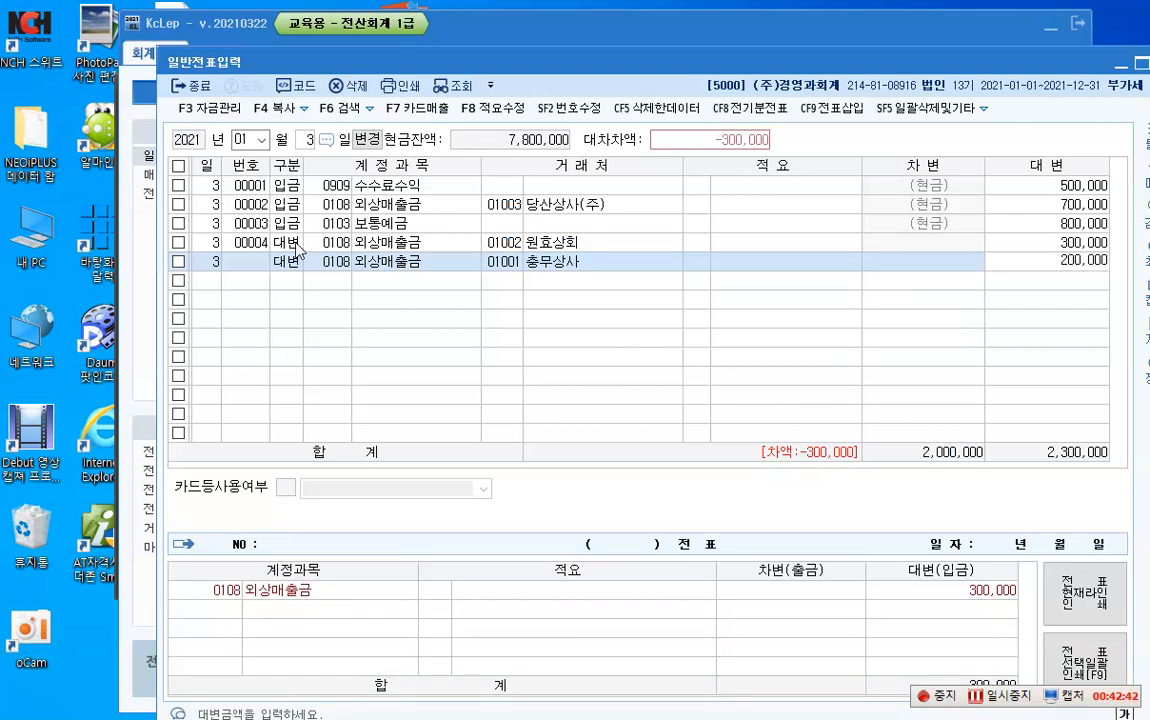
pyautogui.press('Return')
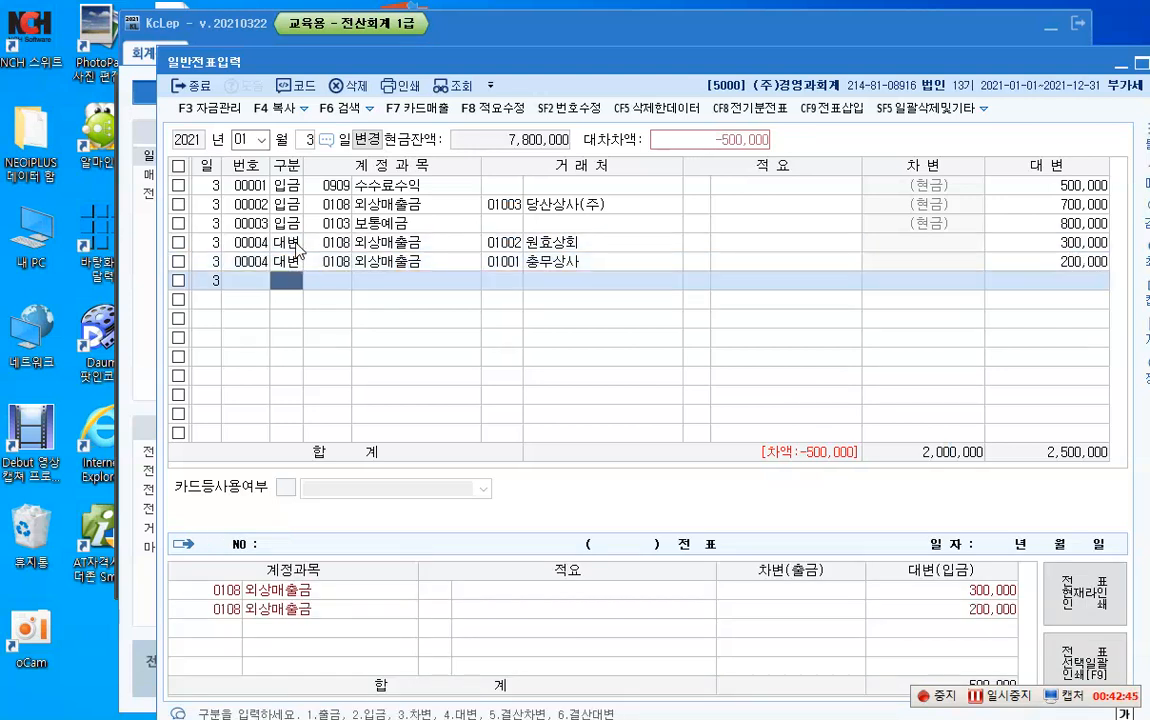
# Add the balancing 차변 line for day 3 with account 0101 현금, no 거래처, and accept 500,000 as the 차변 amount.
pyautogui.write('3')
pyautogui.press('Return')
pyautogui.write('10')
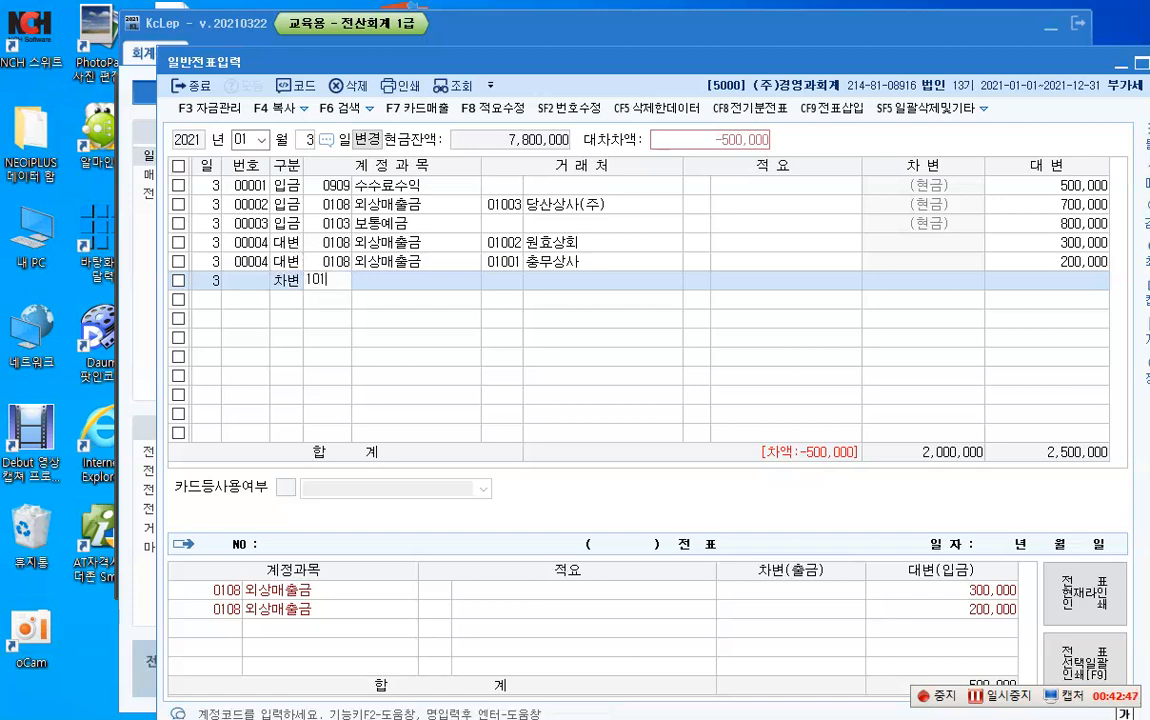
pyautogui.write('1')
pyautogui.press('Return')
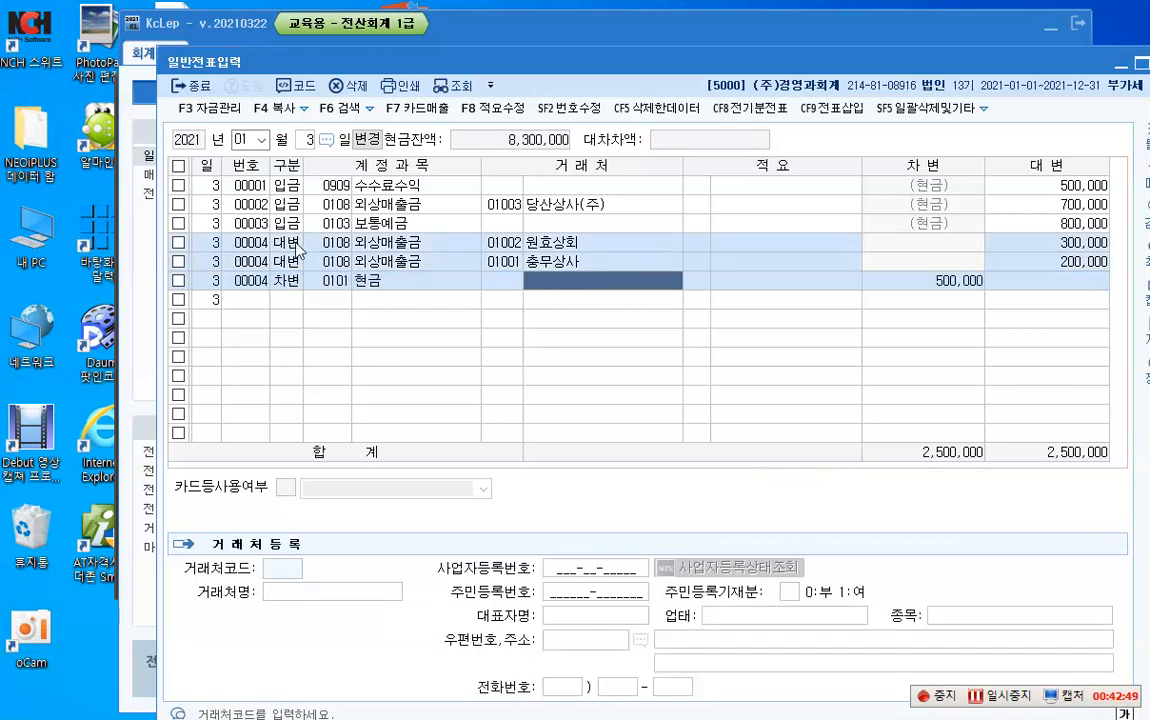
pyautogui.press('Return')
pyautogui.press('Return')
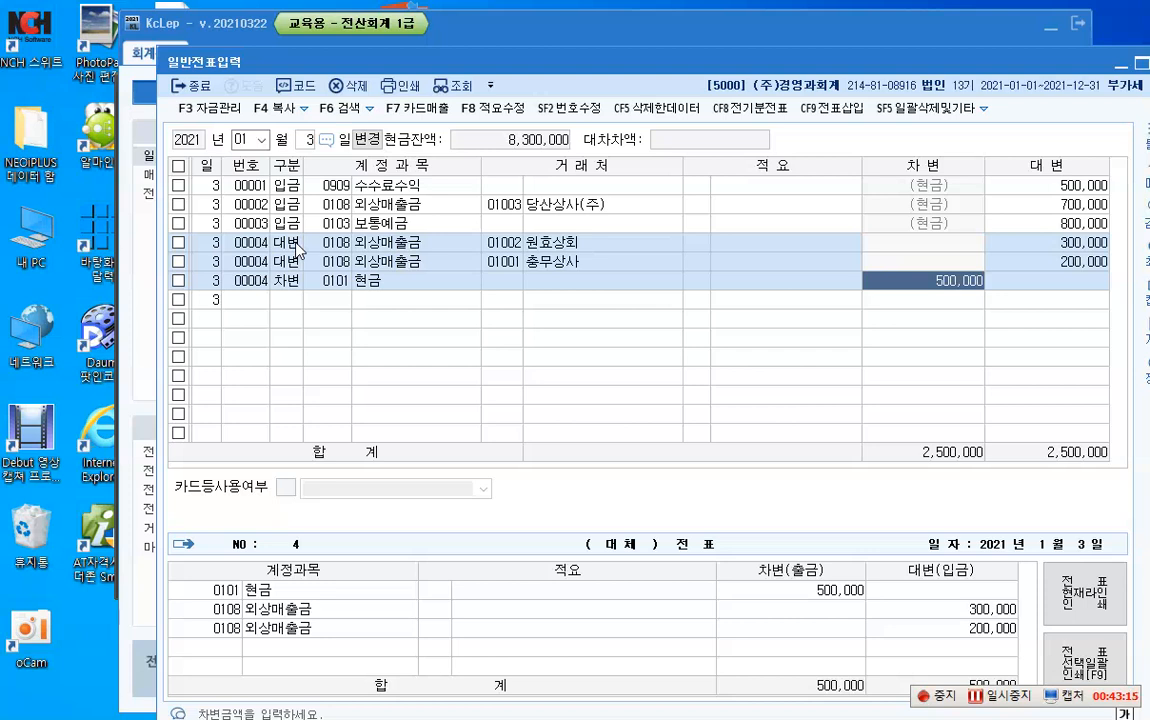
pyautogui.press('Return')
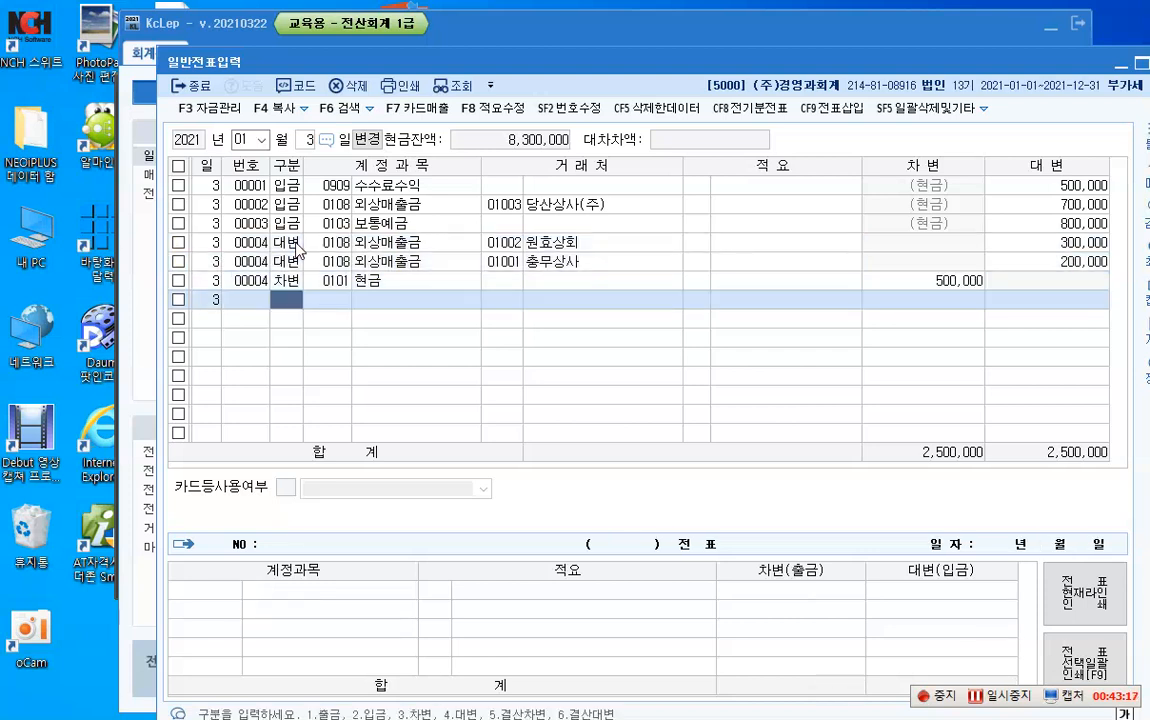
# Start an 입금 line for day 3 and look up 단기차 to assign account 0260 단기차입금.
pyautogui.write('2')
pyautogui.press('Return')
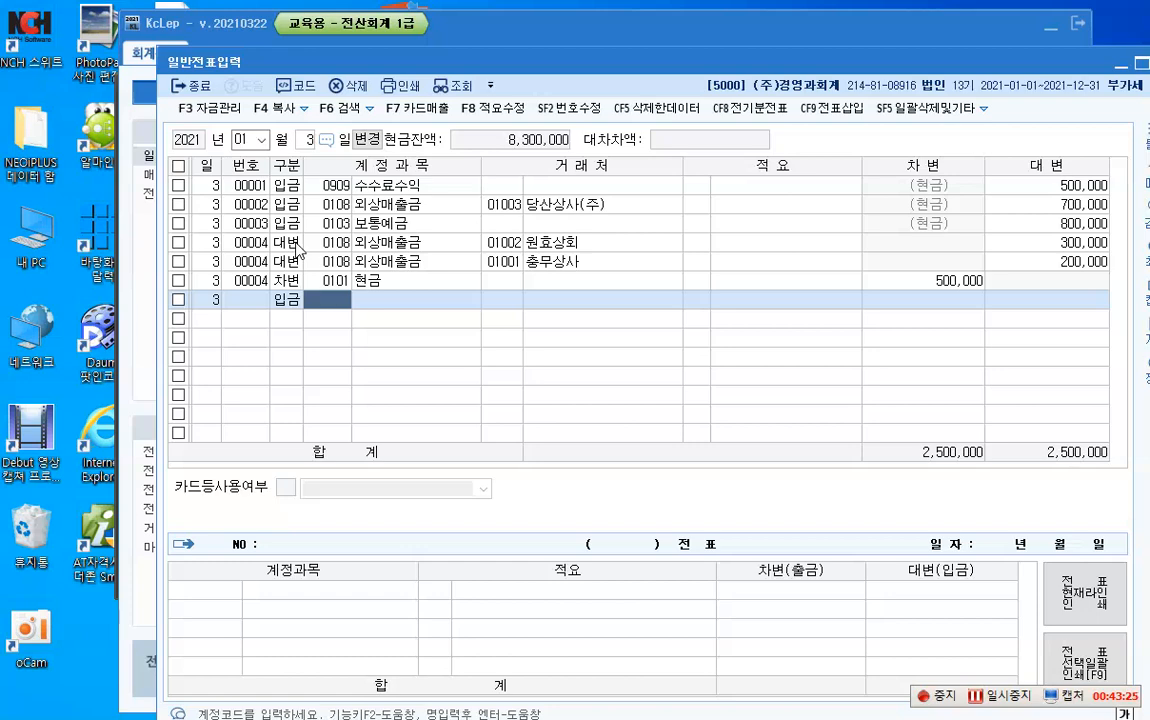
pyautogui.press('F2')
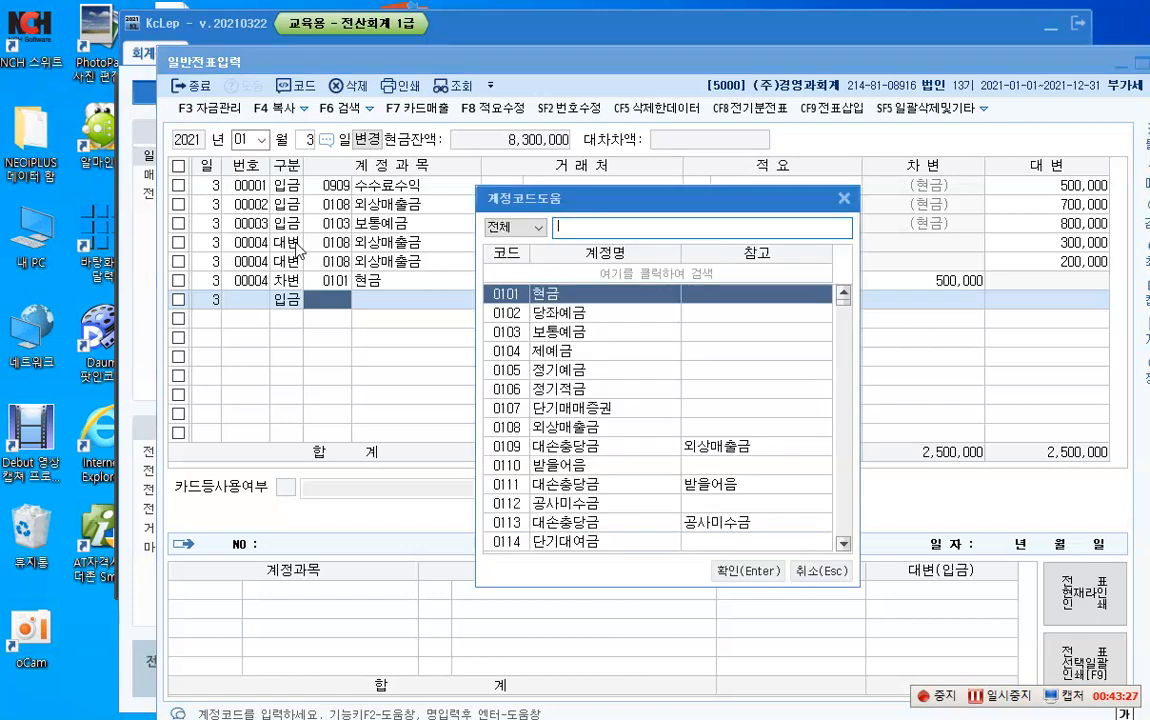
pyautogui.write('단기차')
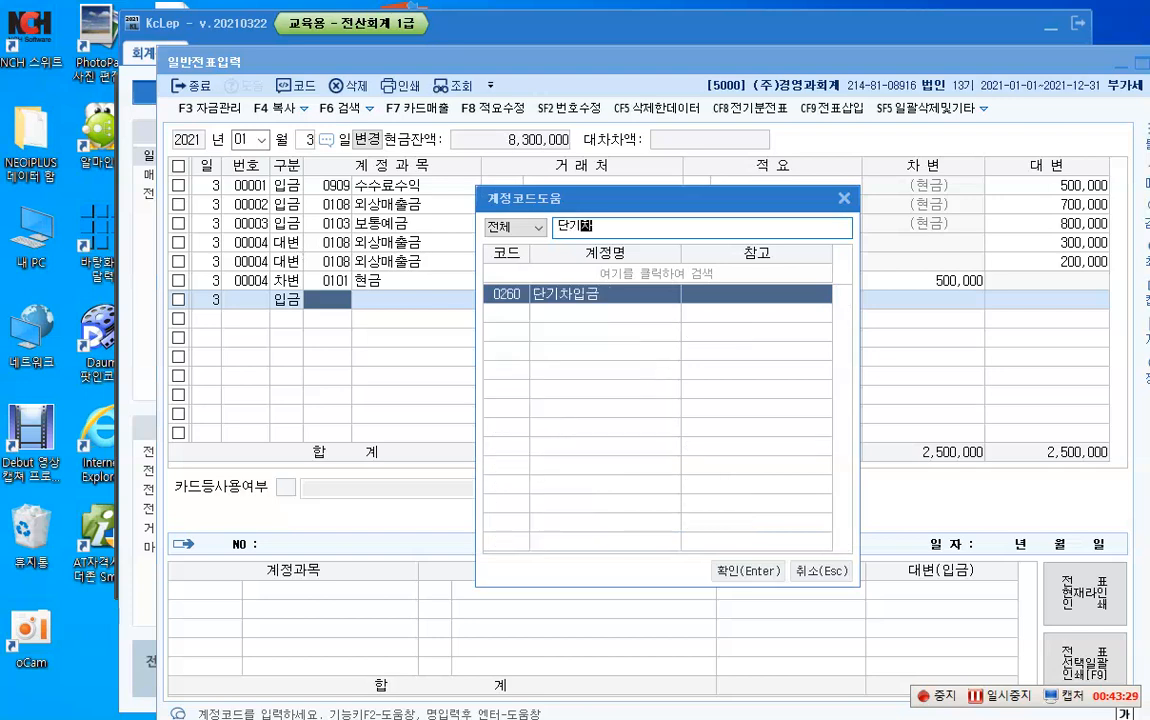
pyautogui.press('Return')
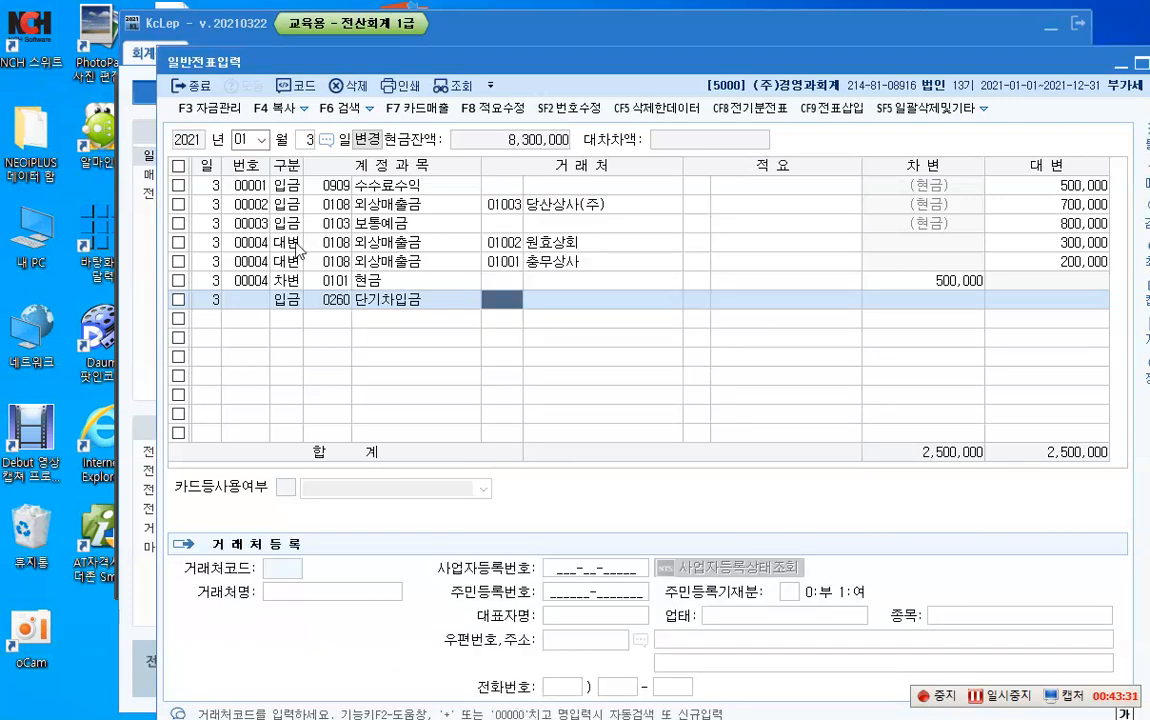
# Look up 조은 to assign 거래처 조은은행 to the 단기차입금 line and enter 1,000,000 in 대변.
pyautogui.press('F2')
pyautogui.write('종')
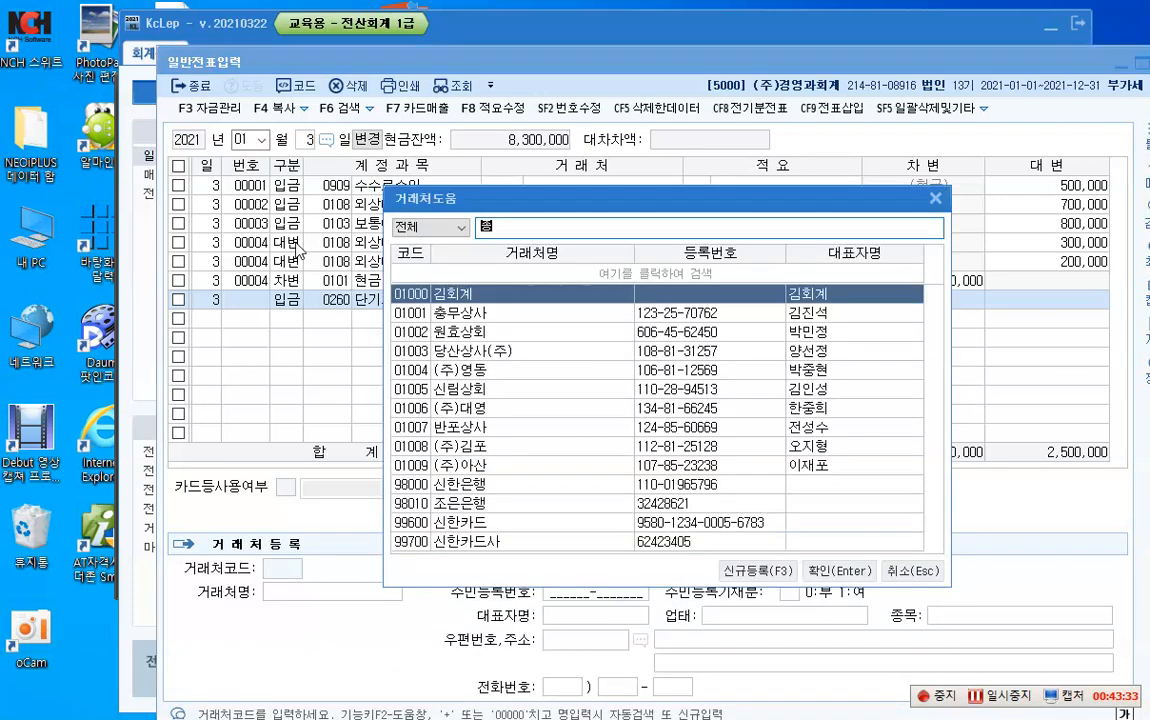
pyautogui.write('은')
pyautogui.press('Return')
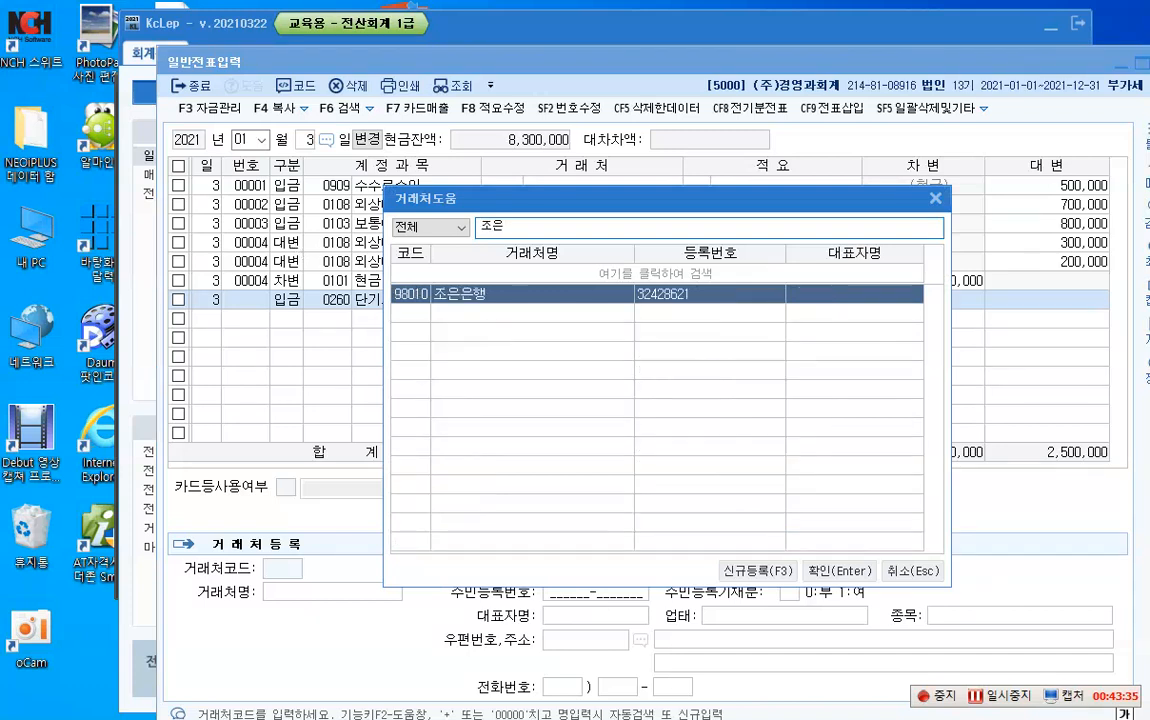
pyautogui.press('Return')
pyautogui.press('Return')
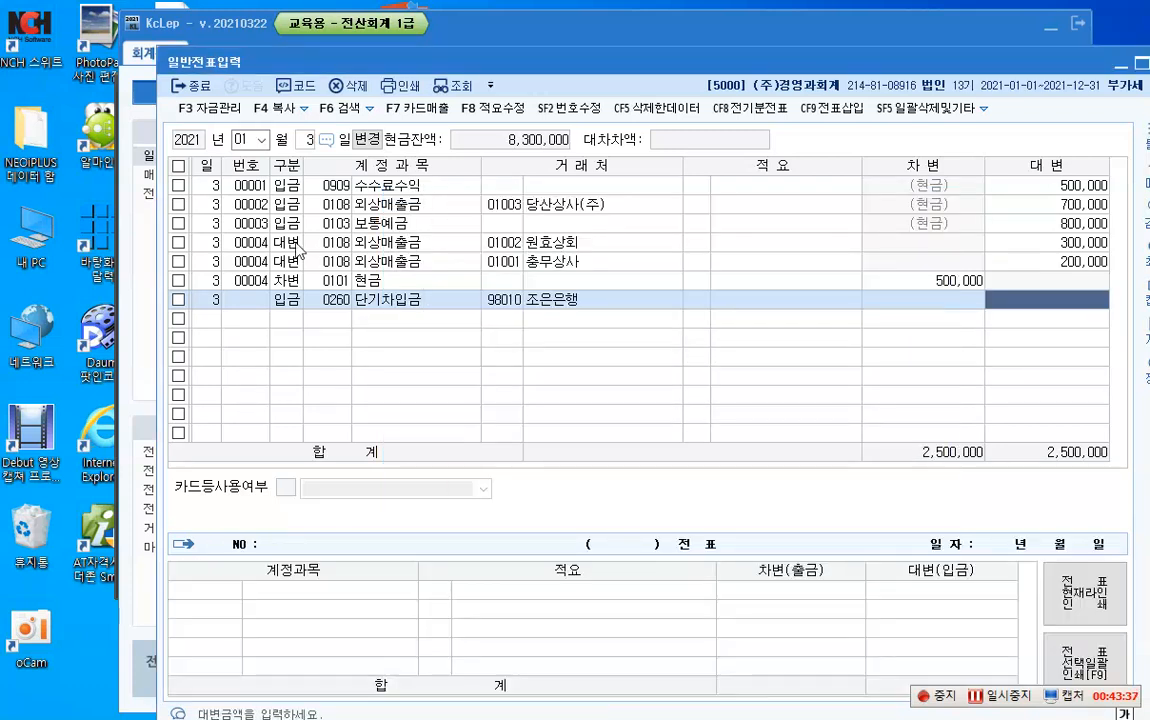
pyautogui.write('1000000')
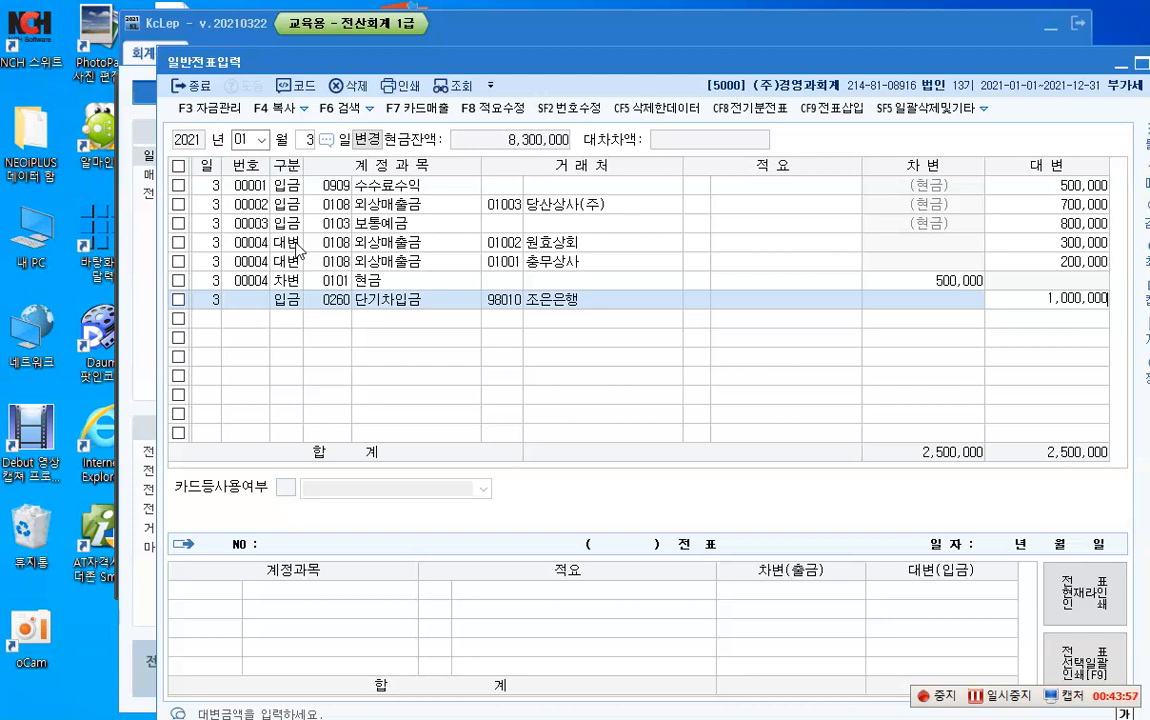
pyautogui.press('Return')
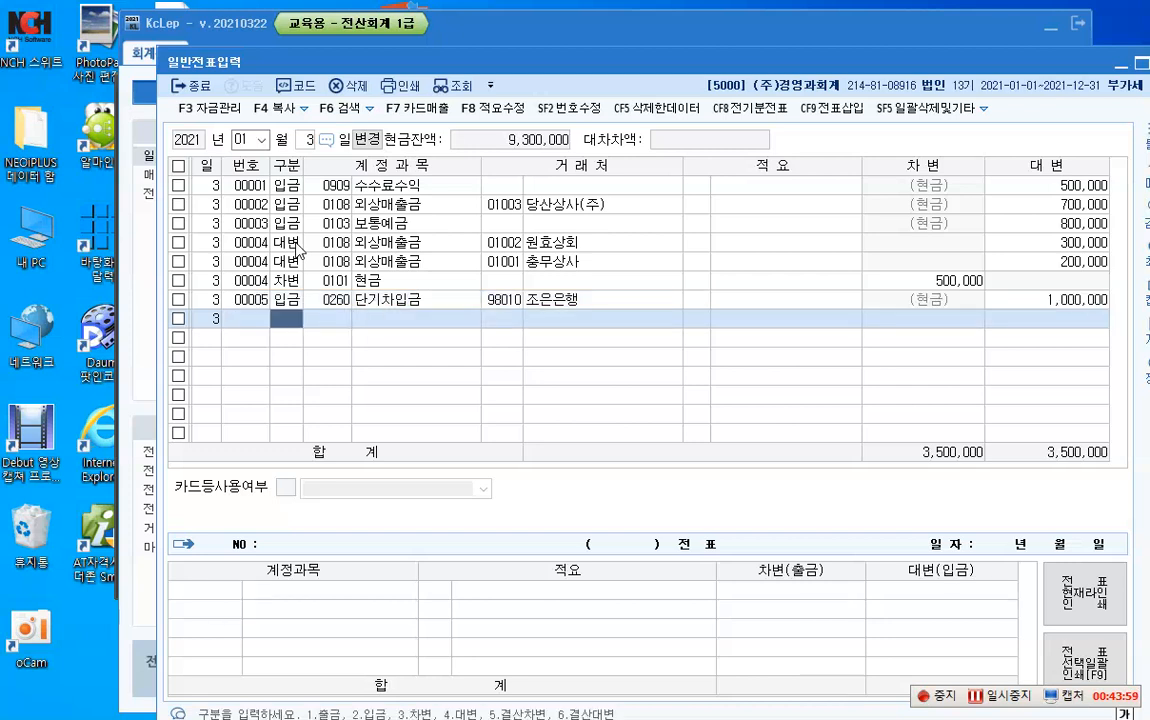
# Start another 입금 line for day 3 and look up 이자수 to assign account 0901 이자수익.
pyautogui.press('2')
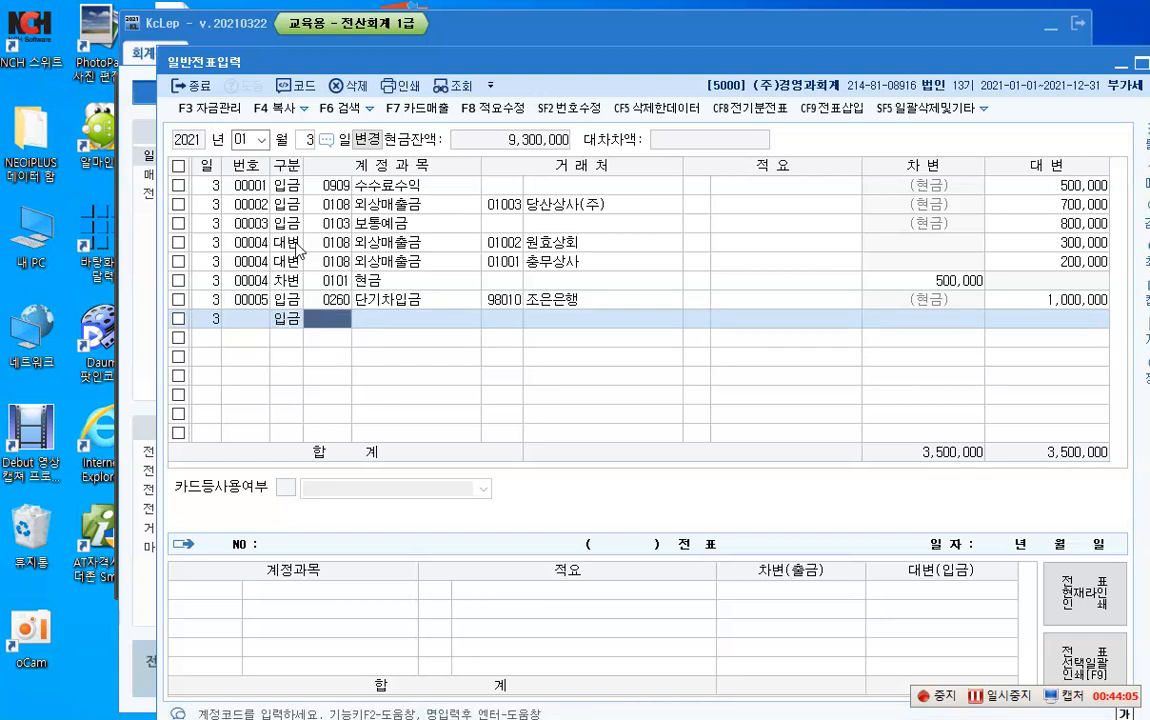
pyautogui.press('F2')
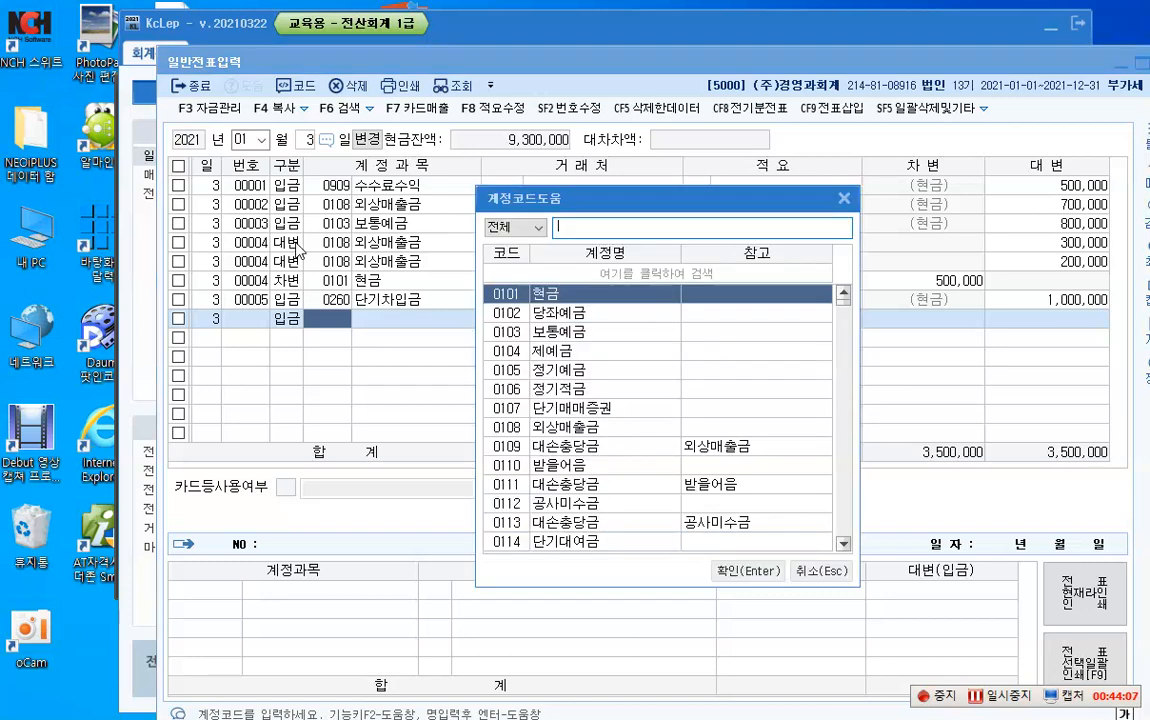
pyautogui.write('이자수')
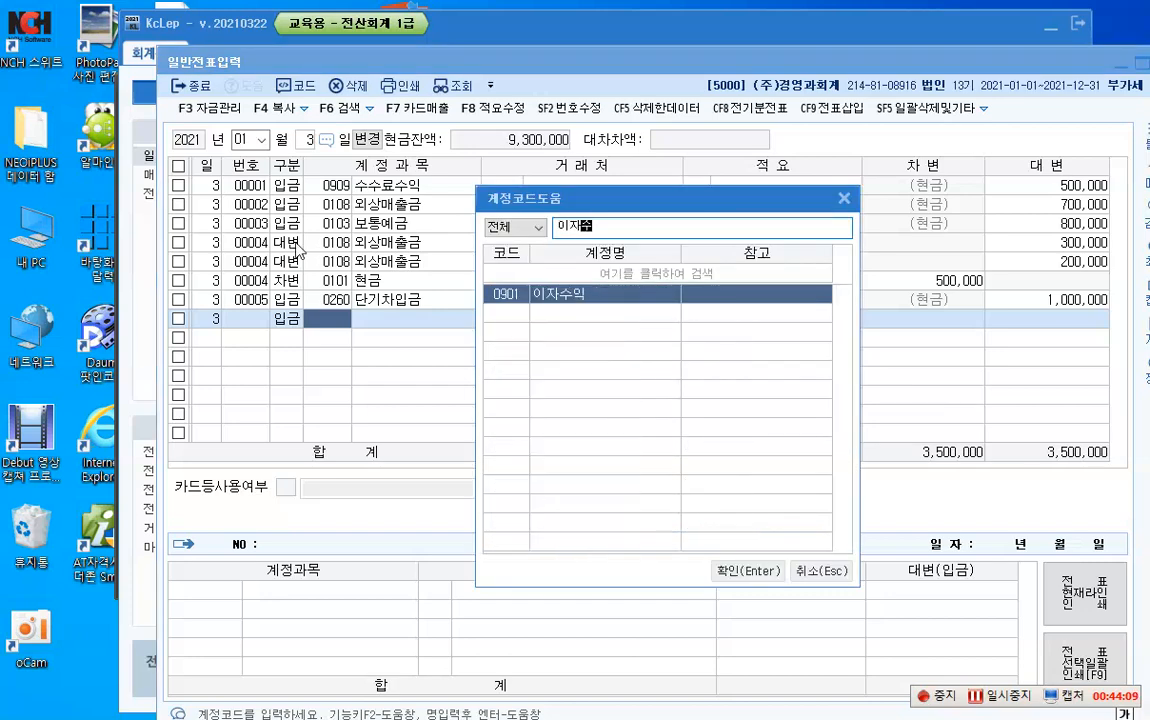
pyautogui.press('Return')
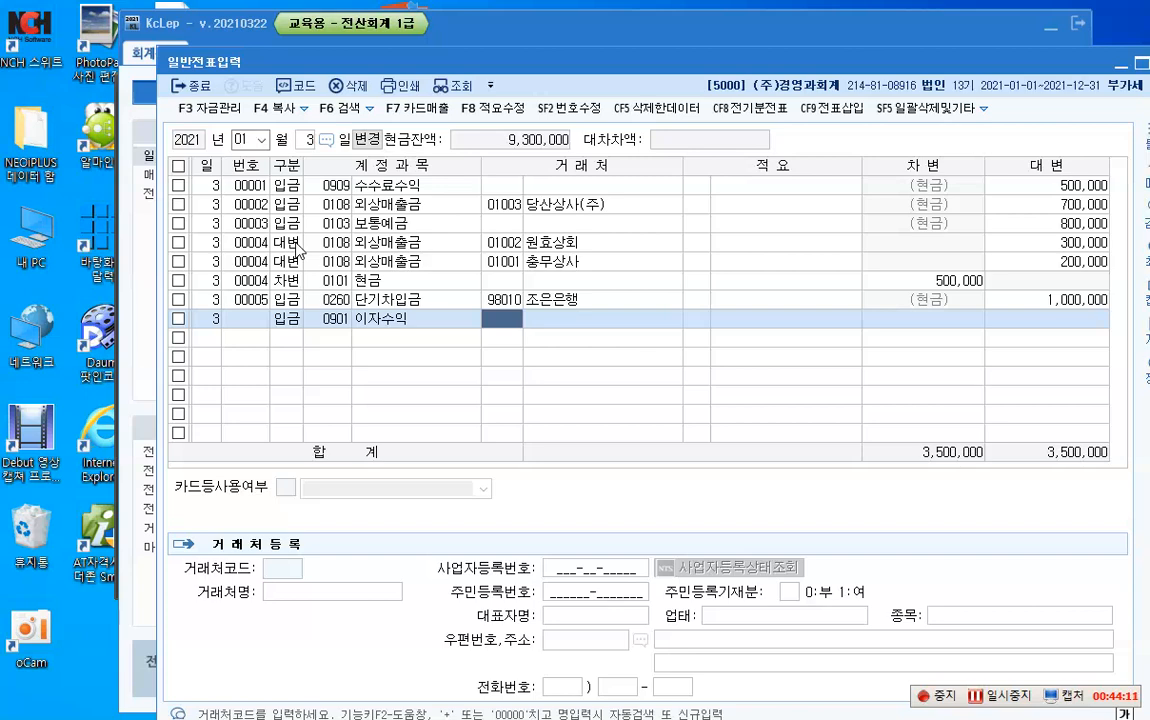
# Clear the carried-over 거래처 from the 이자수익 line, leave 적요 blank and enter 30,000 in 대변.
pyautogui.press('Return')
pyautogui.press('Return')
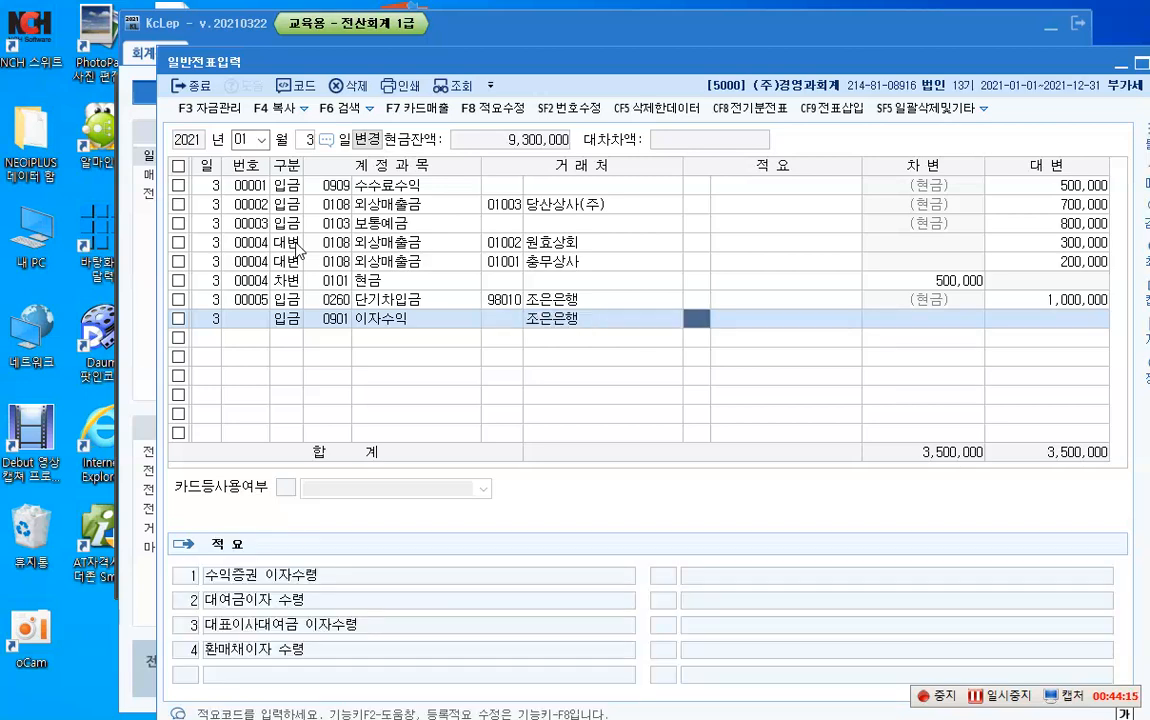
pyautogui.press('Left')
pyautogui.press('Delete')
pyautogui.press('Return')
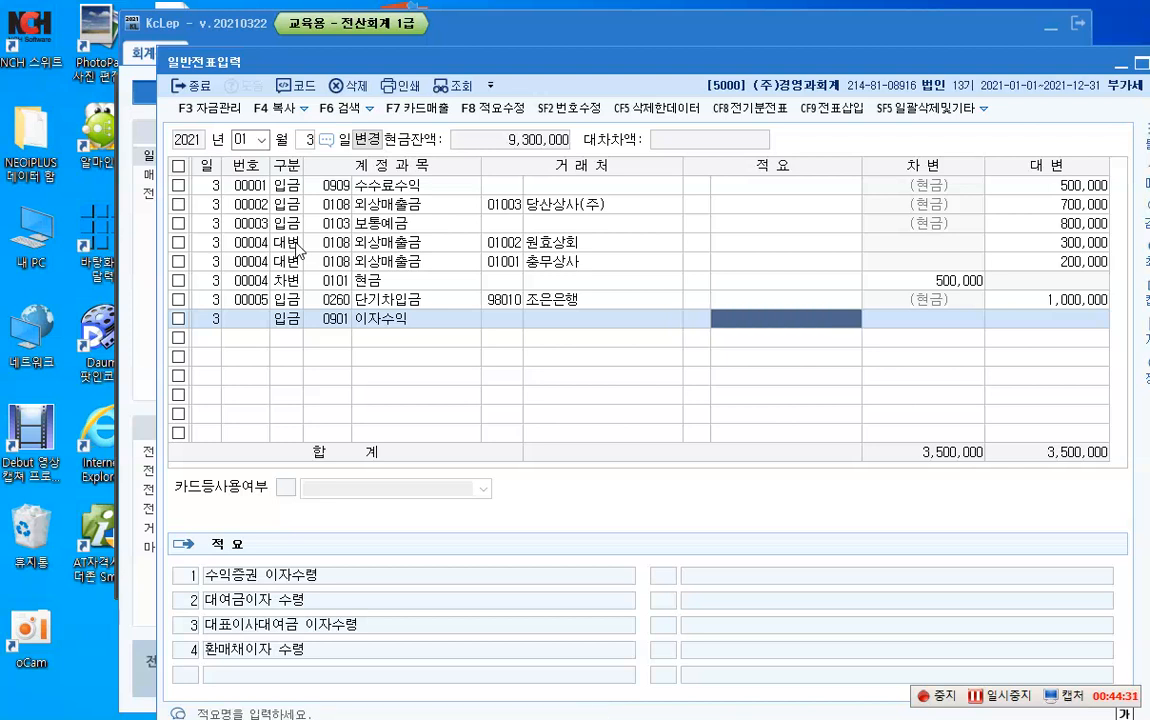
pyautogui.press('Return')
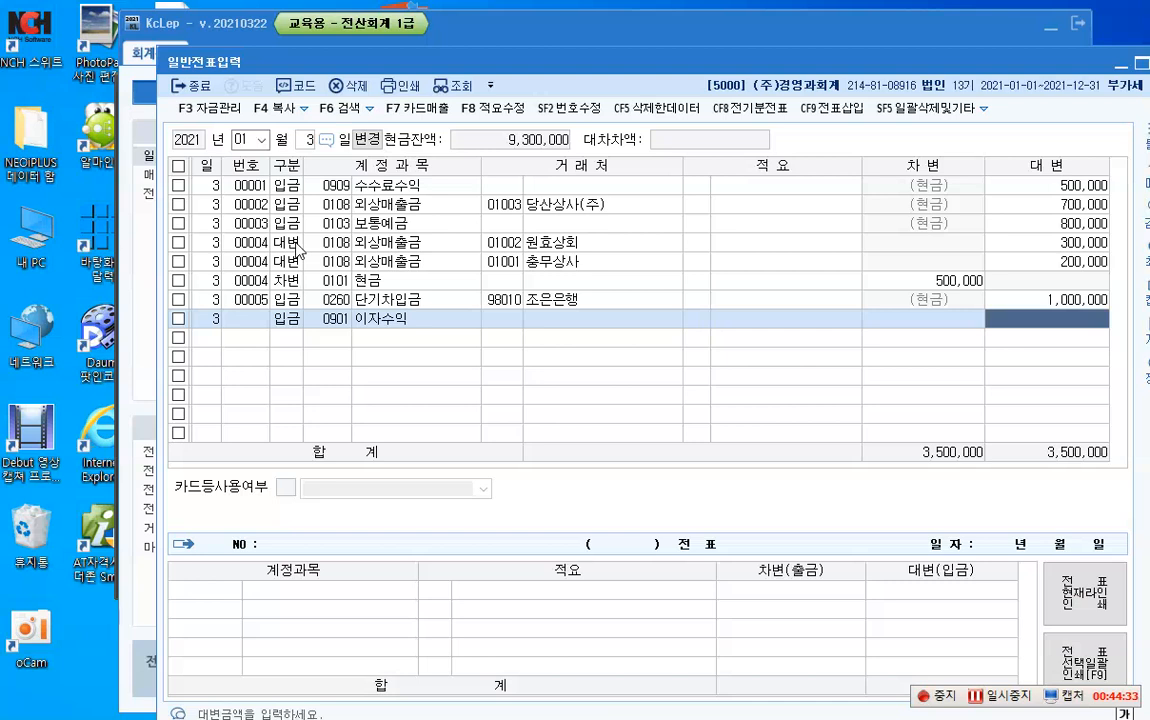
pyautogui.write('300000')
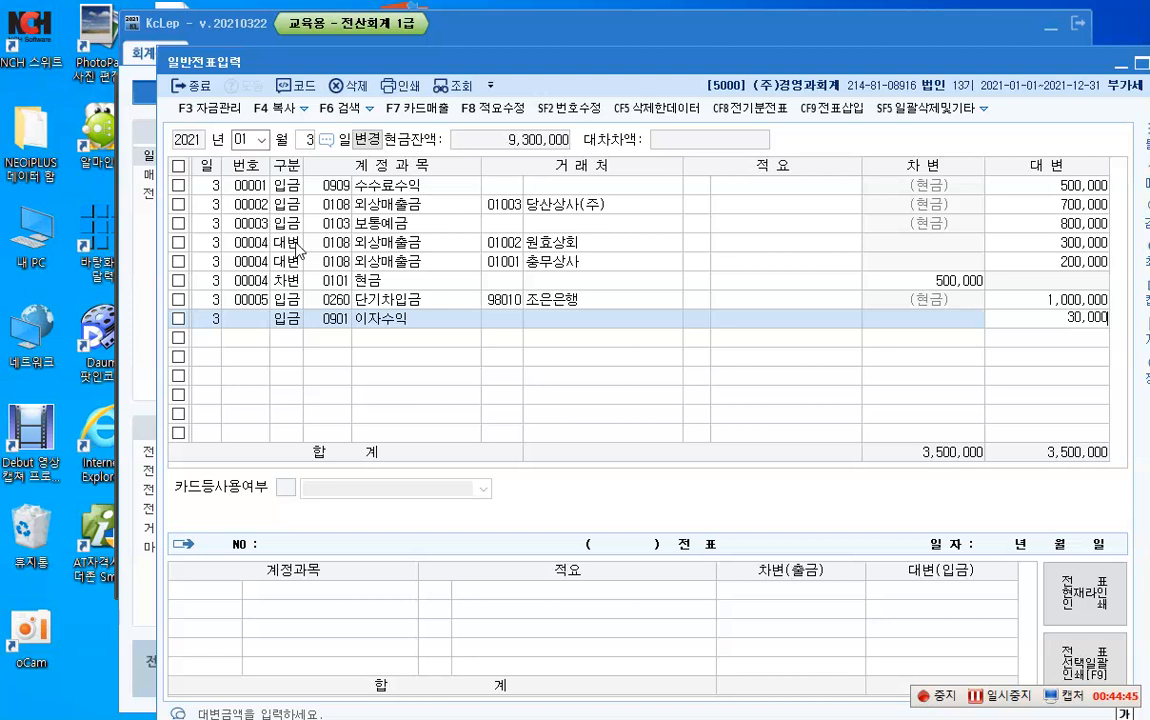
pyautogui.press('Return')
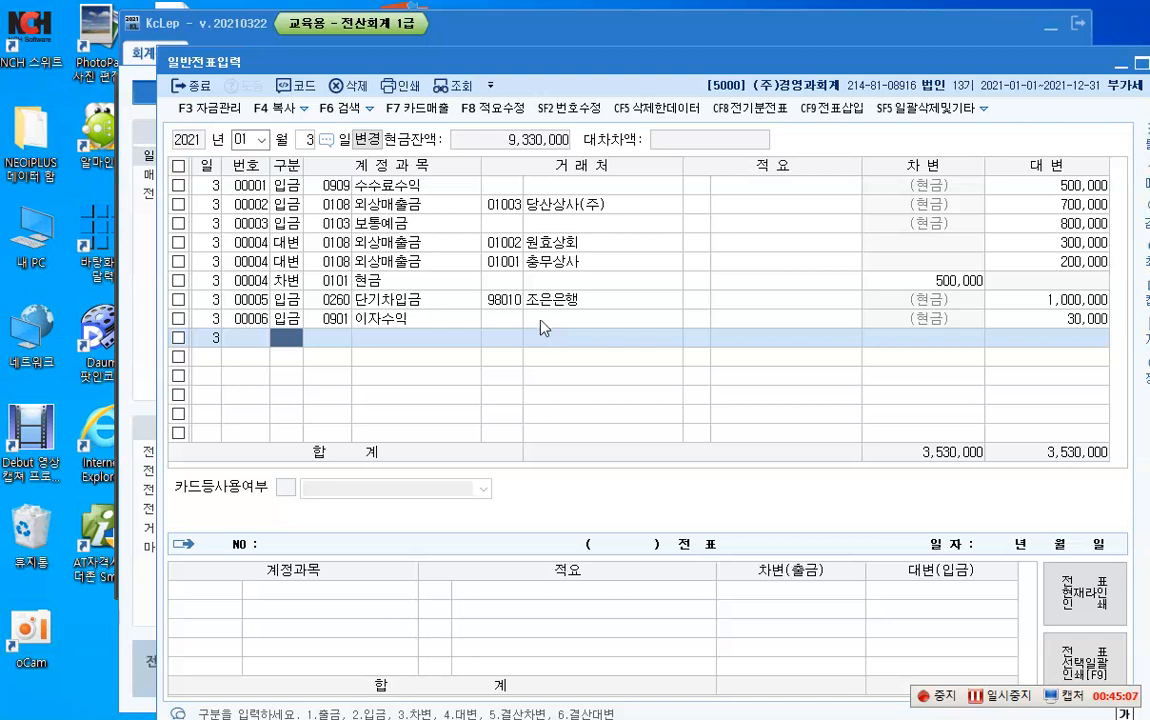
pyautogui.hotkey('ctrl', 'F12')
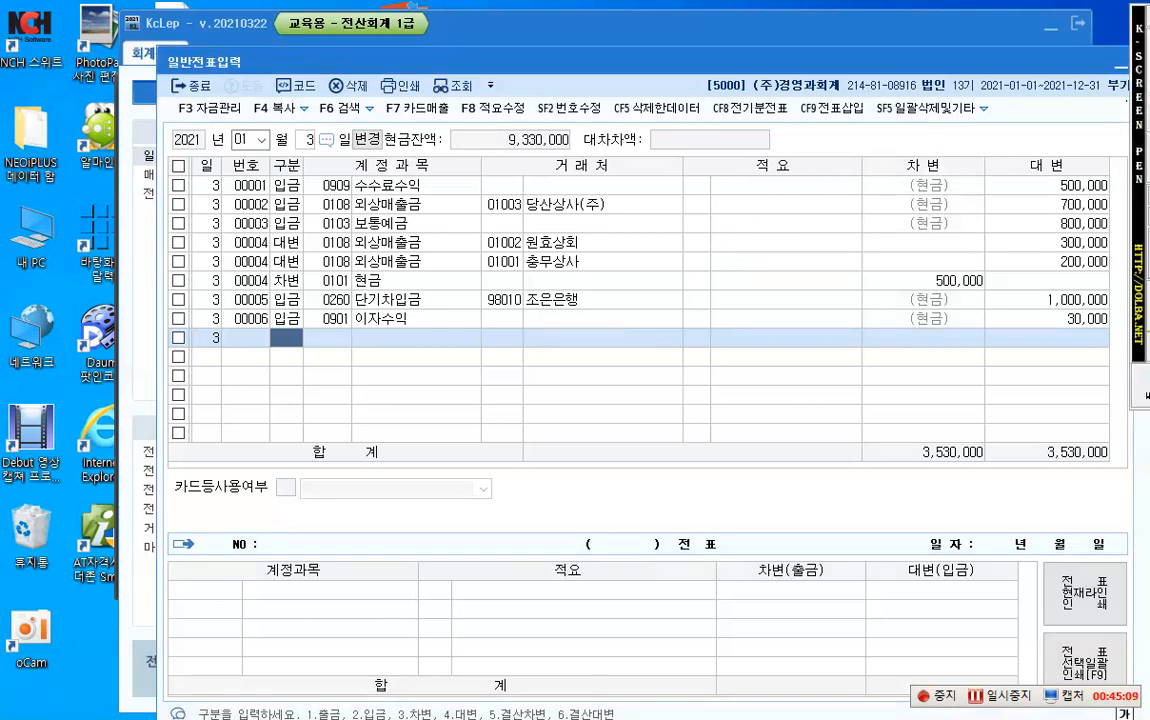
pyautogui.moveTo(384, 126); pyautogui.dragTo(573, 160)
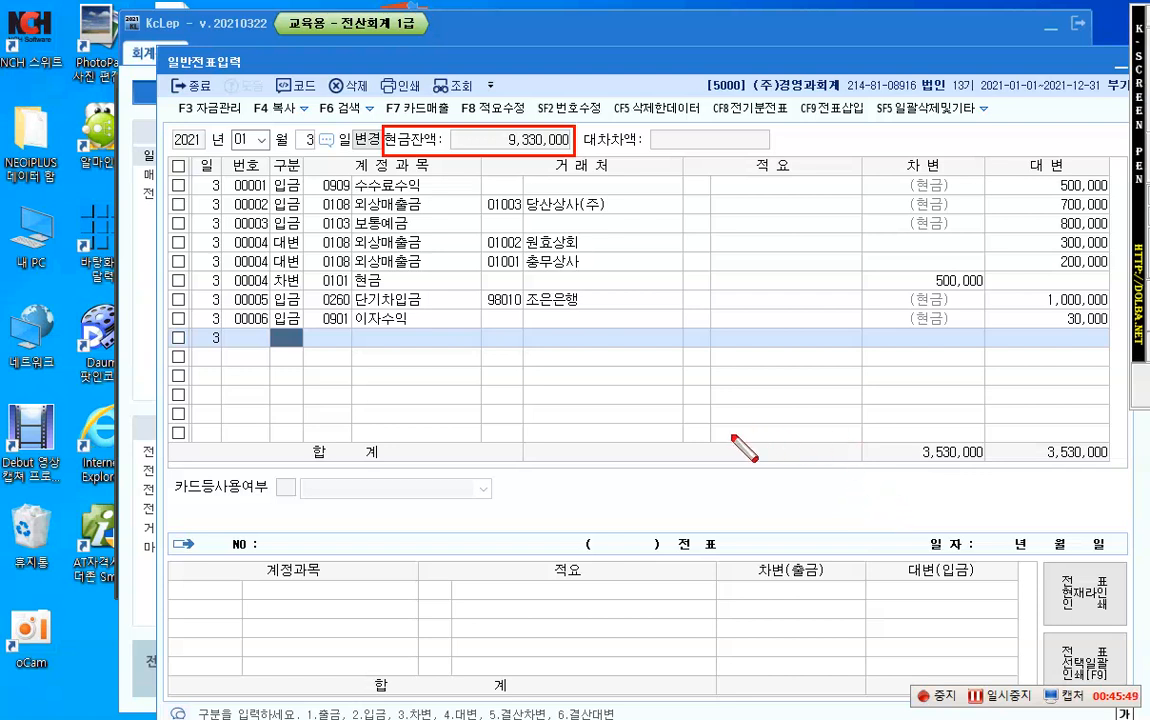
pyautogui.press('Escape')
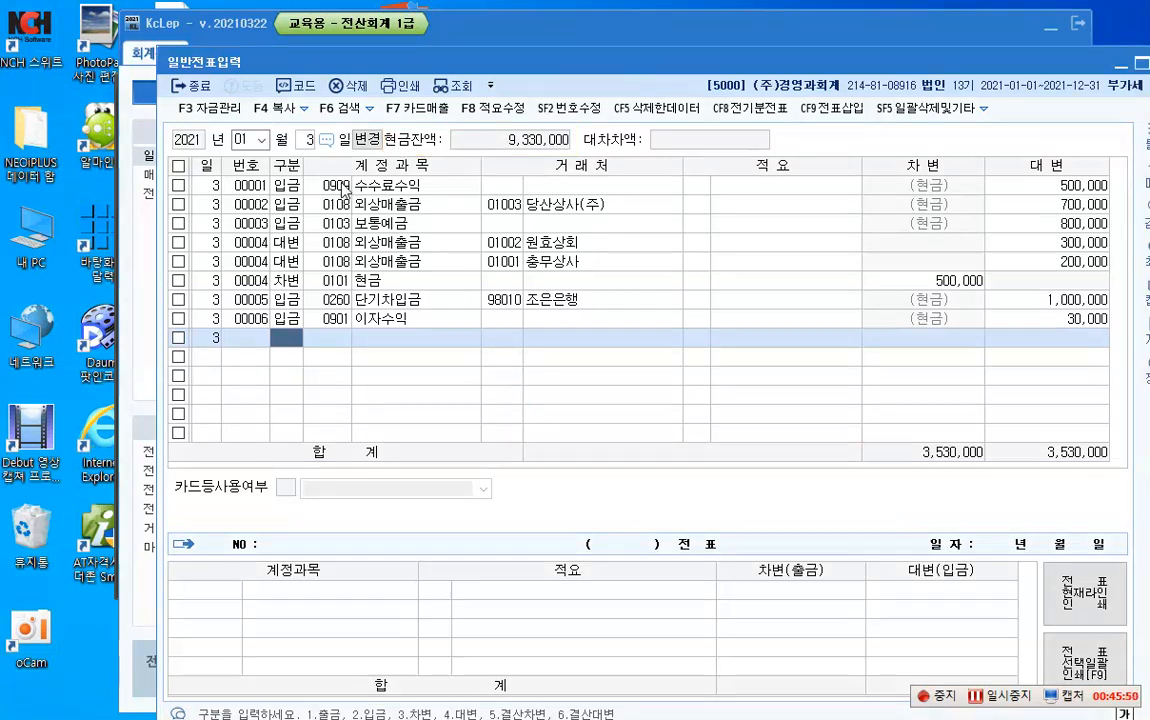
# Switch the voucher day to January 5 and enter a 차변 line for 0103 보통예금 with 1,000,000, leaving 거래처 and 적요 blank.
pyautogui.click(314, 139)
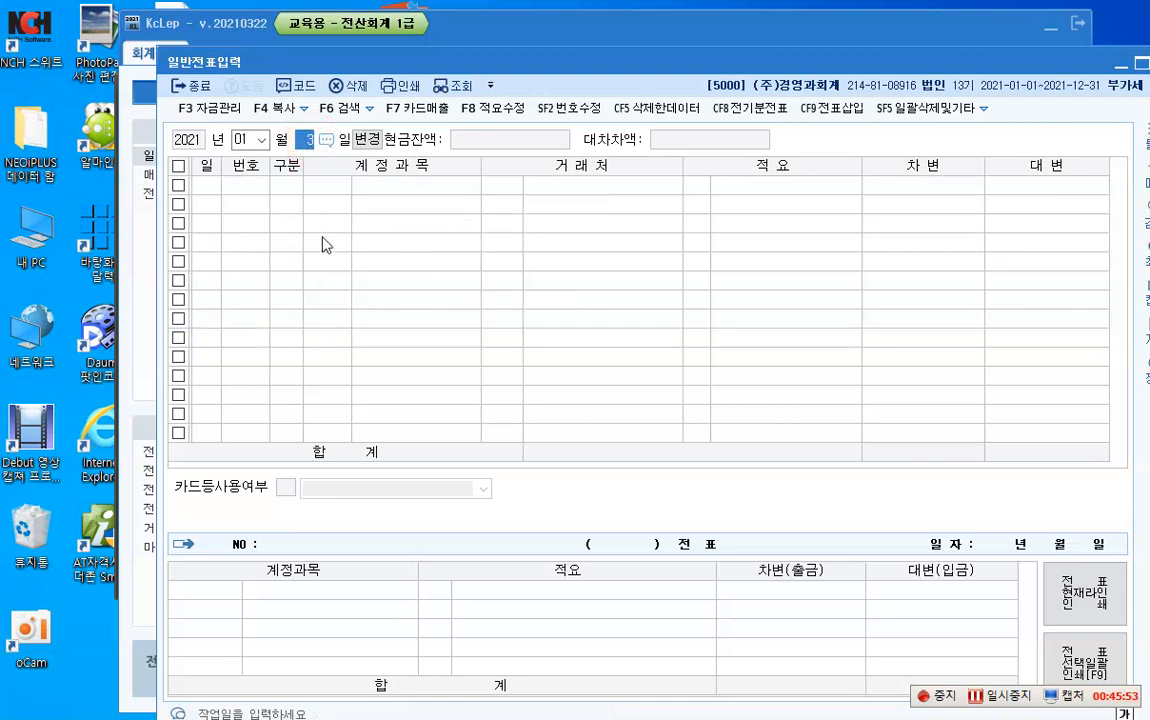
pyautogui.write('5')
pyautogui.press('Return')
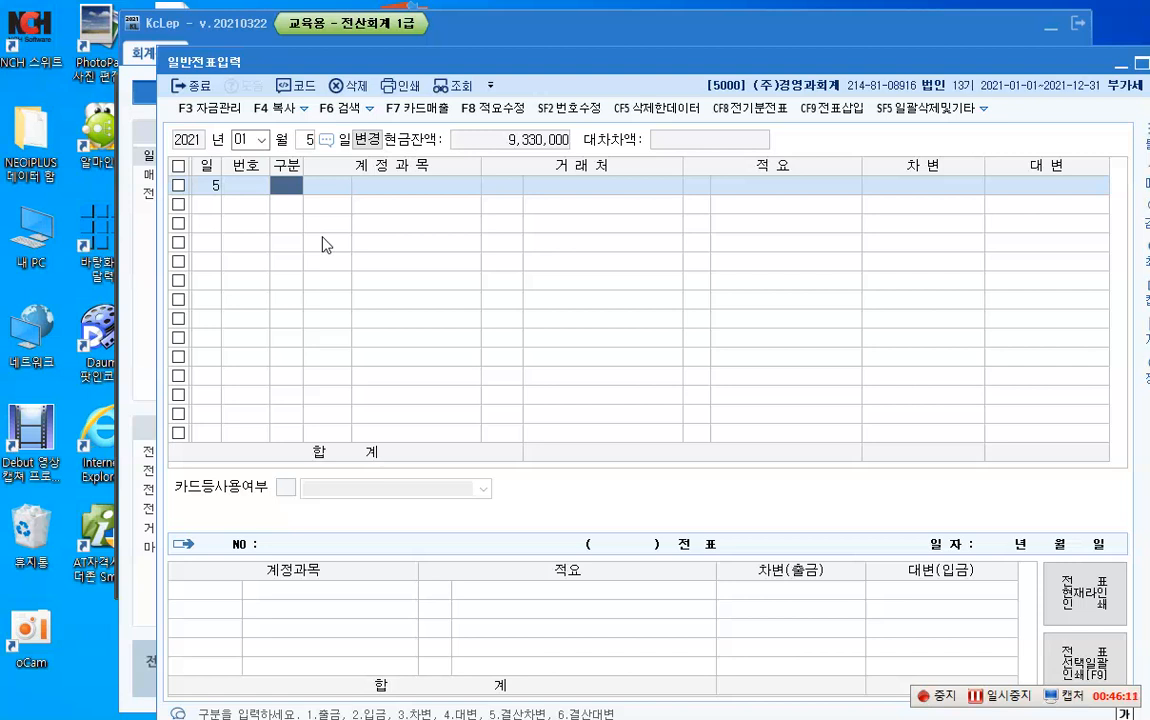
pyautogui.write('3')
pyautogui.press('Return')
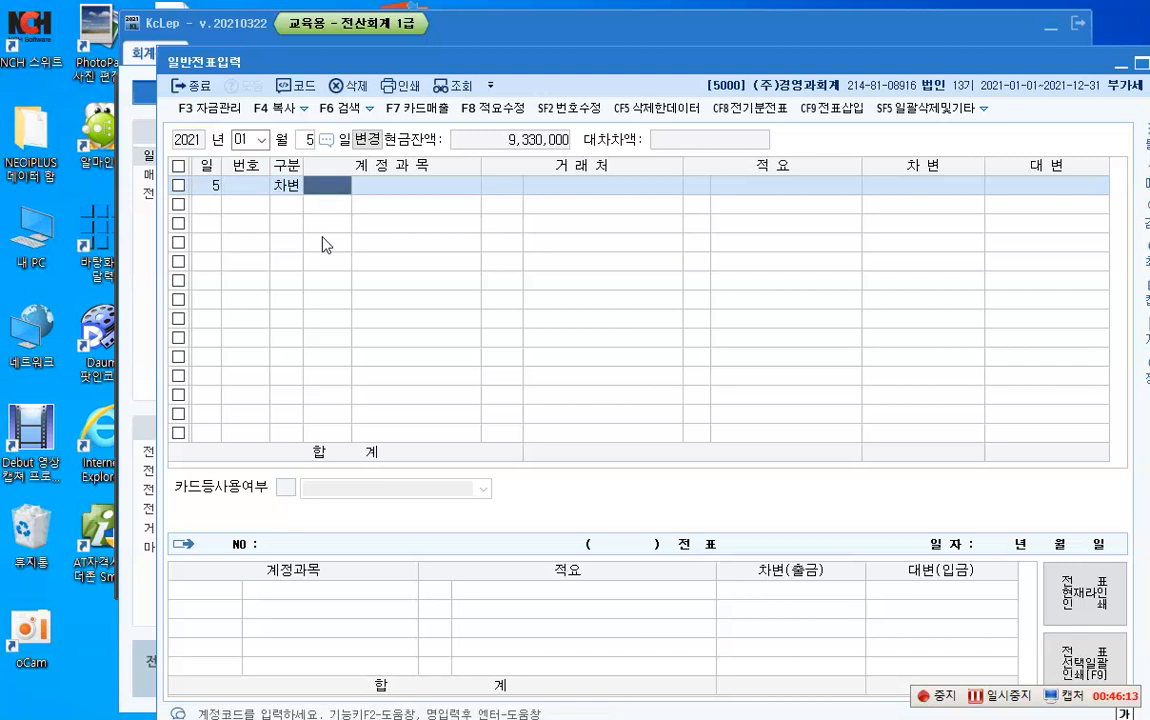
pyautogui.write('0103')
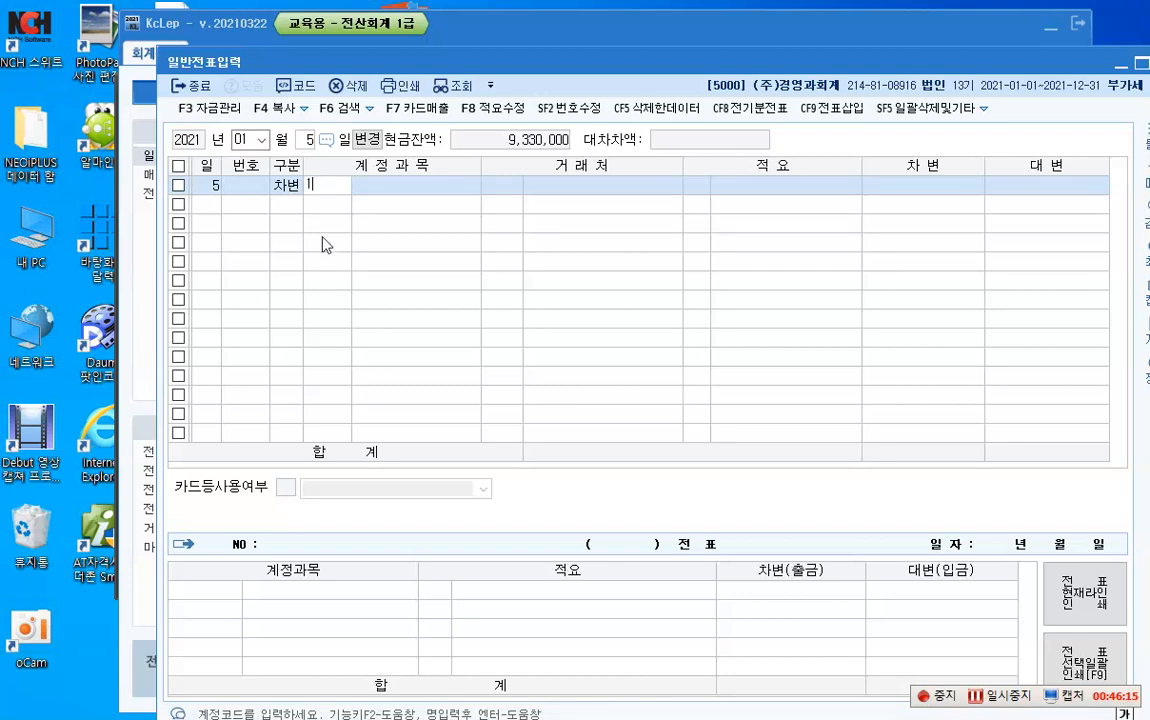
pyautogui.press('Return')
pyautogui.press('Return')
pyautogui.press('Return')
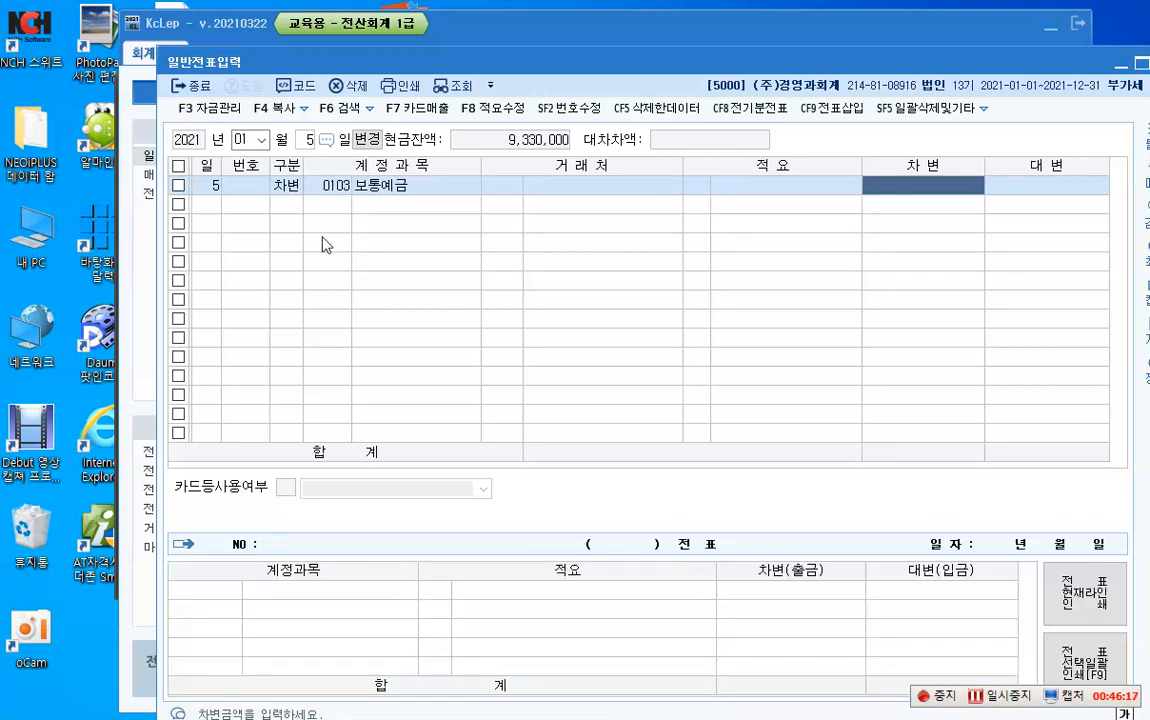
pyautogui.write('1000000')
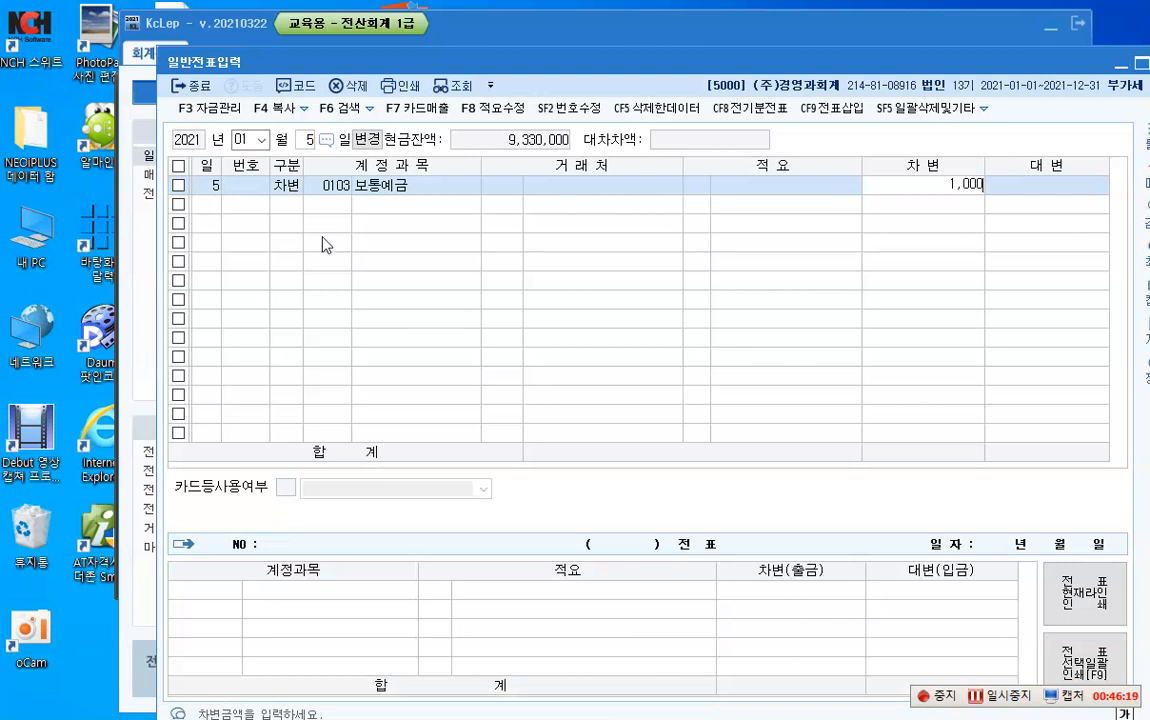
pyautogui.press('Return')
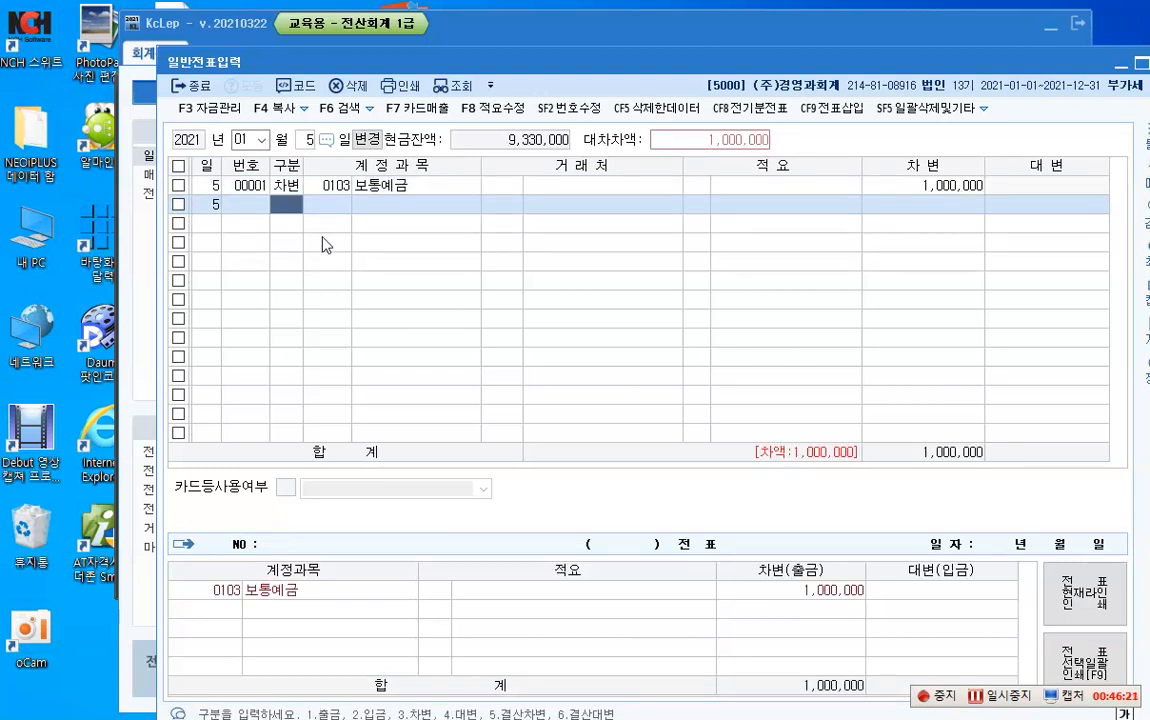
# Add the matching 대변 line for 0108 외상매출금, look up 원 to assign 거래처 원효상회, and accept 1,000,000 without 적요.
pyautogui.write('4')
pyautogui.press('Return')
pyautogui.write('108')
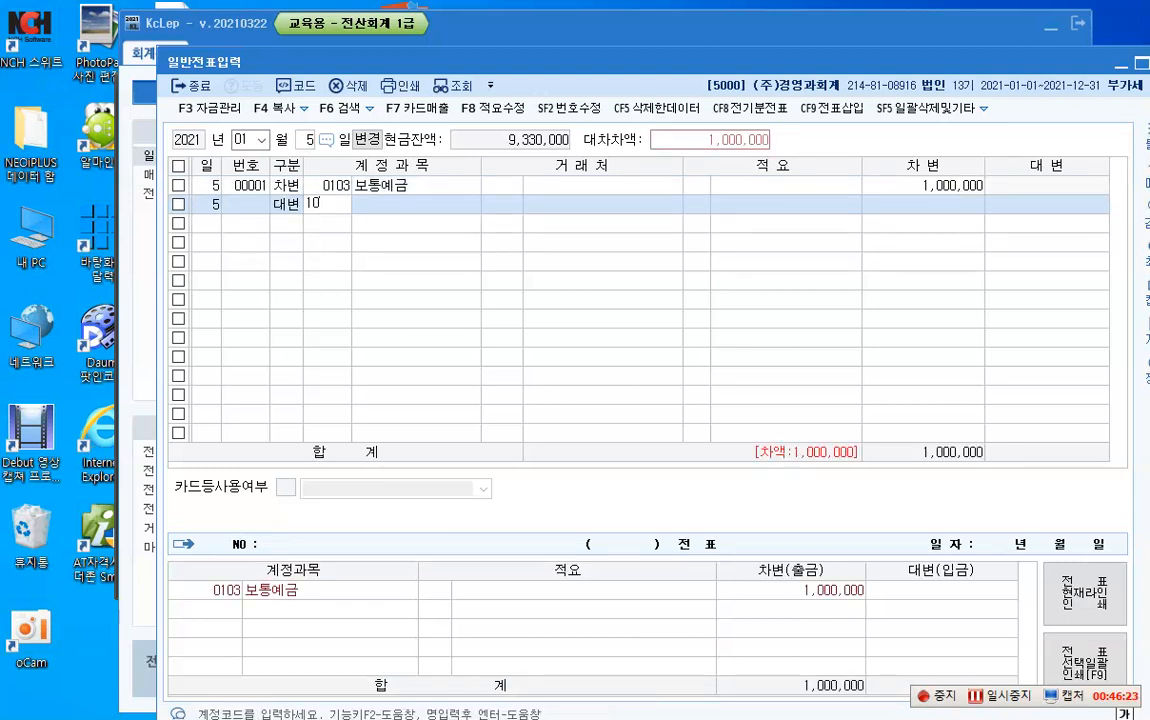
pyautogui.press('Return')
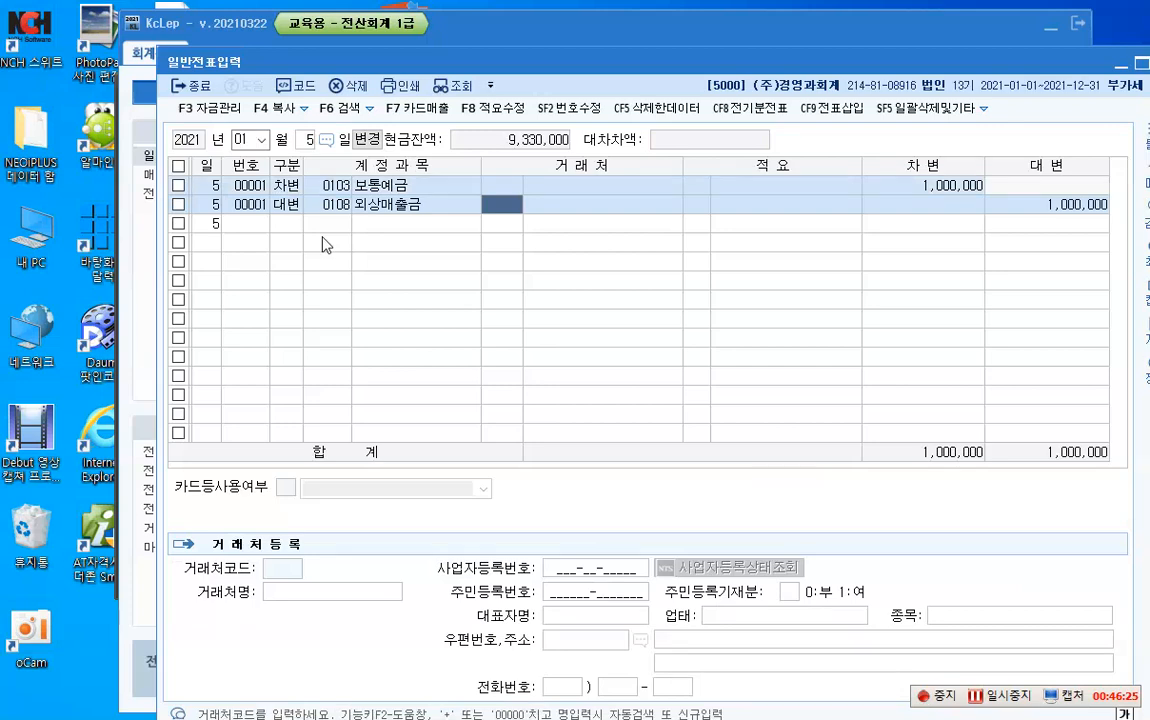
pyautogui.press('F2')
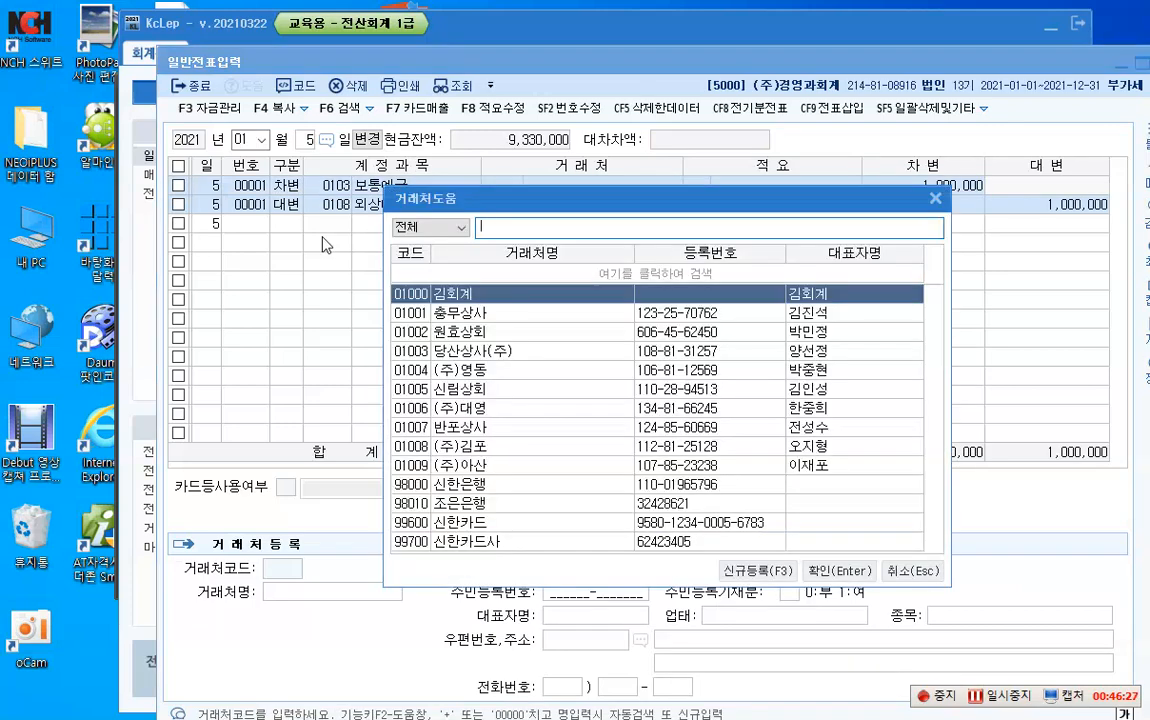
pyautogui.write('원')
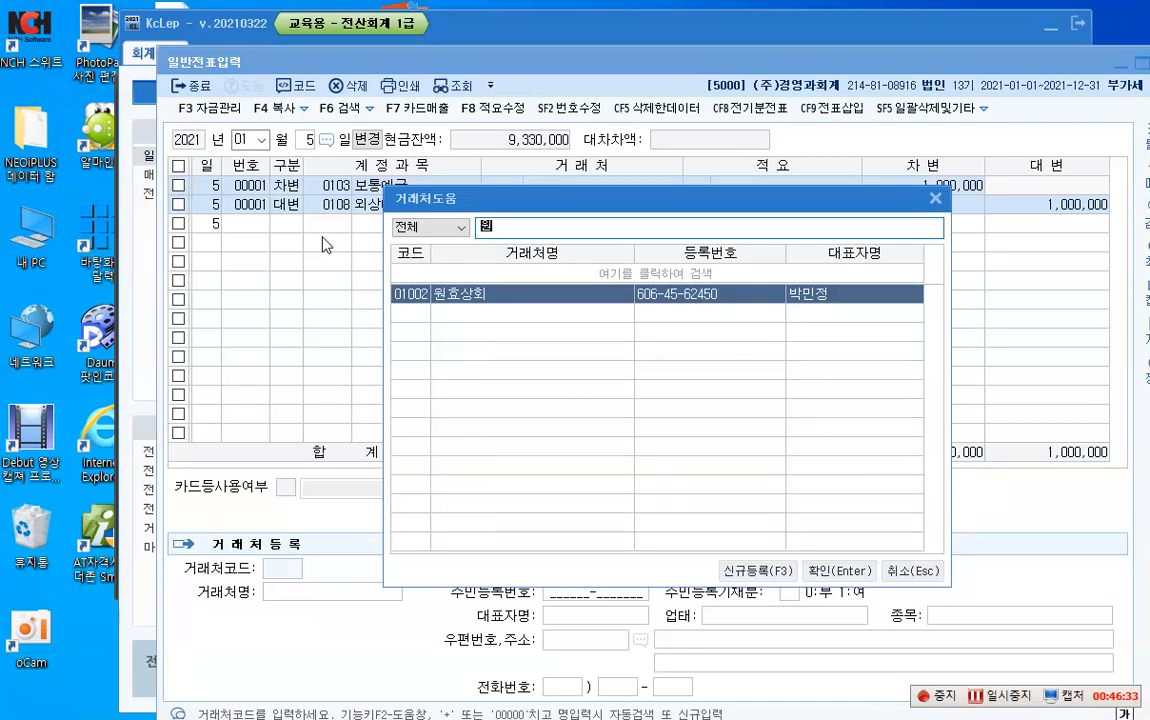
pyautogui.press('Return')
pyautogui.press('Return')
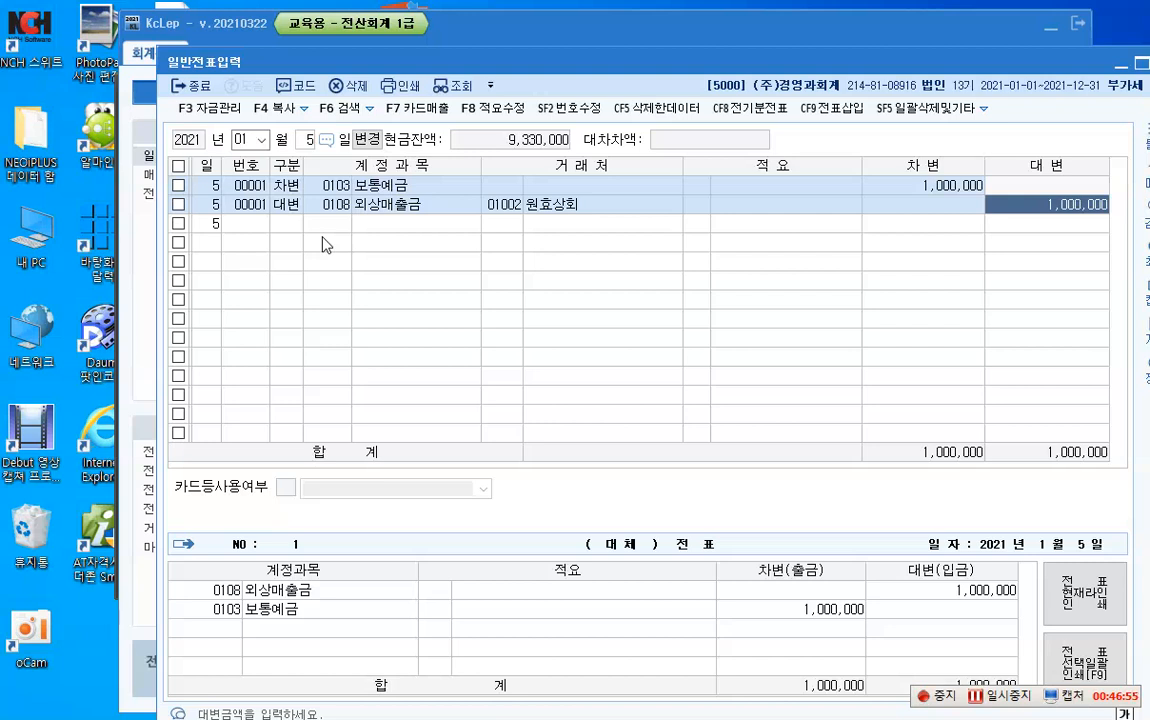
pyautogui.press('Return')
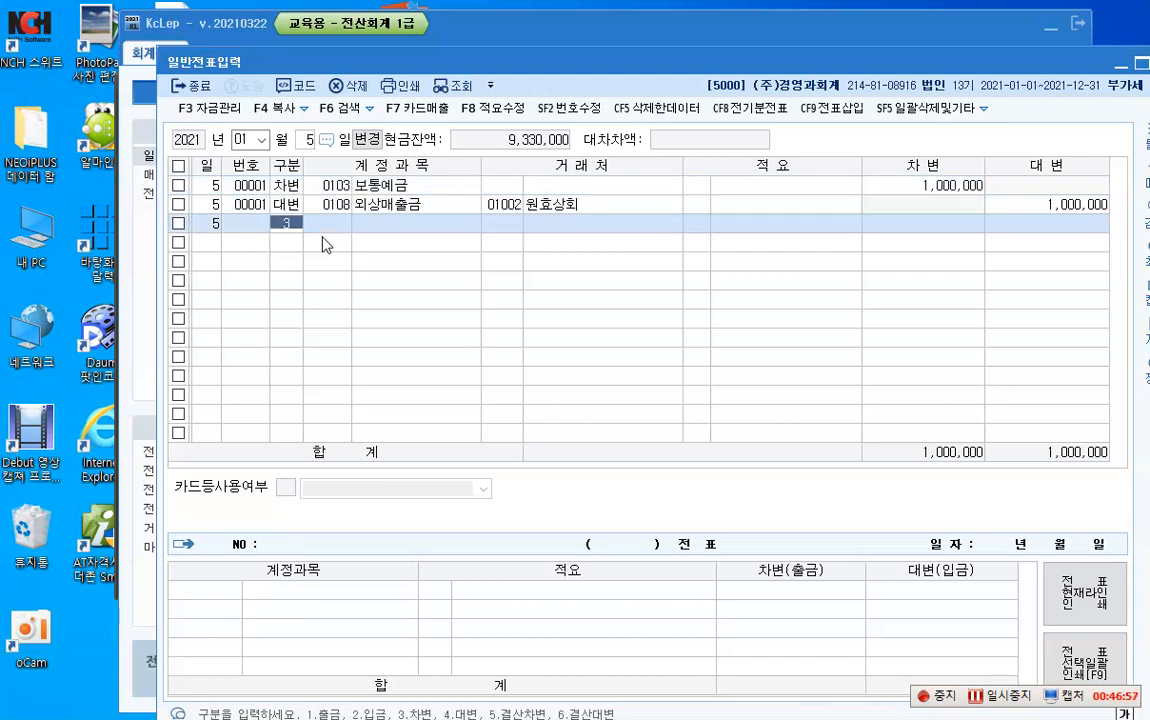
# Start a day 5 voucher with a 차변 line for 0251 외상매입금, 거래처 신림상회 looked up with 신, and 300,000.
pyautogui.write('3')
pyautogui.press('Return')
pyautogui.write('251')
pyautogui.press('Return')
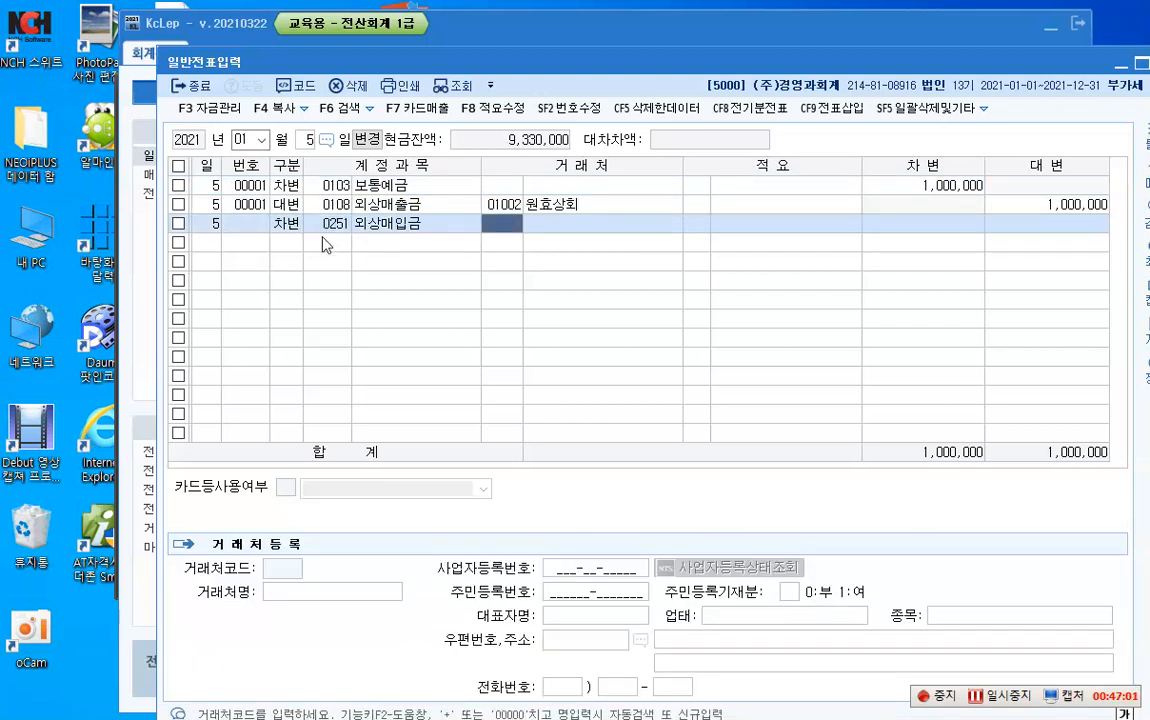
pyautogui.press('F2')
pyautogui.write('신')
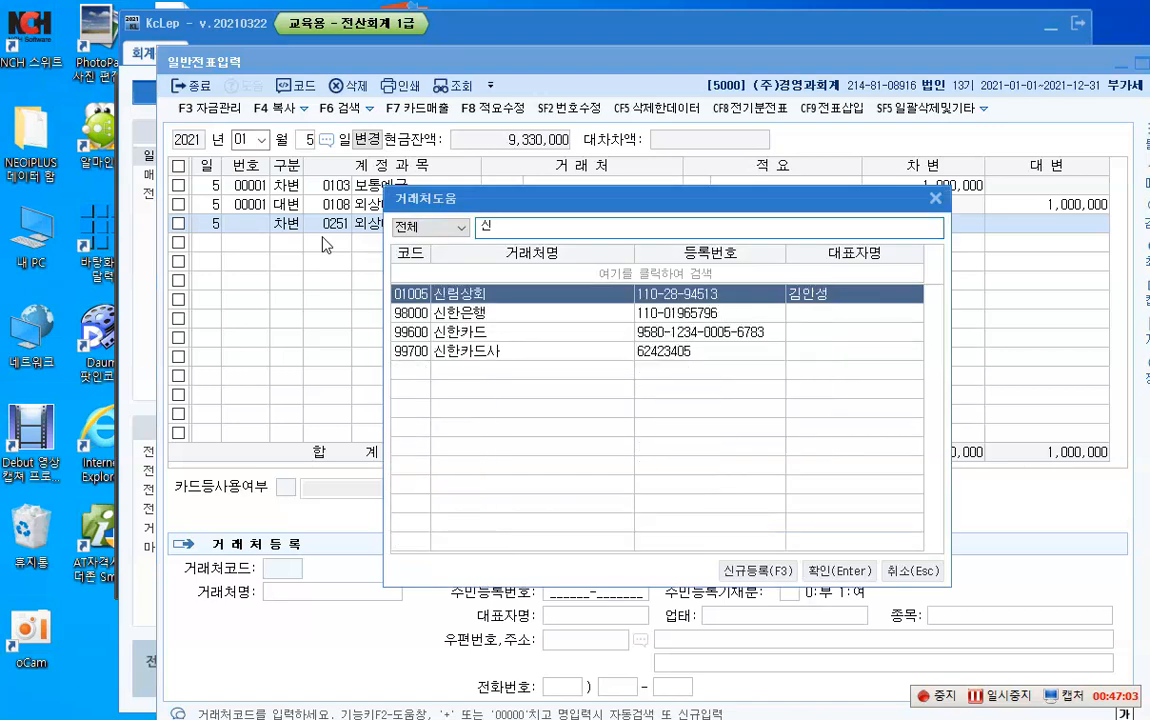
pyautogui.press('Return')
pyautogui.press('Return')
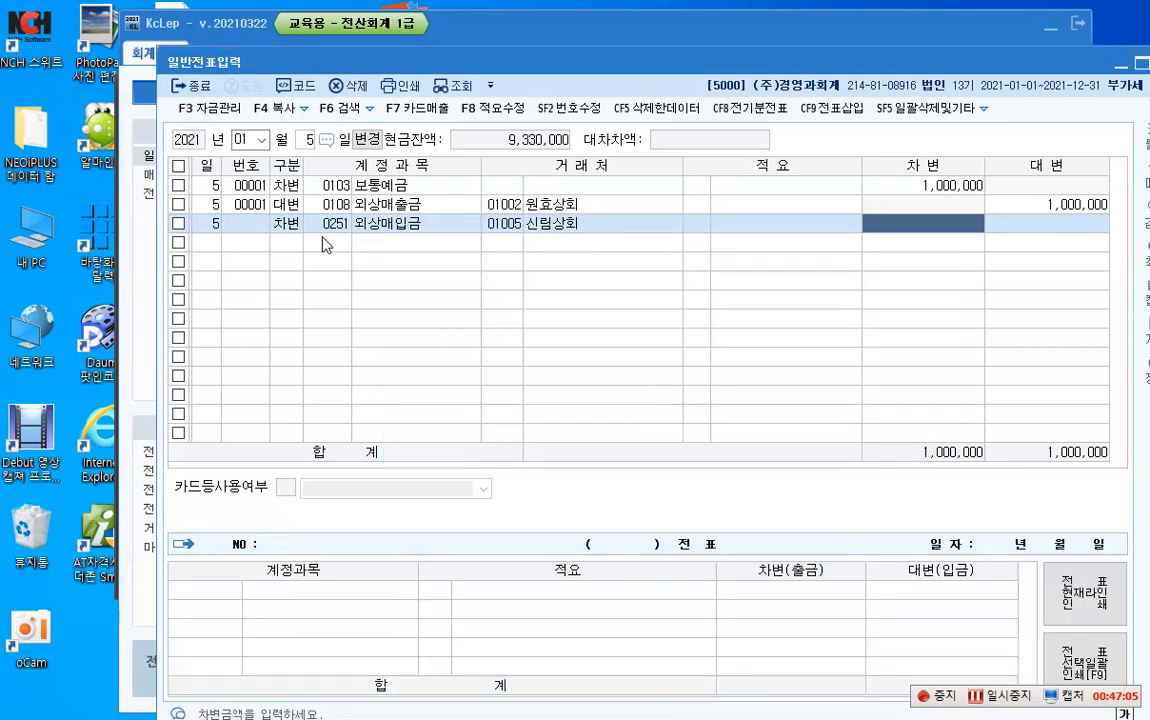
pyautogui.write('3000000')
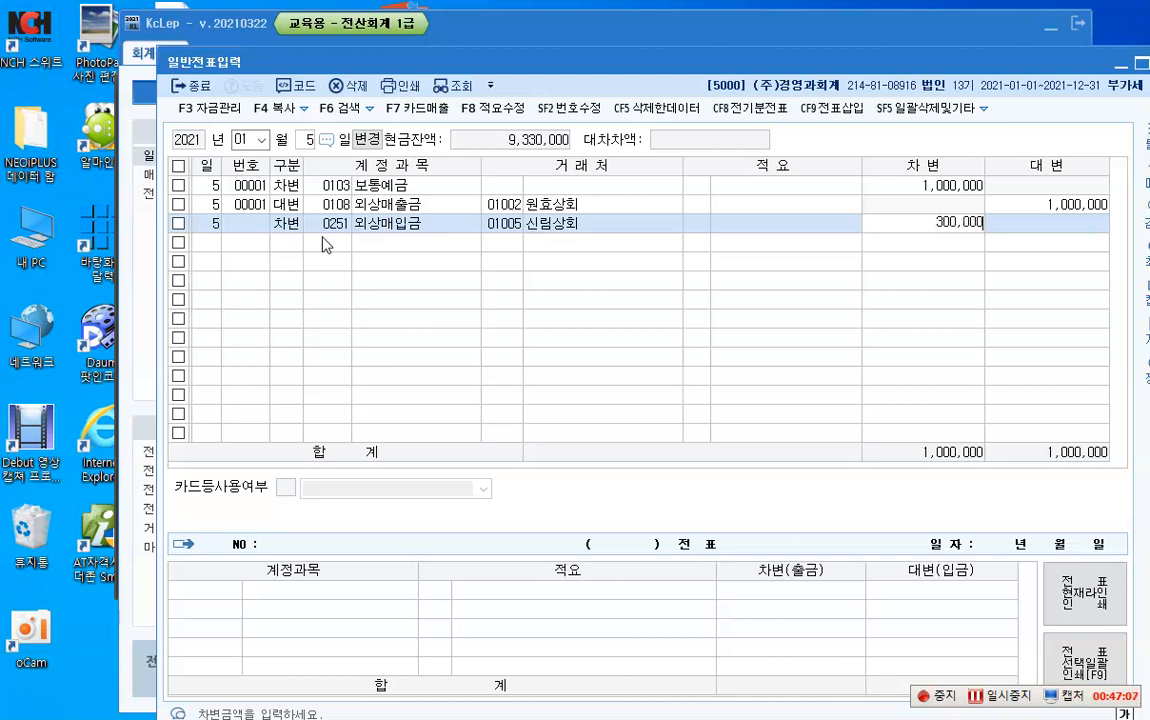
pyautogui.press('Return')
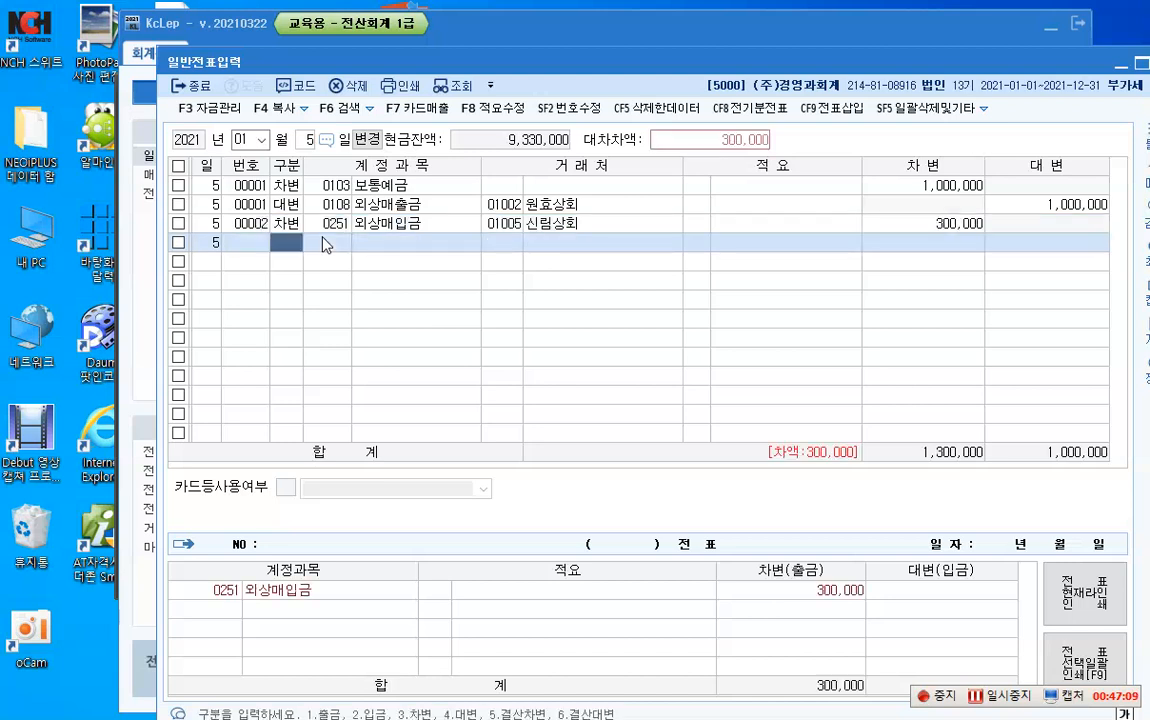
# Balance the 외상매입금 voucher with a 대변 line for 0102 당좌예금, leaving 거래처 and 적요 blank and accepting 300,000.
pyautogui.write('4')
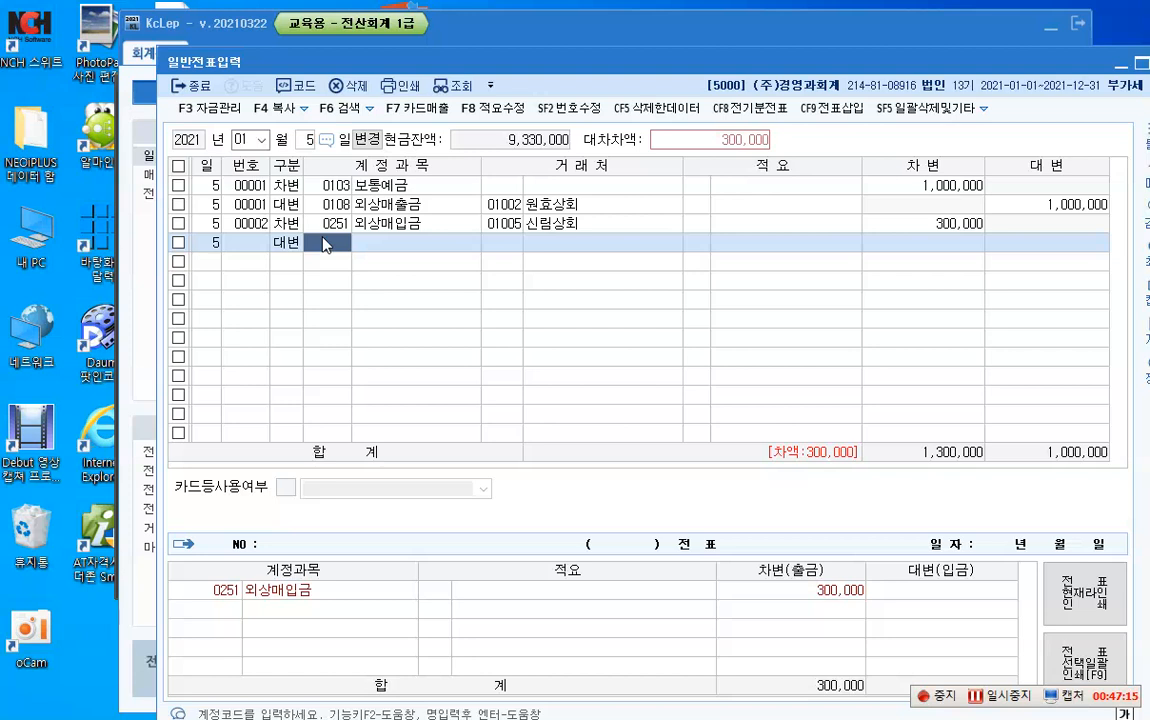
pyautogui.write('102')
pyautogui.press('Return')
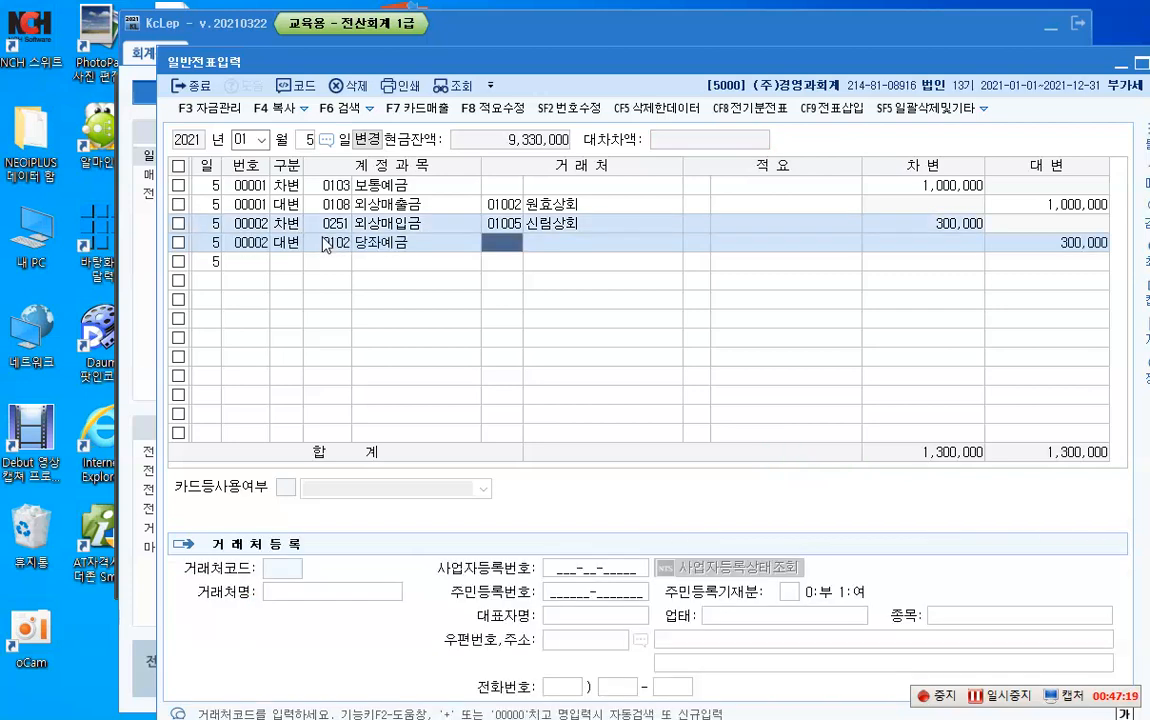
pyautogui.press('Return')
pyautogui.press('Return')
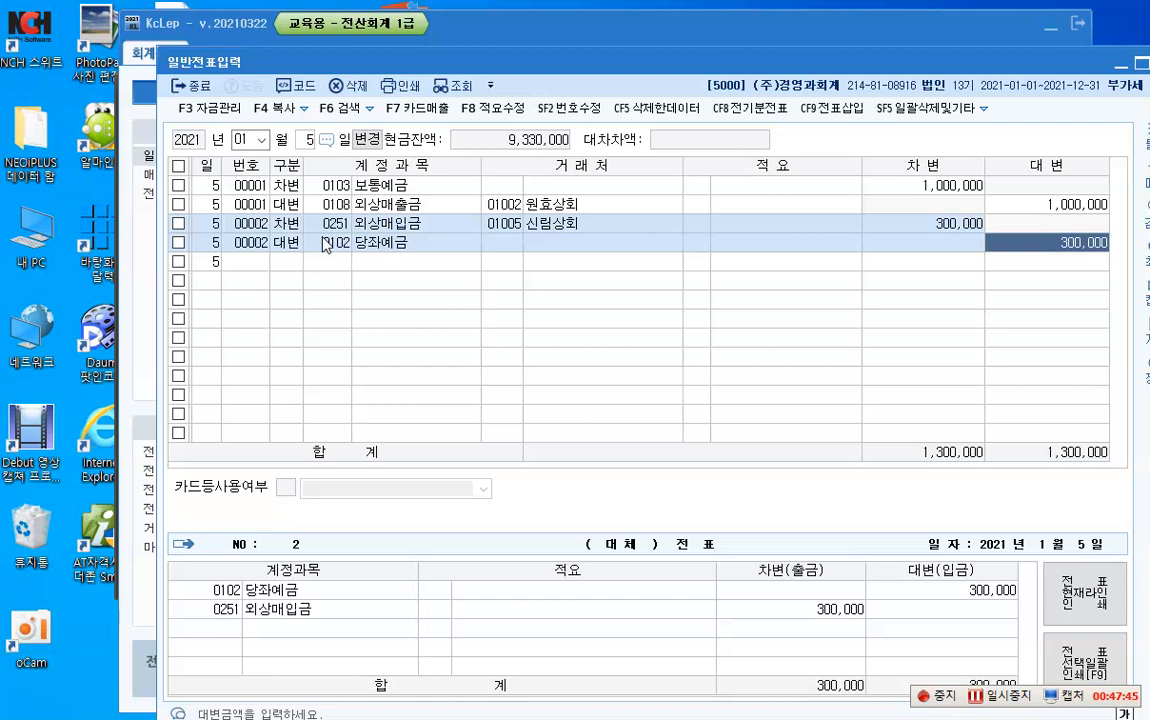
pyautogui.press('Return')
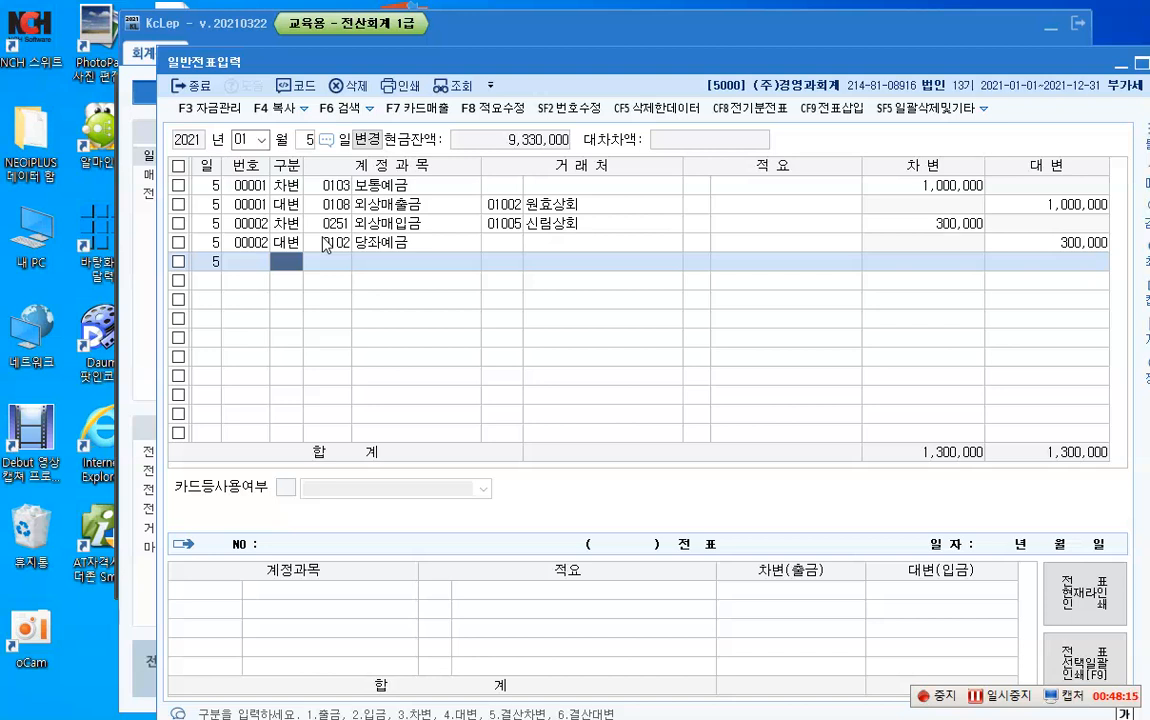
# Add a 차변 line for day 5, look up 접대 to assign 0513 접대비 (제조원가), and enter 140,000 without 거래처.
pyautogui.write('3')
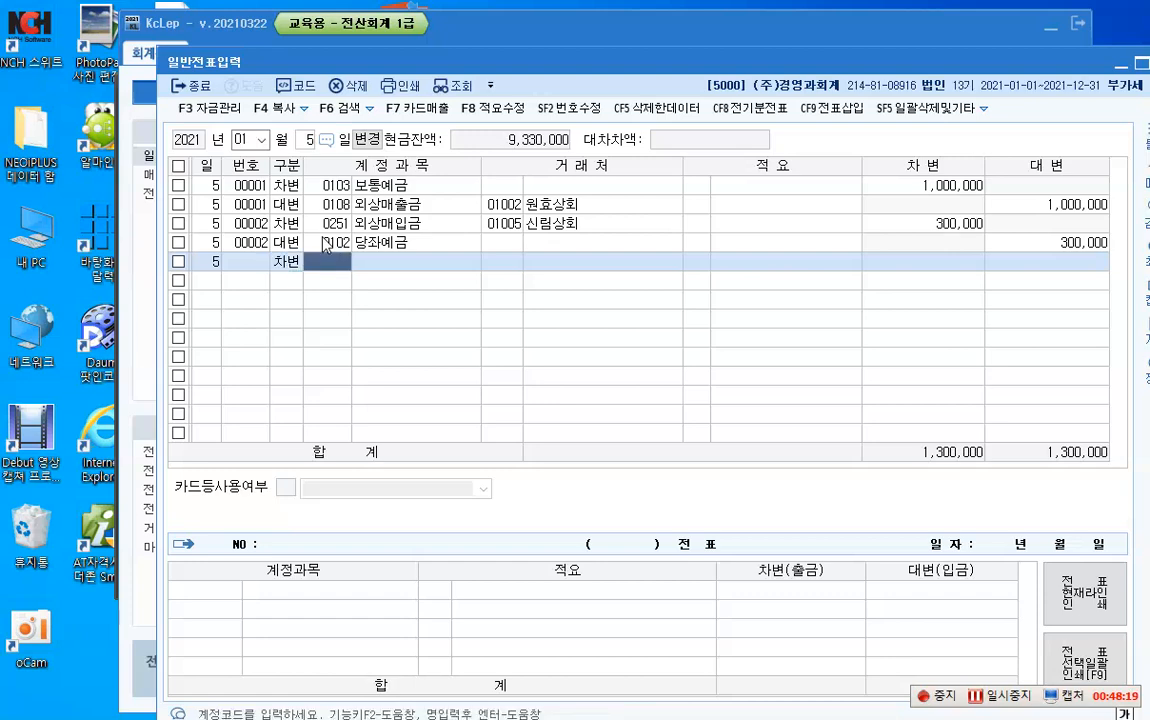
pyautogui.write('접대')
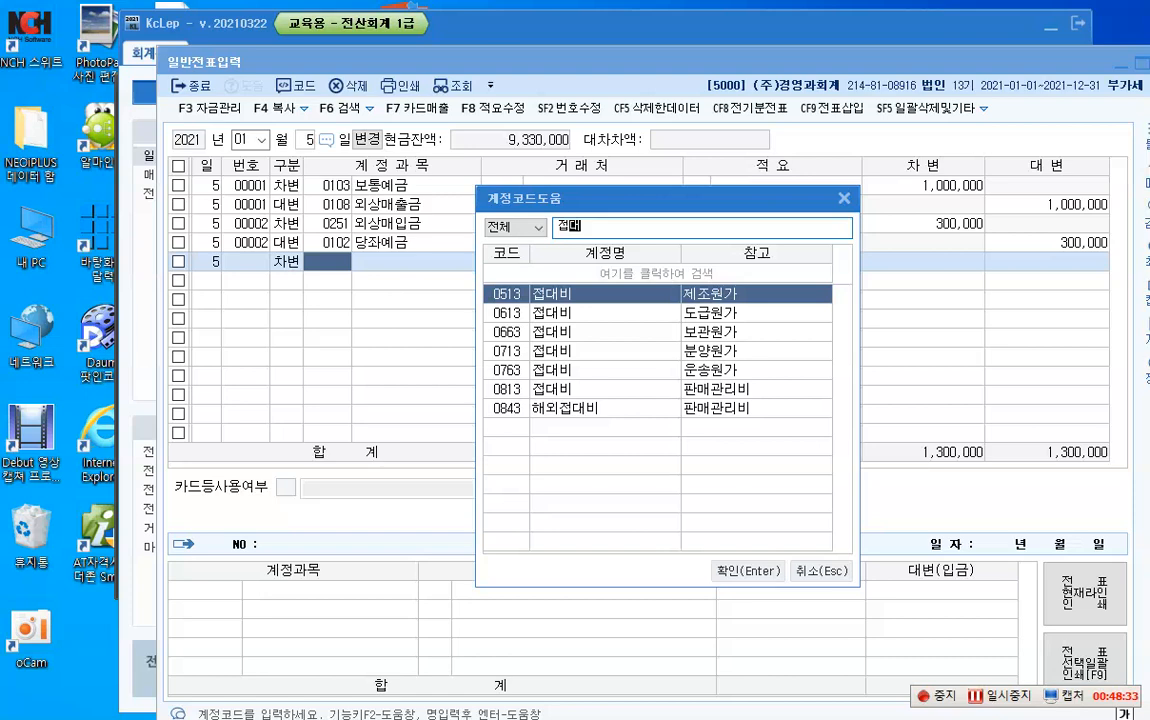
pyautogui.press('Return')
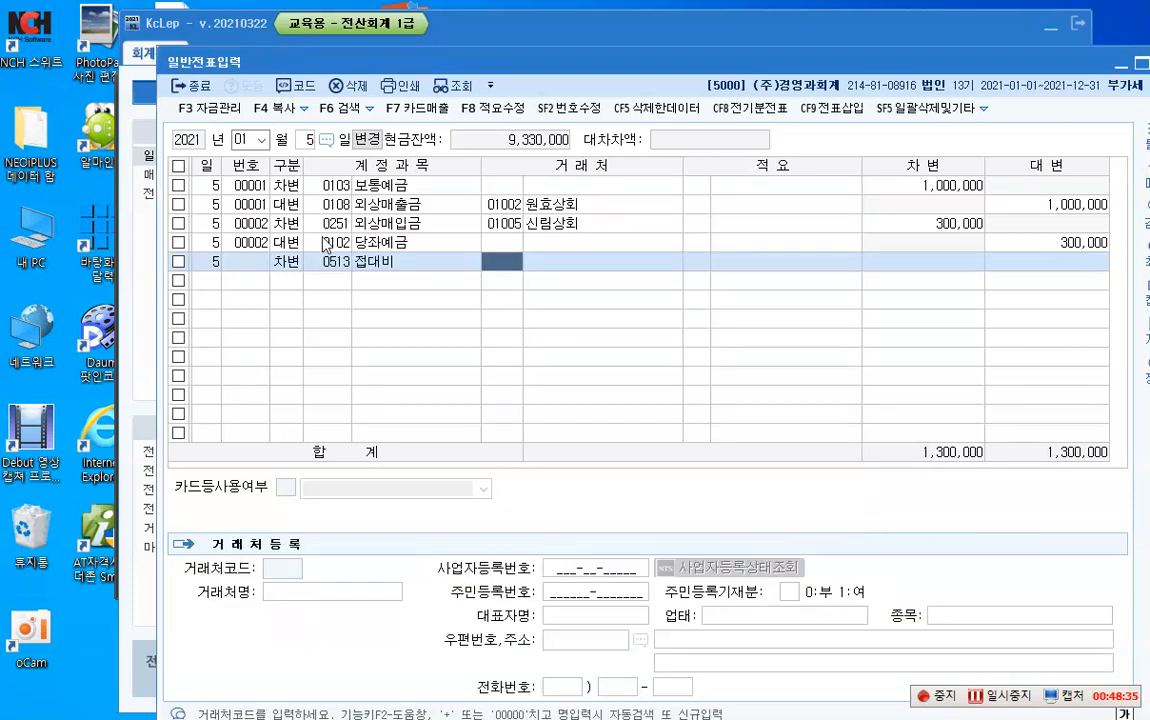
pyautogui.press('Return')
pyautogui.press('Return')
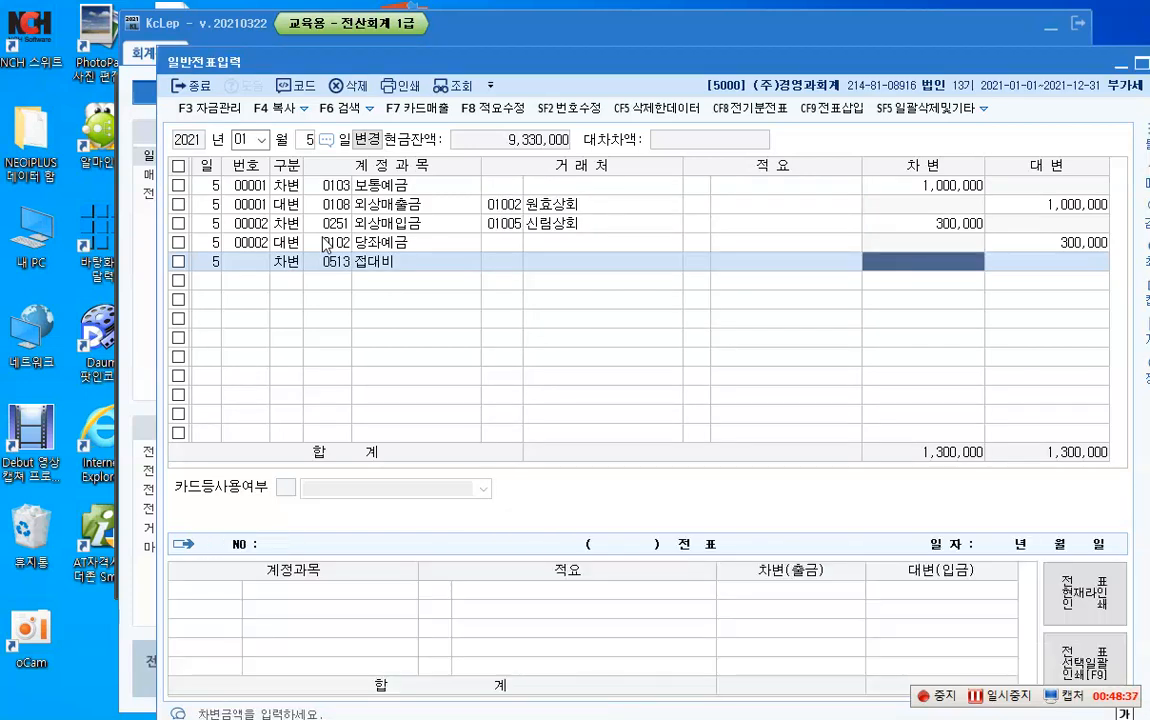
pyautogui.write('1400000')
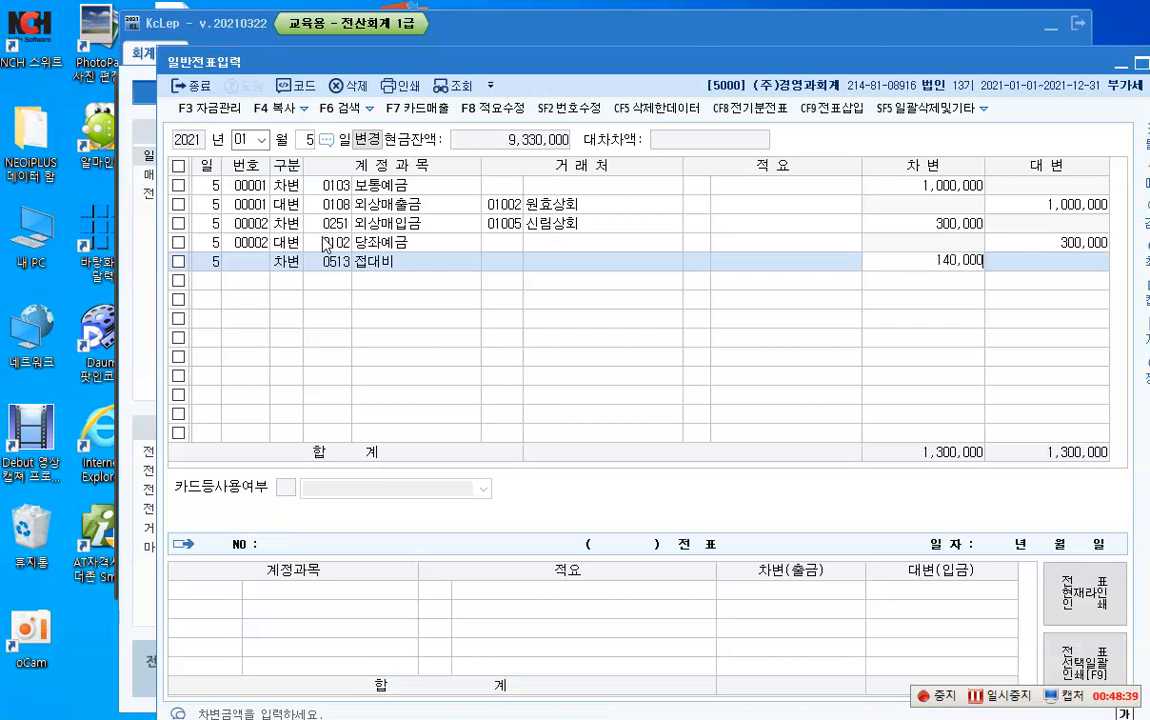
pyautogui.press('Return')
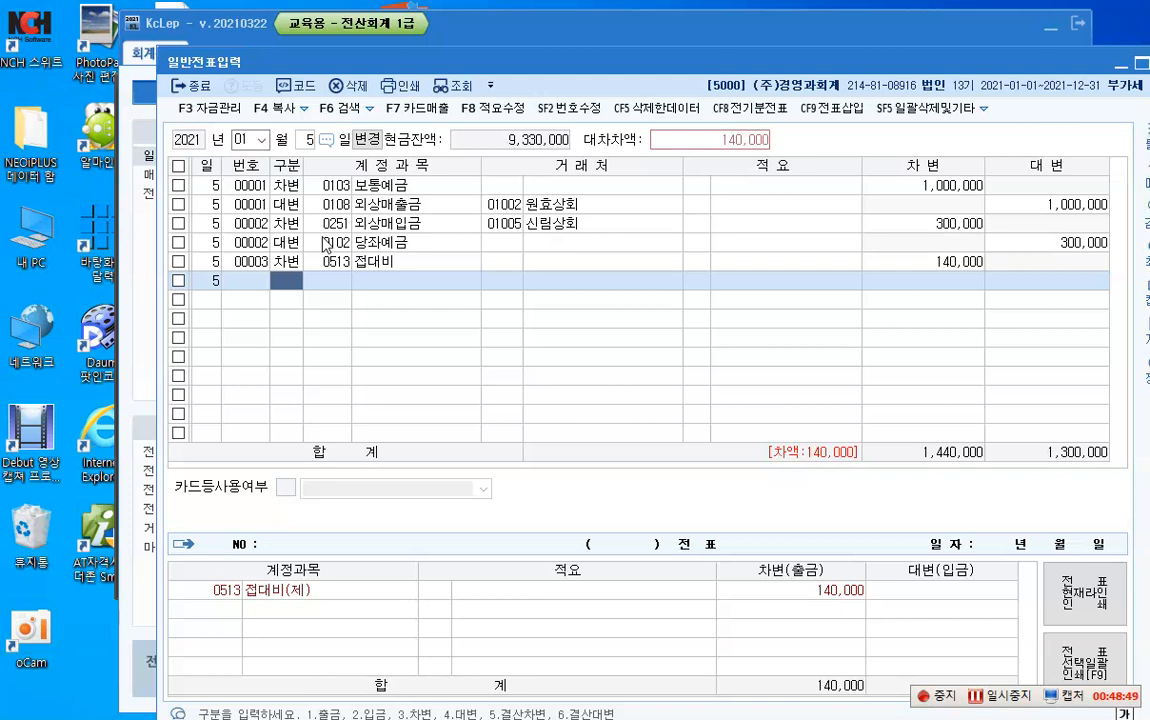
# Balance the 접대비 voucher with a 대변 line for 0253 미지급금, look up 신한 to assign 거래처 신한카드, and accept 140,000 without 적요.
pyautogui.write('4')
pyautogui.press('Return')
pyautogui.write('253')
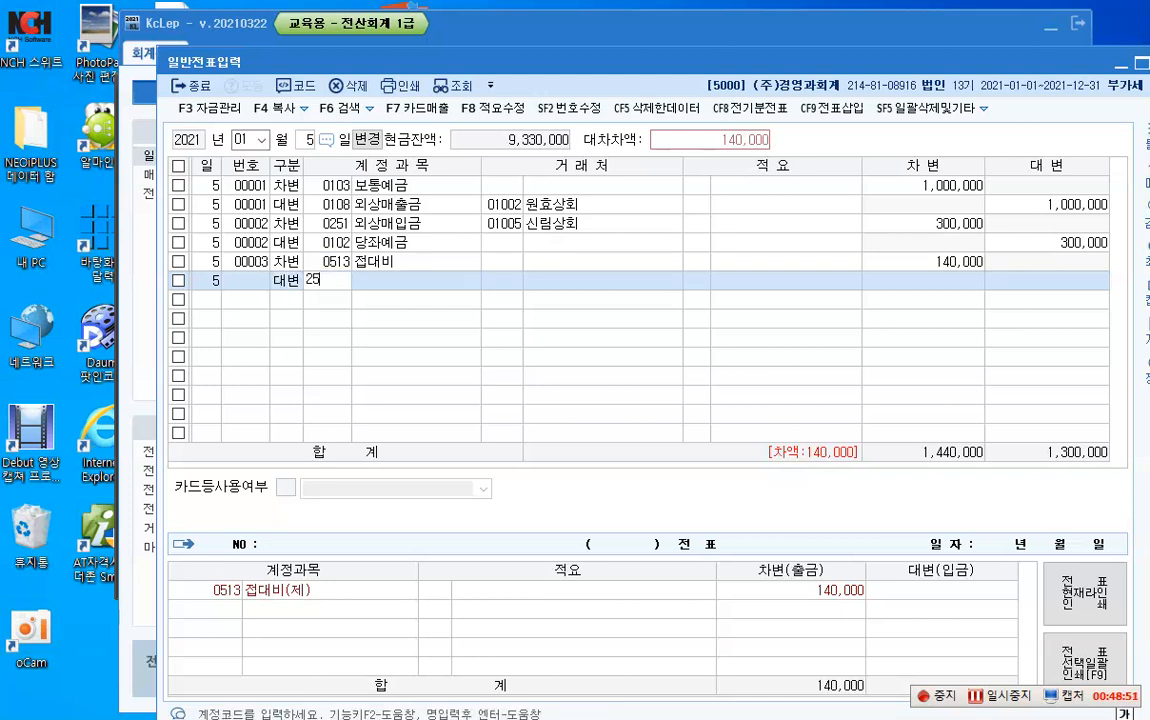
pyautogui.press('Return')
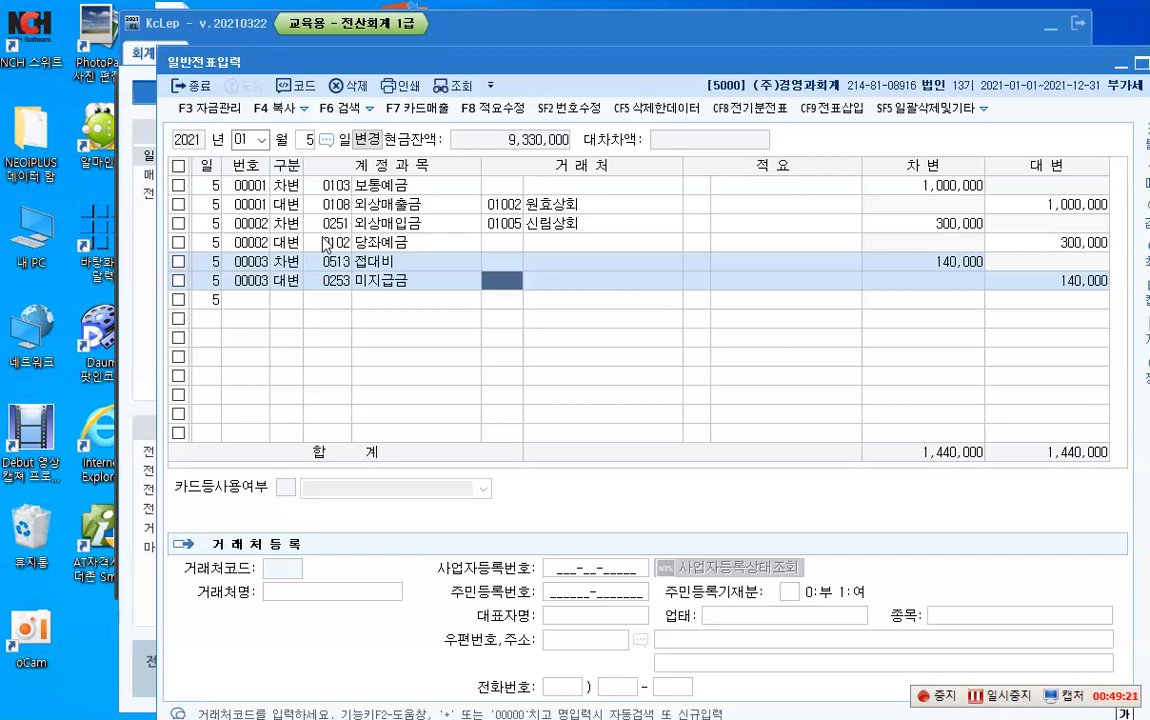
pyautogui.write('ㅅ신한')
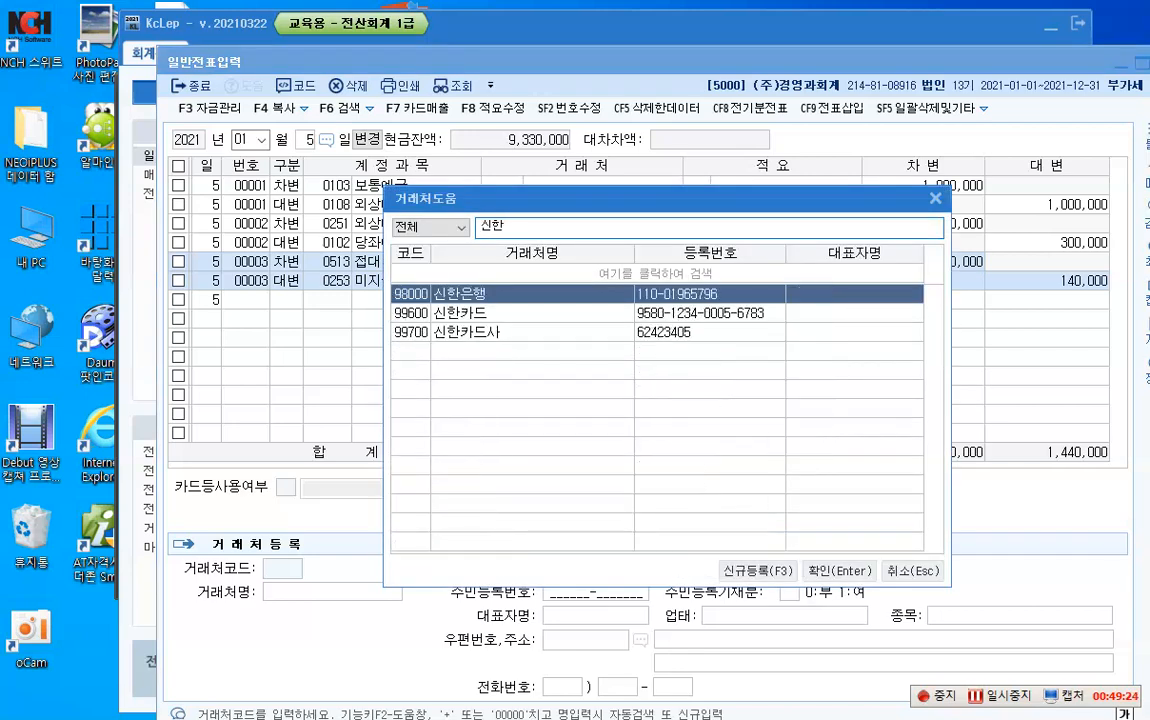
pyautogui.press('Down')
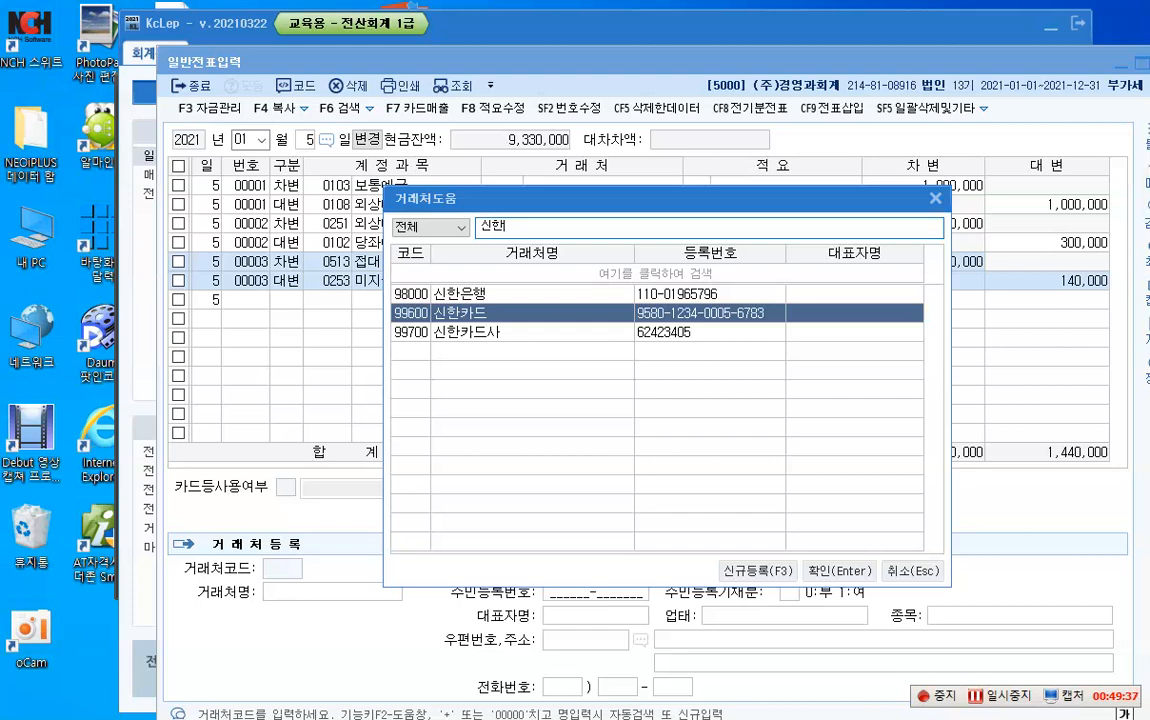
pyautogui.press('Return')
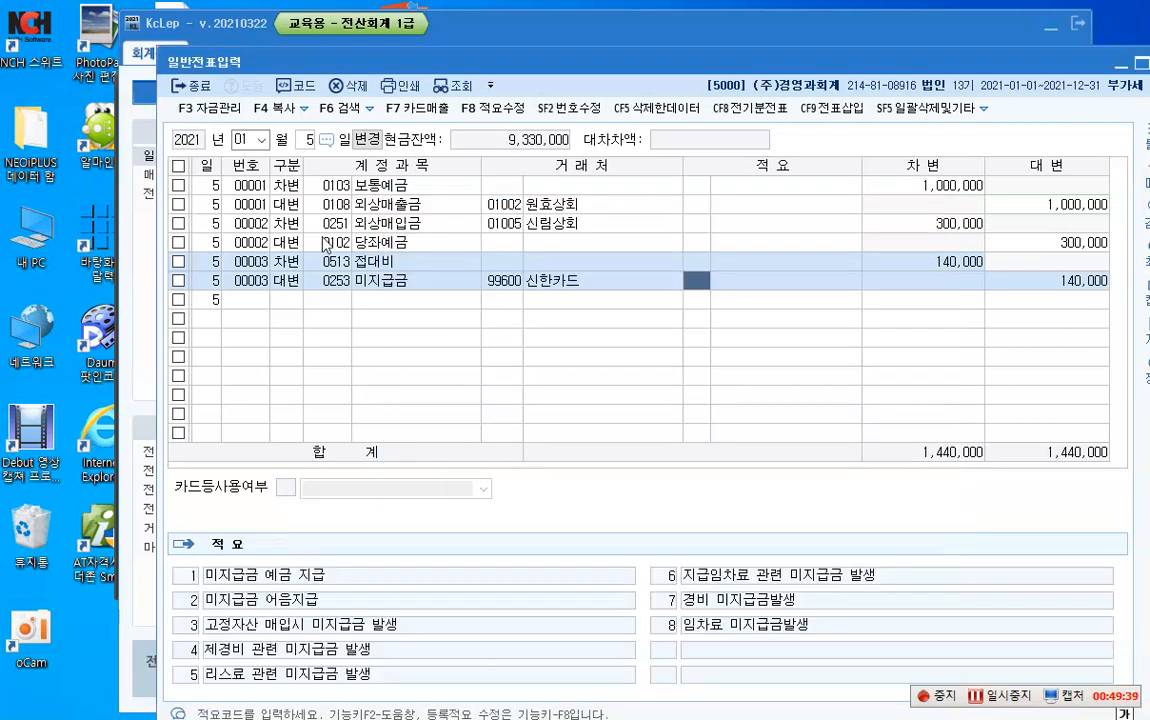
pyautogui.press('Return')
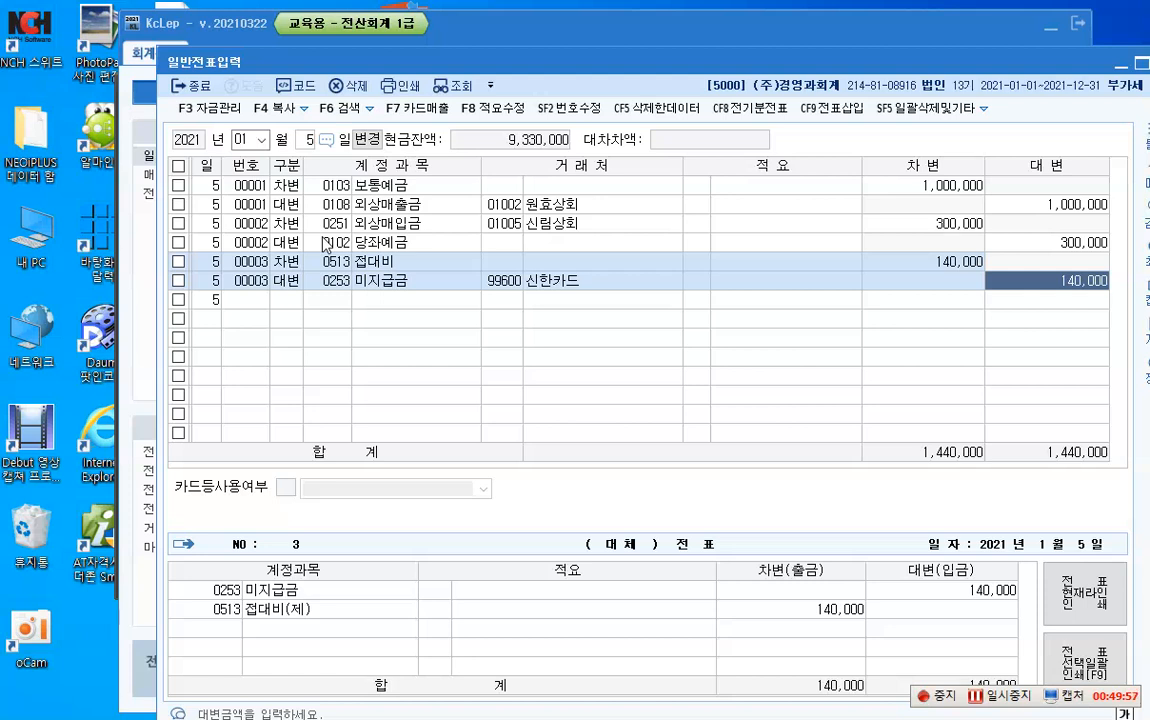
pyautogui.press('Return')
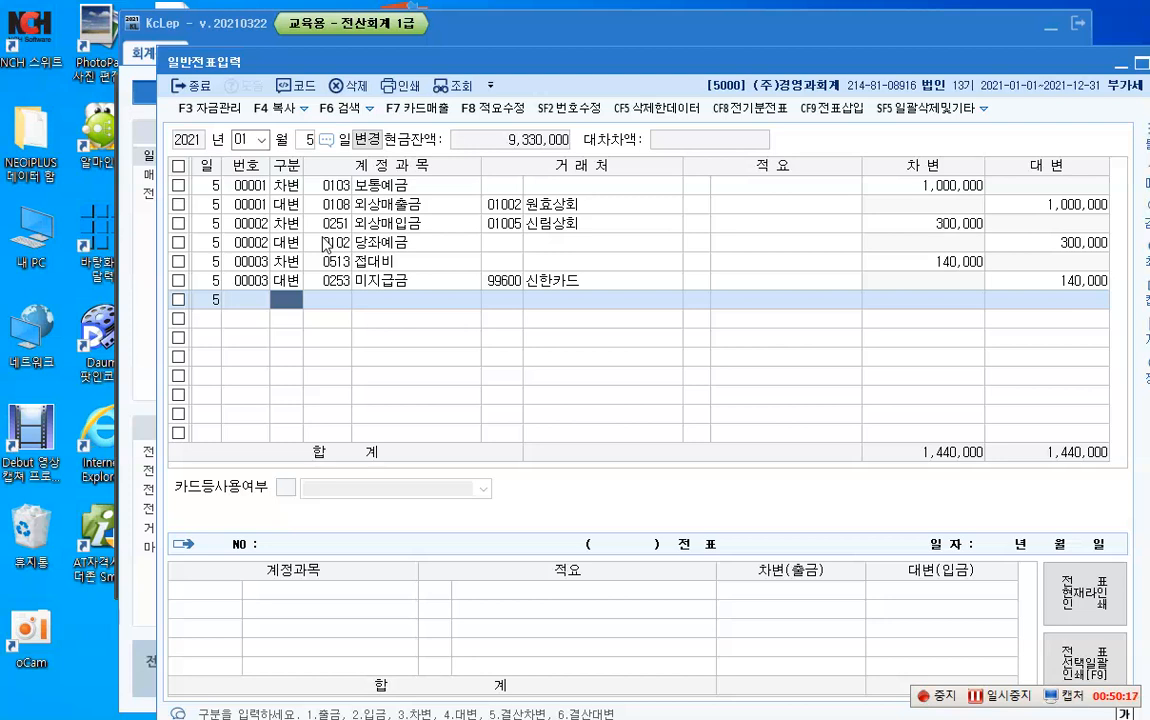
# Start a new day 5 voucher with a 차변 line, looking up 여비 to assign account 0812 여비교통비 (판매관리비).
pyautogui.write('3')
pyautogui.press('Return')
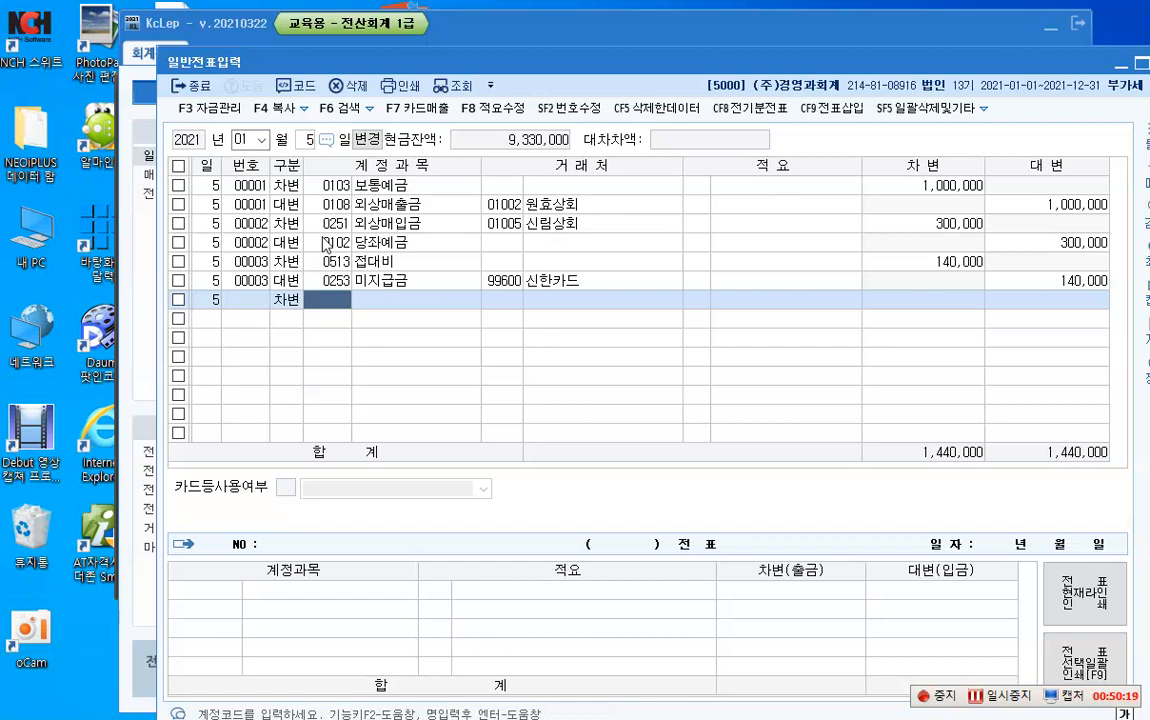
pyautogui.press('F2')
pyautogui.write('대')
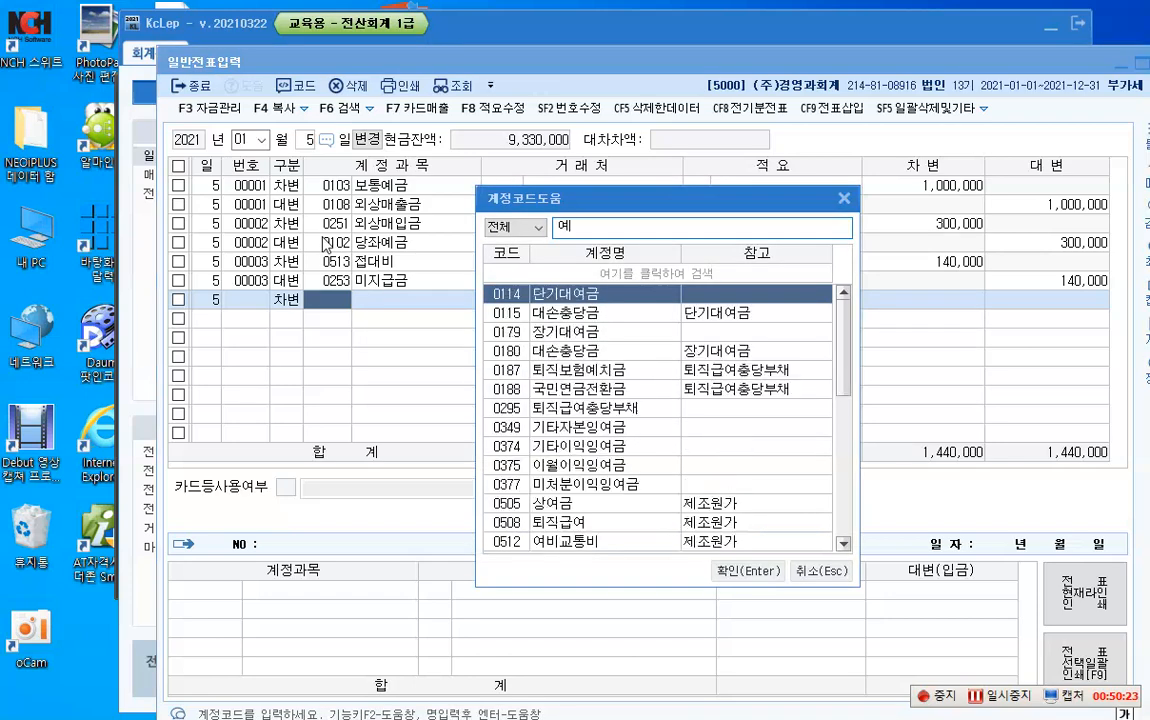
pyautogui.write('비')
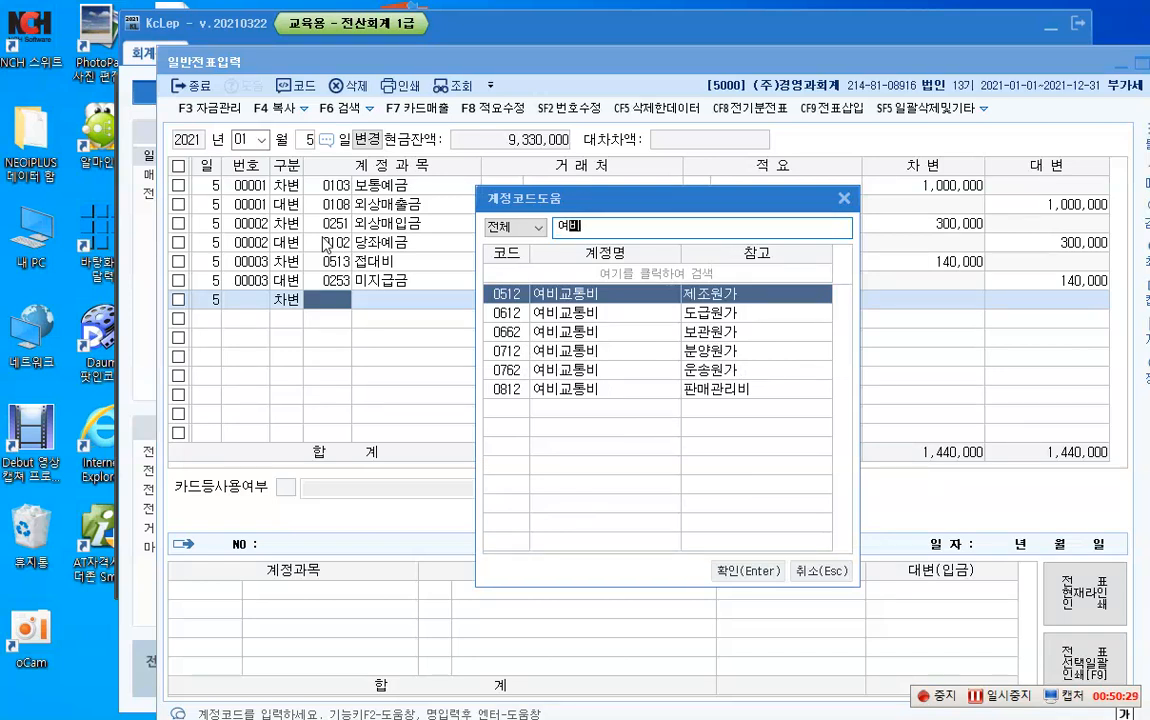
pyautogui.press('Down')
pyautogui.press('Down')
pyautogui.press('Down')
pyautogui.press('Down')
pyautogui.press('Down')
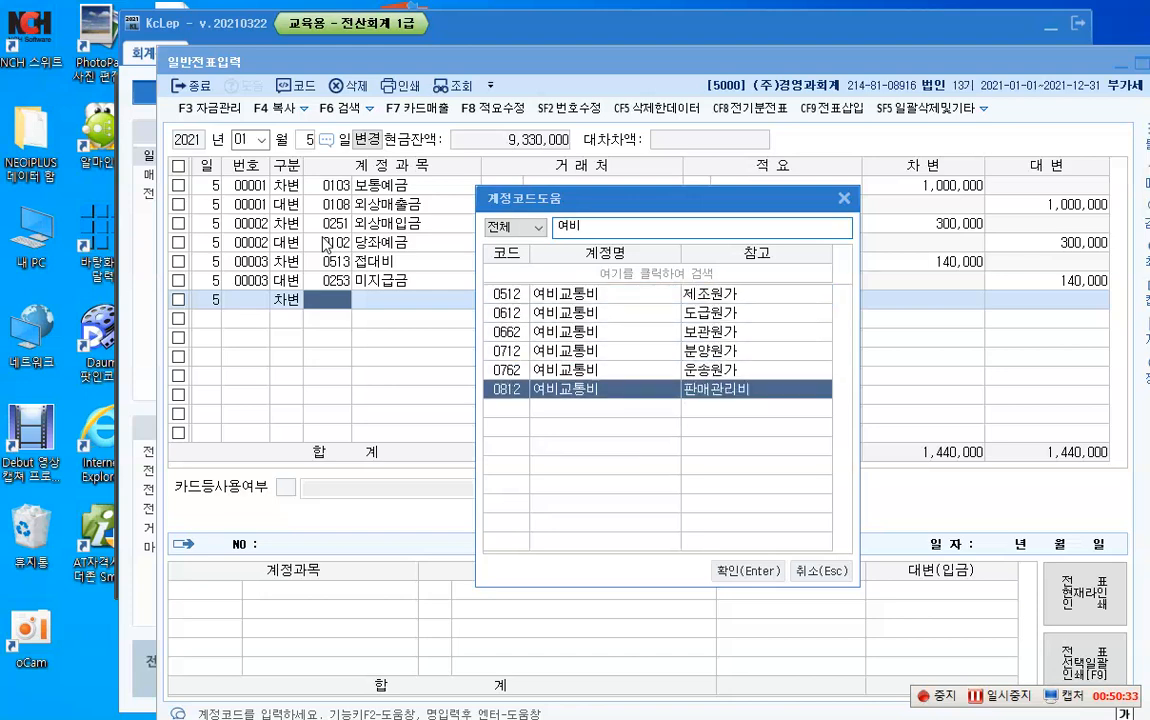
pyautogui.press('Return')
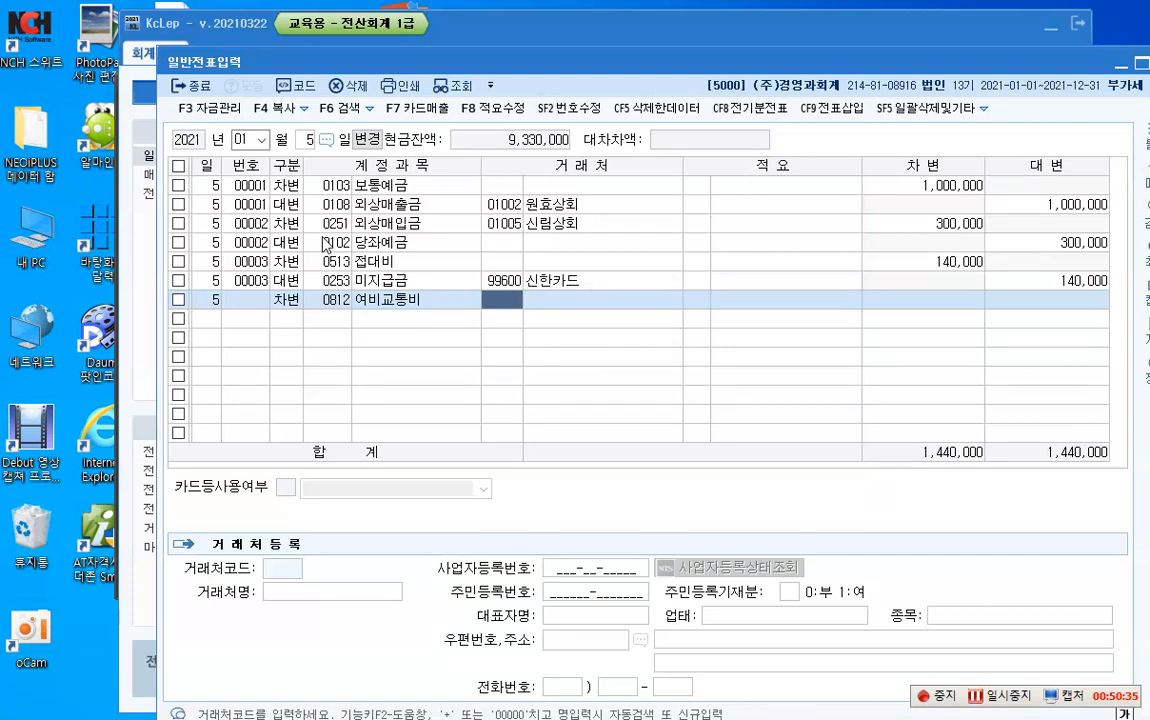
# Leave 거래처 and 적요 blank on the 여비교통비 line and enter 2,000,000 as the 차변 amount.
pyautogui.press('Return')
pyautogui.press('Return')
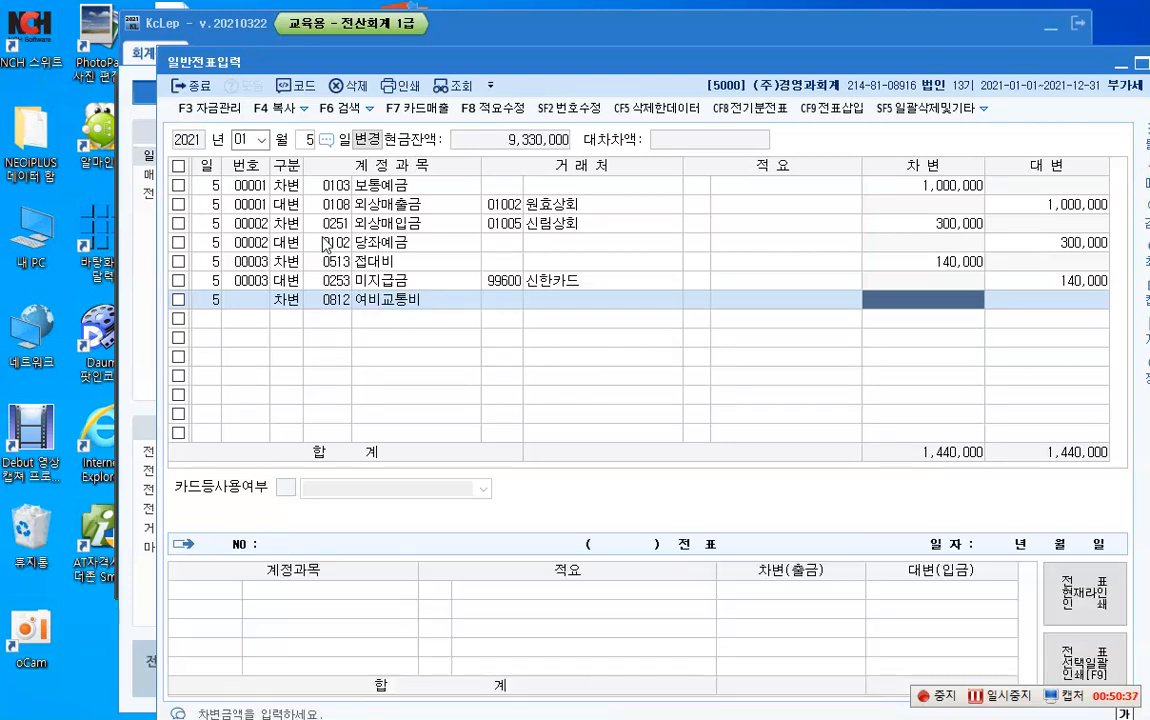
pyautogui.write('2000000')
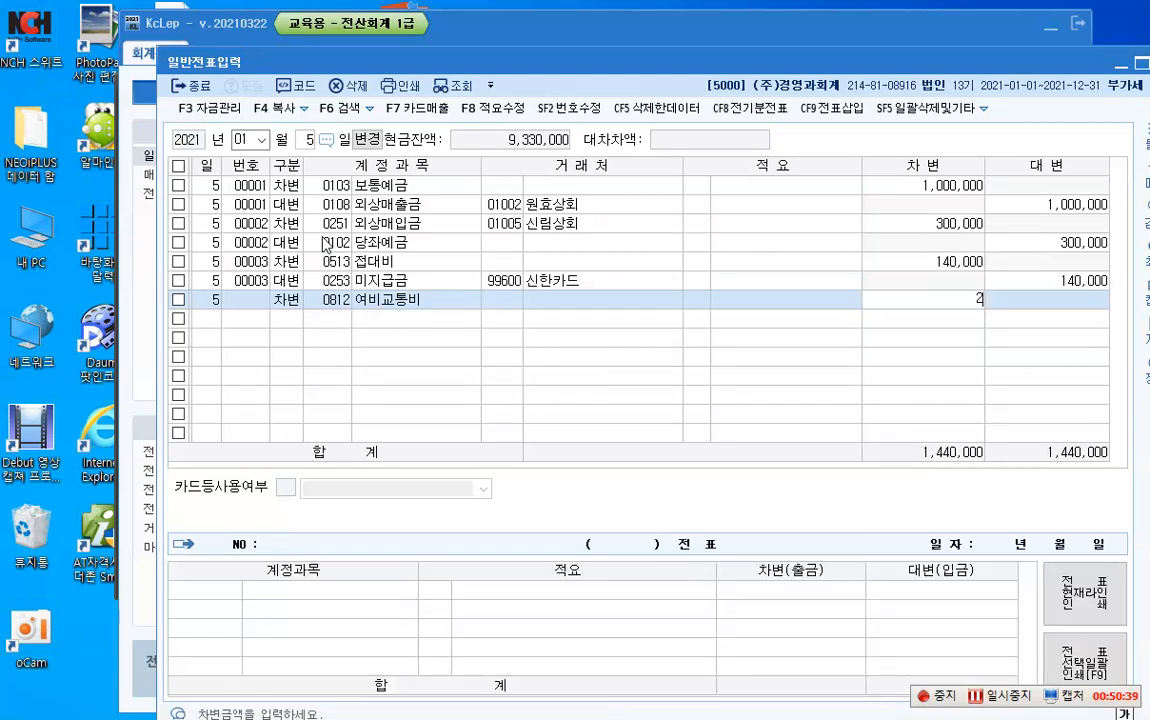
pyautogui.press('Return')
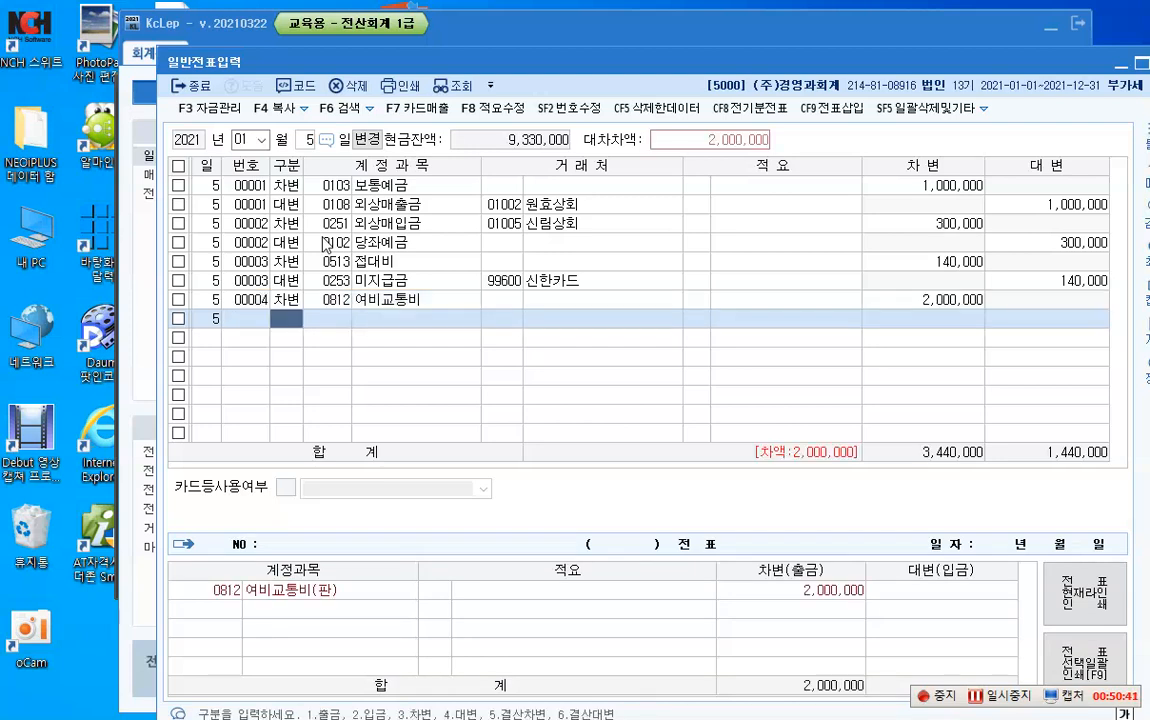
# Balance the 여비교통비 voucher with a 대변 line for 0253 미지급금, 거래처 99600 신한카드, accepting 2,000,000 without 적요.
pyautogui.write('4')
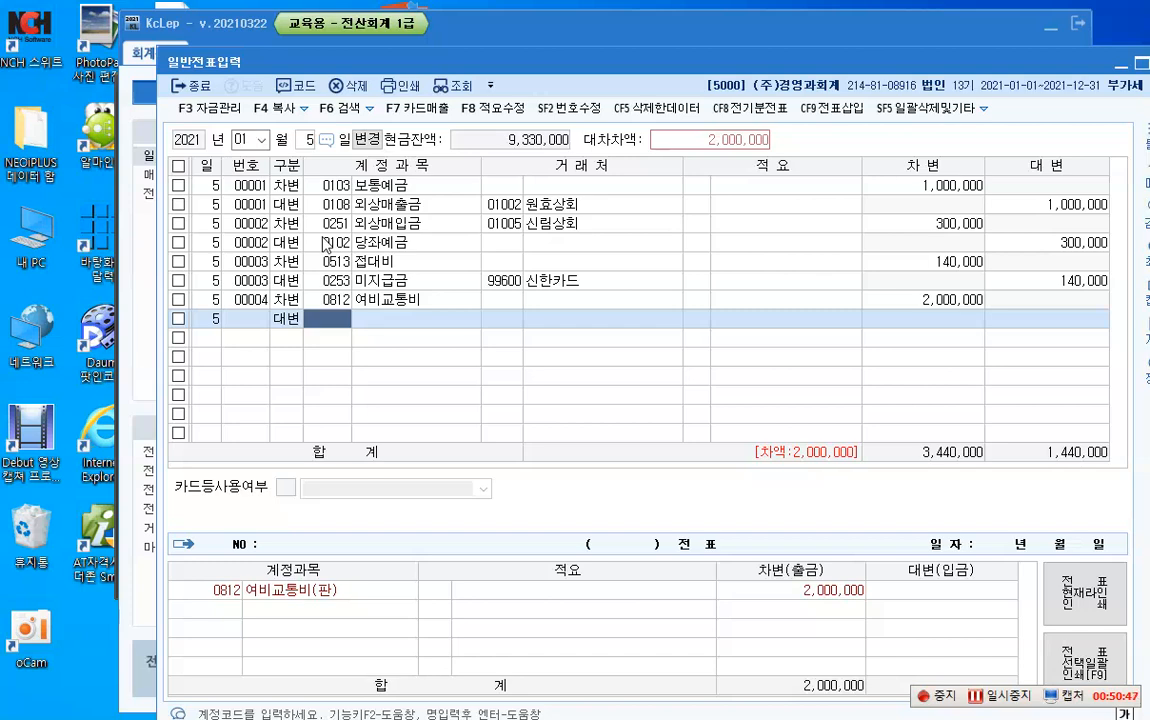
pyautogui.write('253')
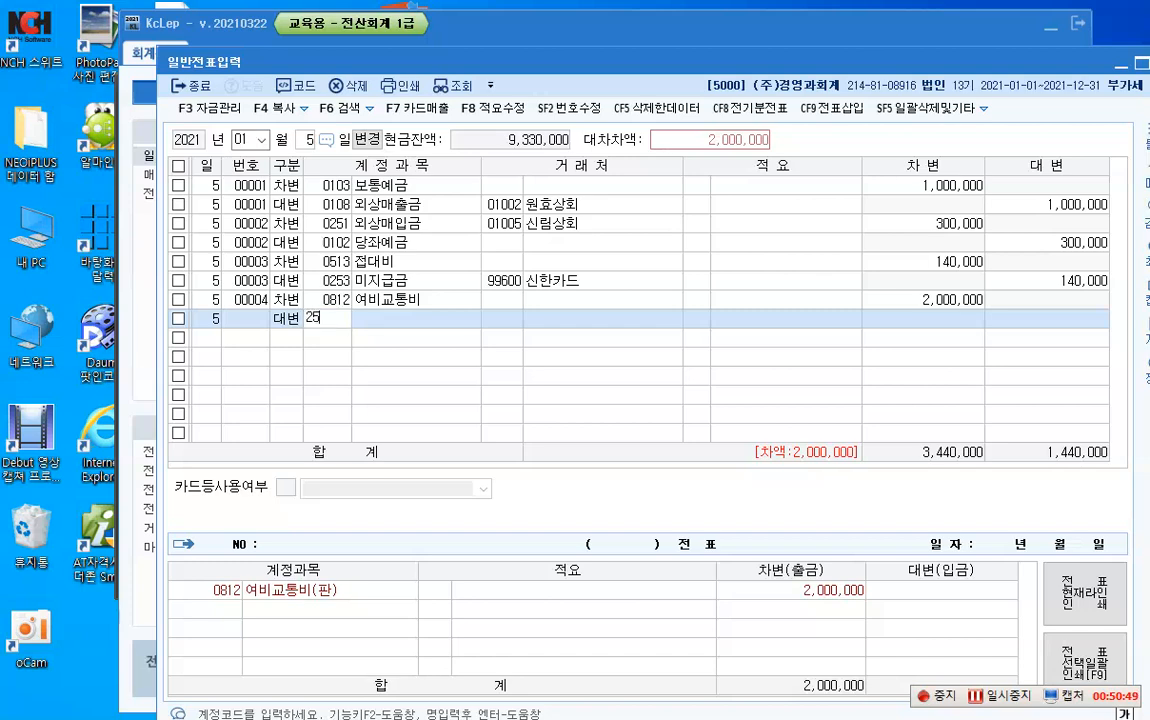
pyautogui.press('Return')
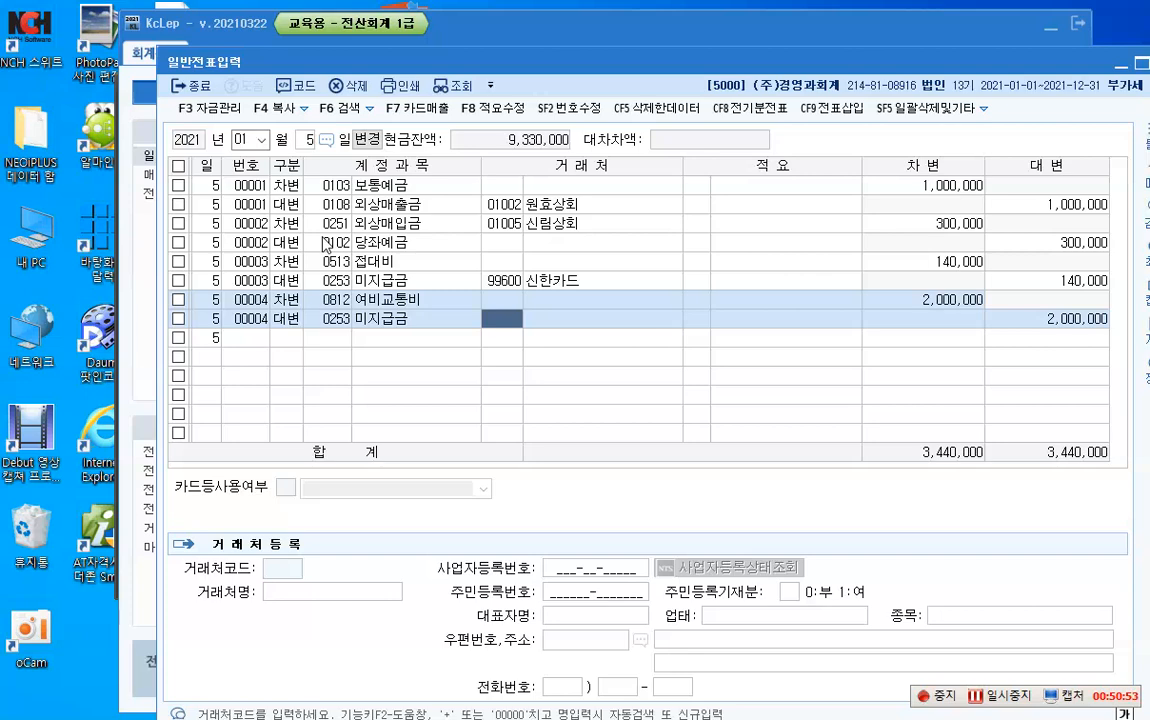
pyautogui.write('99600')
pyautogui.press('Return')
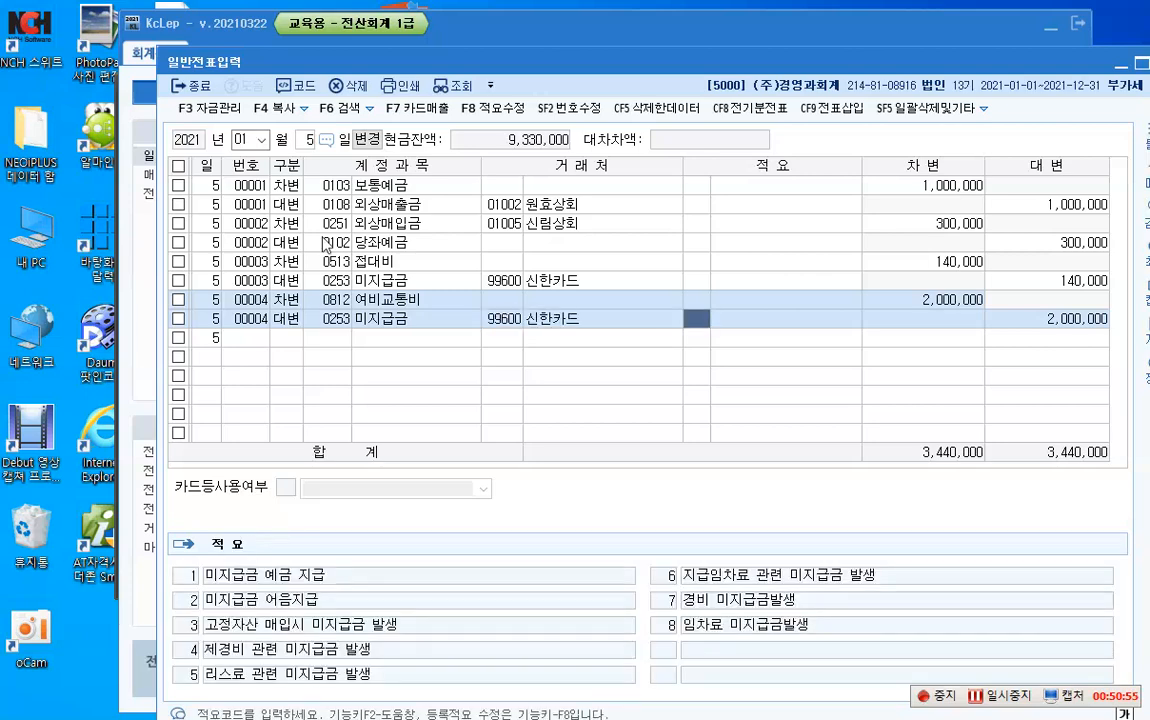
pyautogui.press('Return')
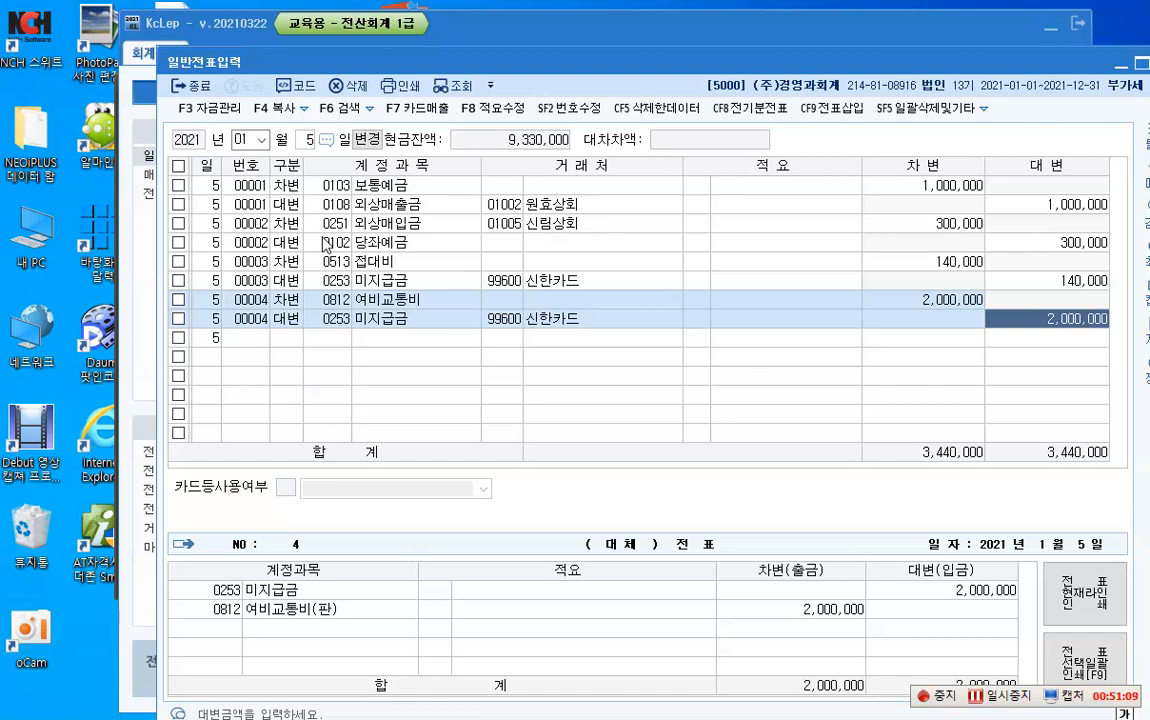
pyautogui.press('Return')
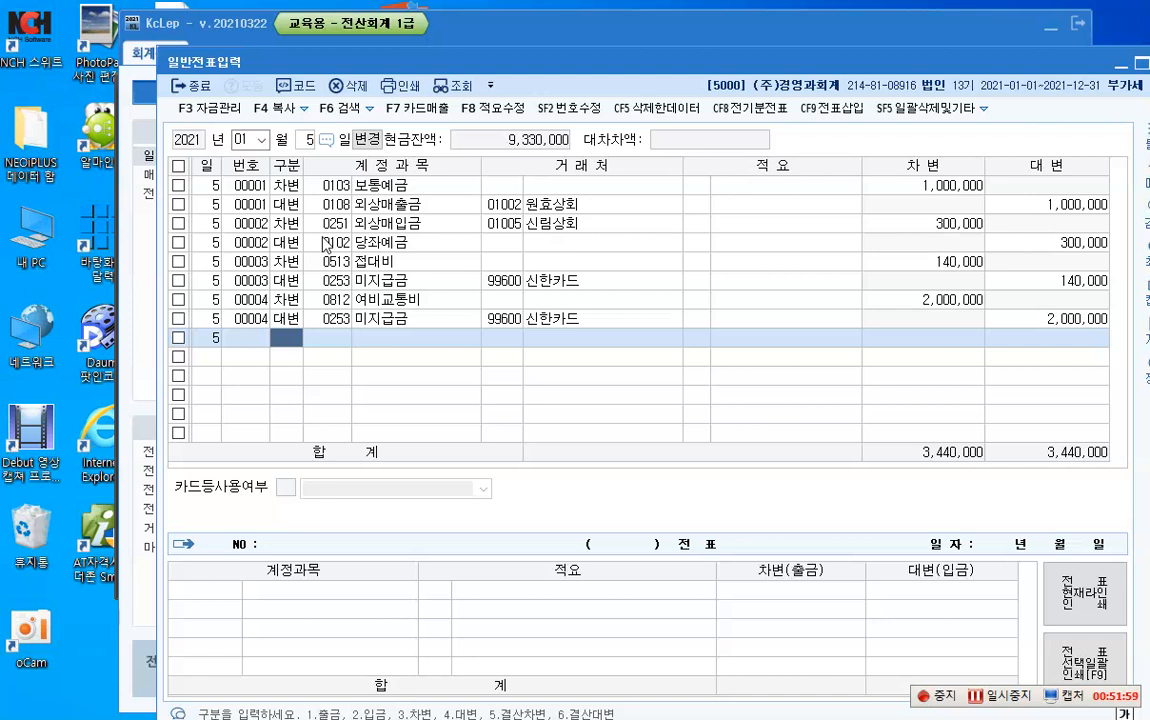
# Add a 차변 line for 0212 비품 with 860,000, leaving 거래처 and 적요 blank, and dismiss the 고정자산 간편등록 form.
pyautogui.write('3')
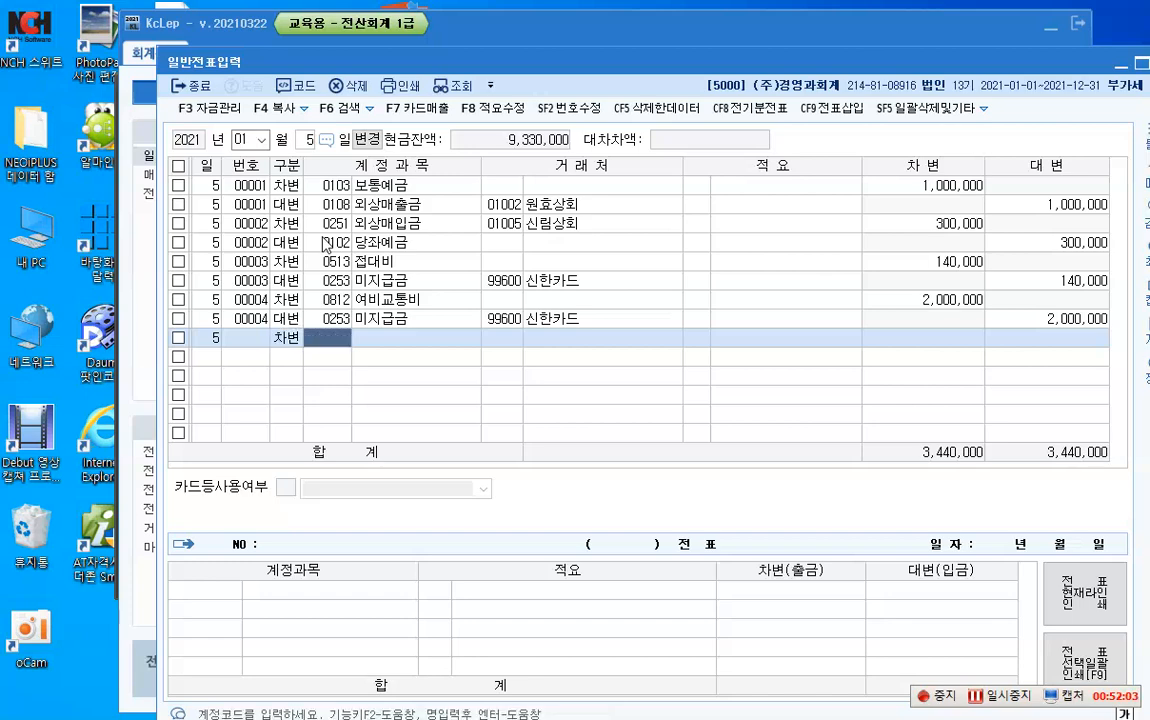
pyautogui.write('212')
pyautogui.press('Return')
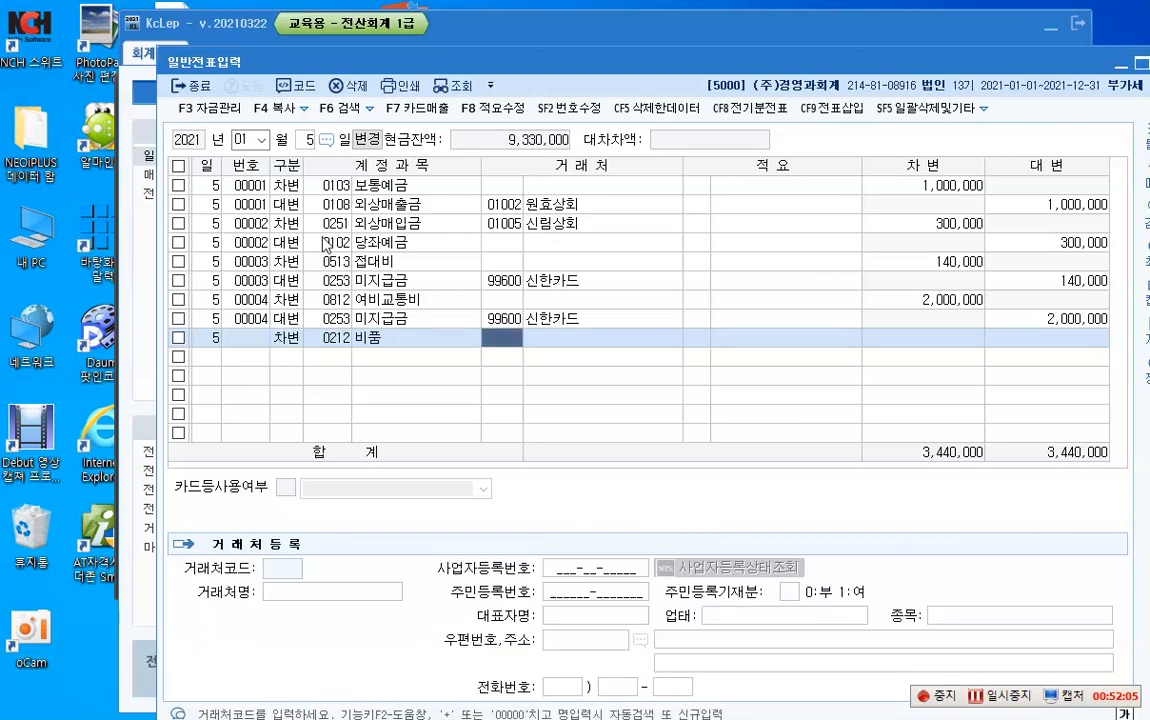
pyautogui.press('Return')
pyautogui.press('Return')
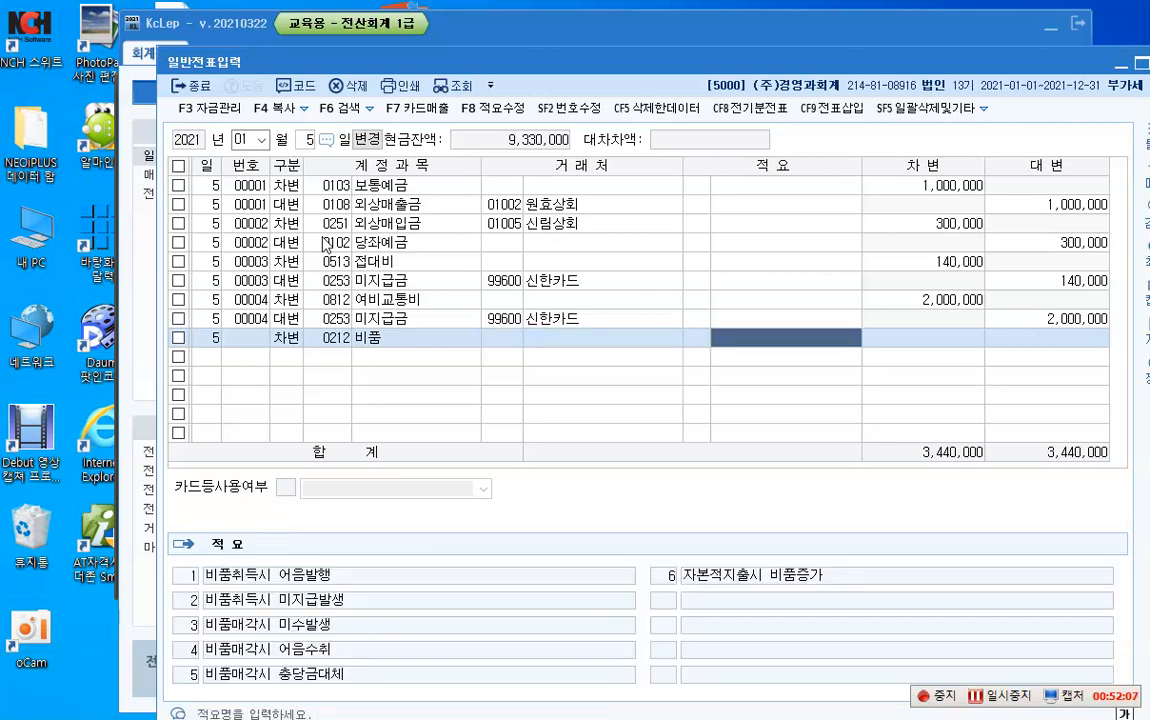
pyautogui.press('Return')
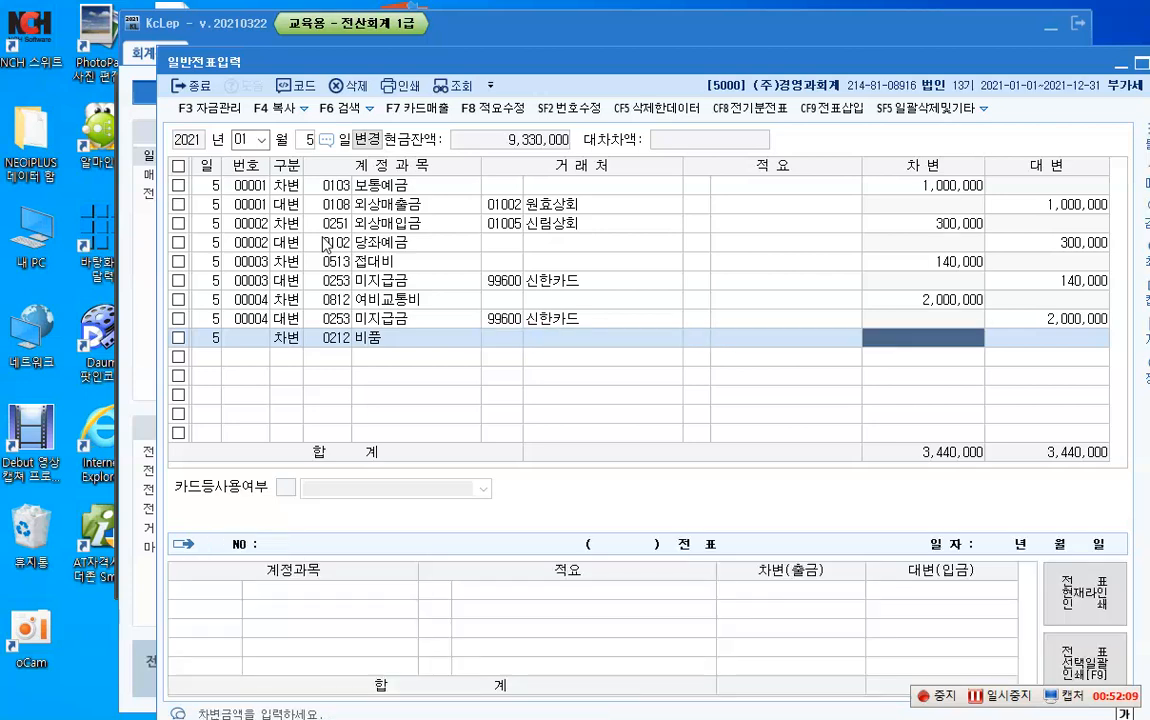
pyautogui.write('8600000')
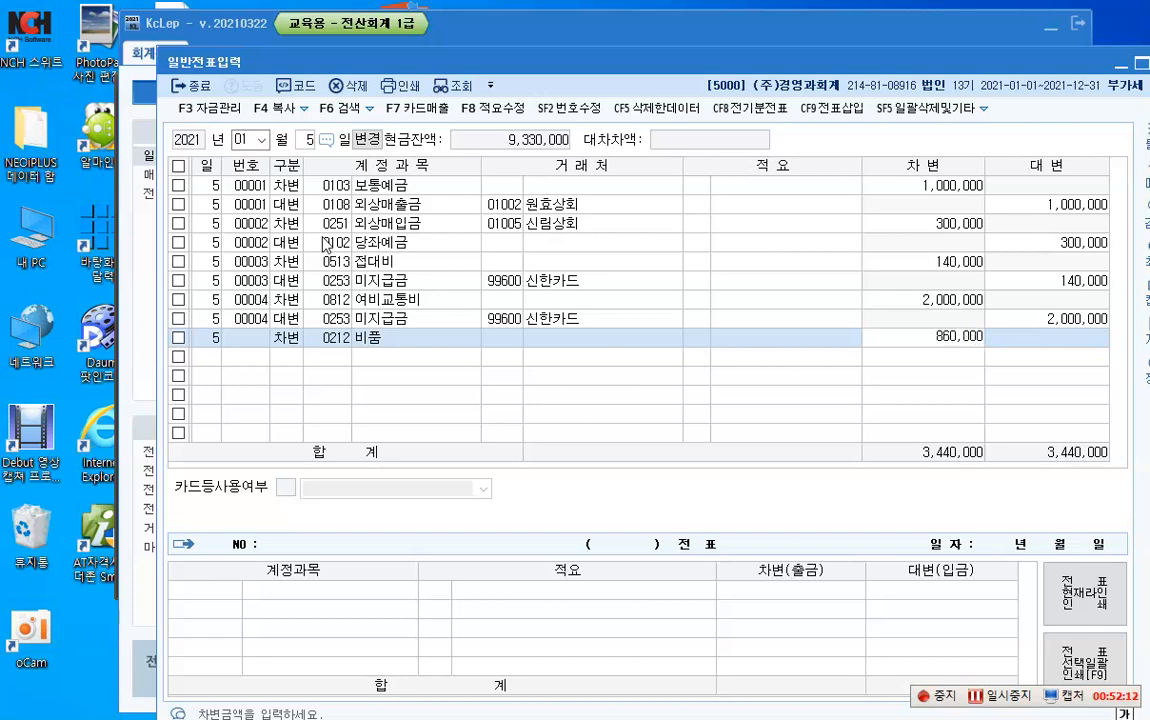
pyautogui.press('Return')
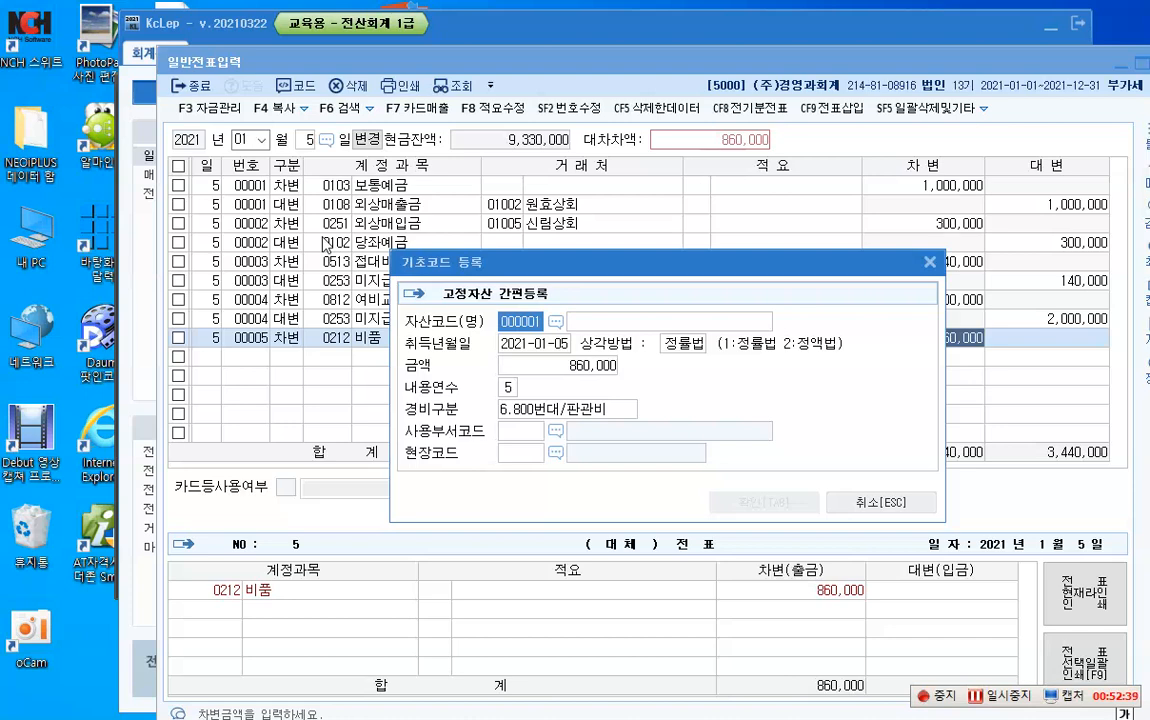
pyautogui.press('Escape')
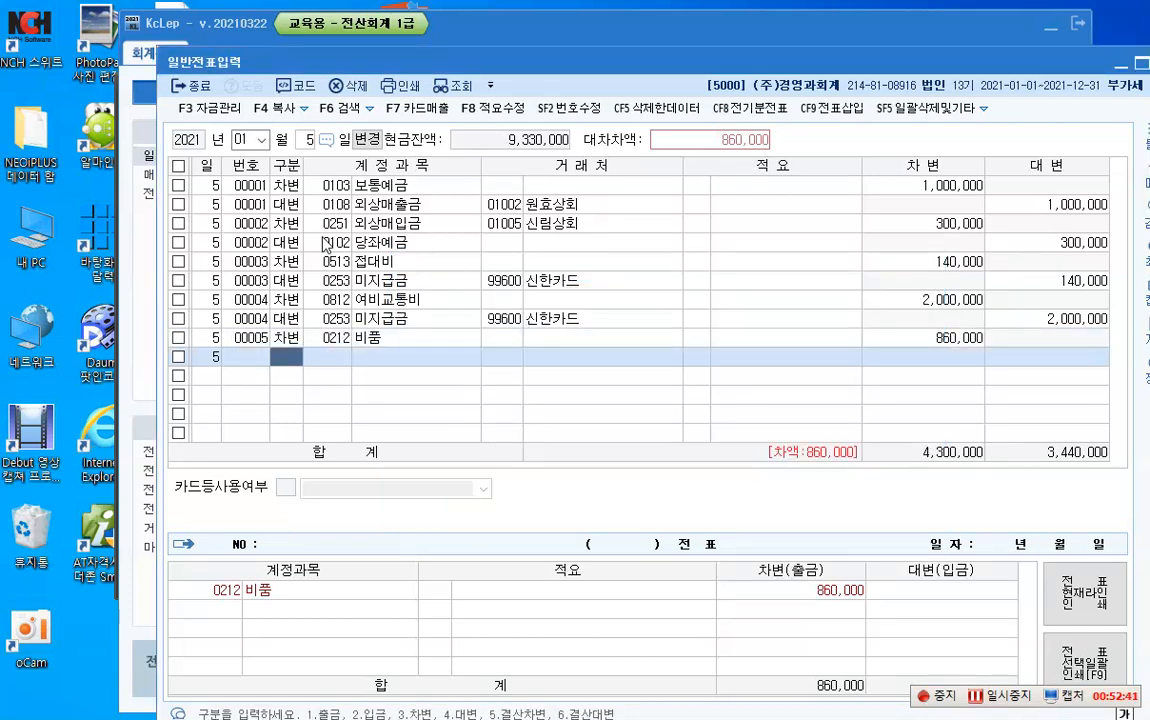
# Balance the 비품 voucher with a 대변 line for 0253 미지급금, look up 김 to assign 거래처 (주)김포, and accept 860,000 without 적요.
pyautogui.write('4')
pyautogui.press('Return')
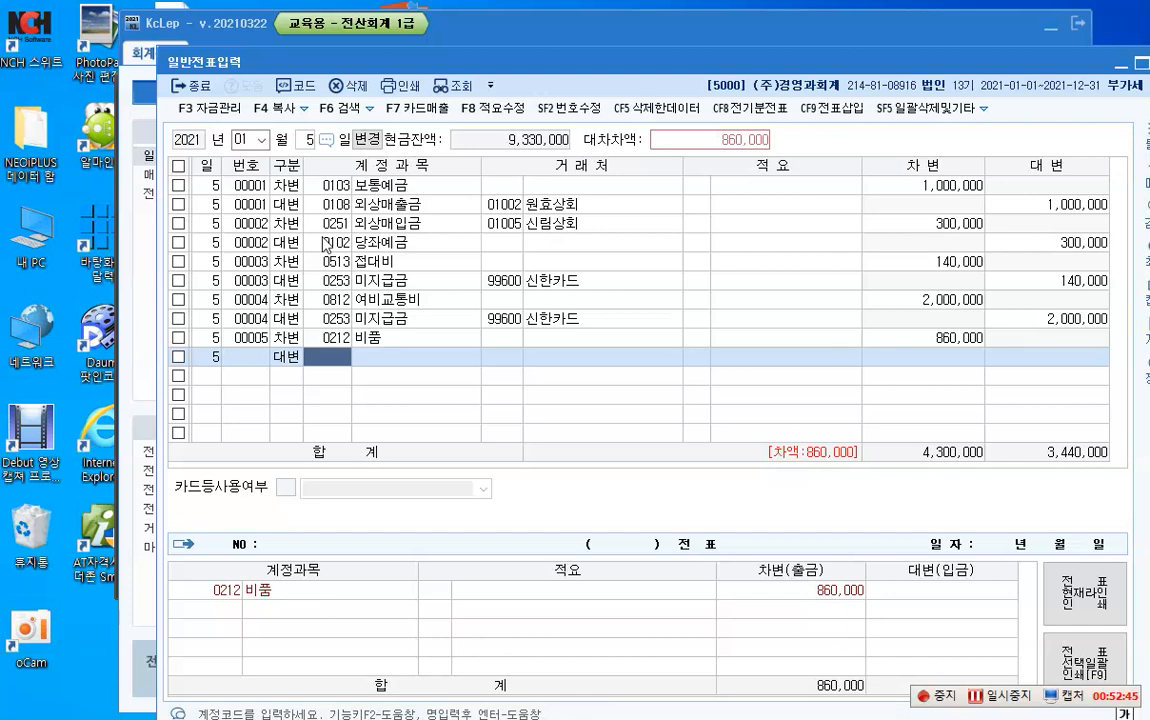
pyautogui.write('253')
pyautogui.press('Return')
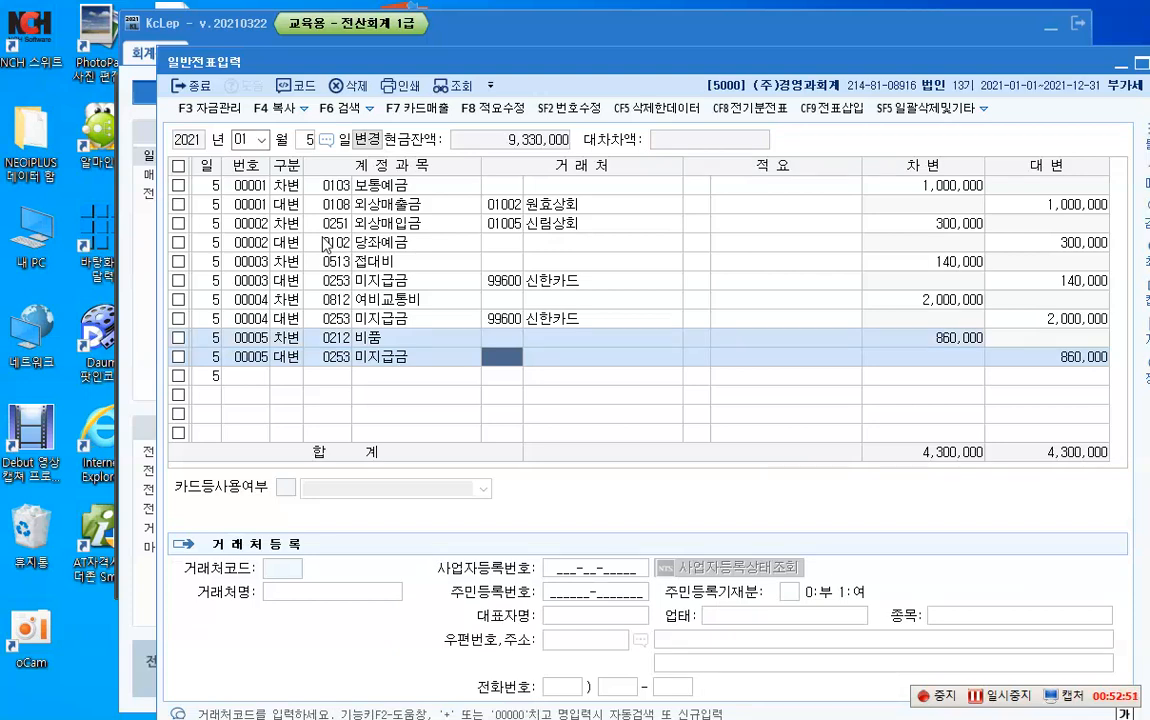
pyautogui.press('F2')
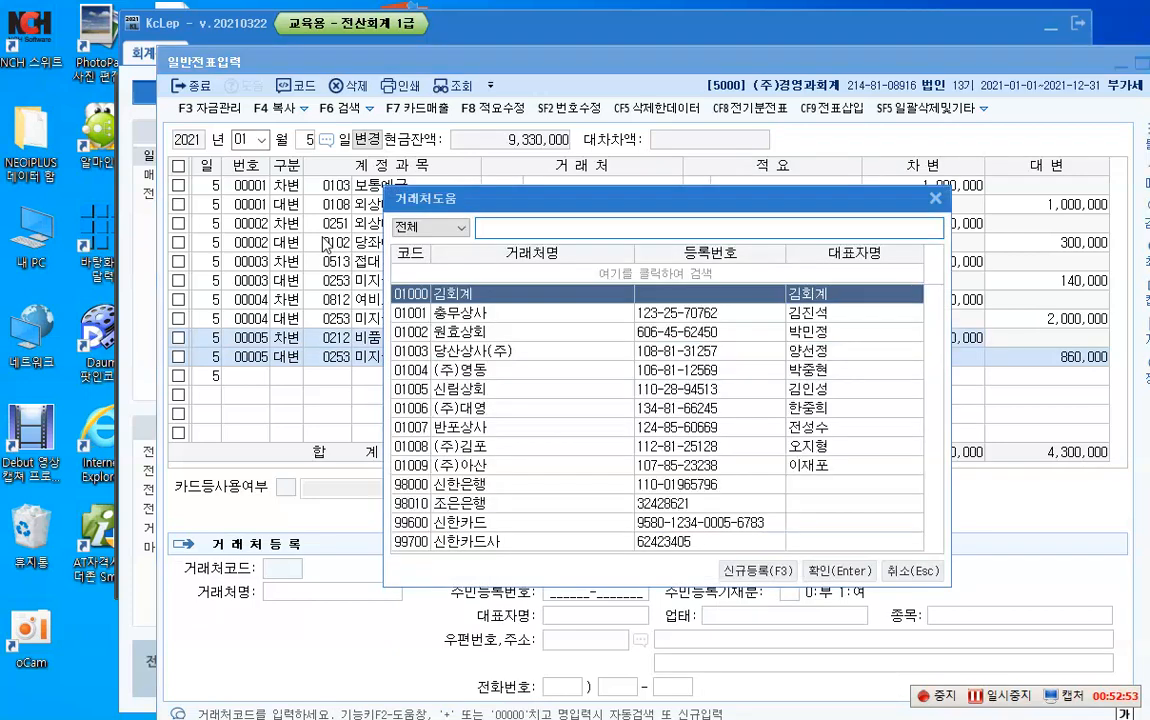
pyautogui.write('김')
pyautogui.press('Down')
pyautogui.press('Down')
pyautogui.press('Down')
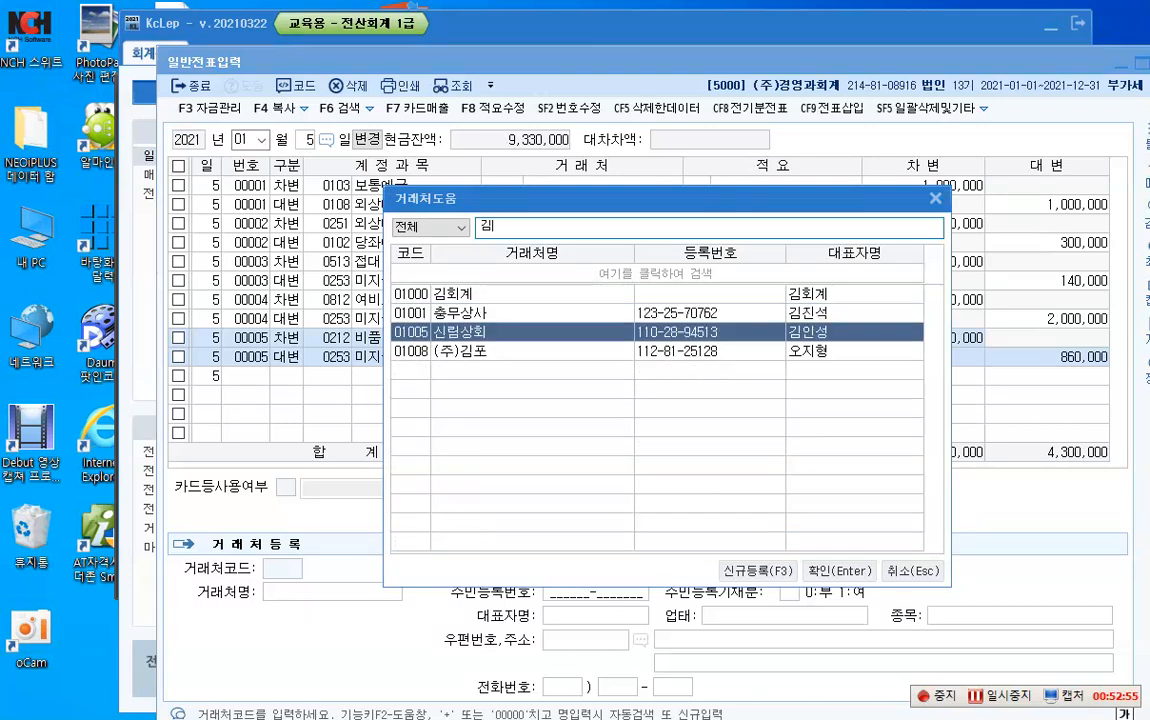
pyautogui.press('Return')
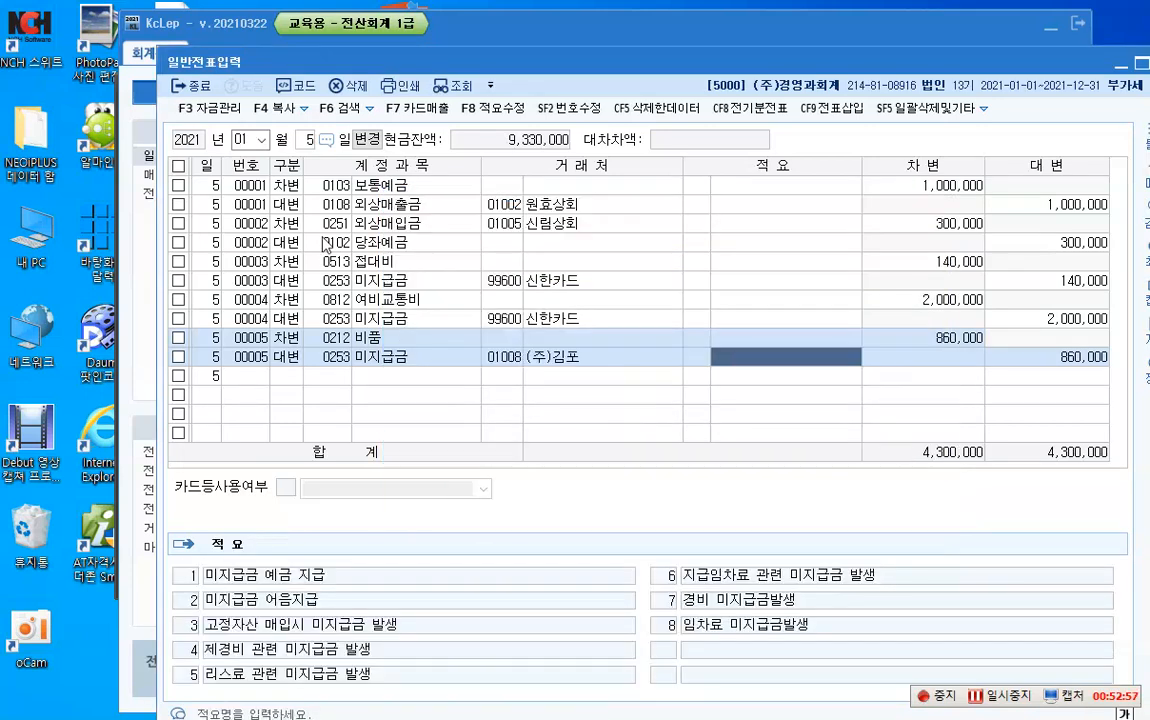
pyautogui.press('Return')
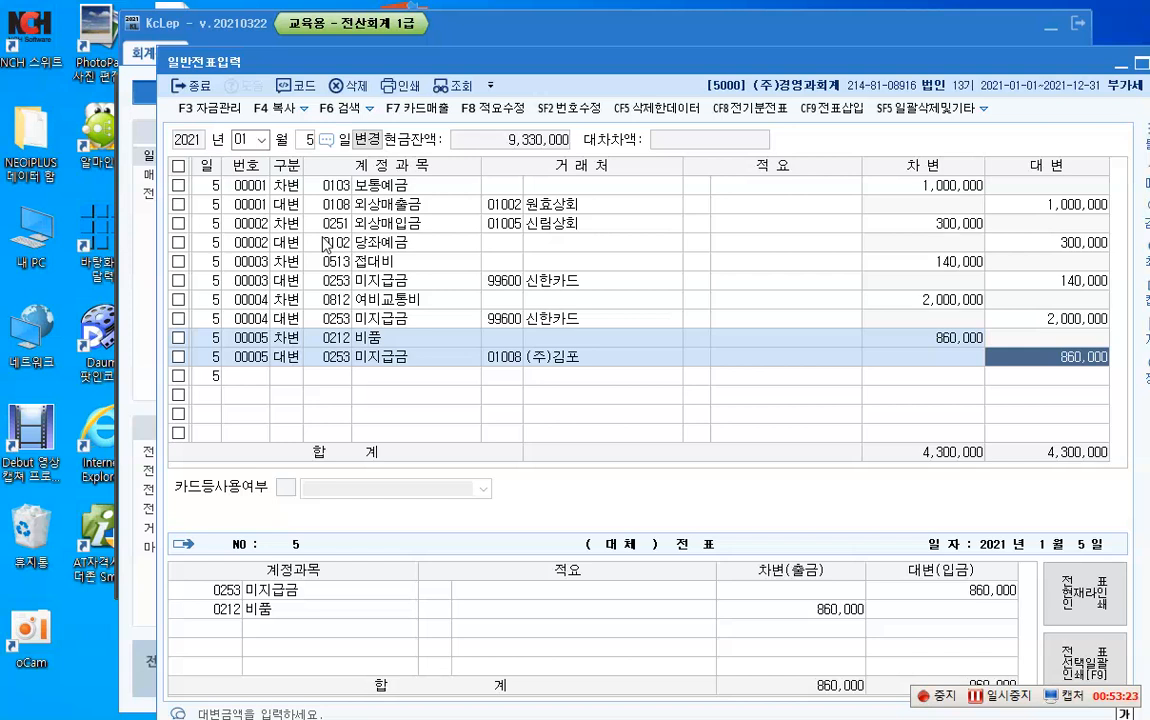
pyautogui.press('Return')
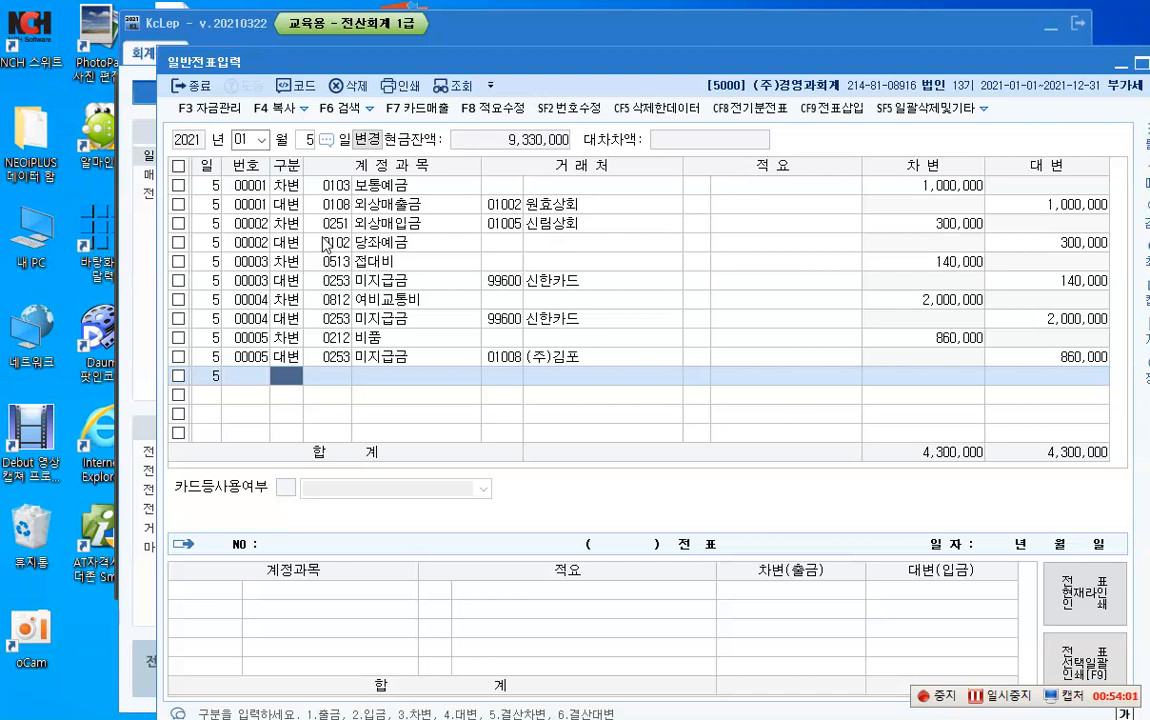
# Start another day 5 voucher with a 차변 line for 0107 단기매매증권 and 840,000, leaving 거래처 and 적요 blank.
pyautogui.write('3107')
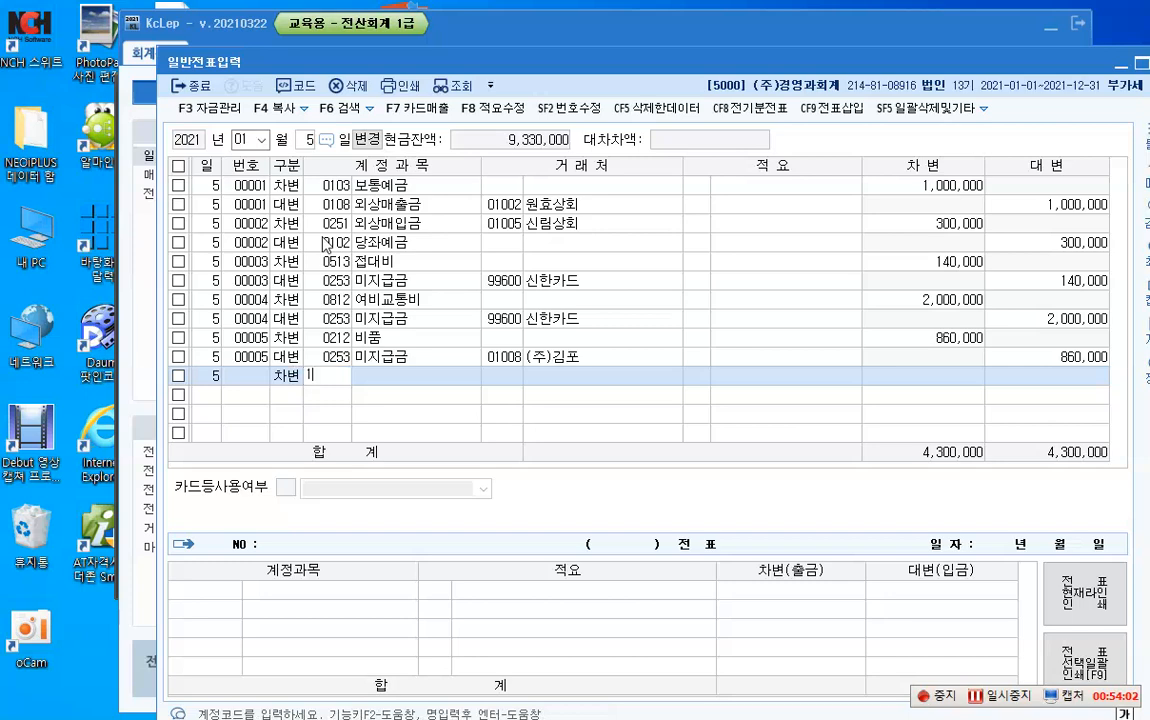
pyautogui.press('Return')
pyautogui.press('Return')
pyautogui.press('Return')
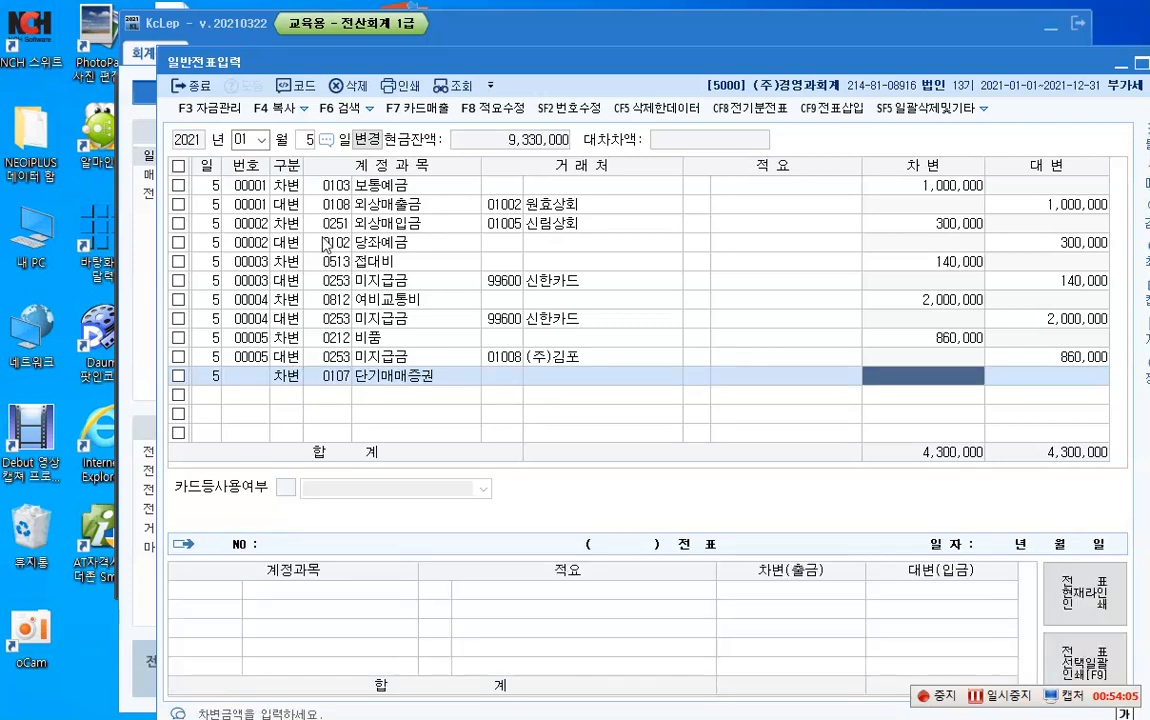
pyautogui.write('8400000')
pyautogui.press('Return')
# Add a 차변 line for 0984 수수료비용, found by looking up 수수료, with 15,000 and no 거래처 or 적요.
pyautogui.write('3')
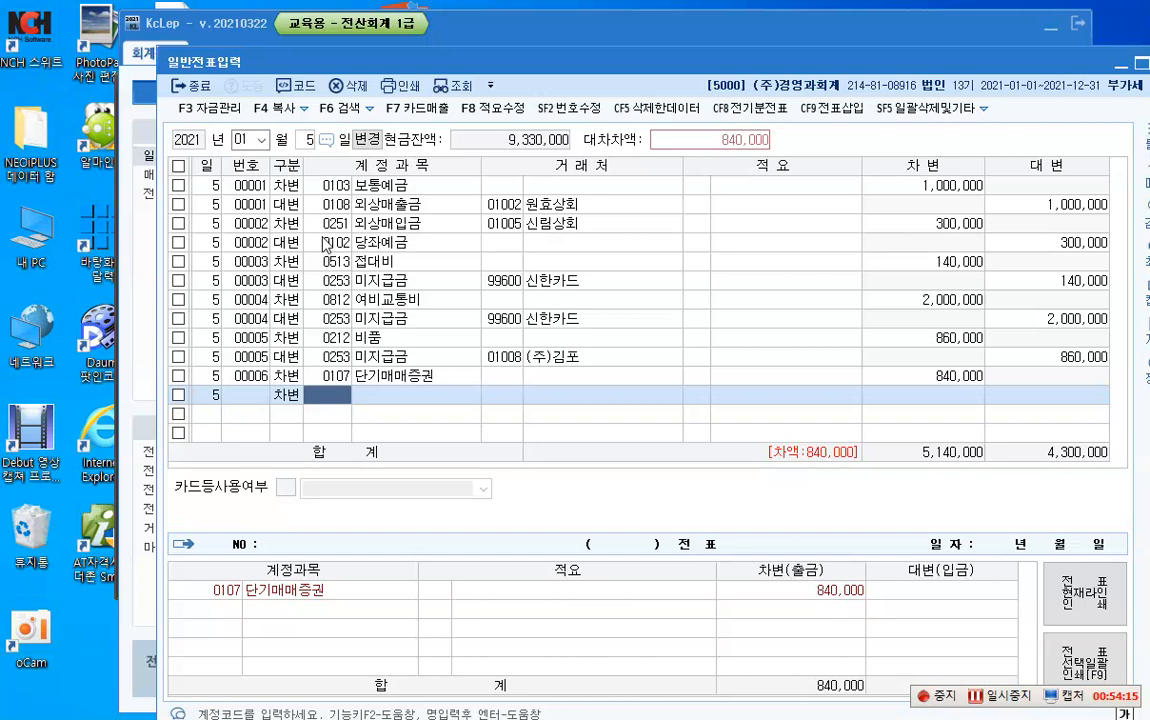
pyautogui.press('F2')
pyautogui.write('쉬')
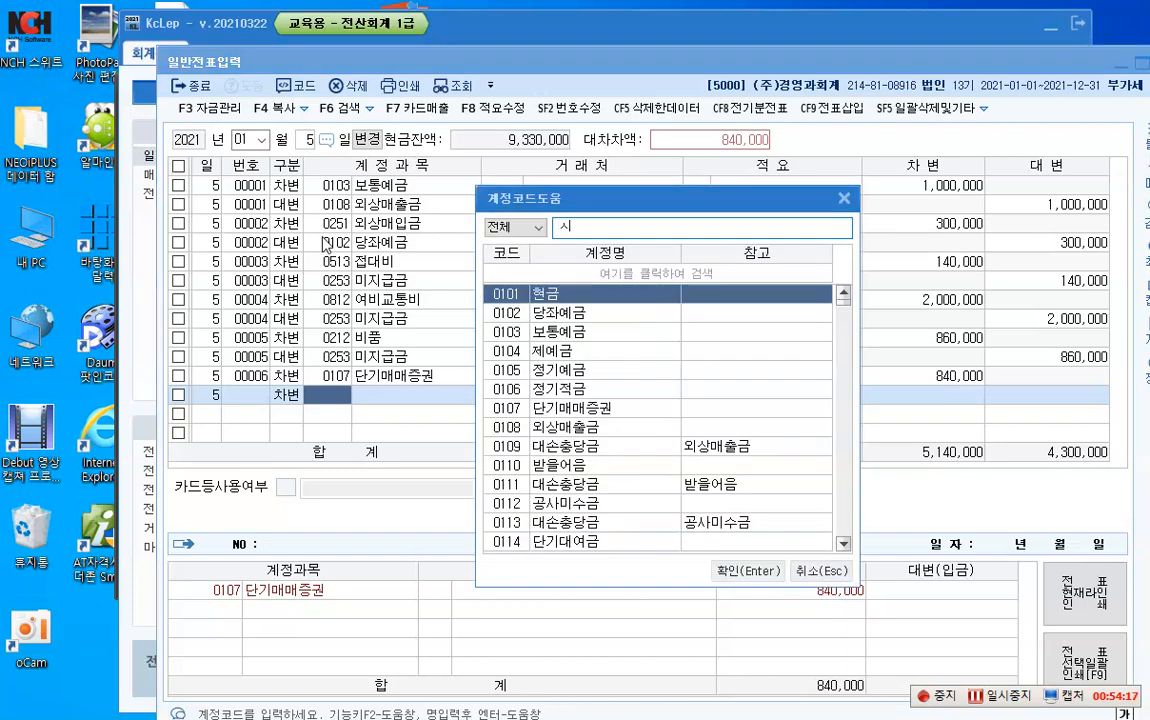
pyautogui.write('수료')
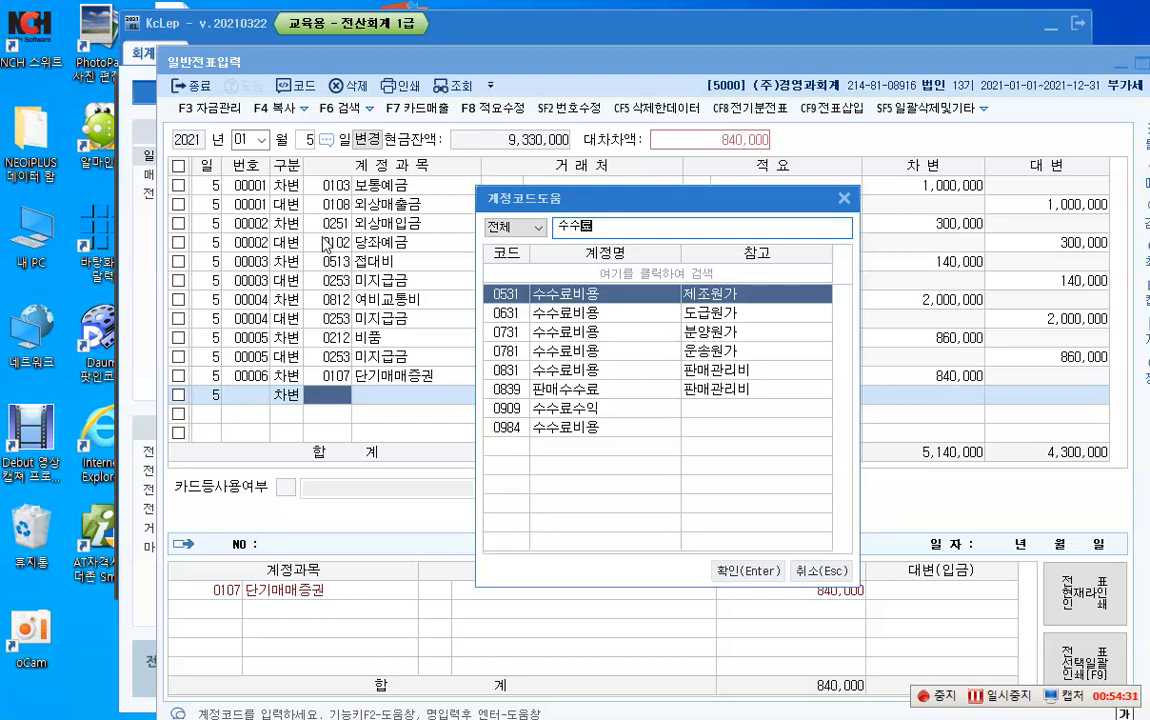
pyautogui.press('Down')
pyautogui.press('Down')
pyautogui.press('Down')
pyautogui.press('Down')
pyautogui.press('Down')
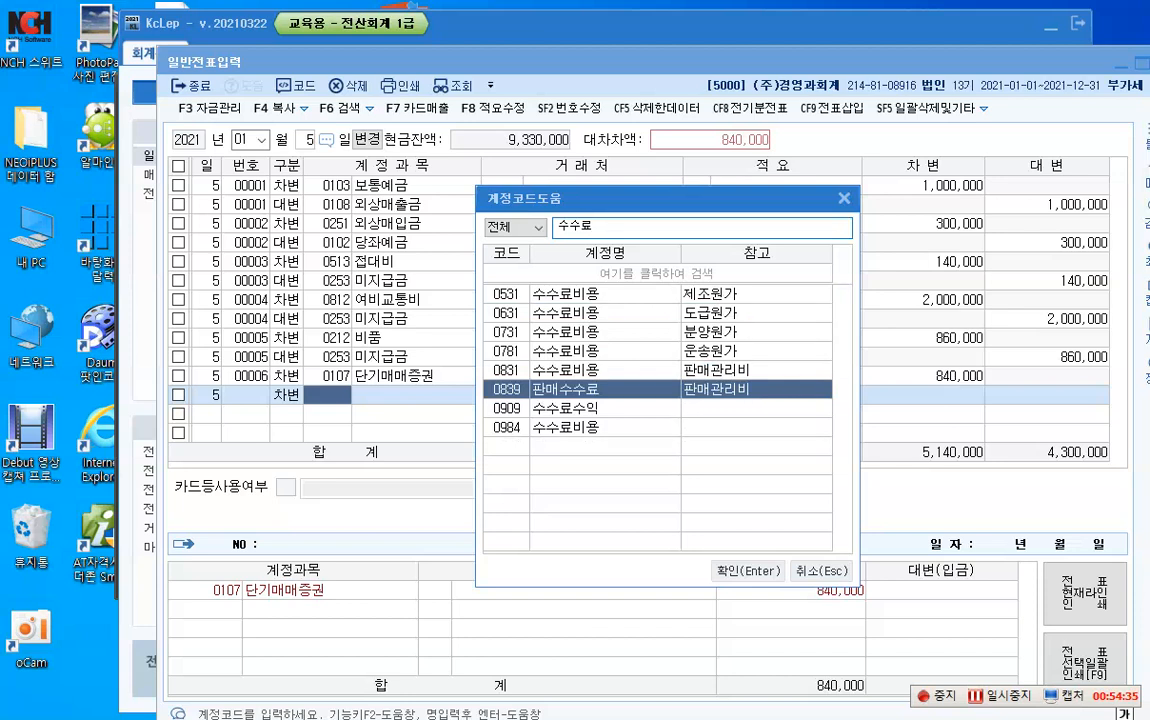
pyautogui.press('Down')
pyautogui.press('Down')
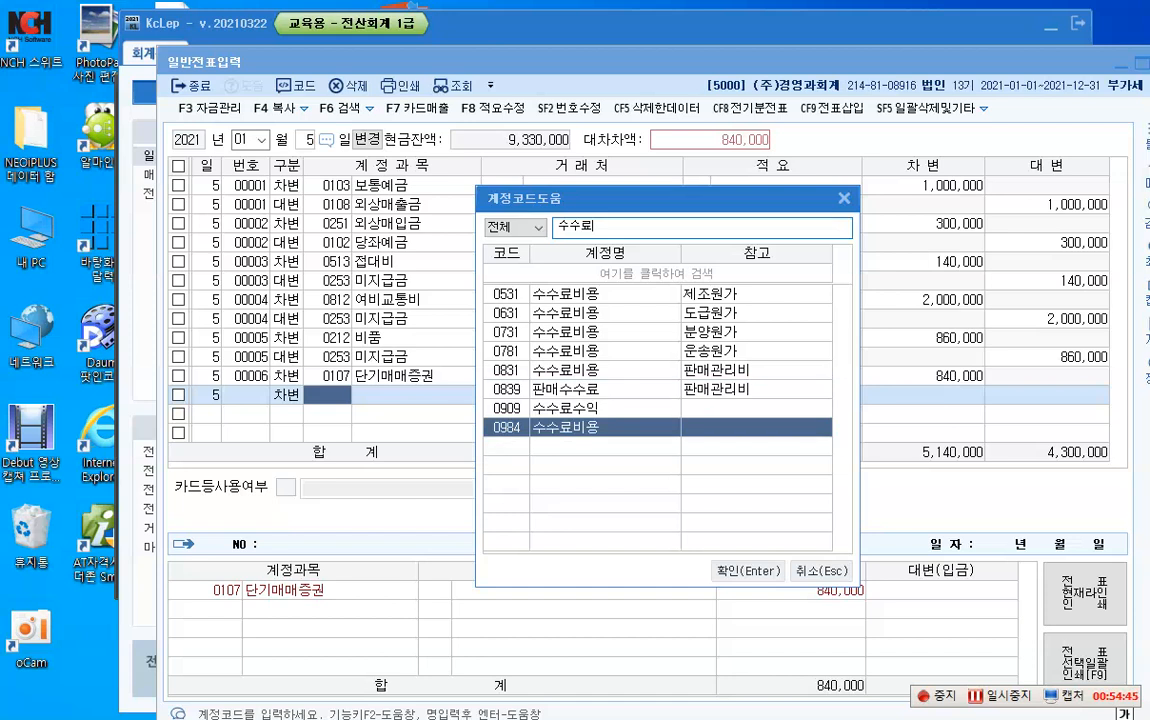
pyautogui.press('Return')
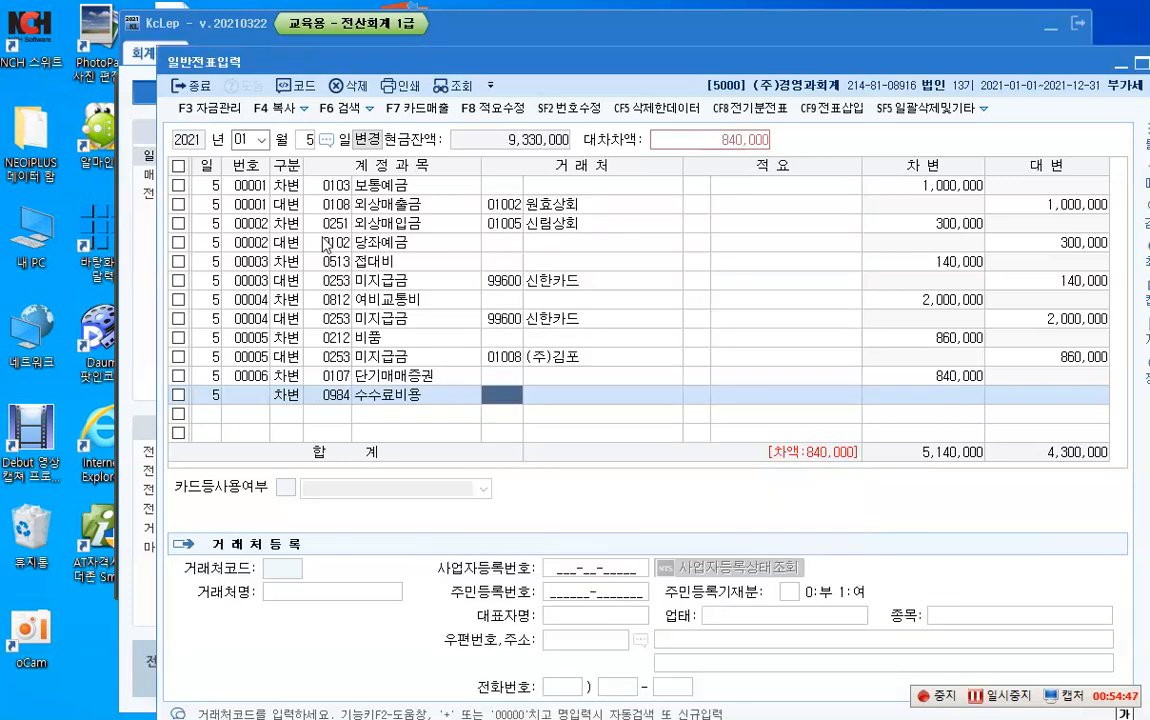
pyautogui.press('Return')
pyautogui.press('Return')
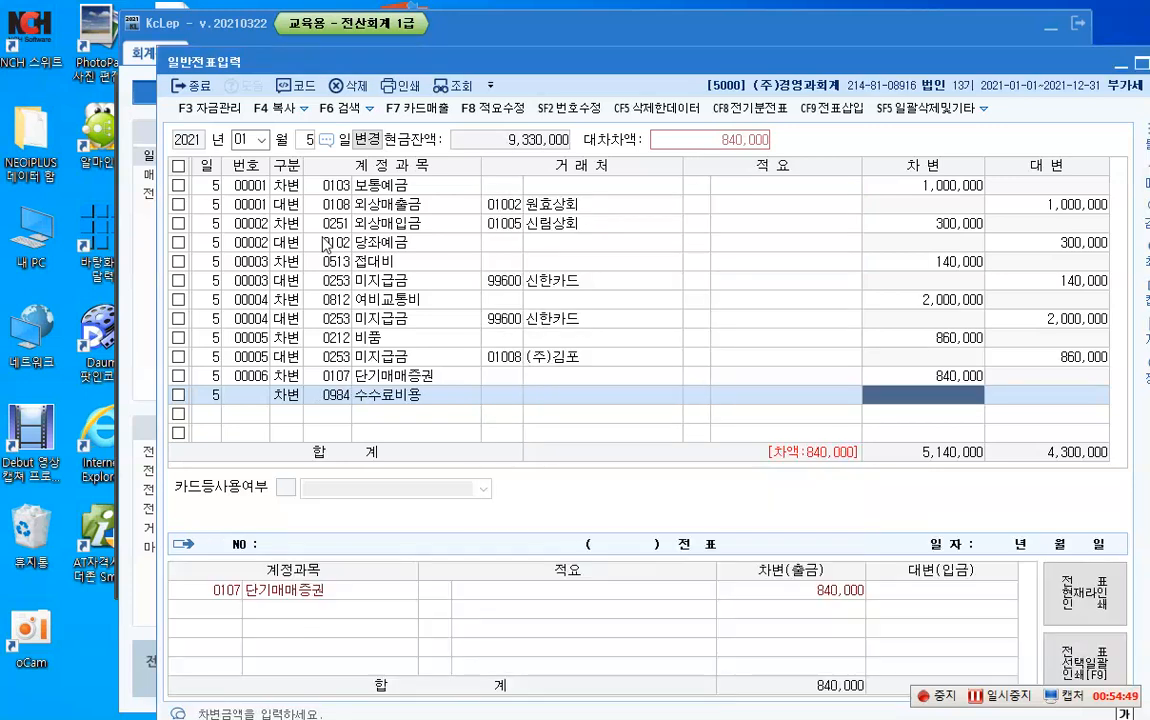
pyautogui.write('150000')
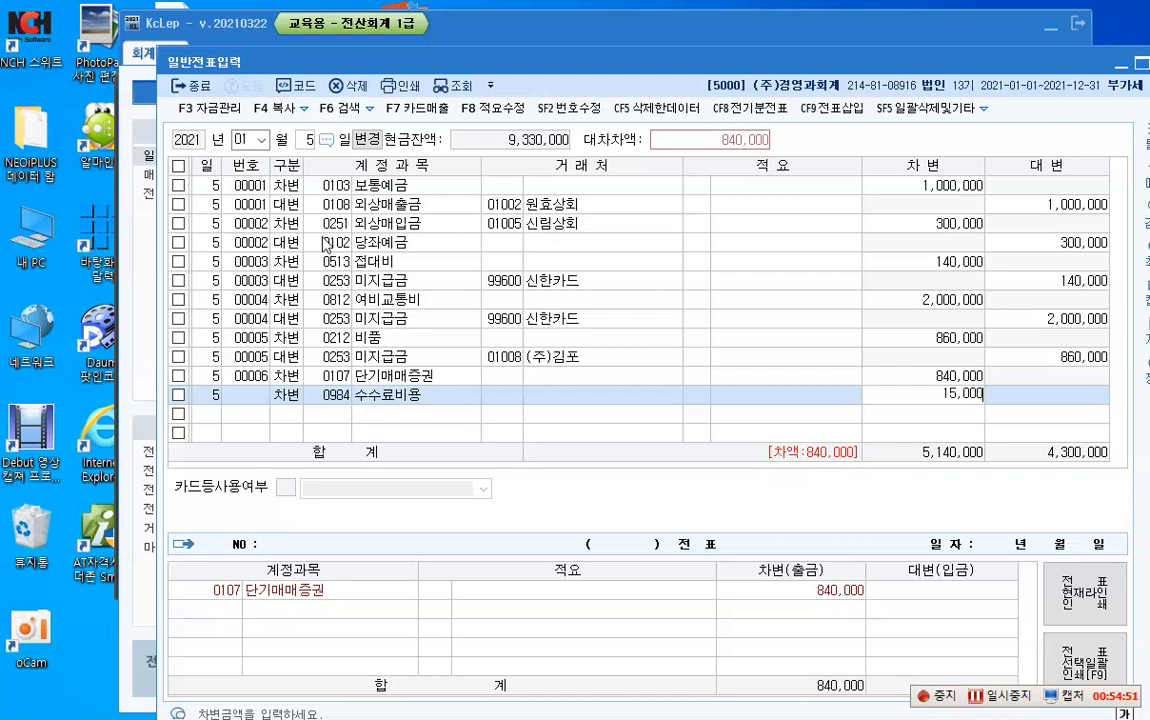
pyautogui.press('Return')
# Balance the 단기매매증권 voucher with a 대변 line for 0102 당좌예금, accepting 855,000 without 거래처 or 적요.
pyautogui.write('4')
pyautogui.press('Return')
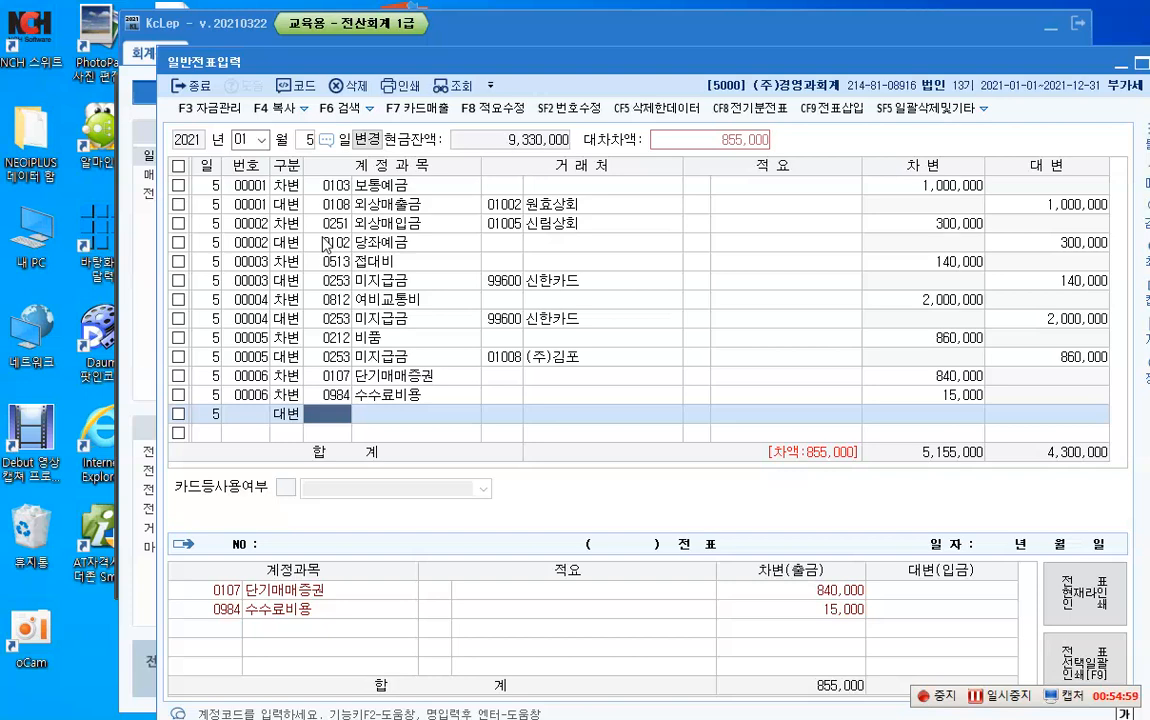
pyautogui.write('102')
pyautogui.press('Return')
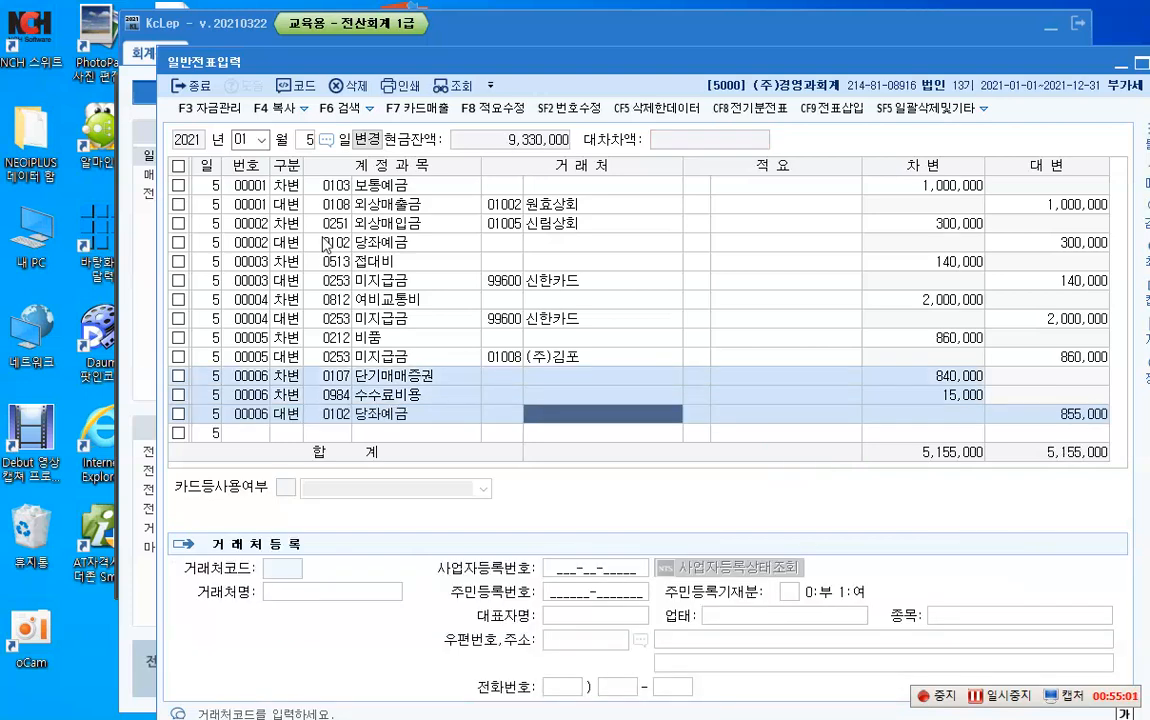
pyautogui.press('Return')
pyautogui.press('Return')
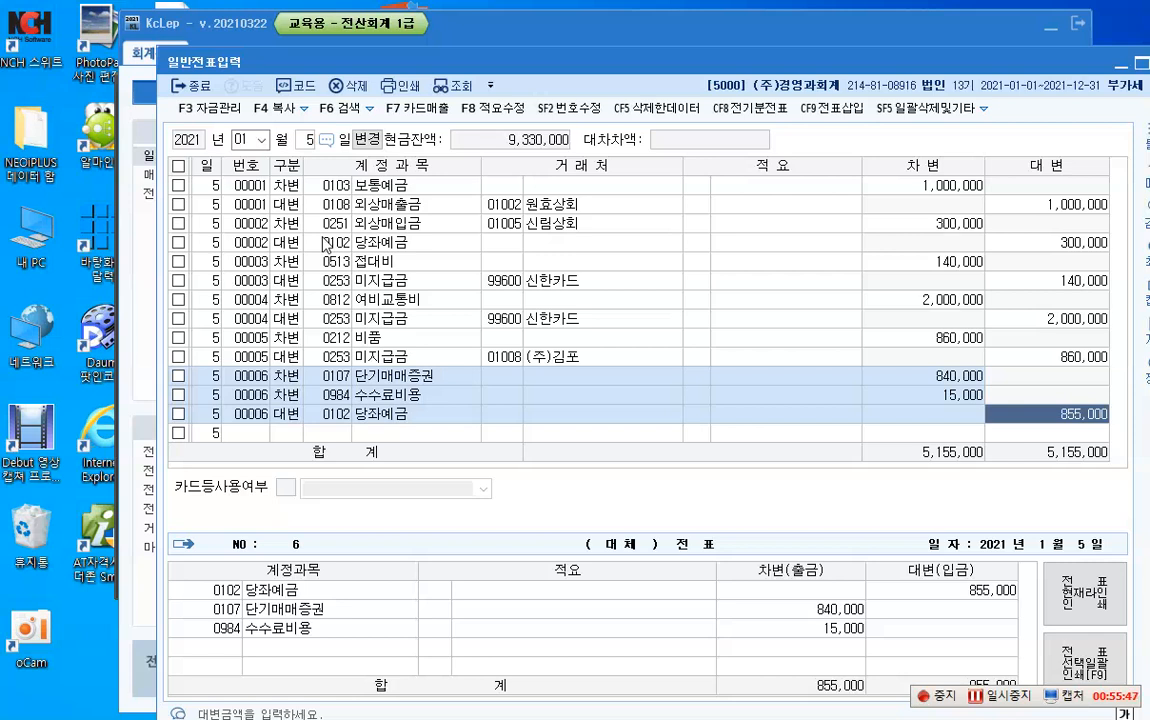
pyautogui.press('Return')
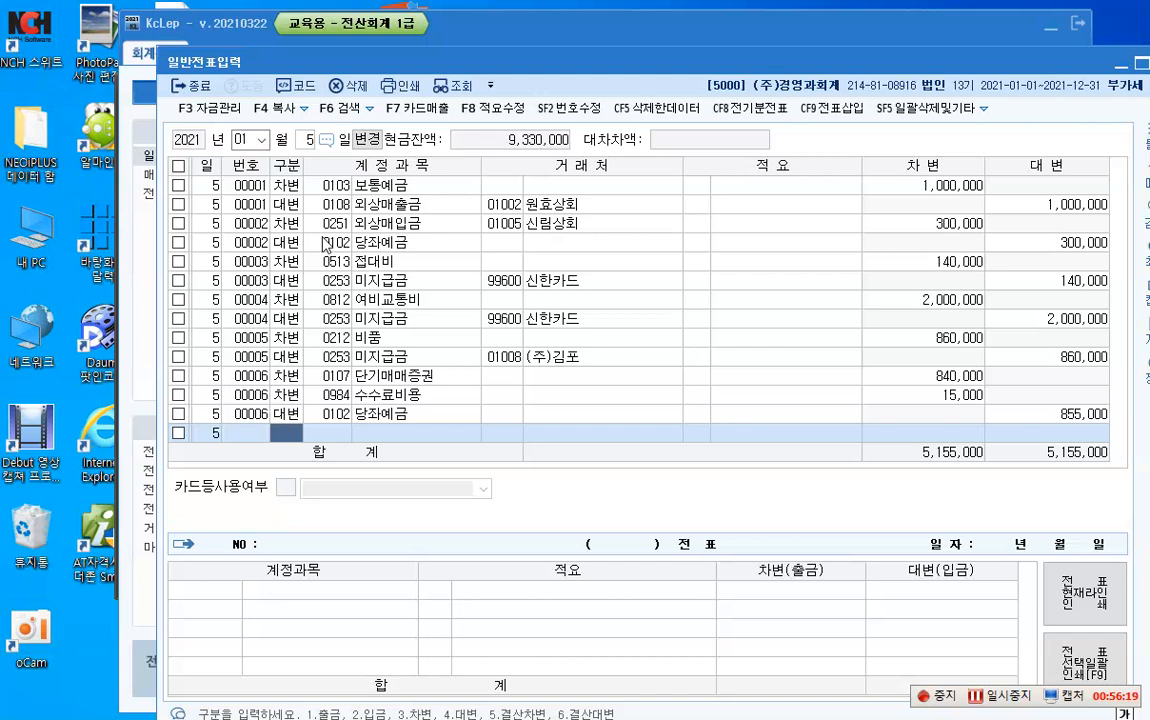
# Start another day 5 voucher with a 대변 line for 0293 장기차입금, looking up the account with 장기차.
pyautogui.write('4')
pyautogui.press('Return')
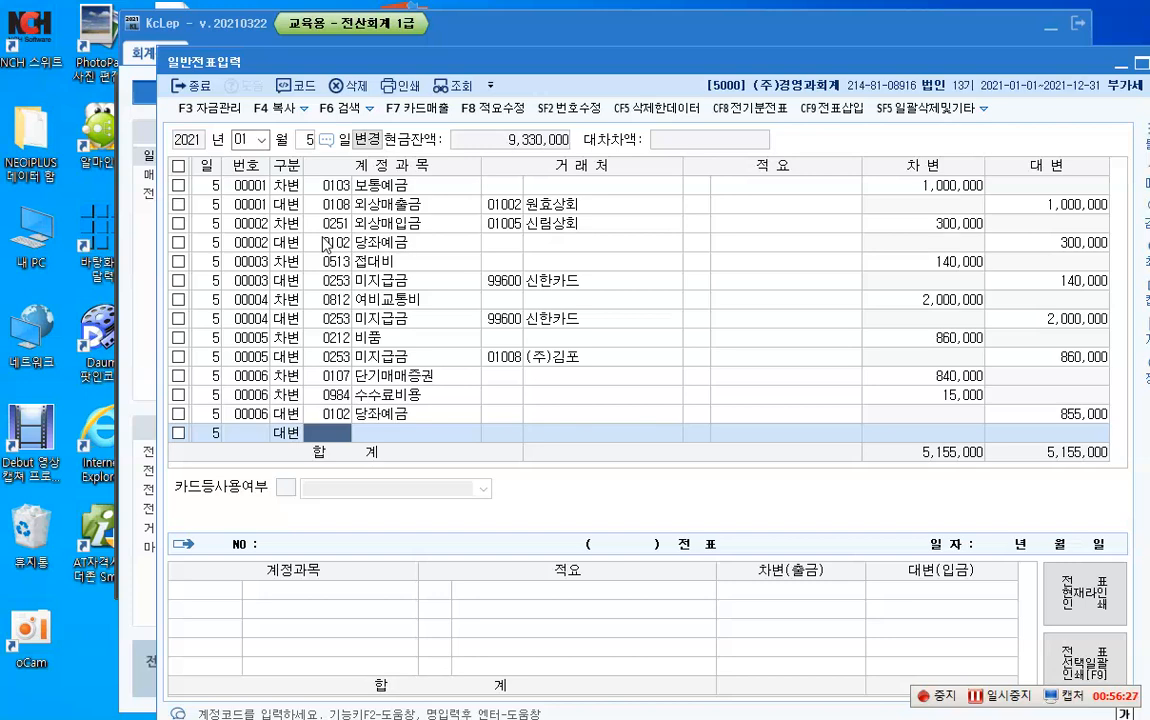
pyautogui.write('장')
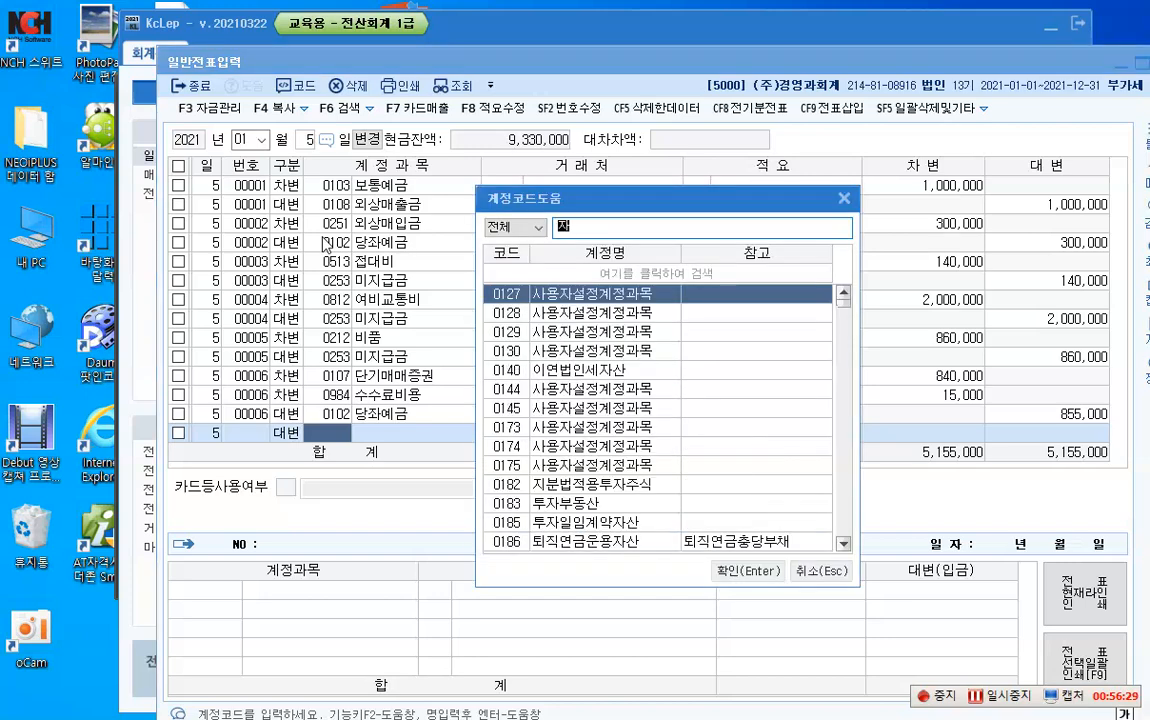
pyautogui.write('기차')
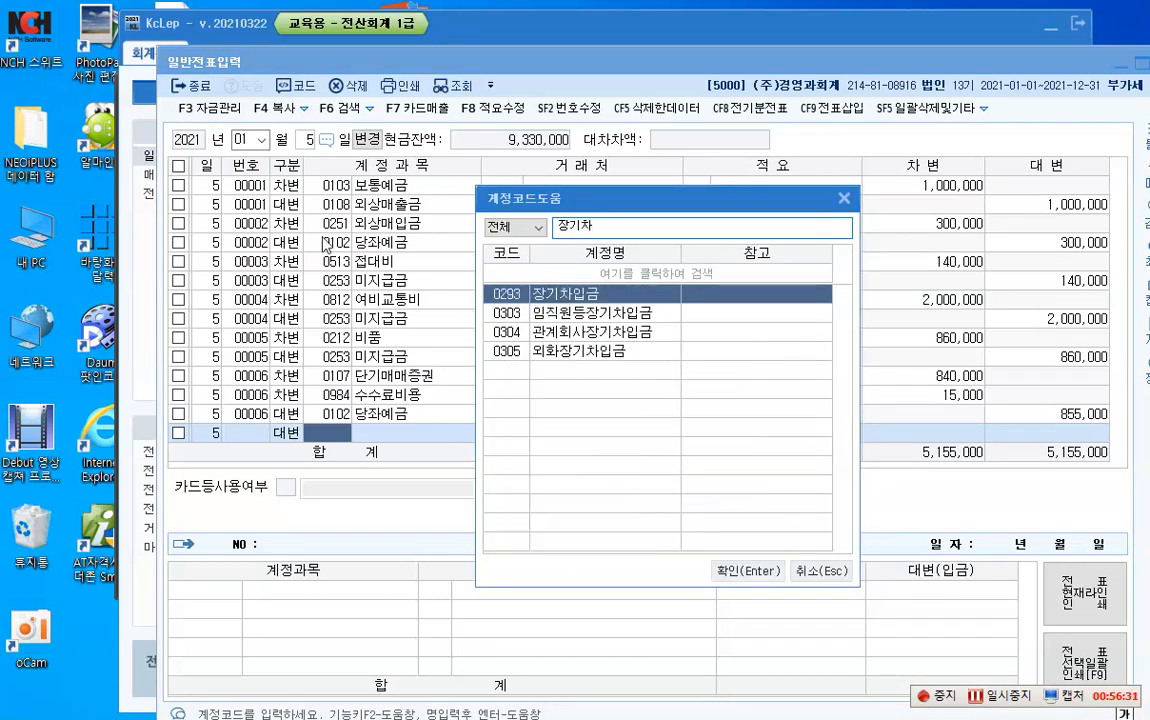
pyautogui.press('Return')
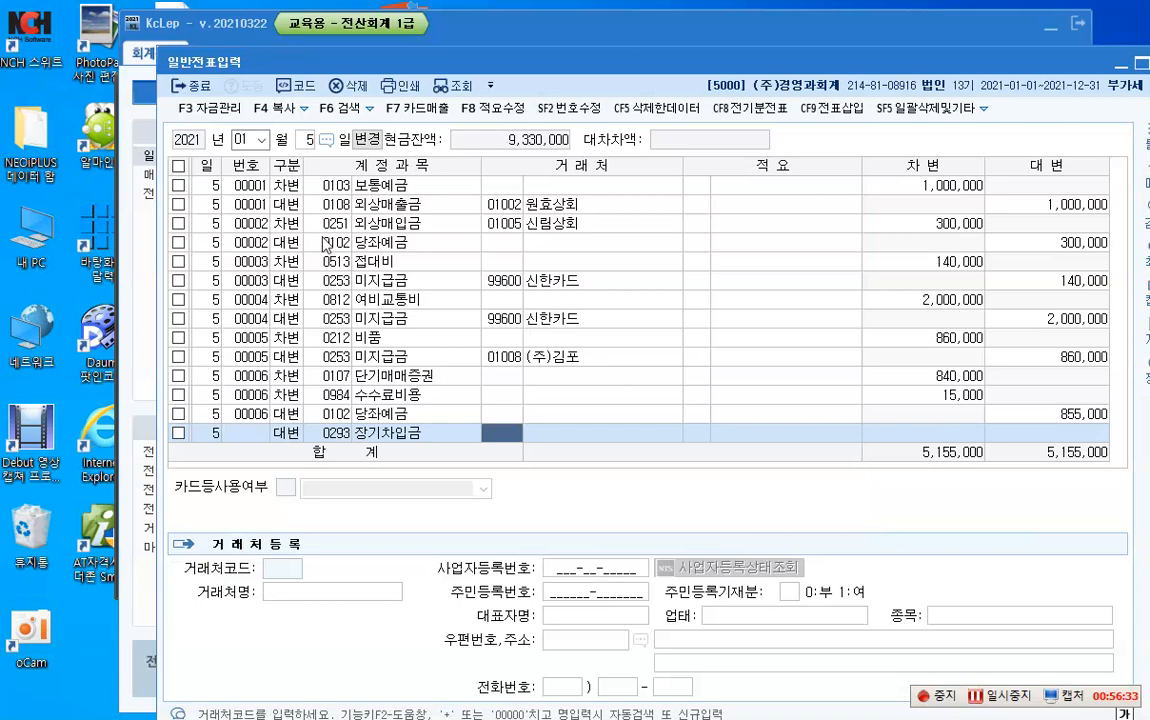
# Look up 조은 to assign 거래처 98010 조은은행 to the 장기차입금 line and enter 2,000,000 without 적요.
pyautogui.press('F2')
pyautogui.write('종로')
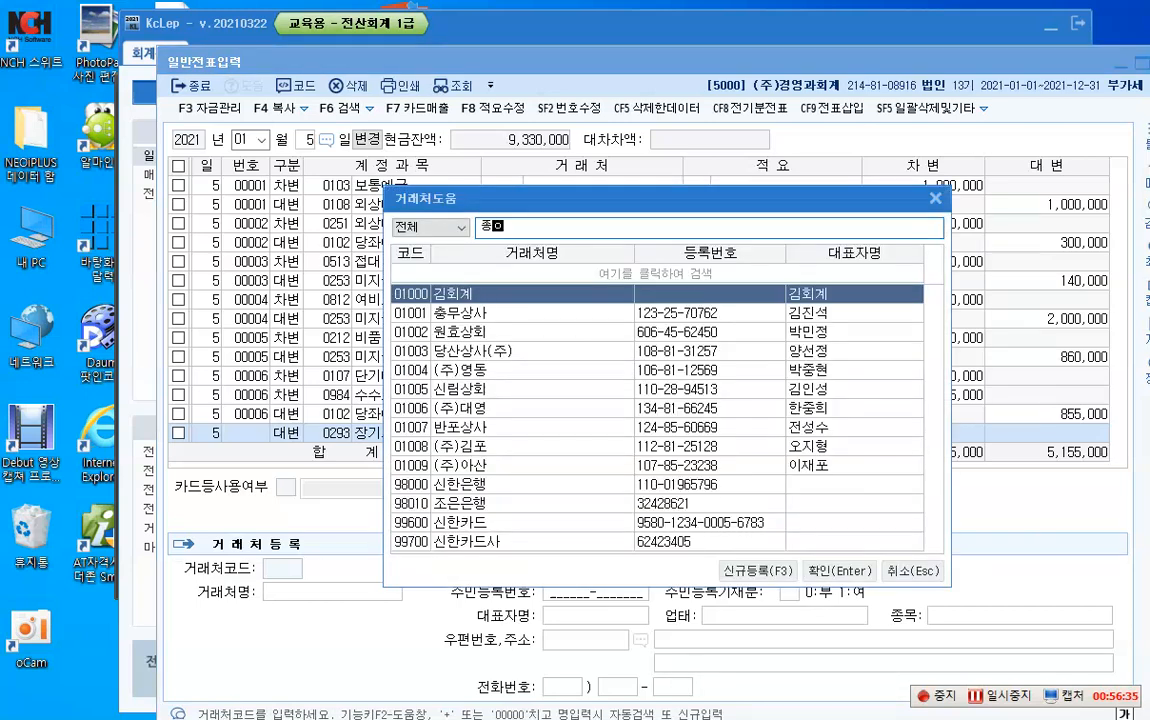
pyautogui.press('BackSpace')
pyautogui.press('BackSpace')
pyautogui.press('BackSpace')
pyautogui.press('BackSpace')
pyautogui.write('ㅈ조은')
pyautogui.press('Return')
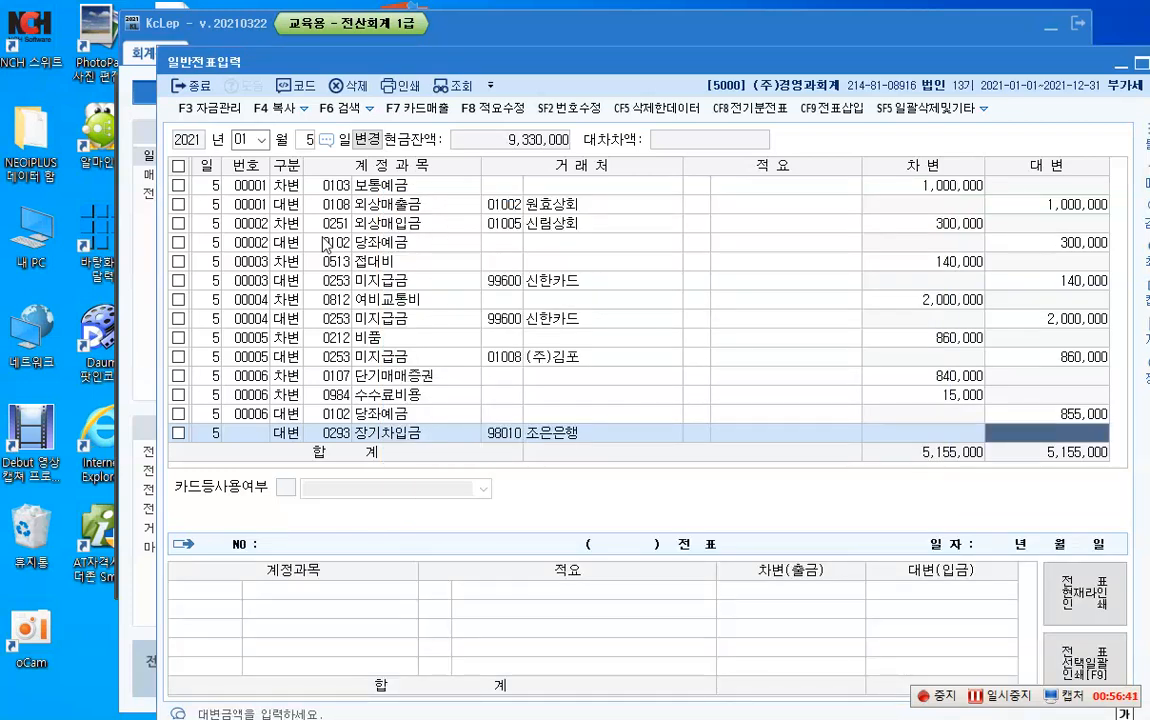
pyautogui.write('2000000')
pyautogui.press('Return')
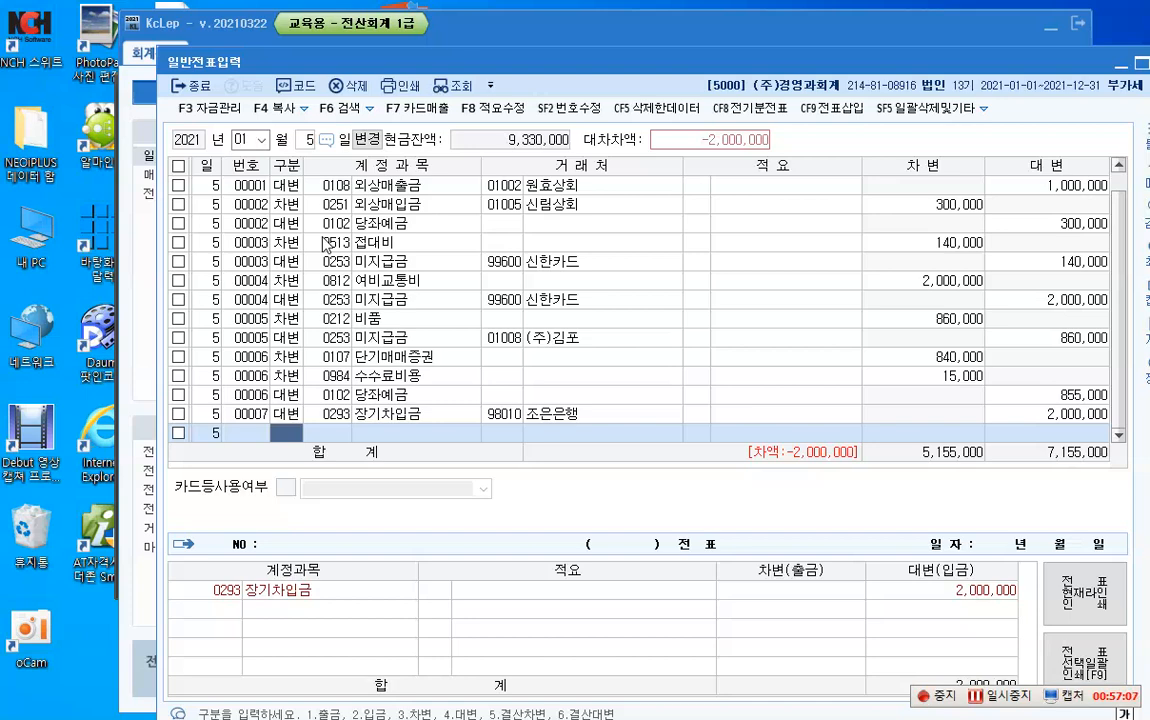
# Add a 대변 line for 0984 수수료비용, found by looking up 수수료비, with the amount 120 and no 적요.
pyautogui.write('4')
pyautogui.press('Return')
pyautogui.write('수수료')
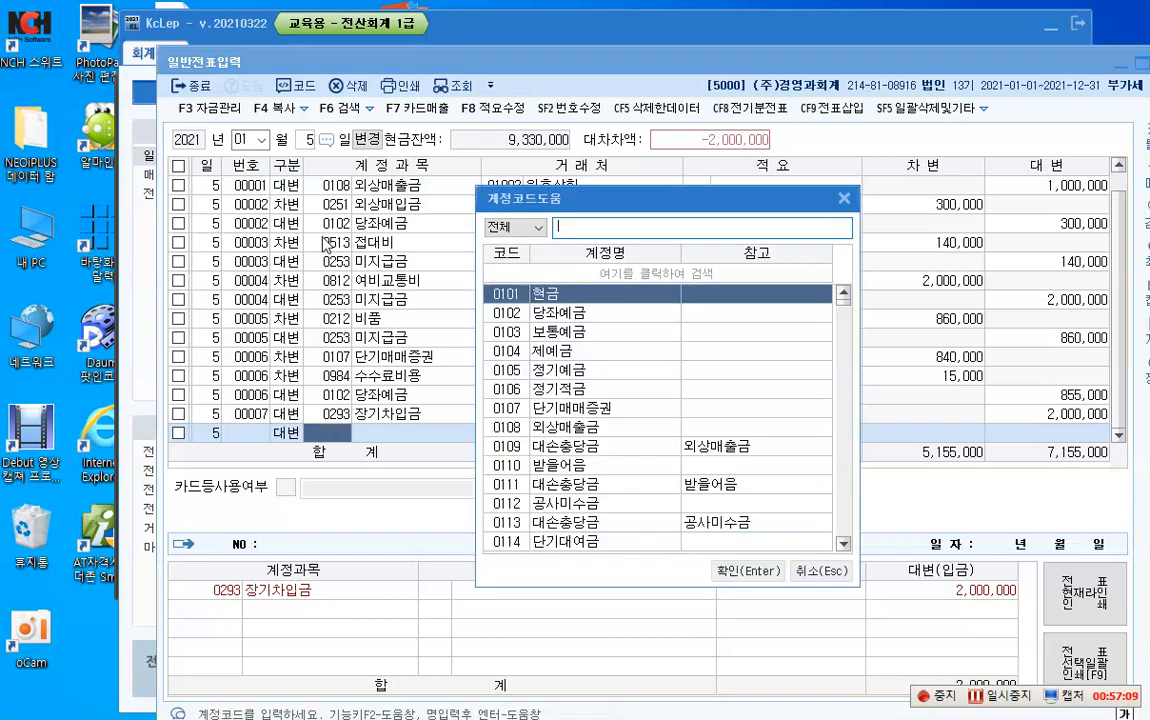
pyautogui.write('비')
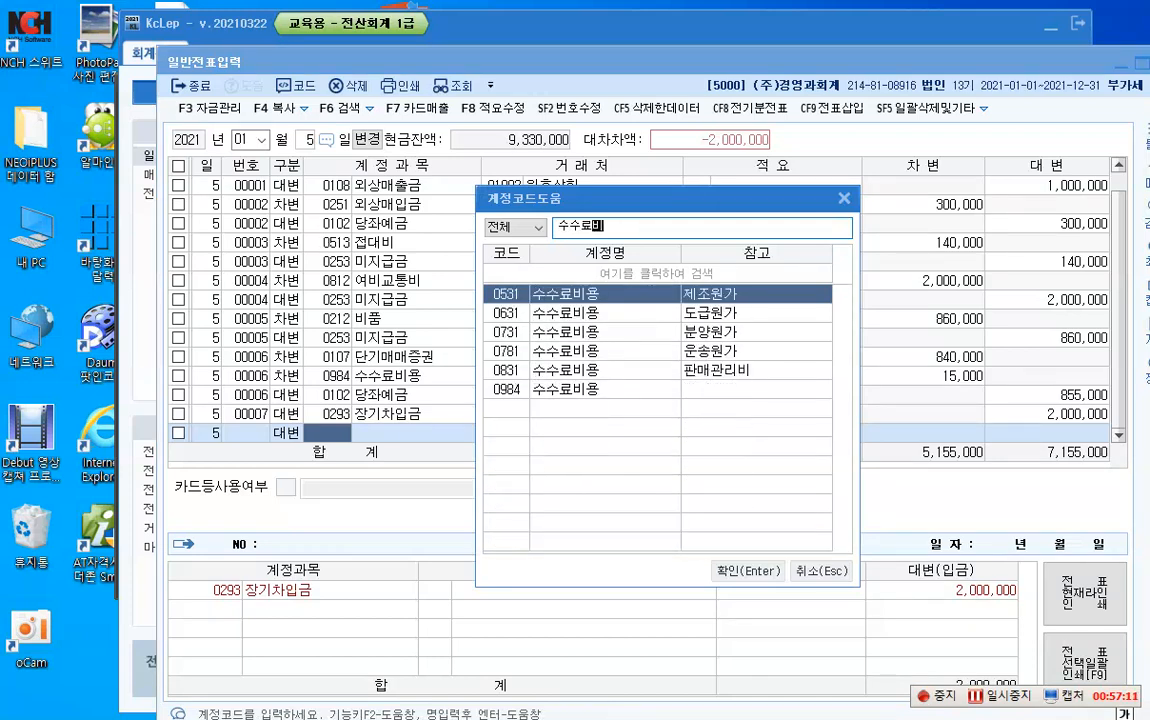
pyautogui.press('Down')
pyautogui.press('Down')
pyautogui.press('Down')
pyautogui.press('Down')
pyautogui.press('Down')
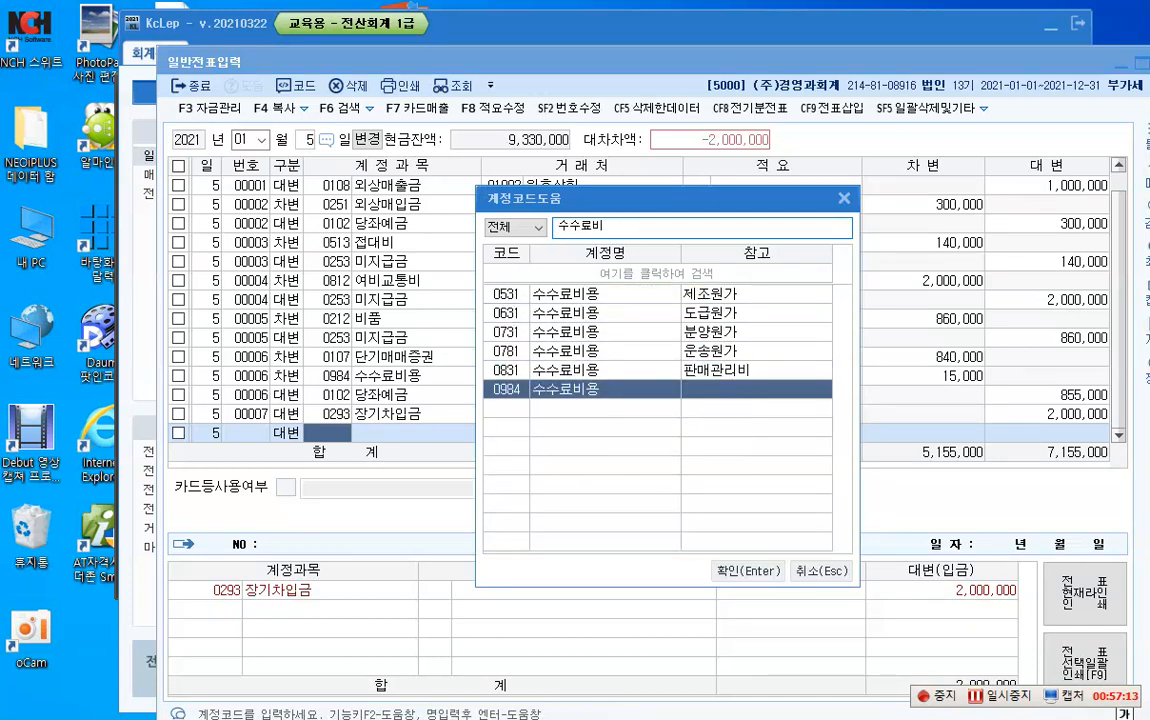
pyautogui.press('Return')
pyautogui.press('Return')
pyautogui.press('Return')
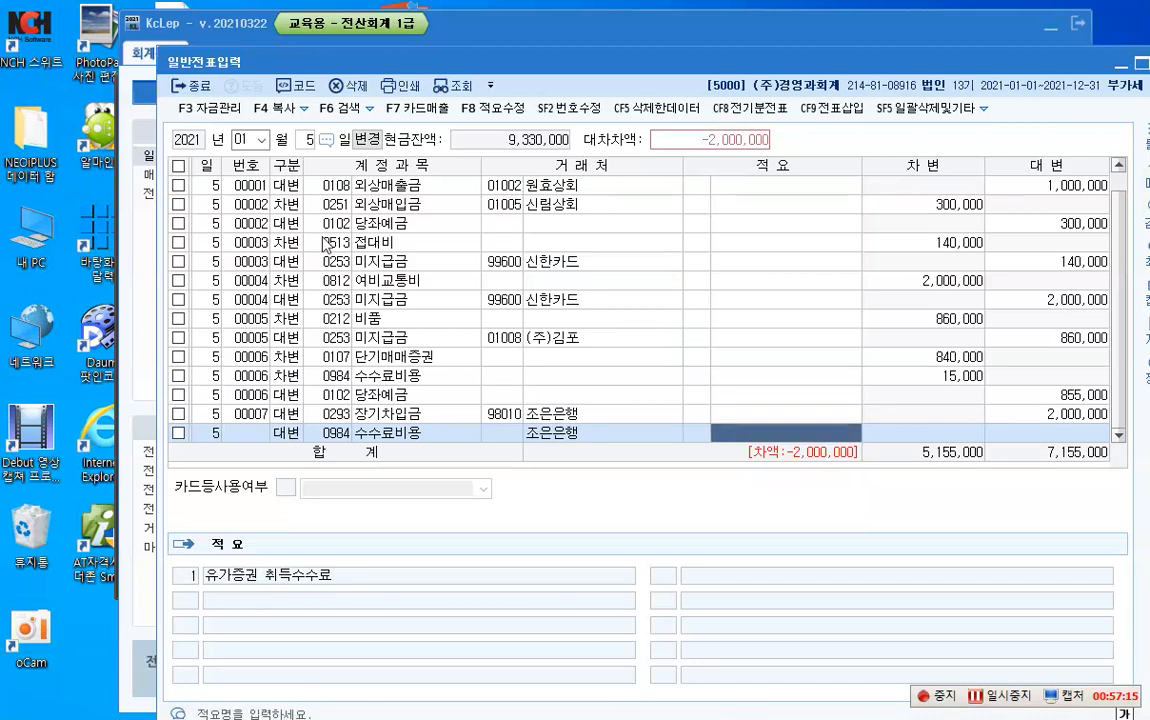
pyautogui.press('Return')
pyautogui.write('120')
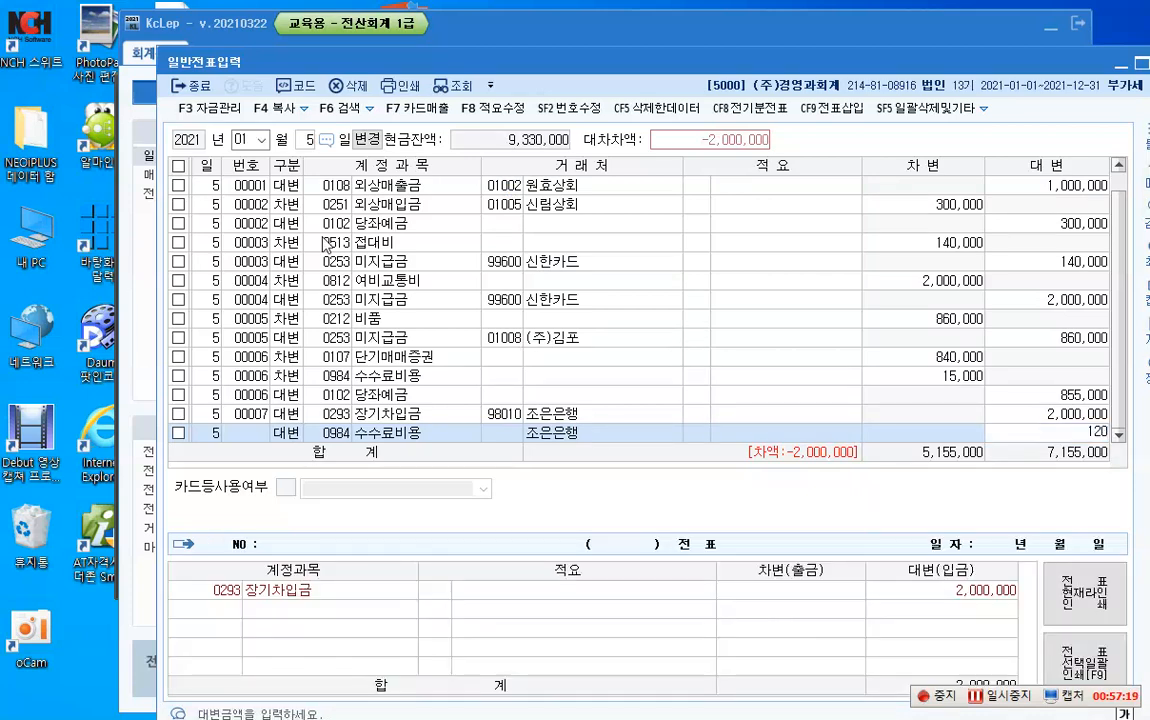
pyautogui.press('Return')
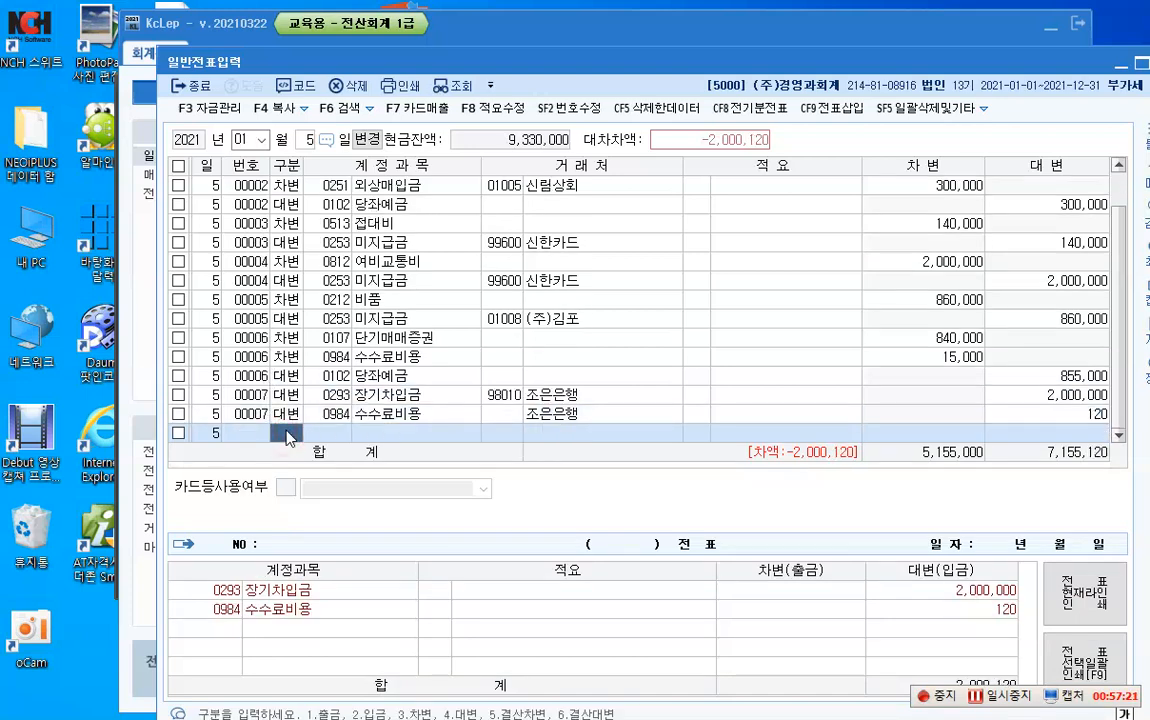
# Change the 구분 of the 수수료비용 line in the 장기차입금 voucher to 차변.
pyautogui.click(288, 413)
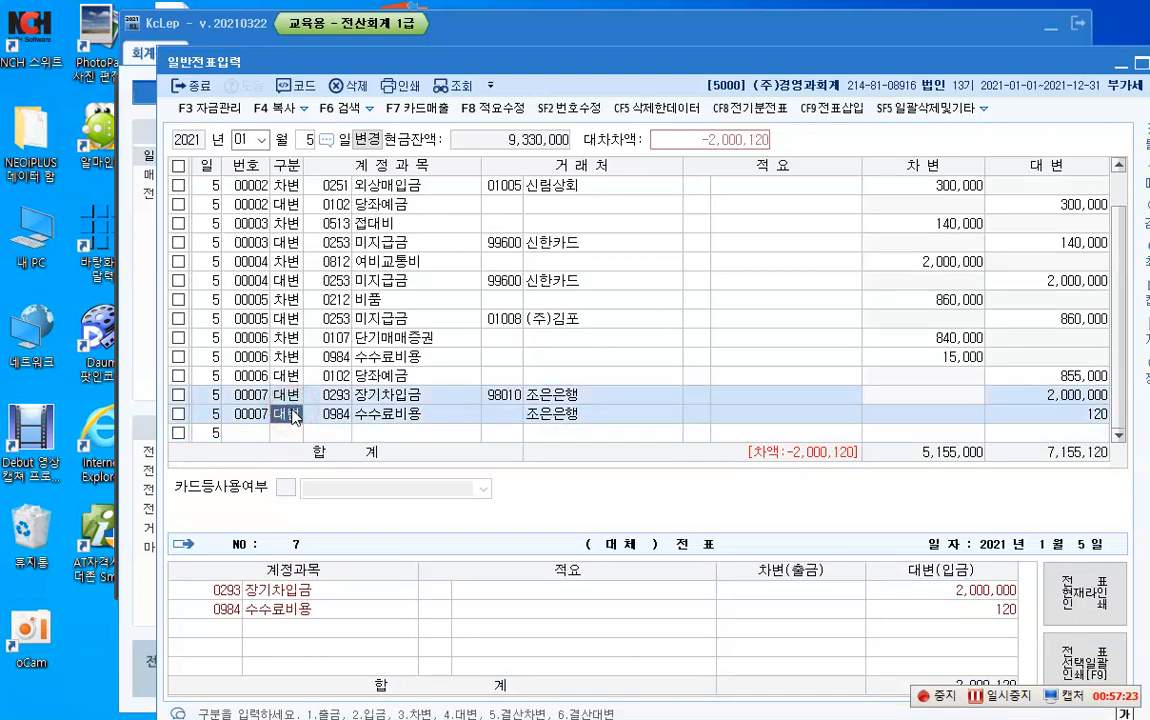
pyautogui.write('3')
pyautogui.press('Return')
pyautogui.press('Return')
pyautogui.press('Return')
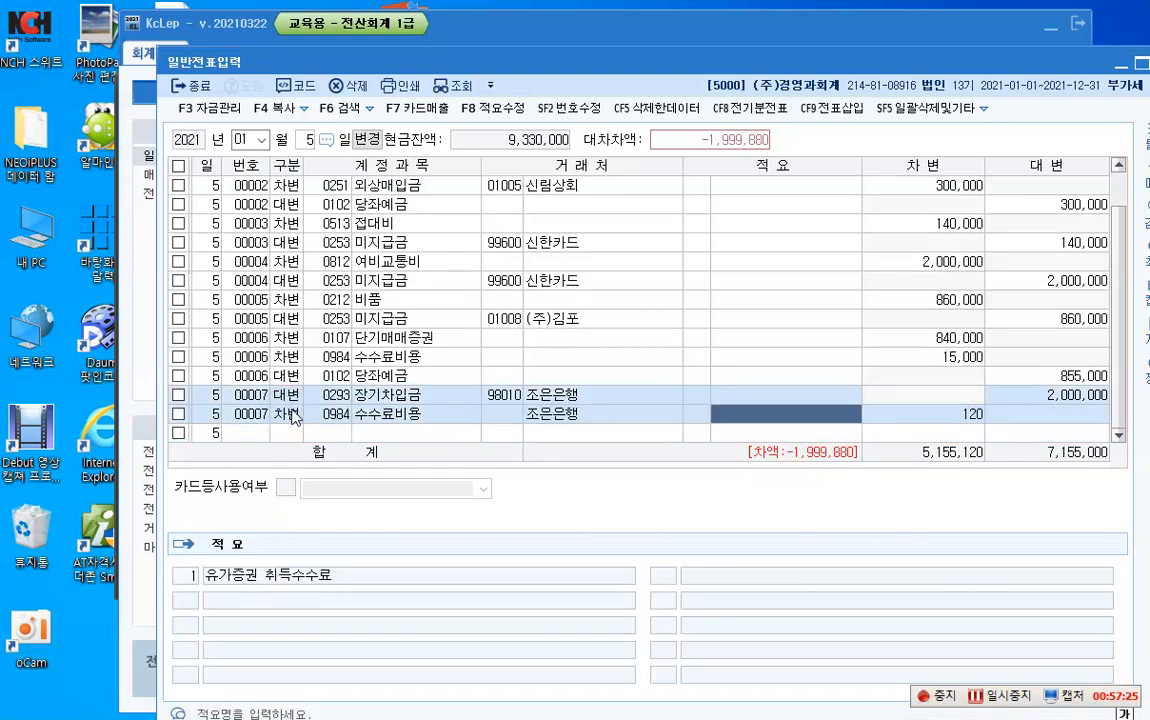
pyautogui.click(292, 414)
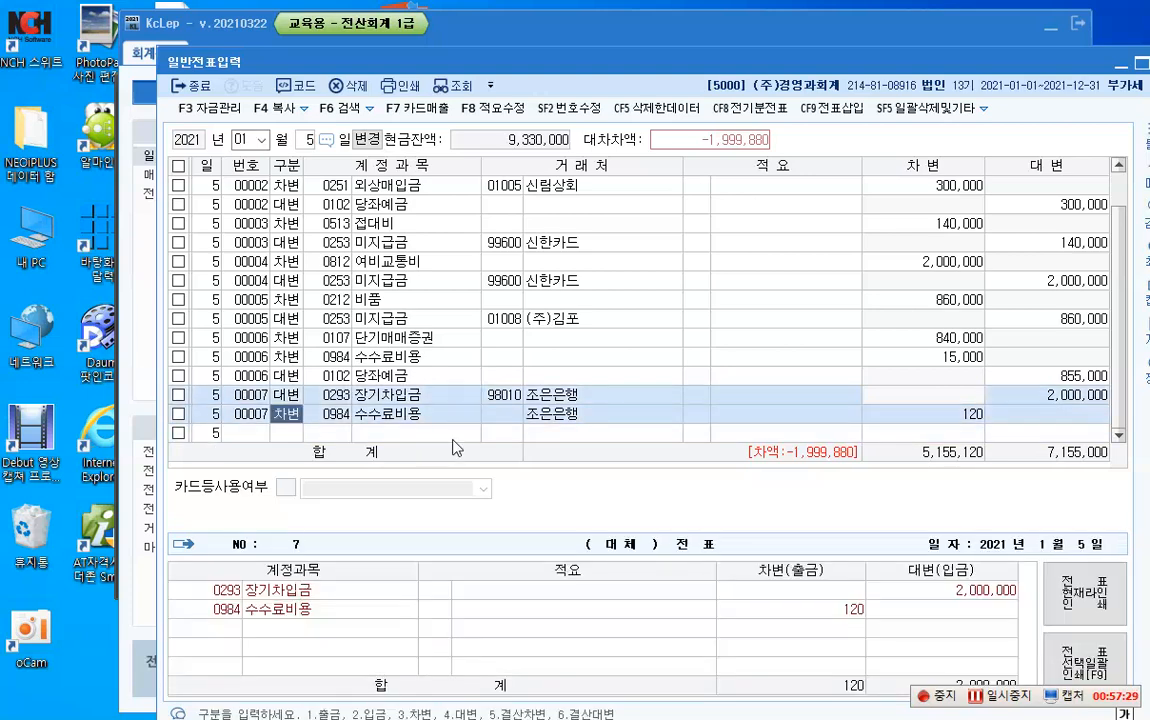
# Clear the 거래처 name from that 수수료비용 line and set its 차변 amount to 120,000.
pyautogui.click(547, 413)
pyautogui.press('Delete')
pyautogui.press('Return')
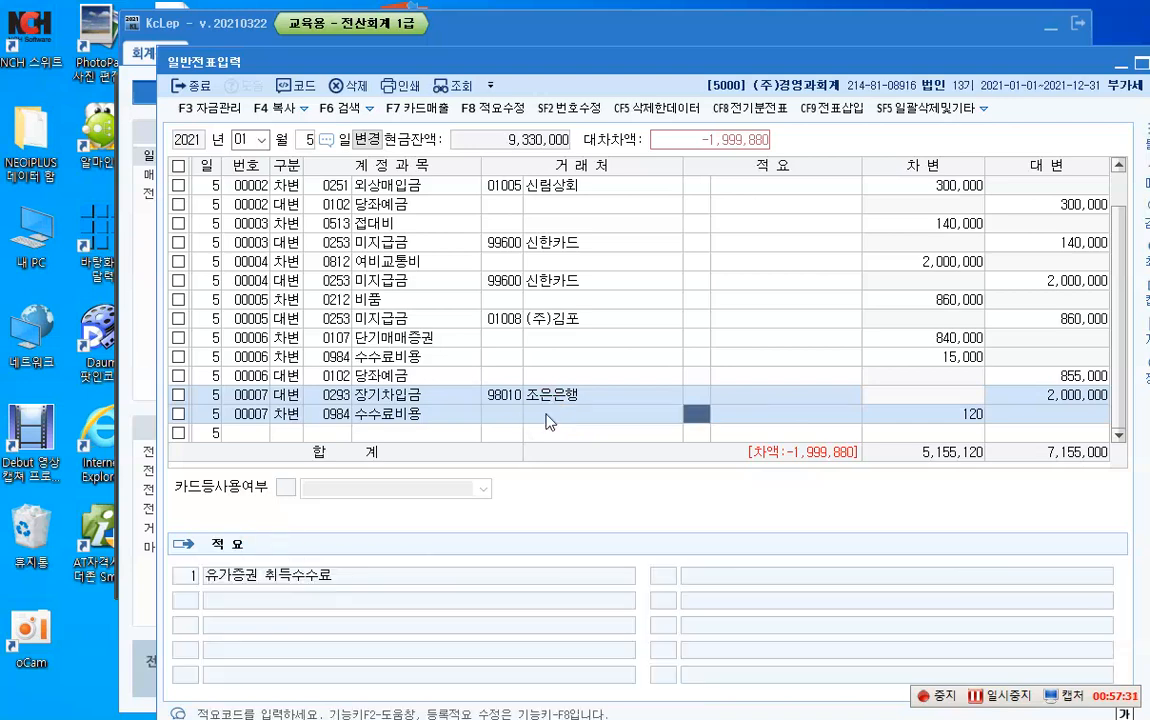
pyautogui.press('Return')
pyautogui.press('+')
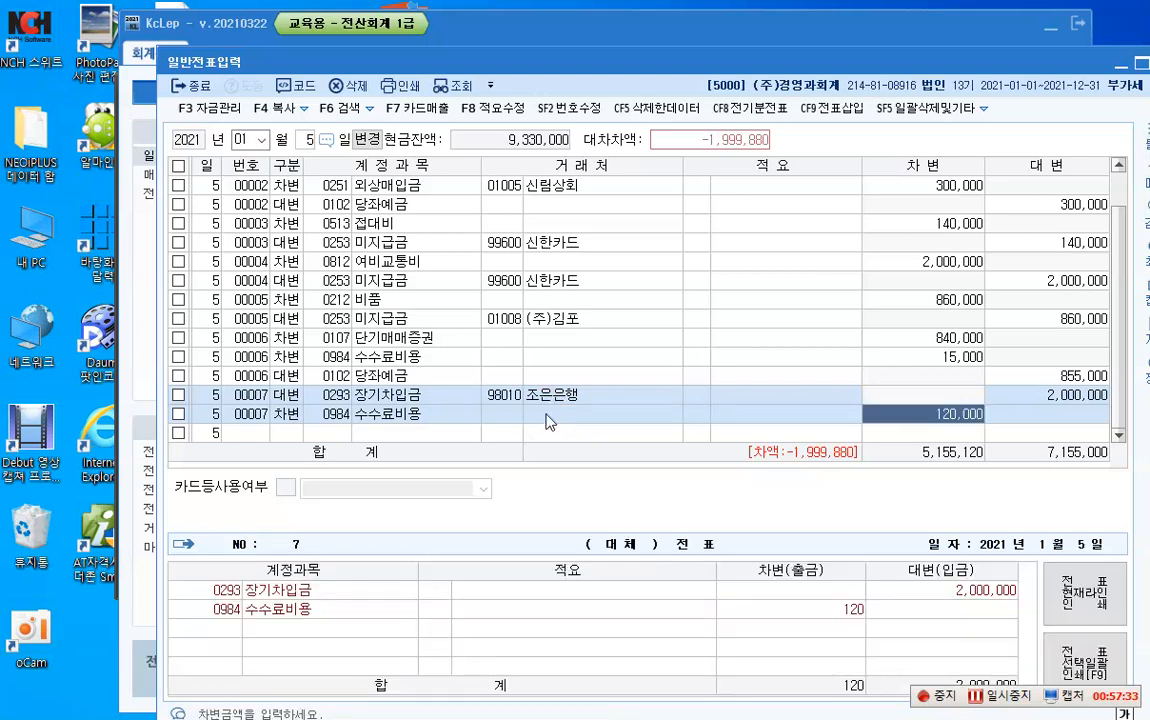
pyautogui.press('Return')
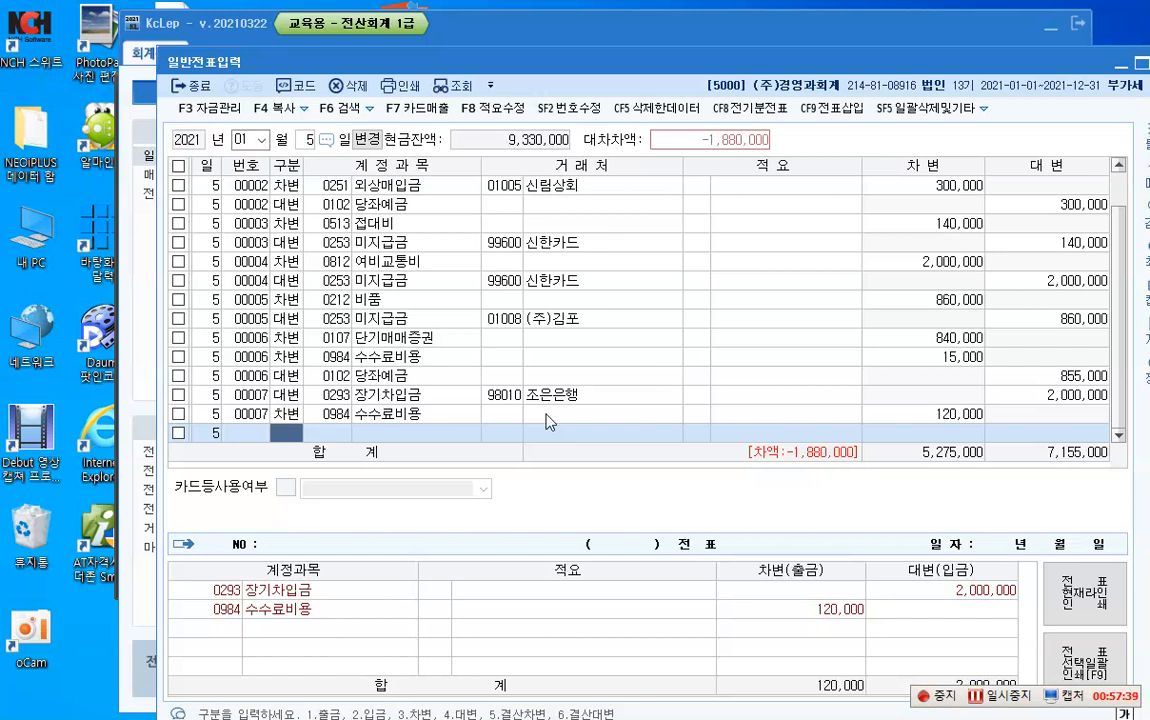
# Balance the 장기차입금 voucher with a 차변 line for 0103 보통예금, accepting 1,880,000 without 거래처 or 적요.
pyautogui.write('3103')
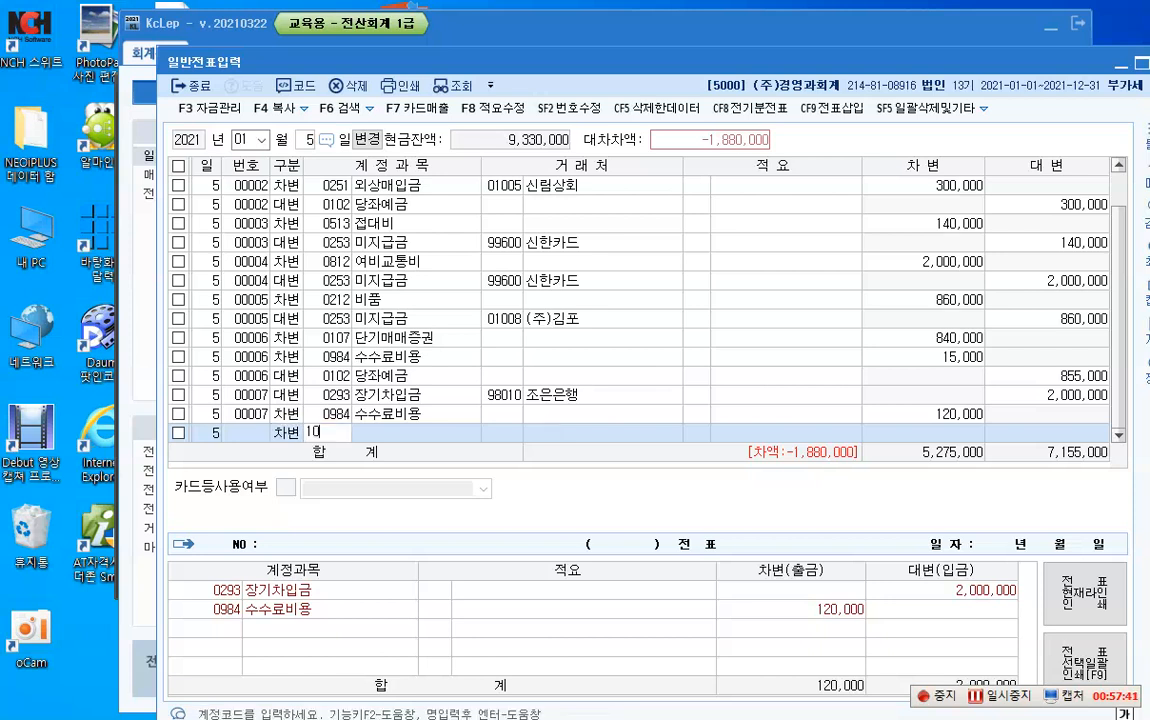
pyautogui.press('Return')
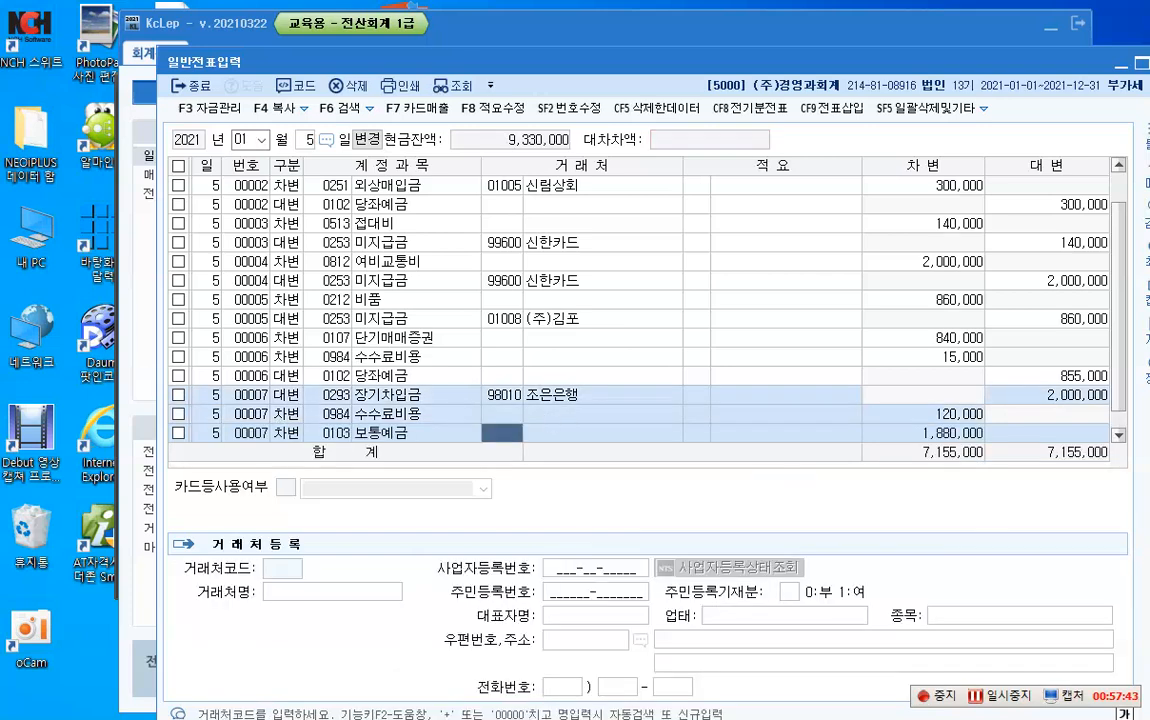
pyautogui.click(951, 433)
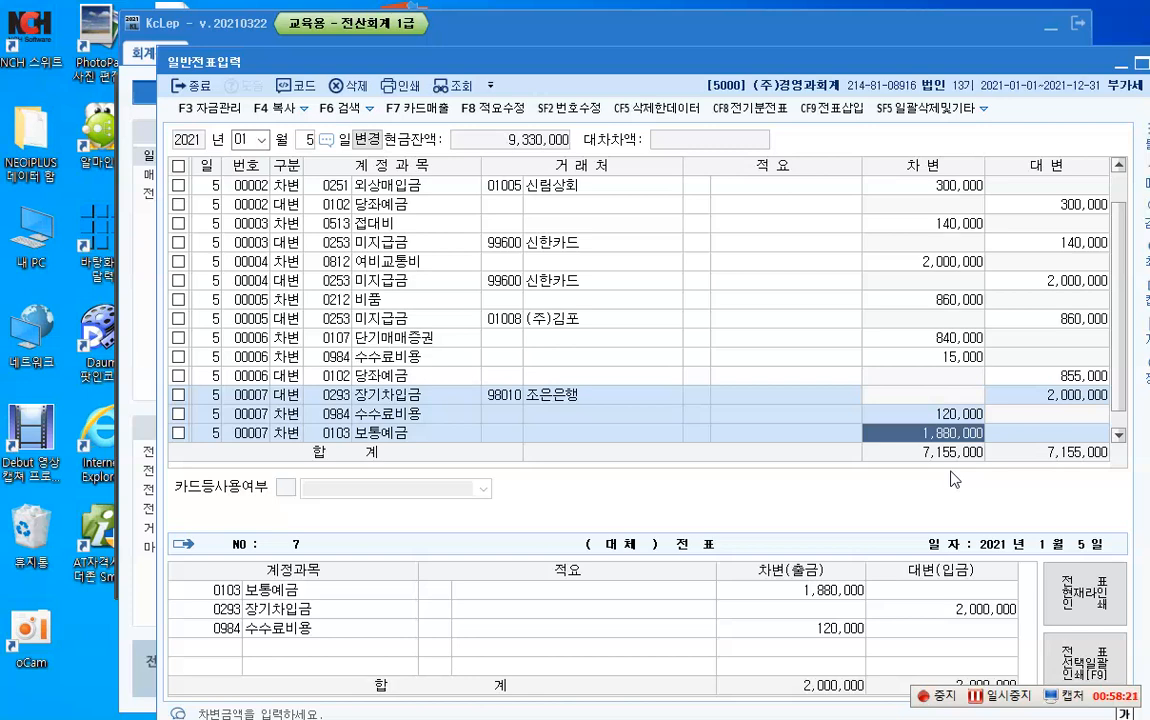
pyautogui.press('Return')
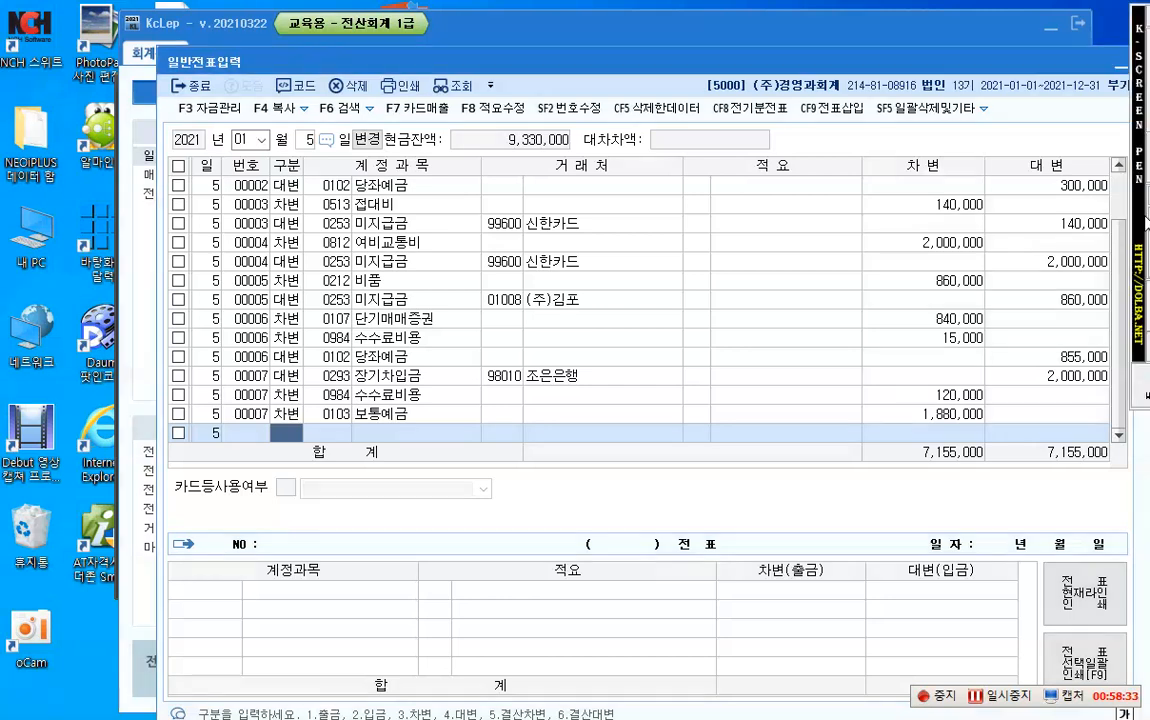
pyautogui.moveTo(383, 116); pyautogui.dragTo(580, 153)
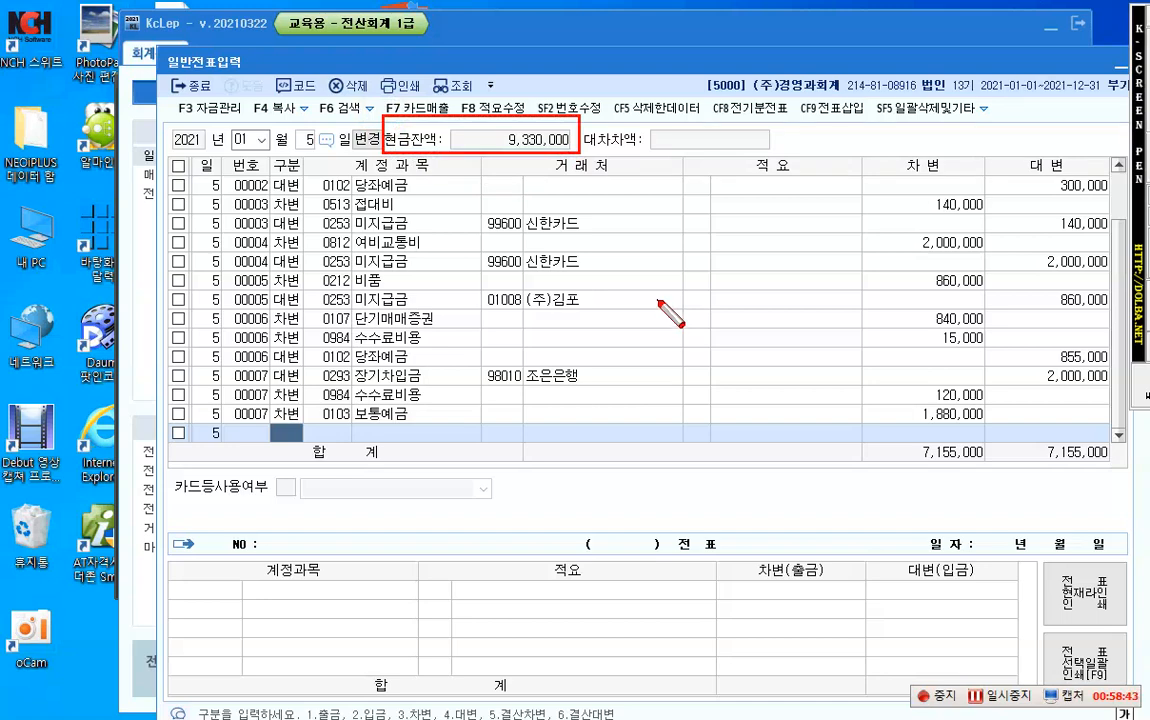
pyautogui.scroll(1, 657, 303)
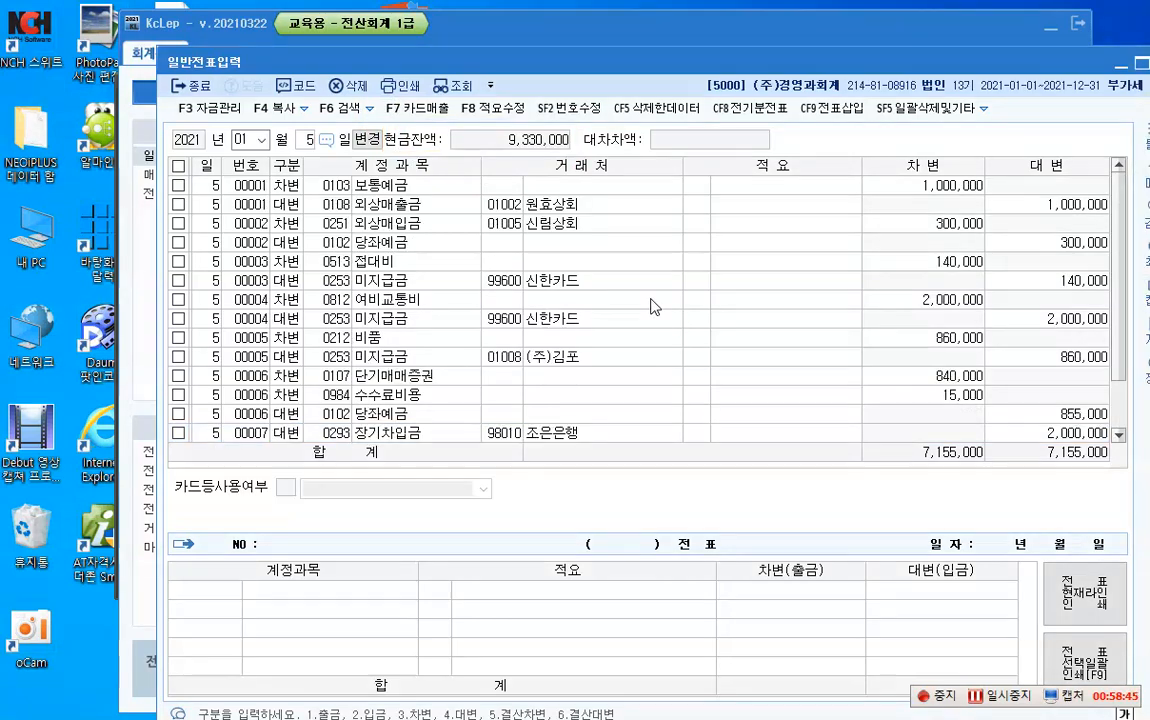